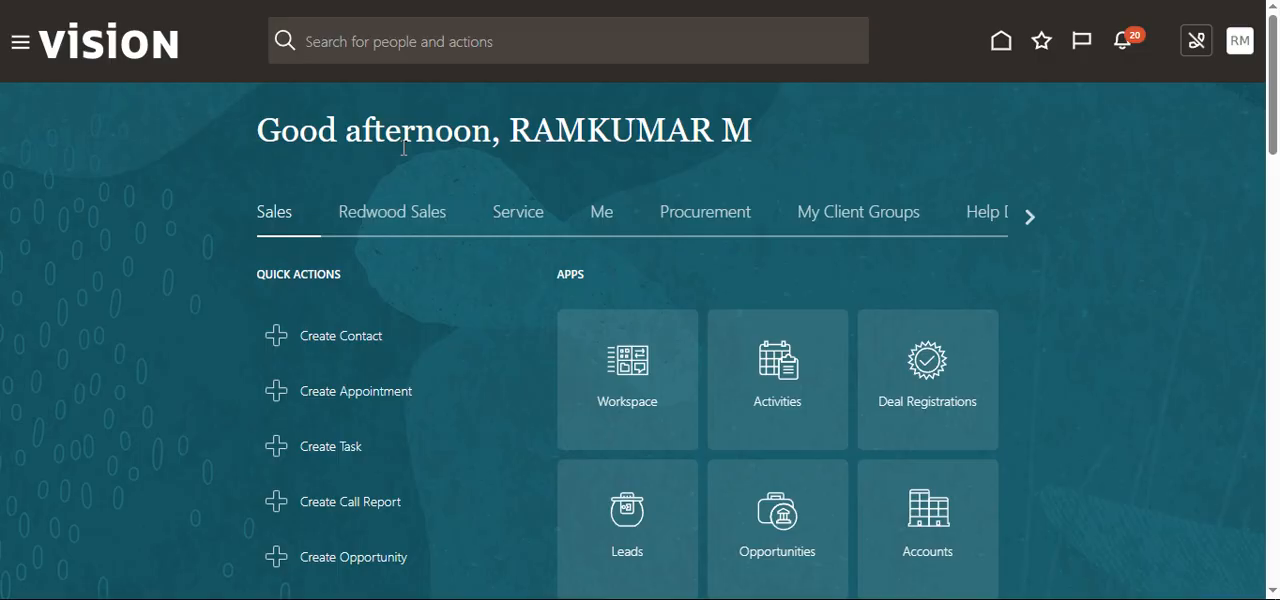
Step: Open Setup and Maintenance and go to the list of offerings
click(1241, 58)
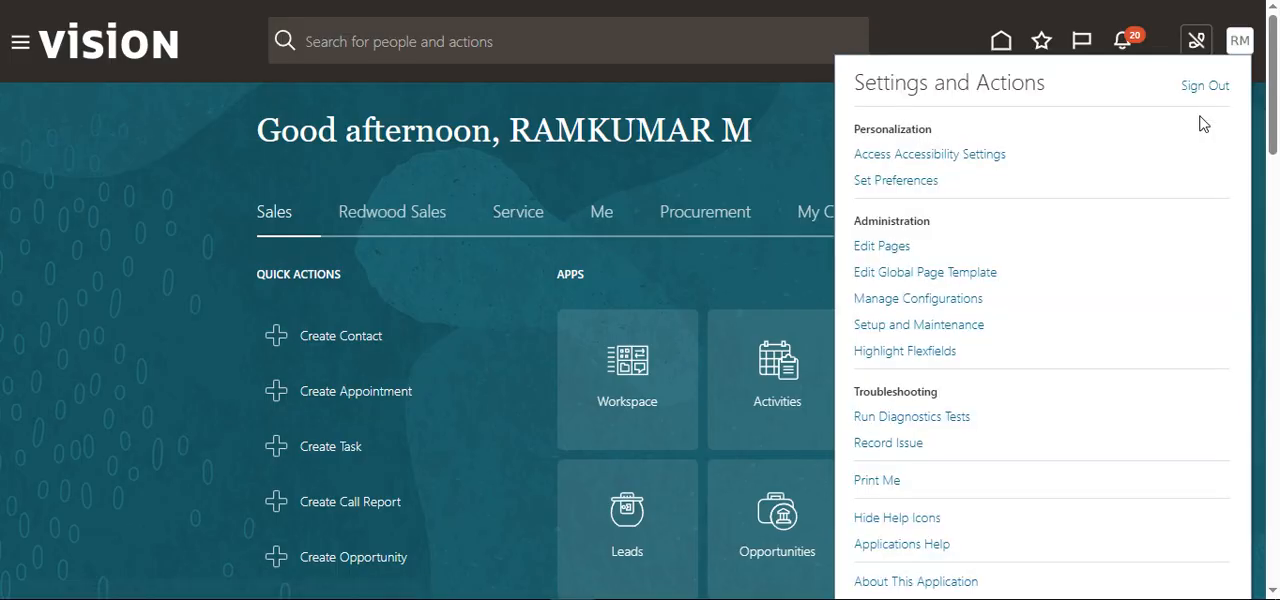
click(928, 328)
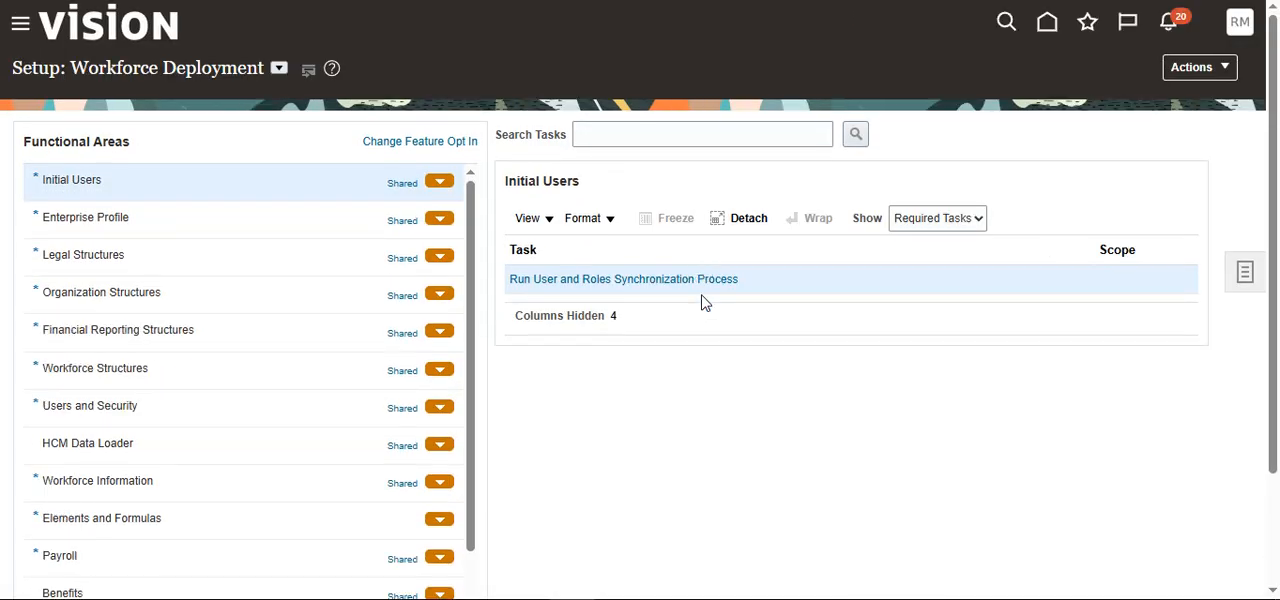
click(1226, 70)
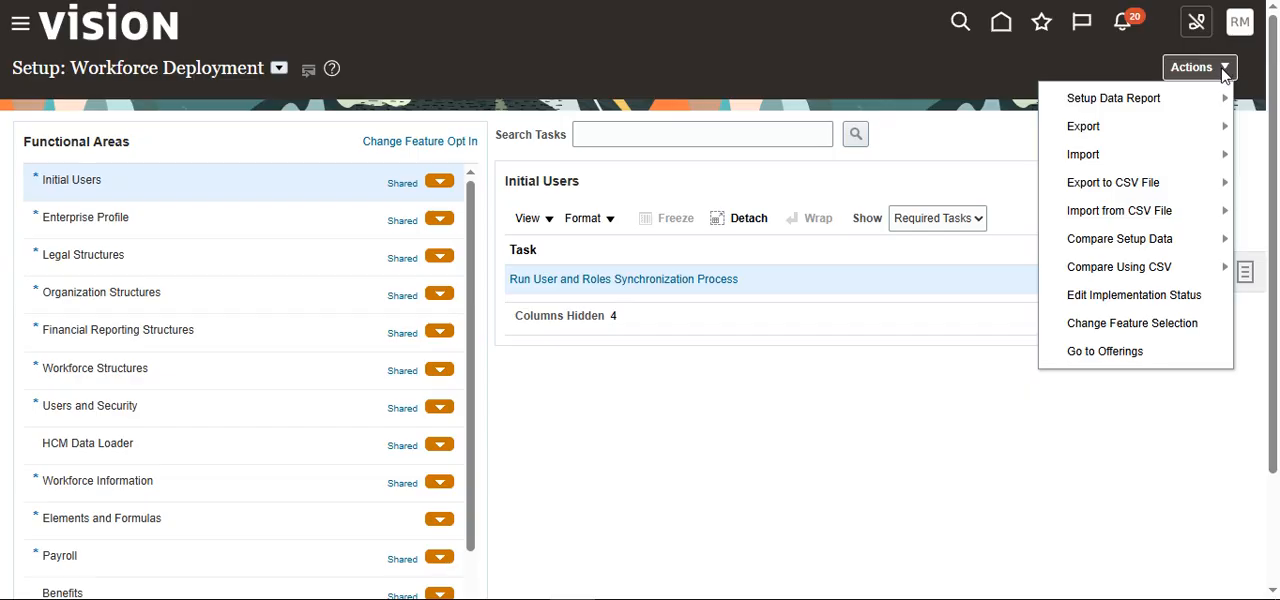
click(1110, 355)
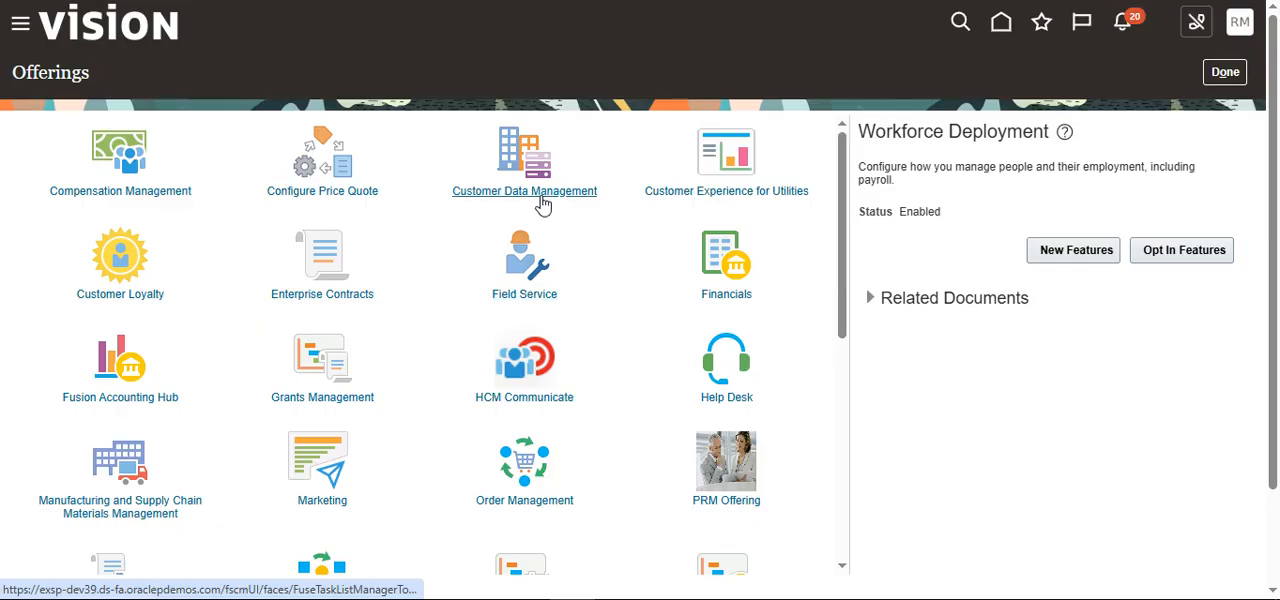
Step: Open the opt-in features page from the Workforce Deployment offering
scroll(645, 404, down, 4)
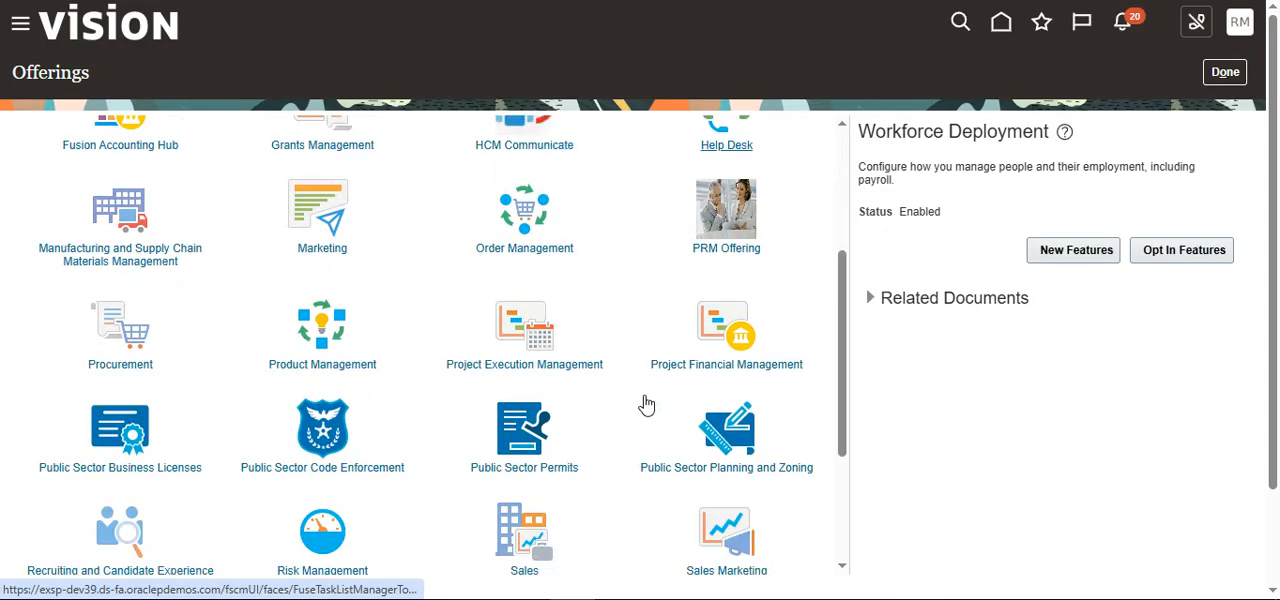
scroll(645, 404, down, 1)
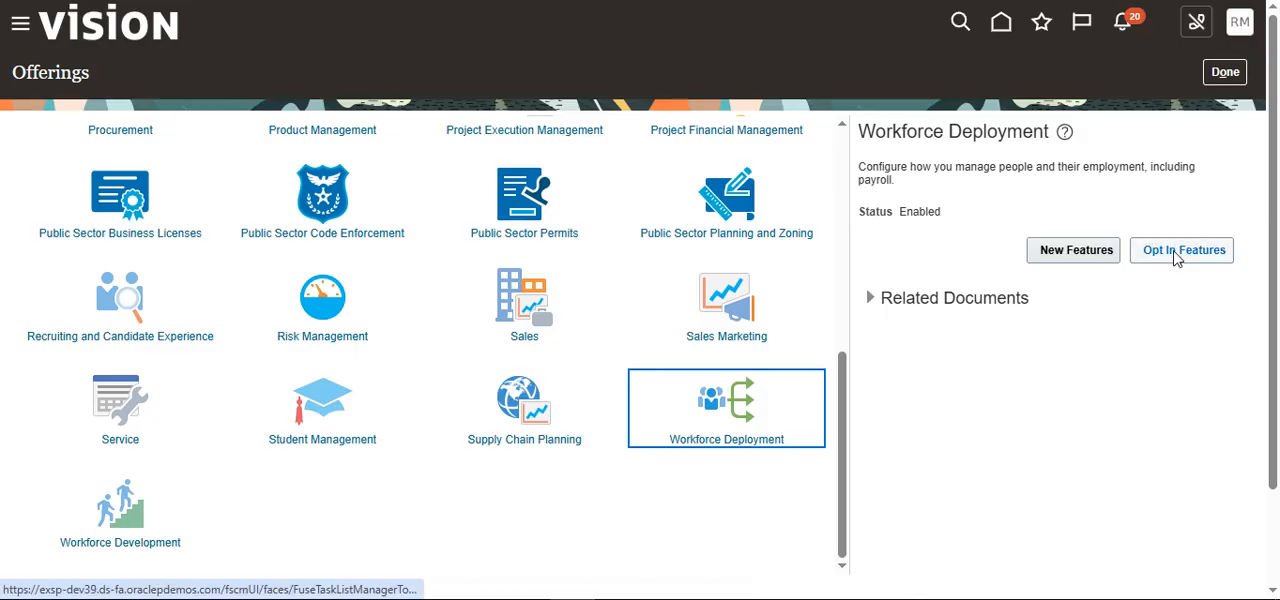
click(1177, 257)
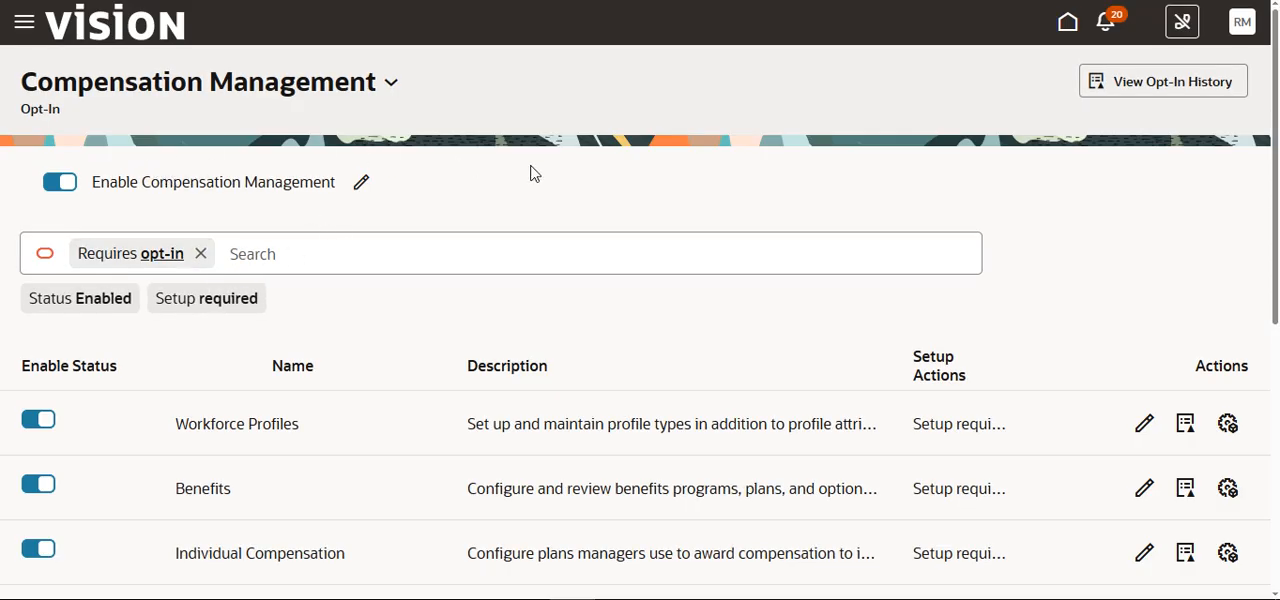
Step: Try to disable the Workforce Profiles functional area under Compensation Management, but cancel the confirmation
scroll(72, 410, down, 2)
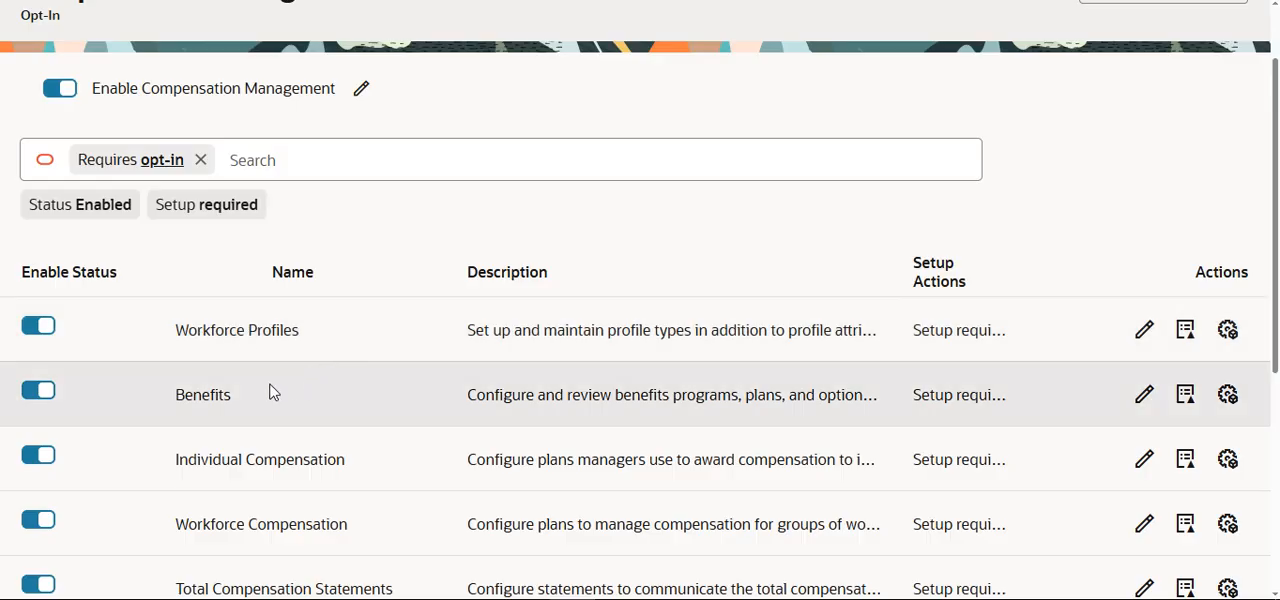
scroll(271, 391, down, 2)
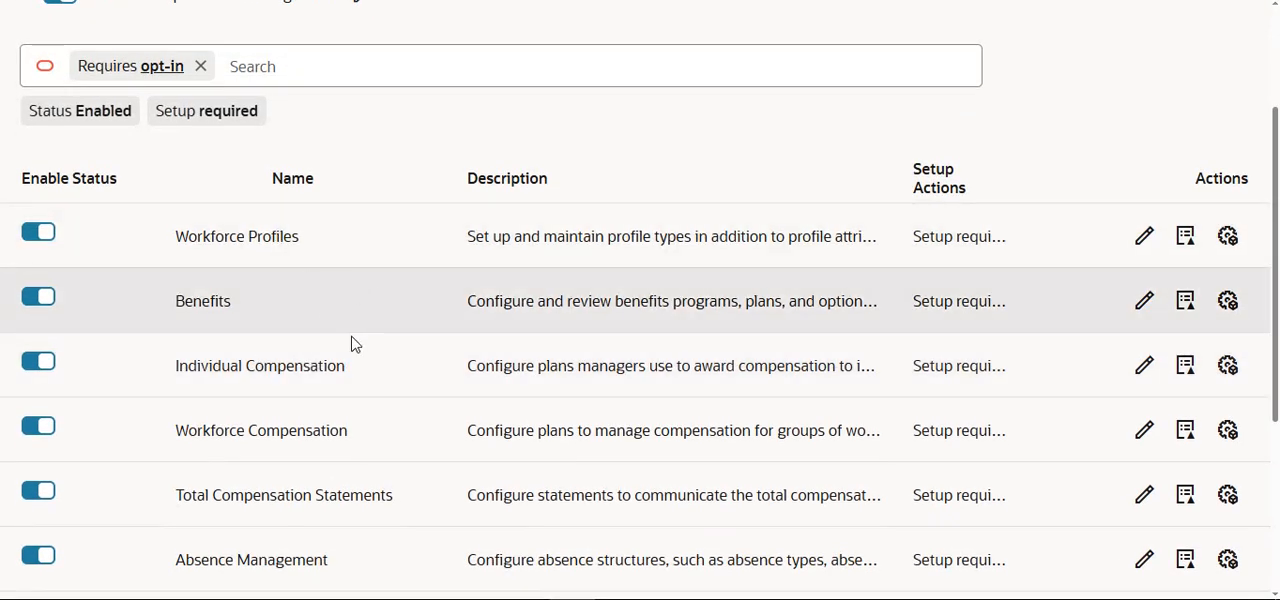
scroll(188, 270, down, 2)
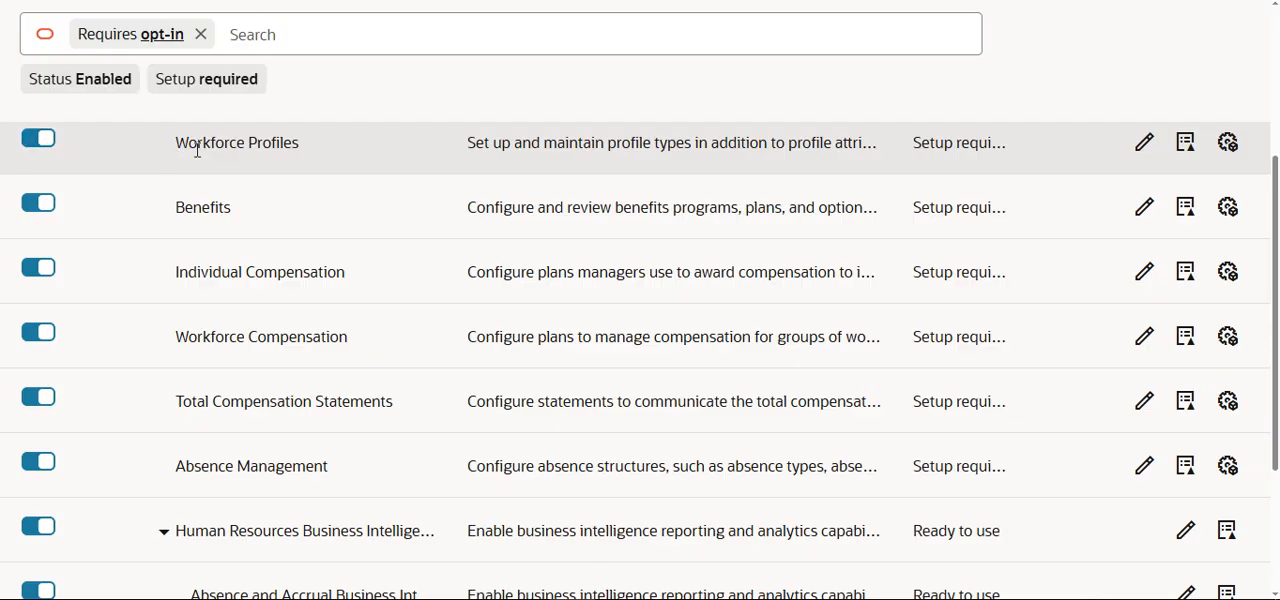
click(36, 148)
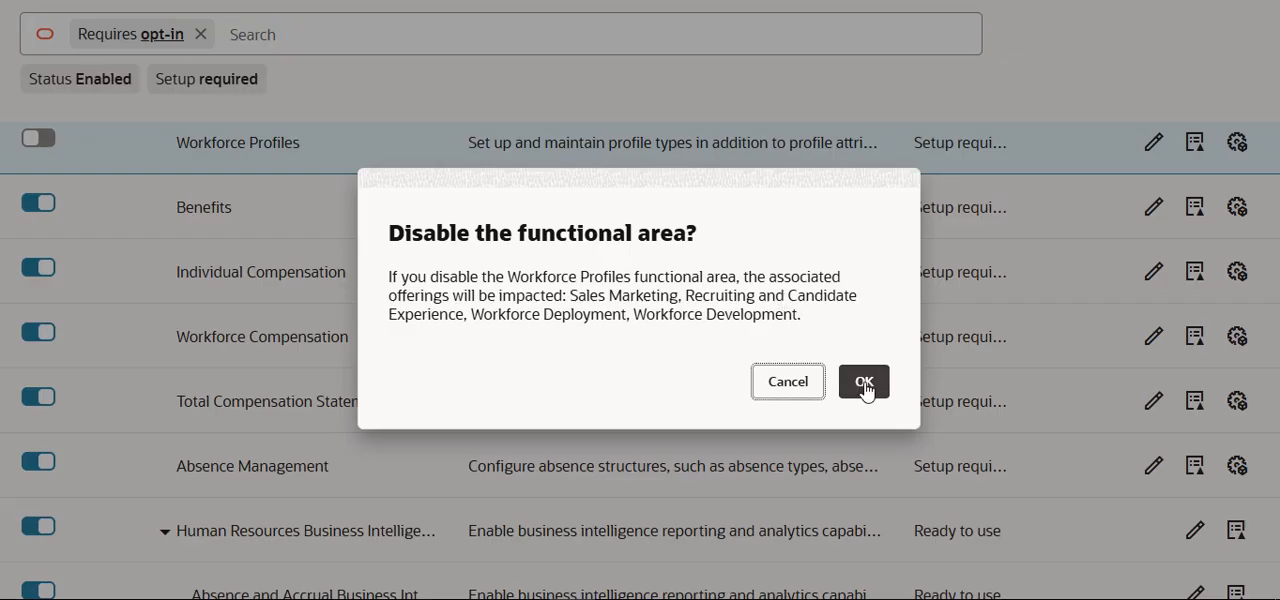
click(798, 388)
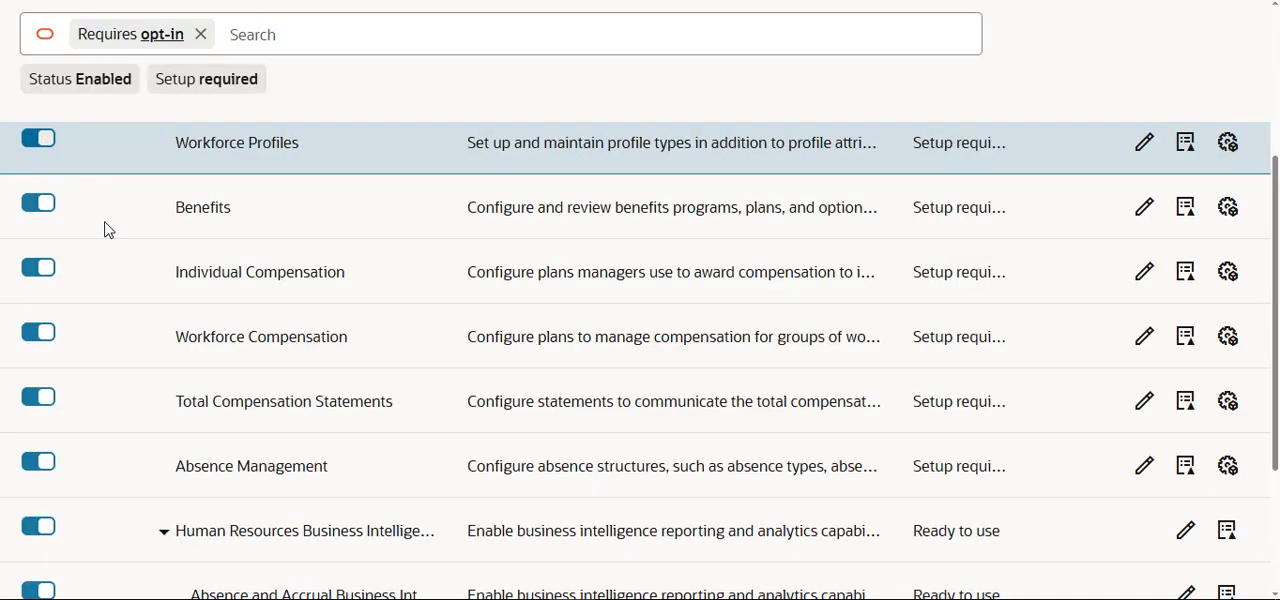
Step: Review the functional areas of Compensation Management and remove the Requires opt-in filter to list all of them
scroll(114, 314, down, 5)
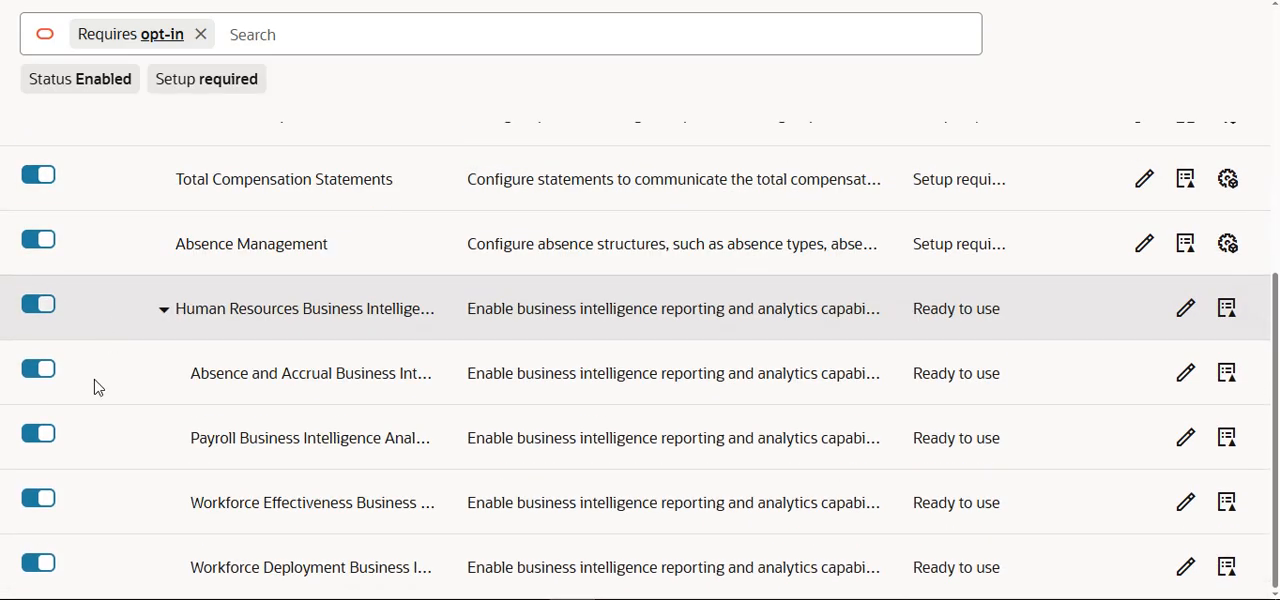
scroll(309, 383, up, 10)
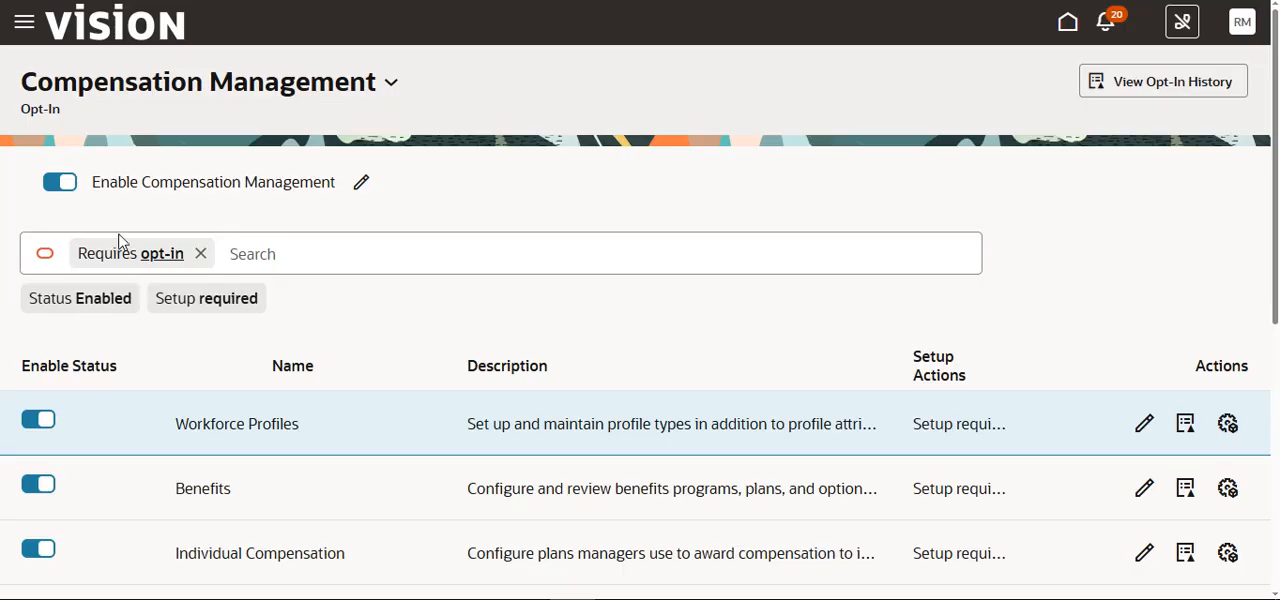
scroll(307, 302, down, 5)
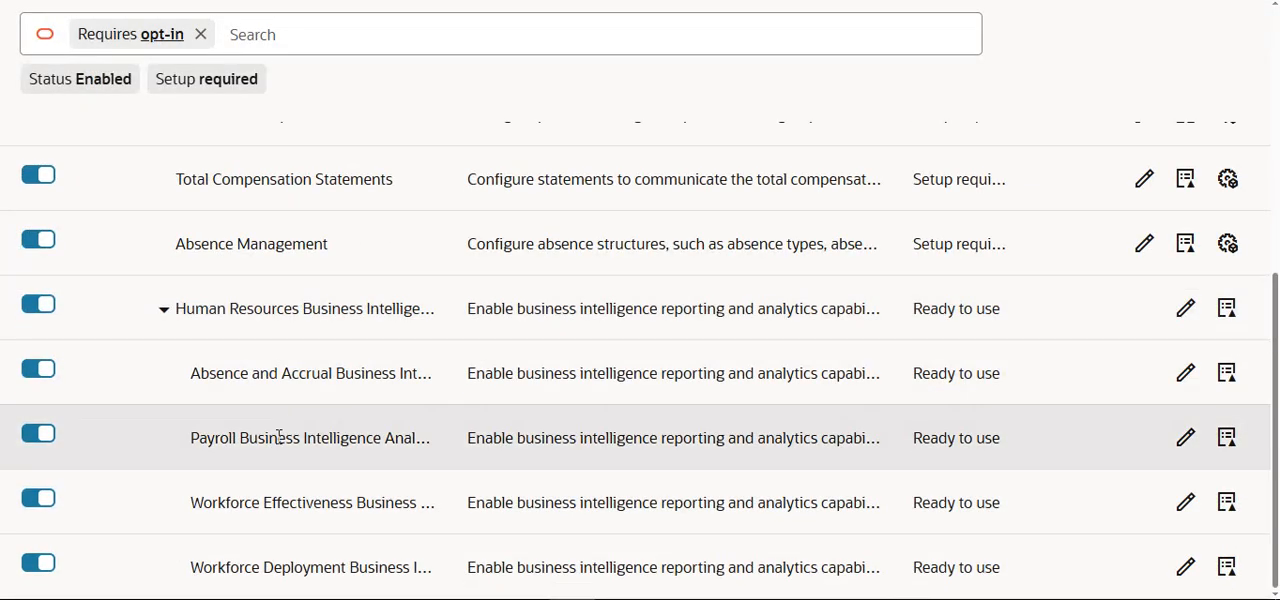
scroll(213, 355, up, 8)
scroll(213, 355, up, 3)
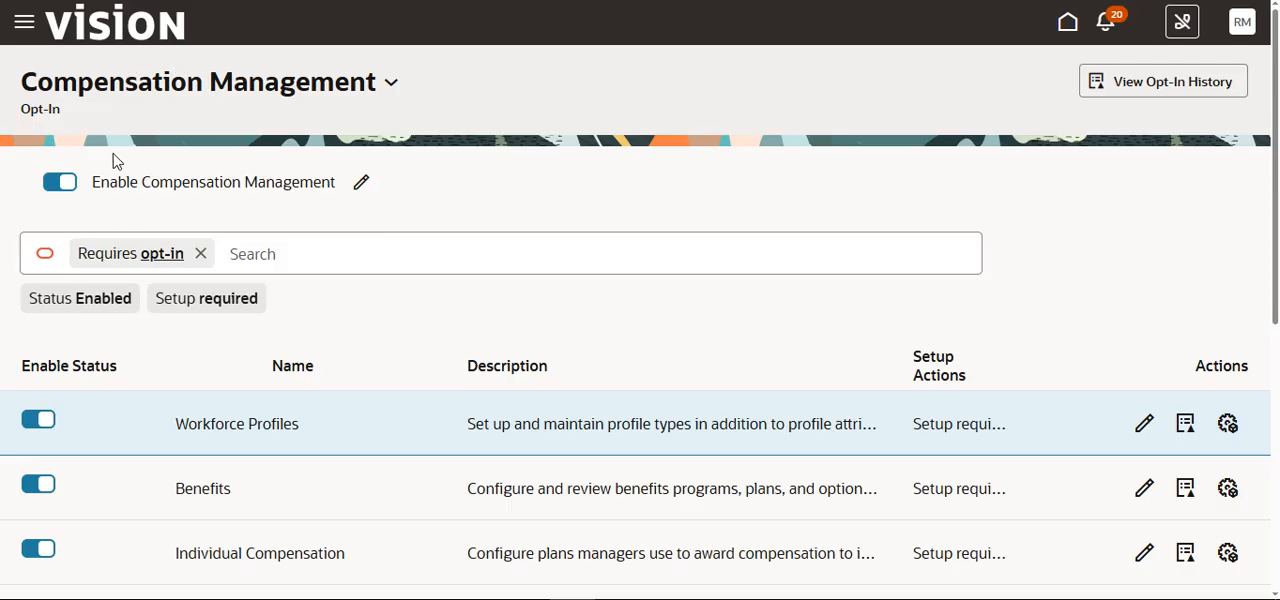
click(201, 254)
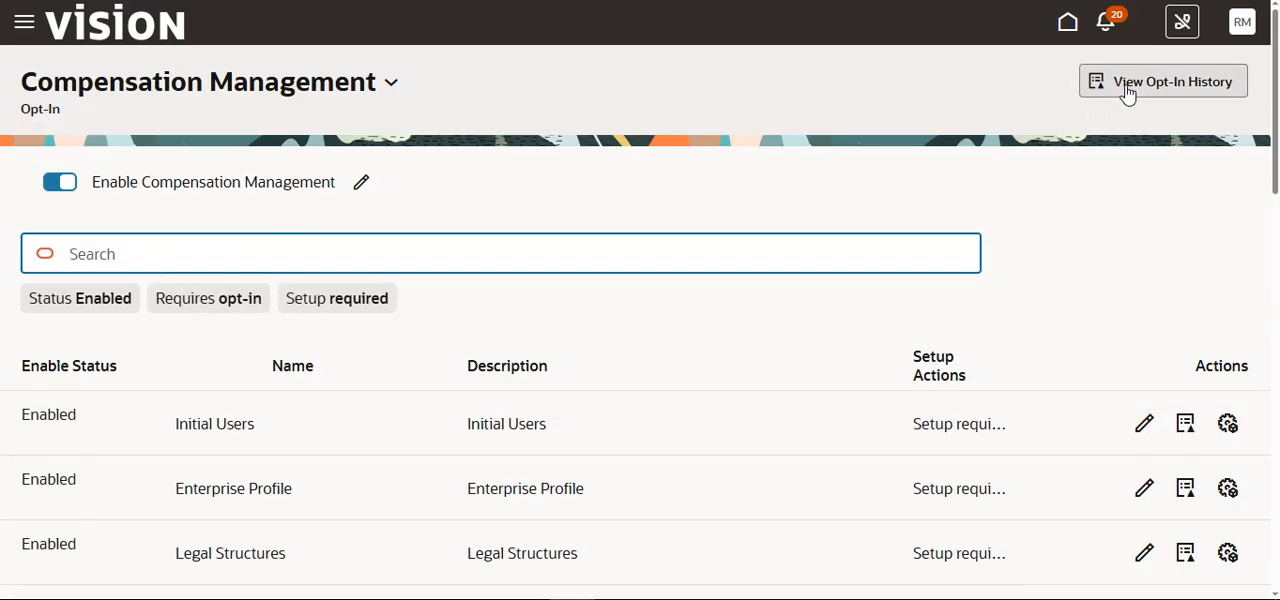
Step: View the opt-in history of Compensation Management and return to its opt-in page
click(1128, 93)
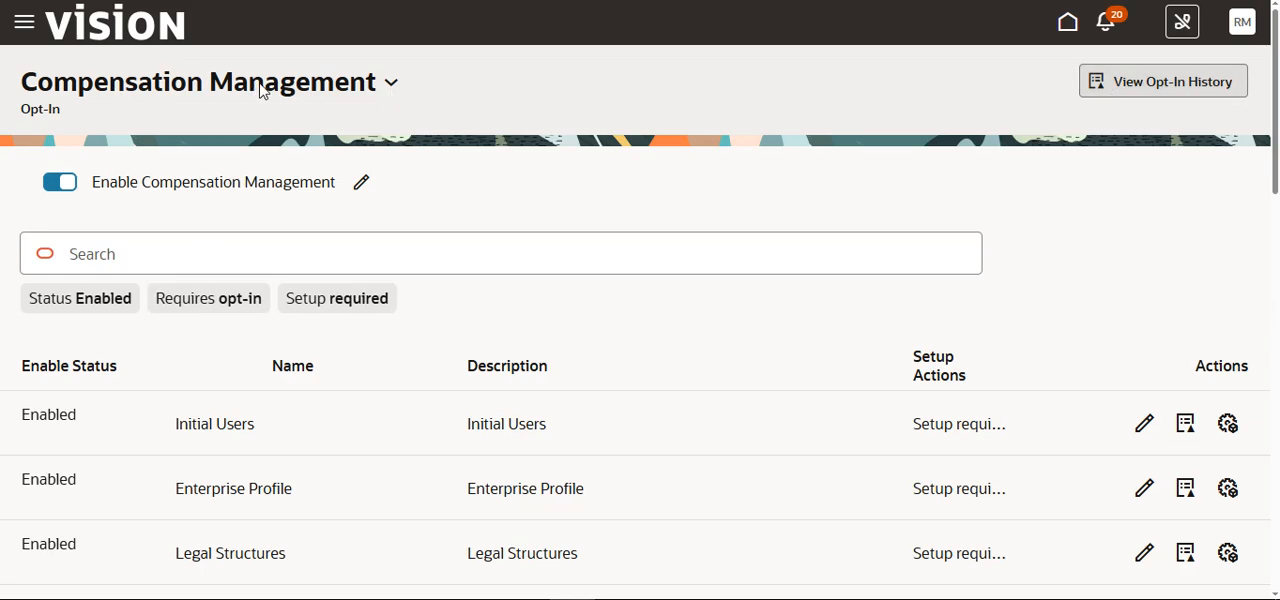
click(390, 84)
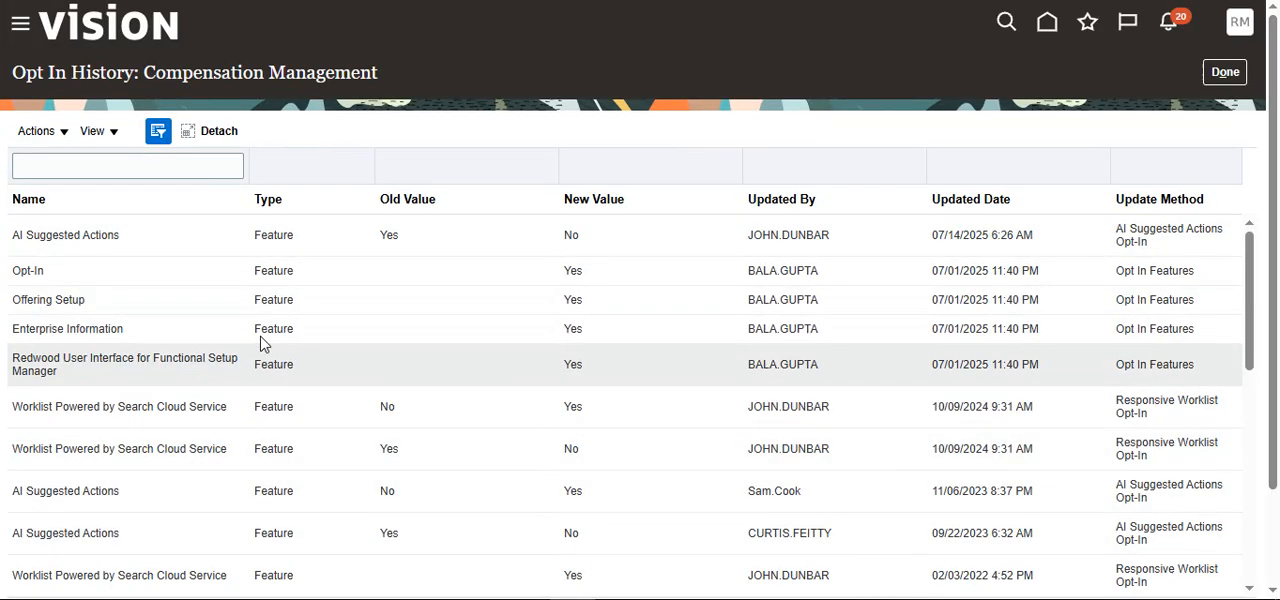
click(1226, 73)
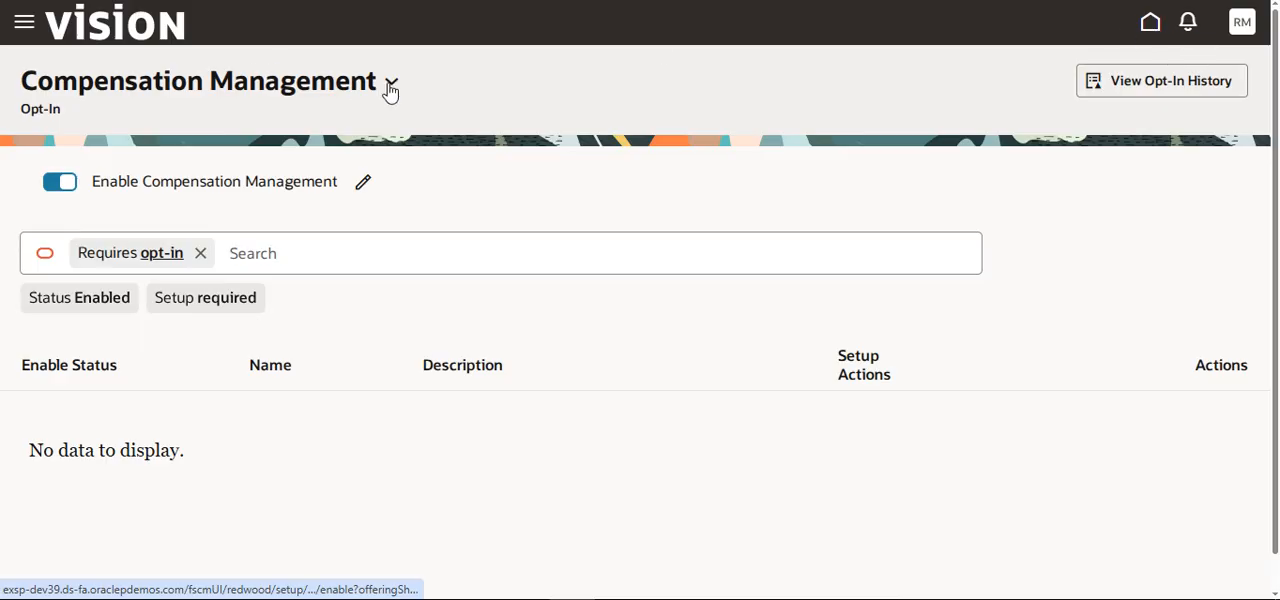
Step: Switch the opt-in page to the Product Management offering and review its functional areas
click(391, 93)
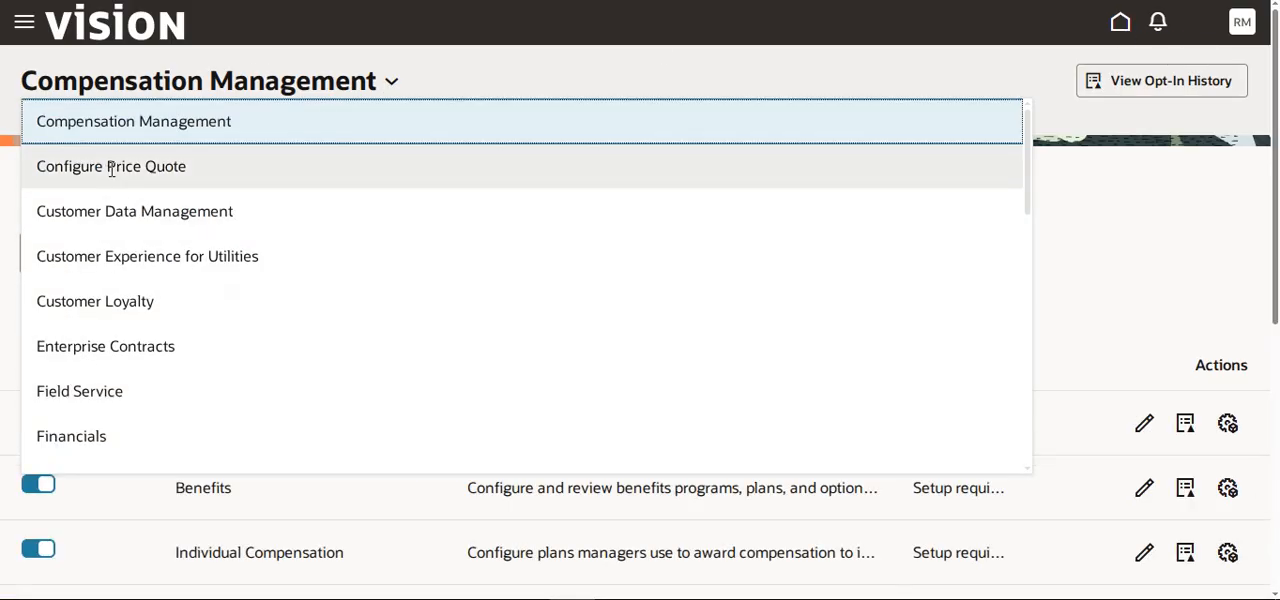
scroll(137, 329, down, 5)
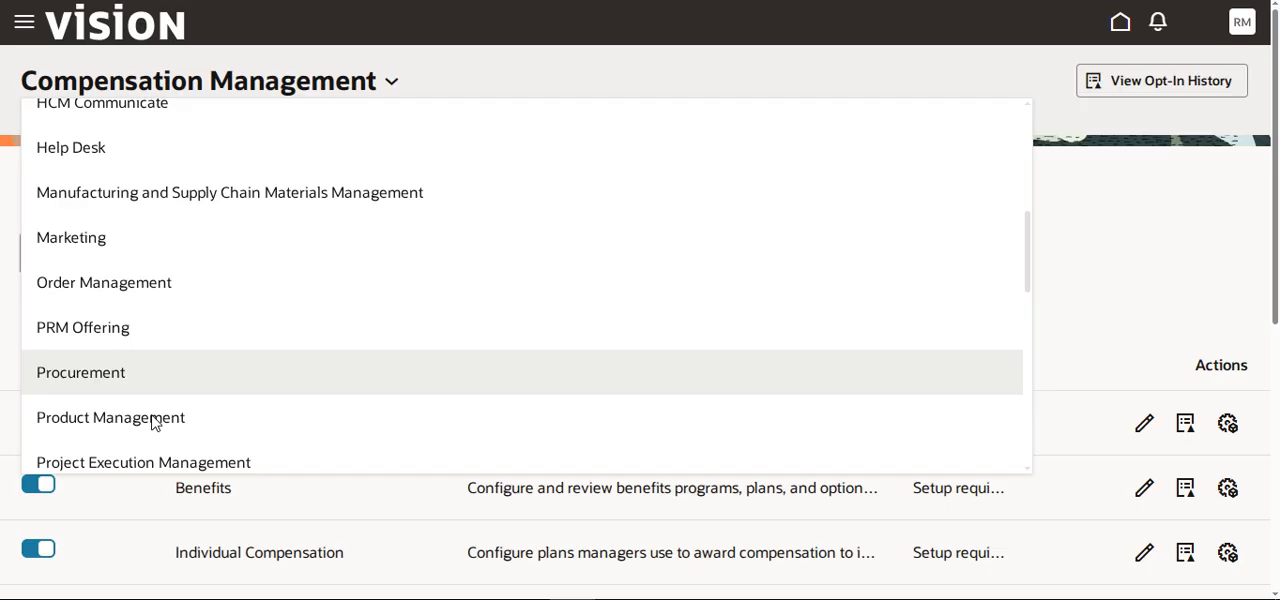
click(153, 415)
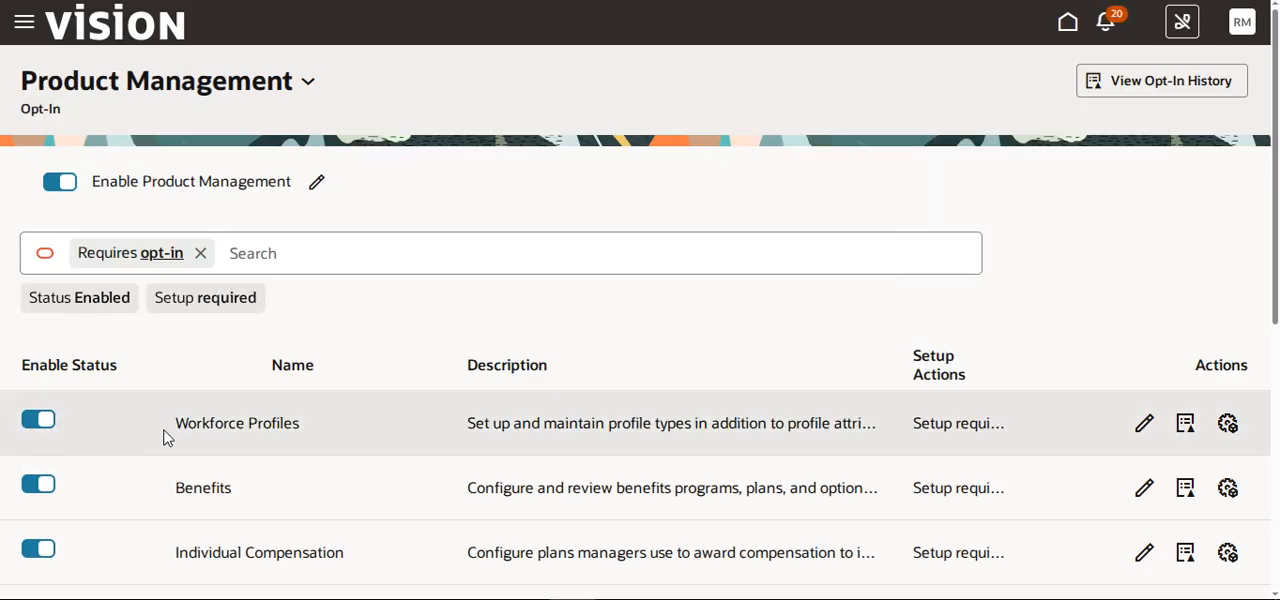
scroll(162, 455, down, 1)
scroll(162, 461, down, 3)
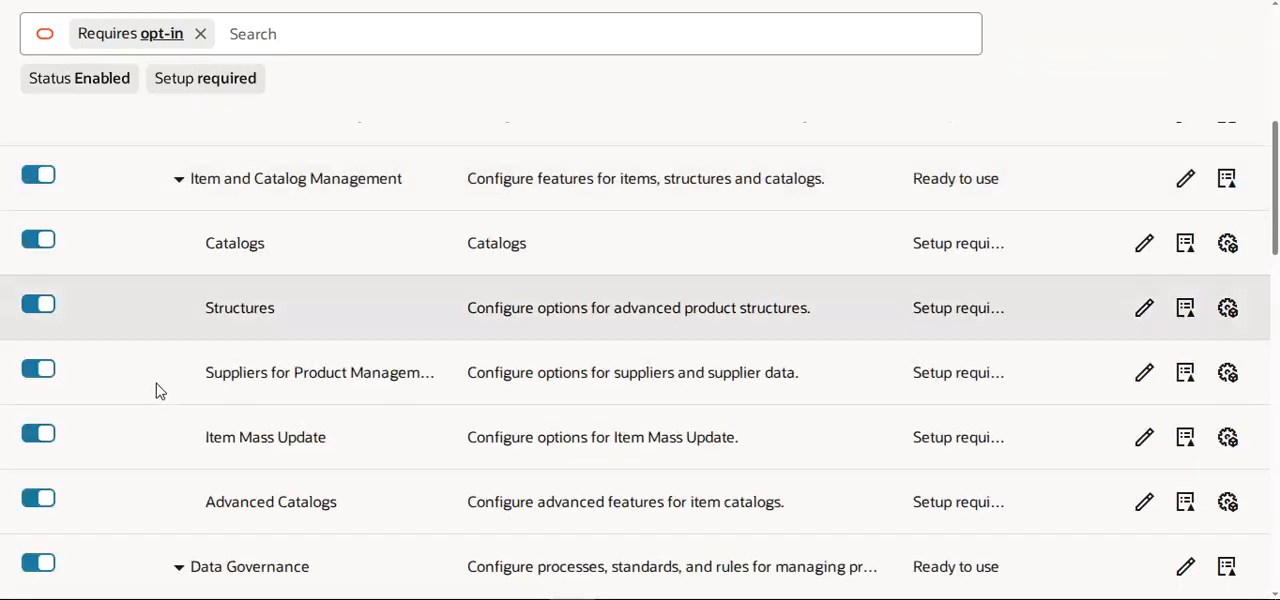
scroll(231, 514, down, 5)
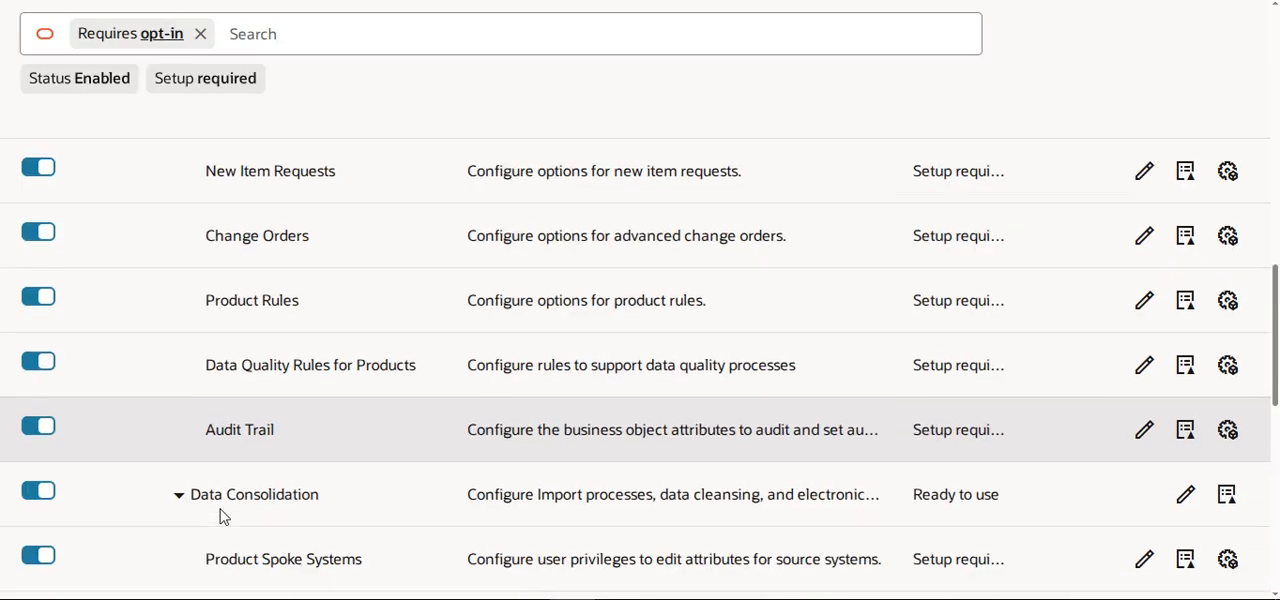
scroll(223, 516, down, 3)
scroll(323, 409, up, 10)
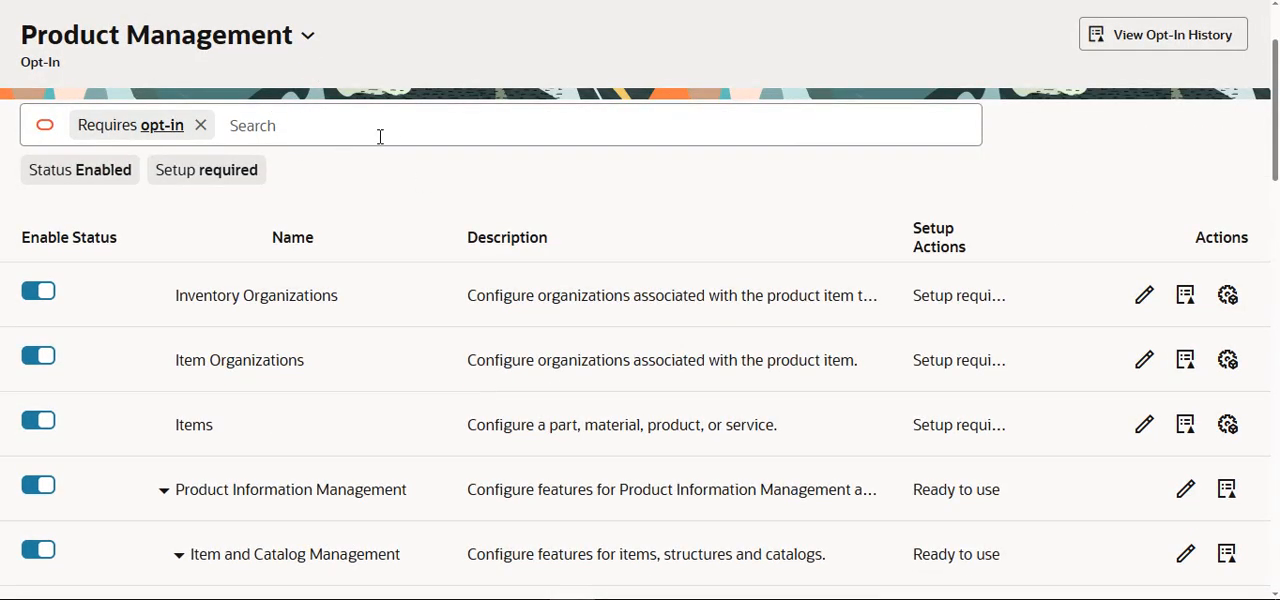
scroll(790, 95, up, 3)
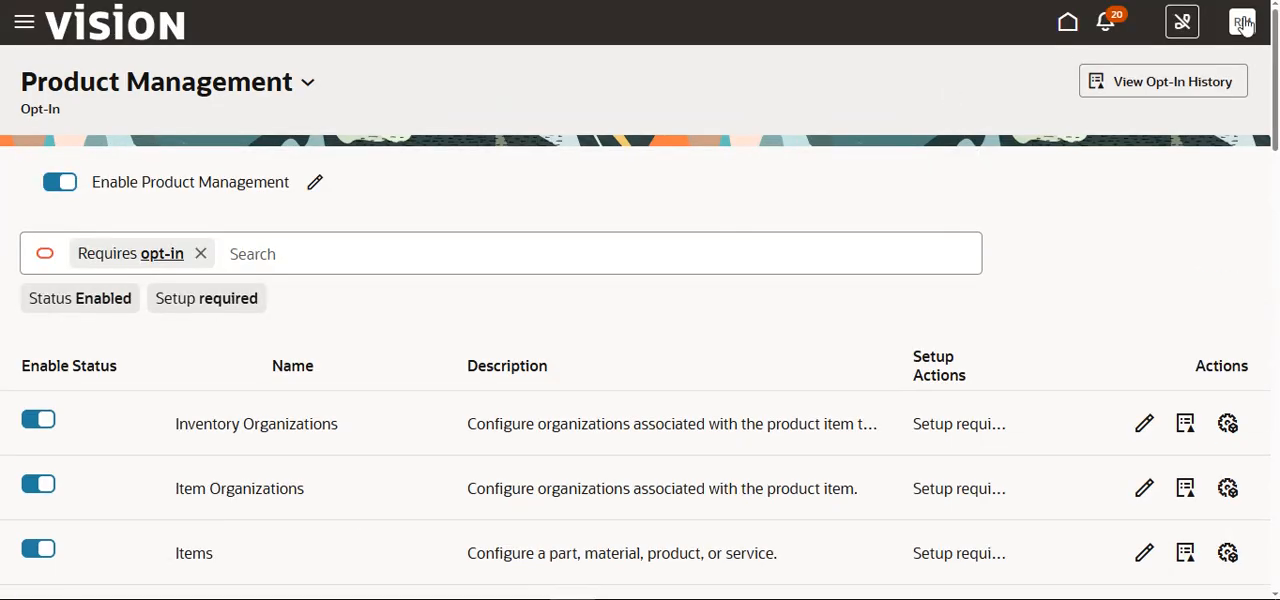
Step: Return to the home page and reopen Setup and Maintenance
click(1244, 24)
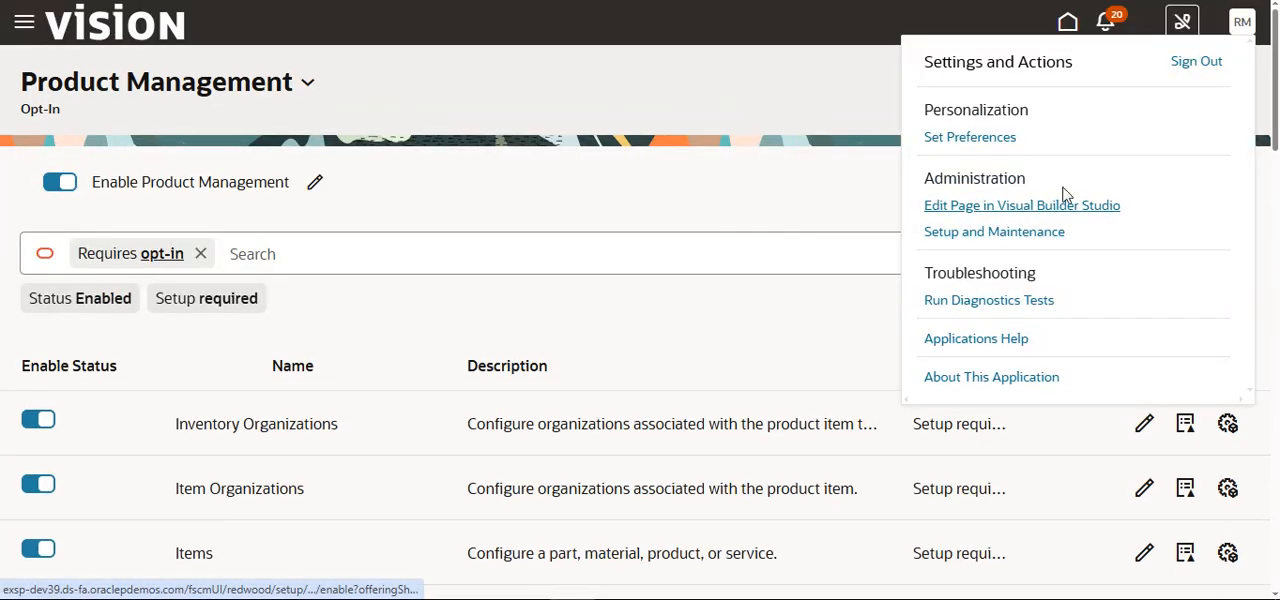
click(845, 73)
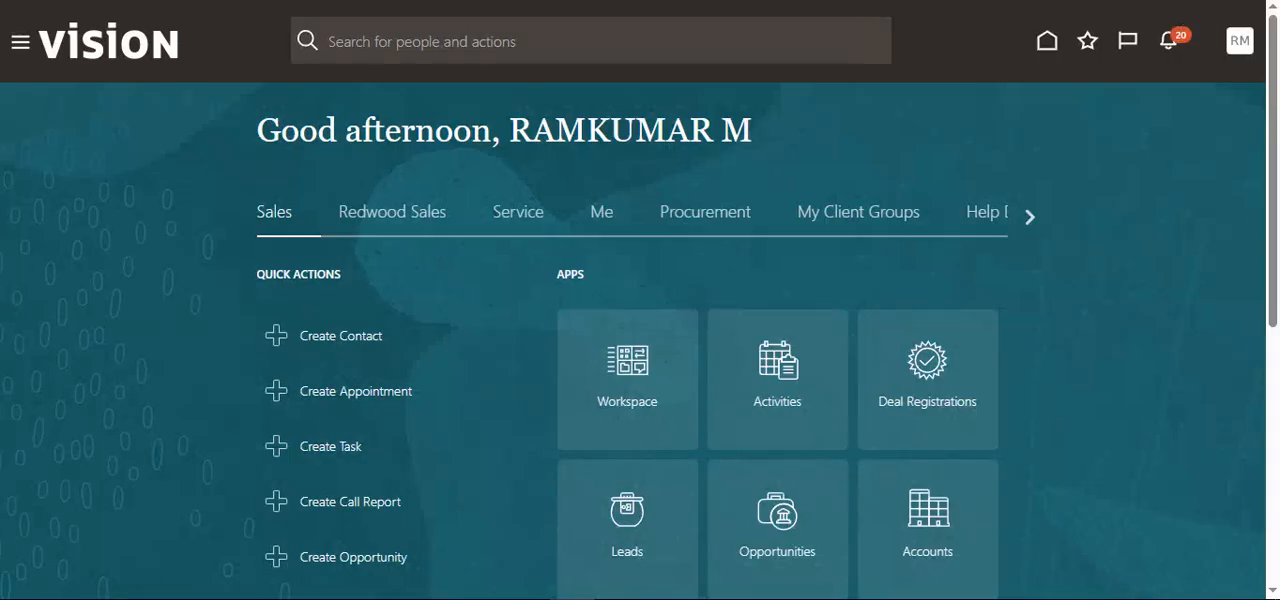
click(1238, 52)
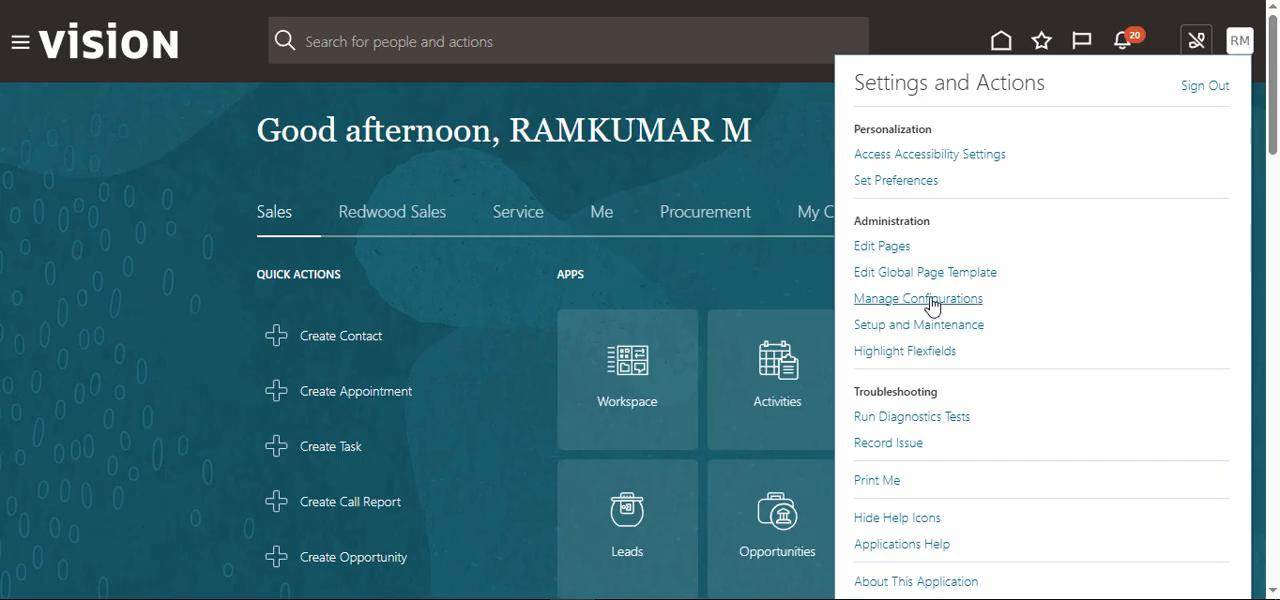
click(944, 327)
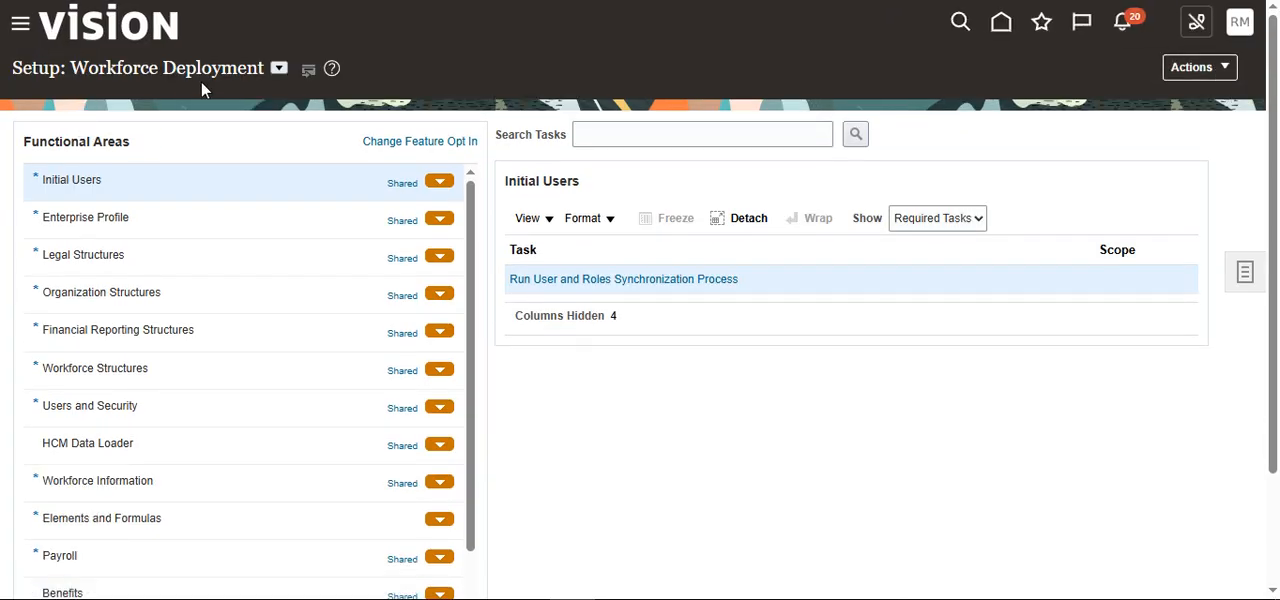
Step: Look through the list of offerings that can be selected for the Workforce Deployment setup page
click(278, 69)
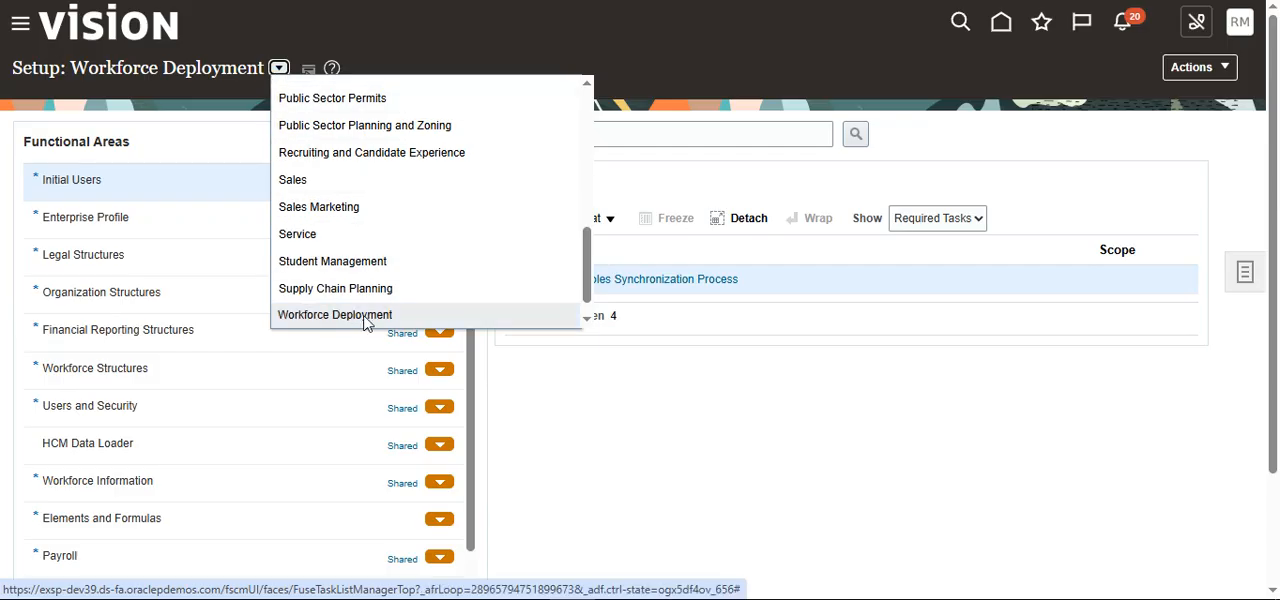
scroll(366, 323, down, 1)
scroll(336, 322, up, 3)
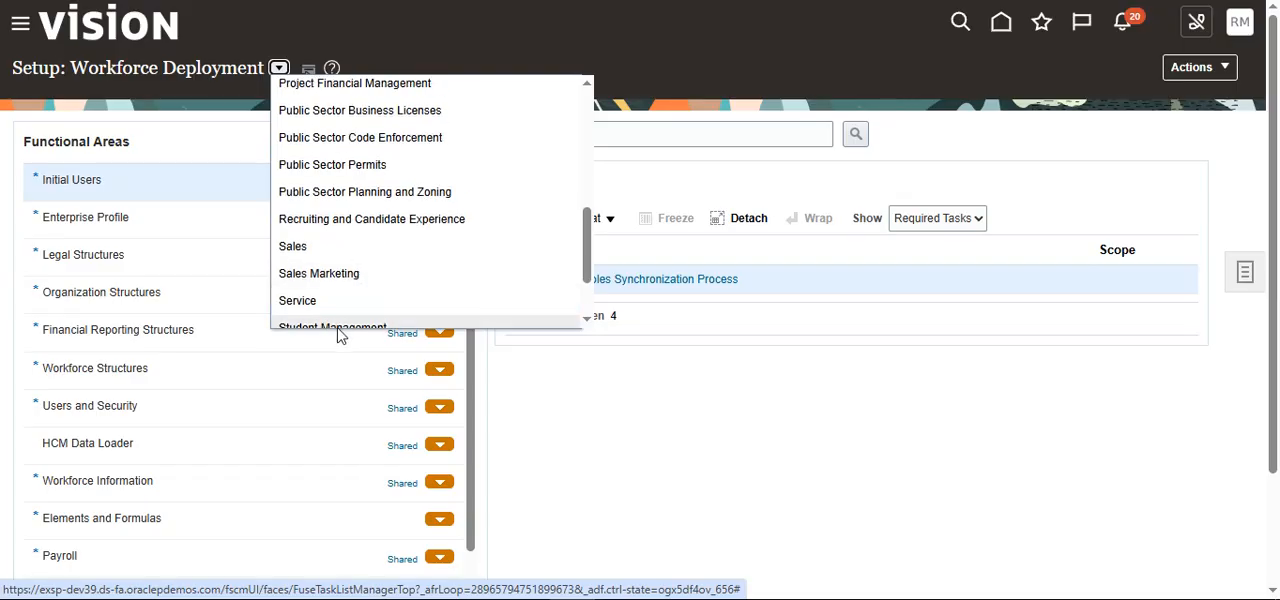
scroll(366, 280, up, 3)
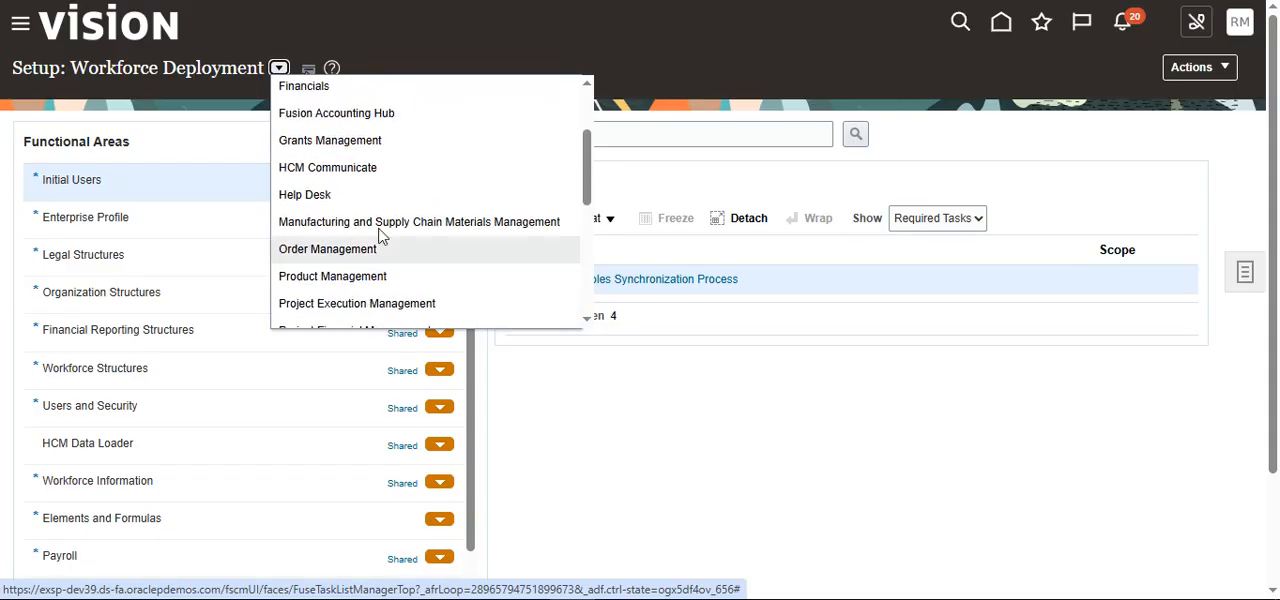
scroll(400, 128, up, 2)
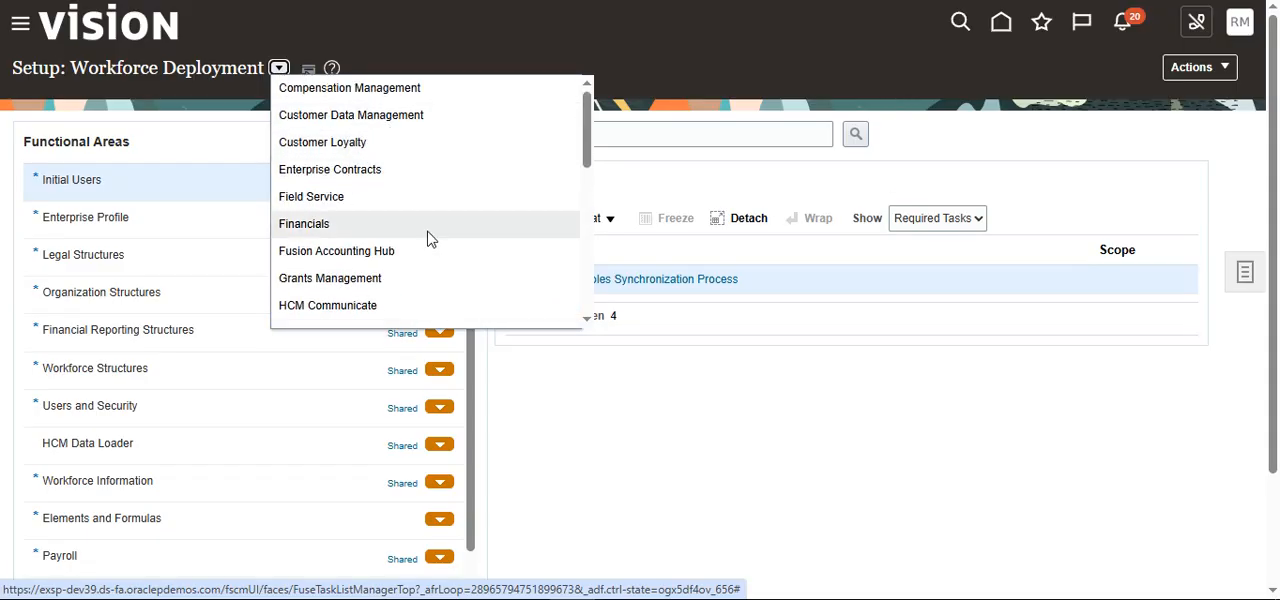
Step: Review the functional areas of Workforce Deployment and go to the Offerings page
click(1224, 74)
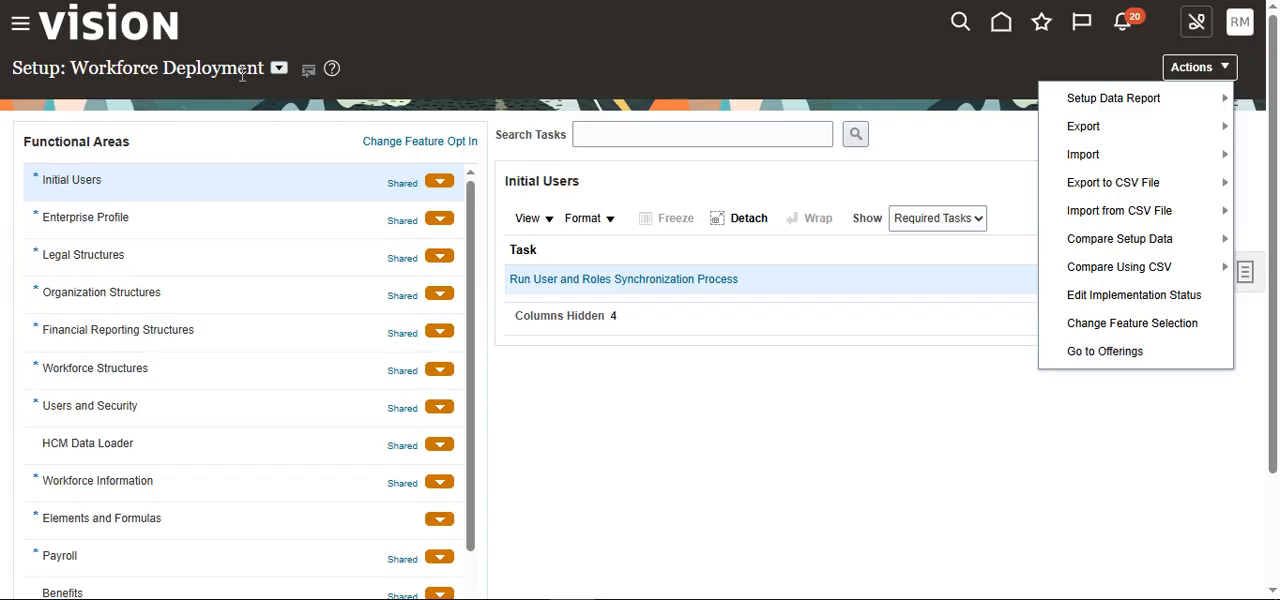
scroll(129, 214, down, 3)
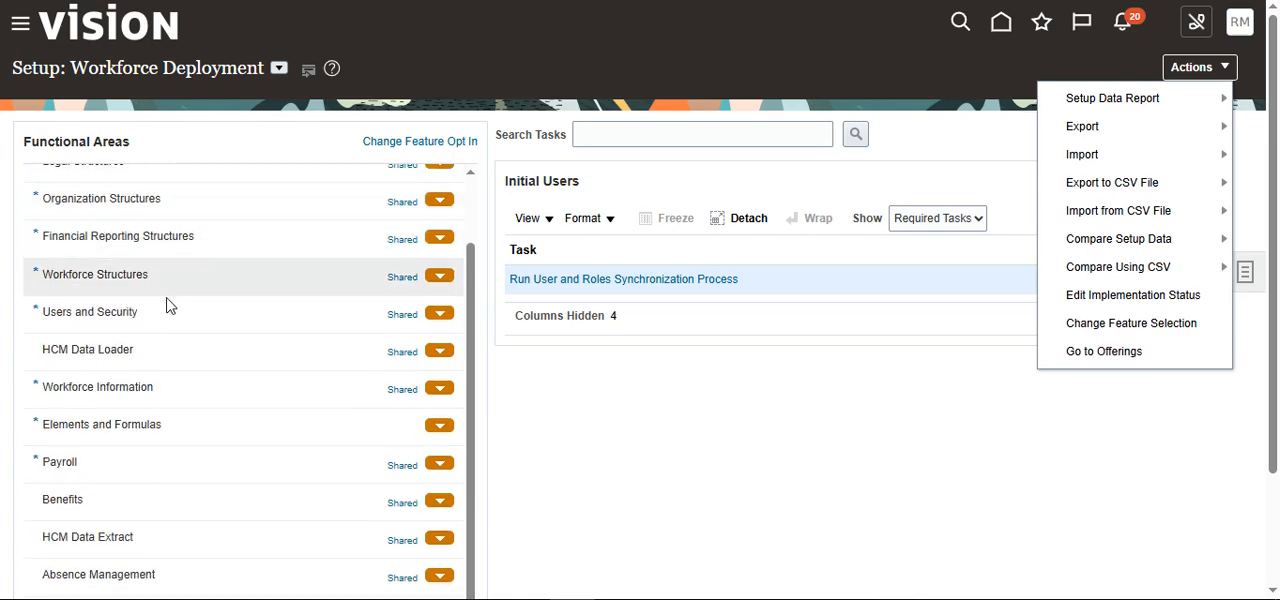
scroll(151, 371, down, 5)
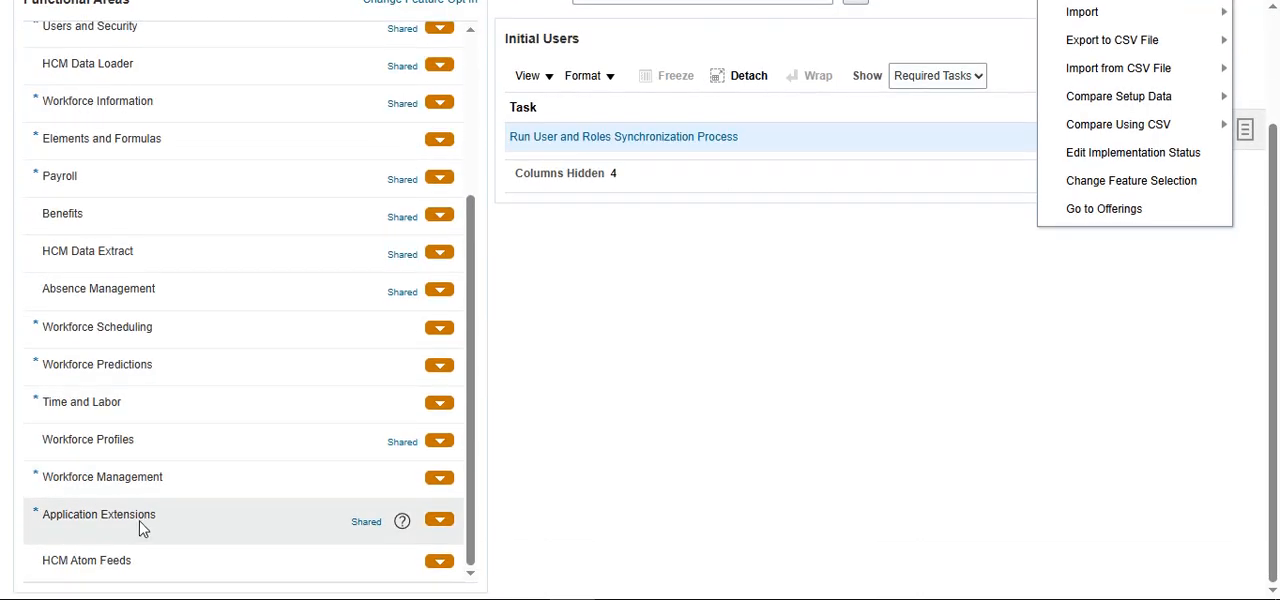
scroll(129, 317, up, 5)
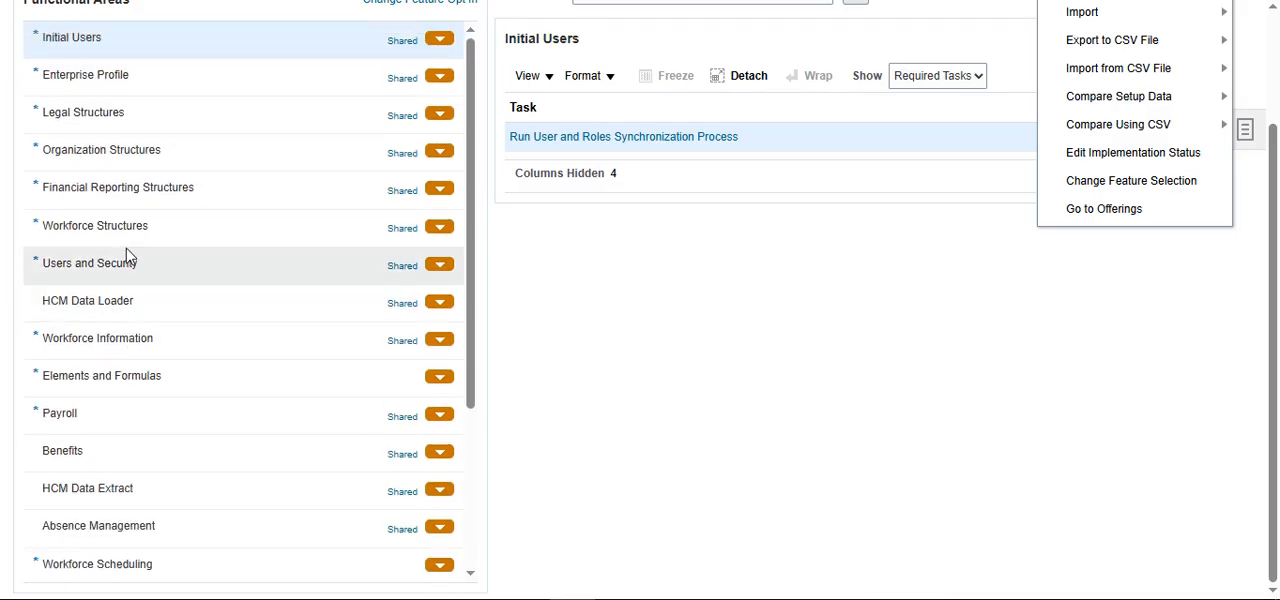
scroll(130, 252, up, 2)
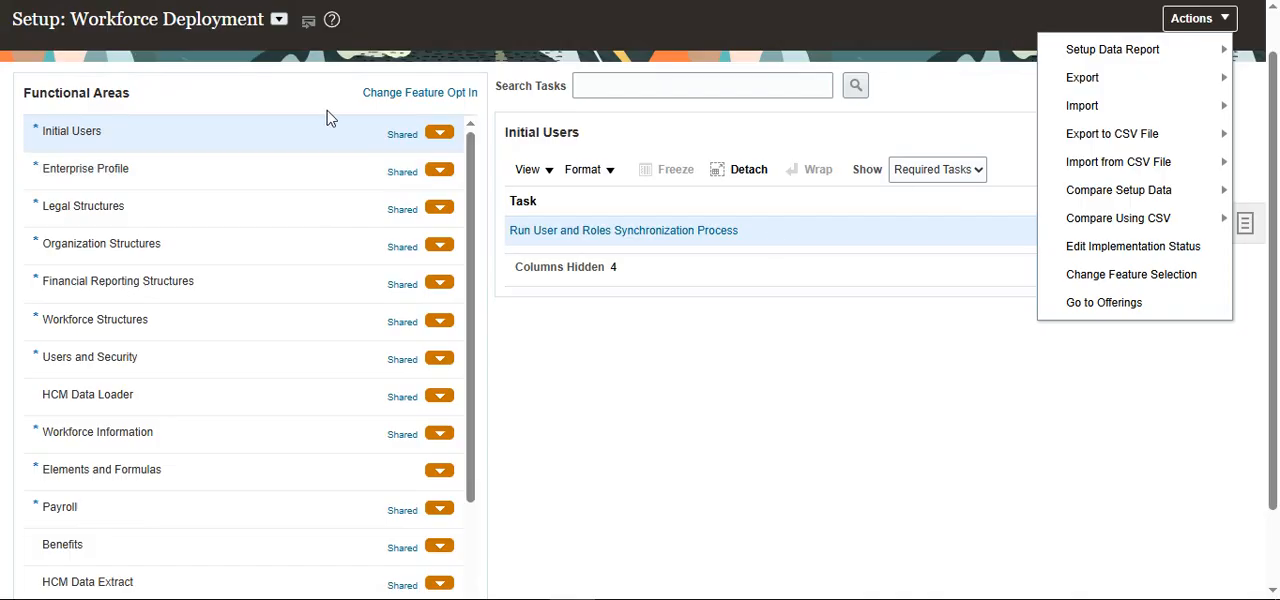
click(1115, 306)
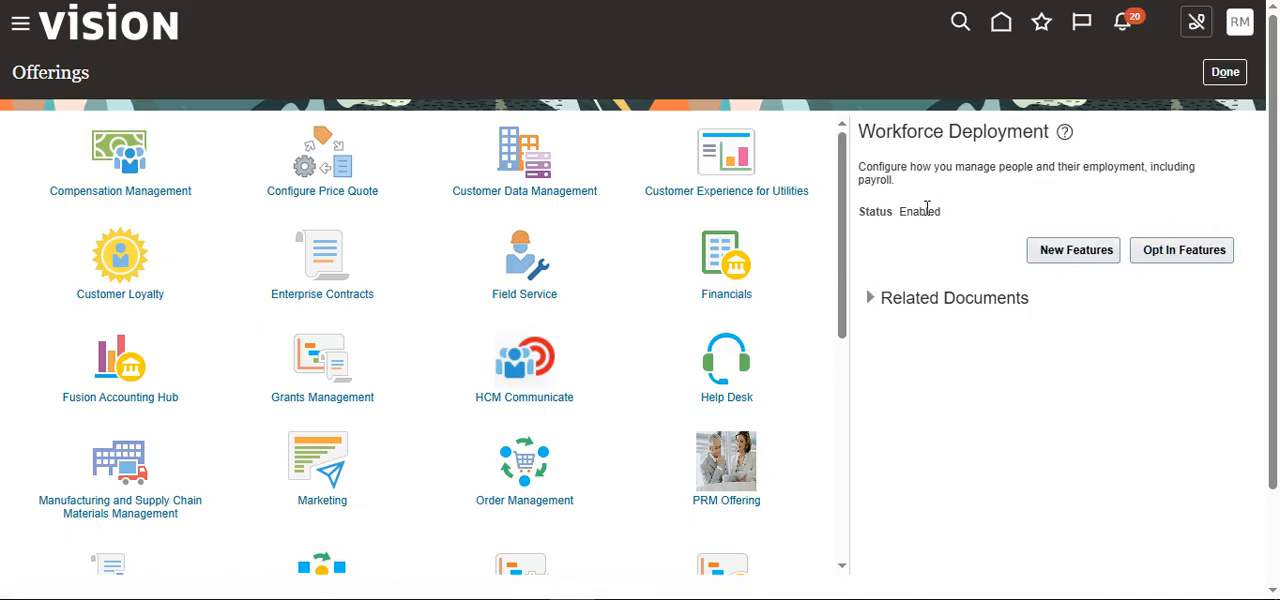
Step: Check the status of the Compensation Management offering and open Setup and Maintenance in another browser tab
click(118, 145)
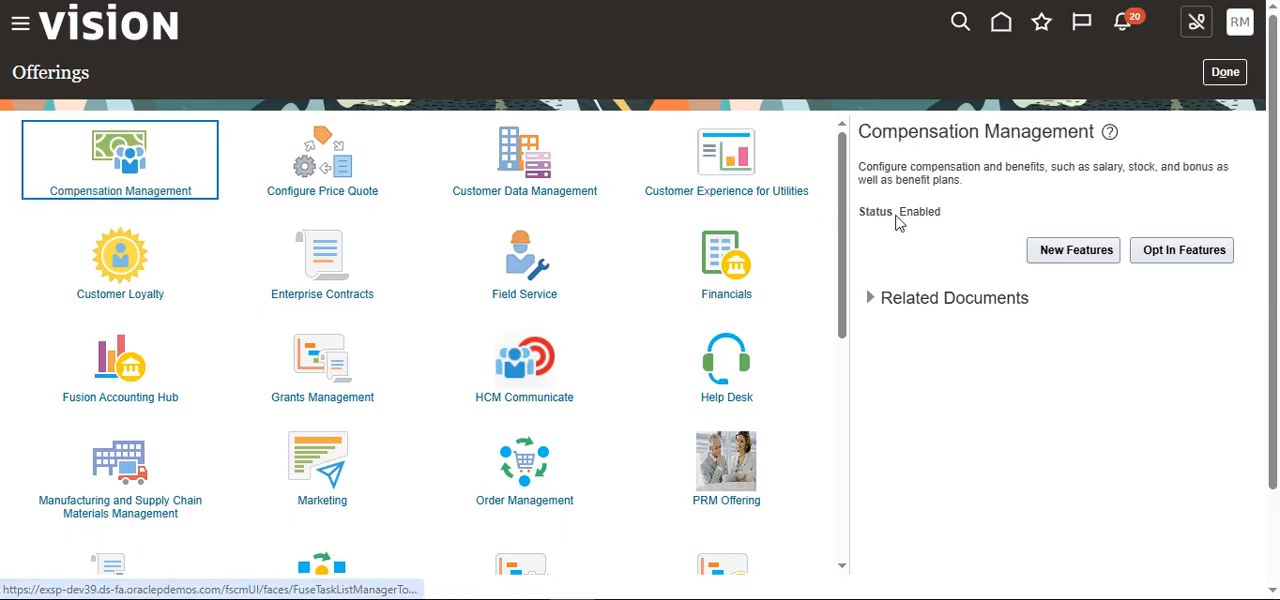
drag(899, 215, 966, 217)
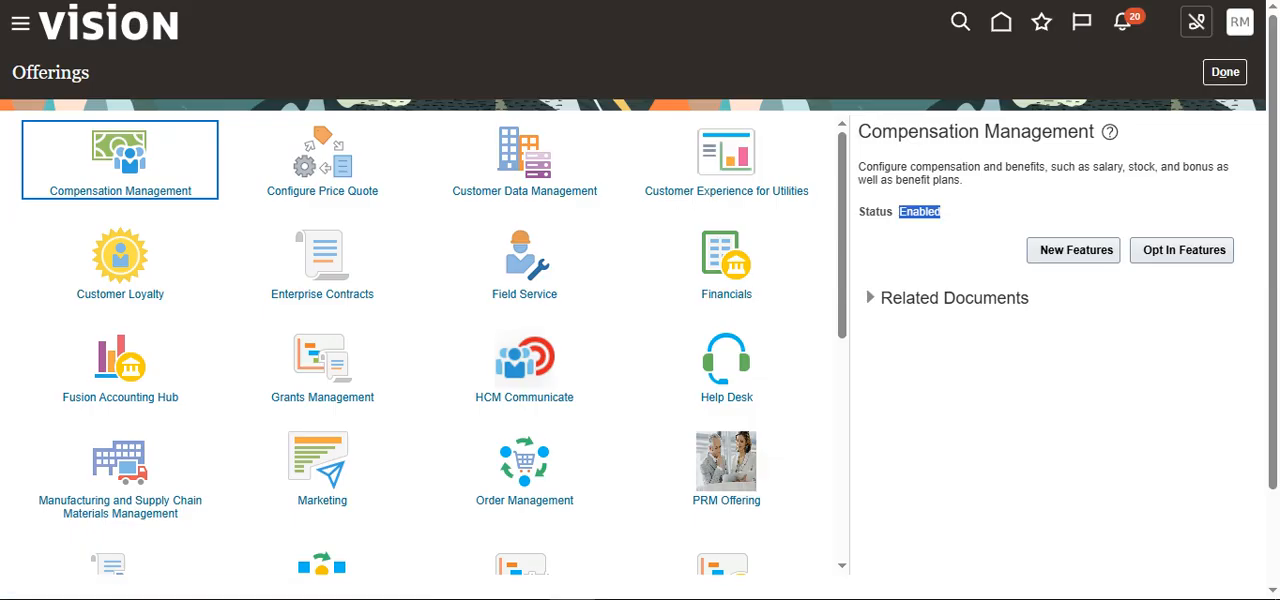
click(345, 0)
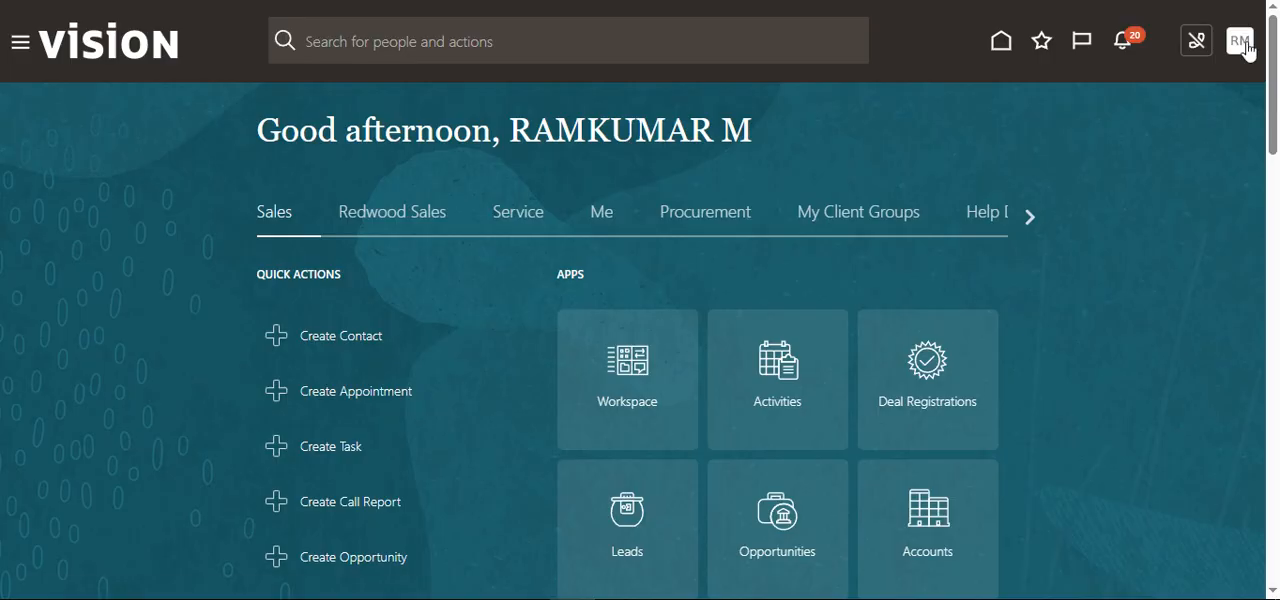
click(1244, 48)
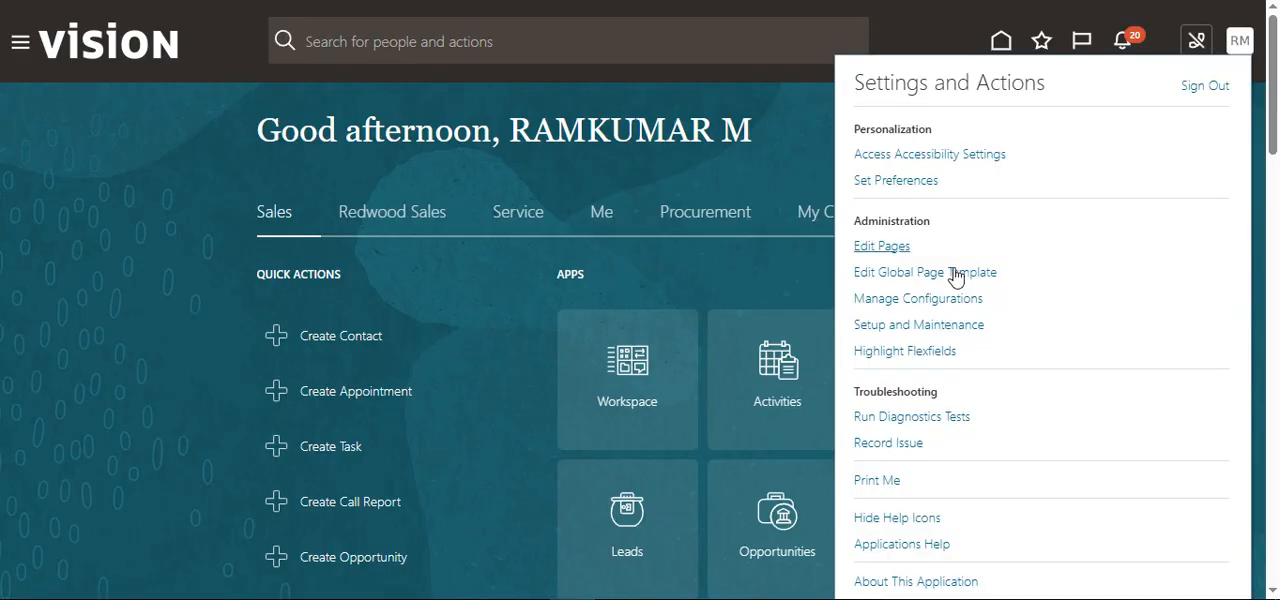
click(937, 325)
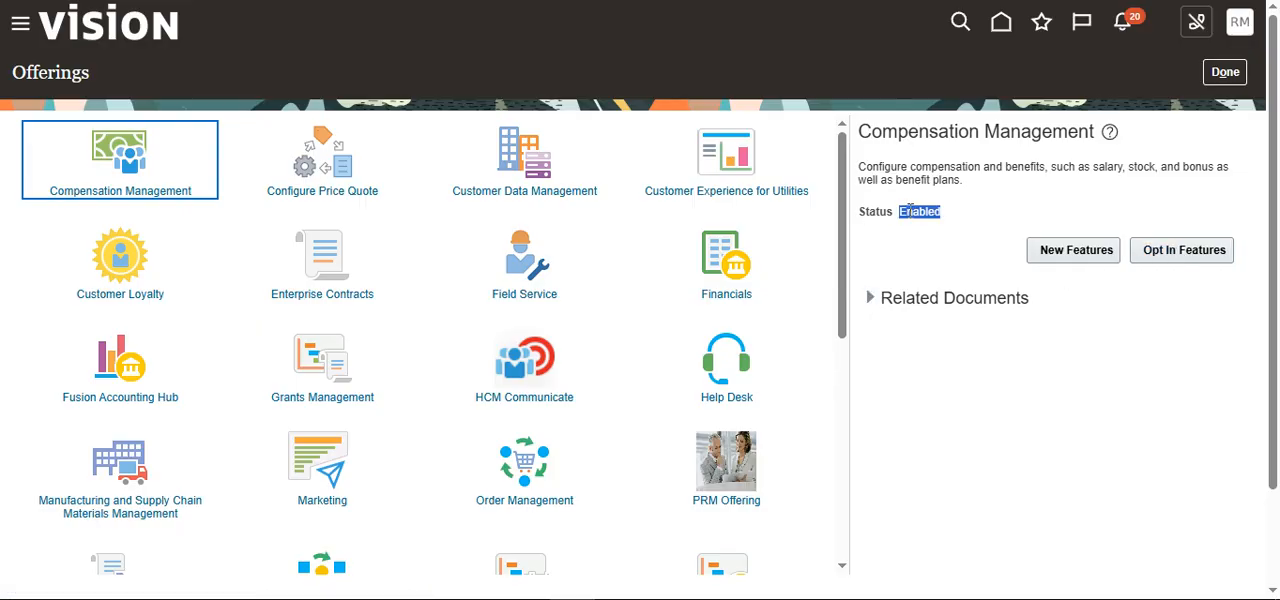
Step: Open the opt-in features of Compensation Management and disable the offering, checking the setup page's offering list before confirming
click(1180, 262)
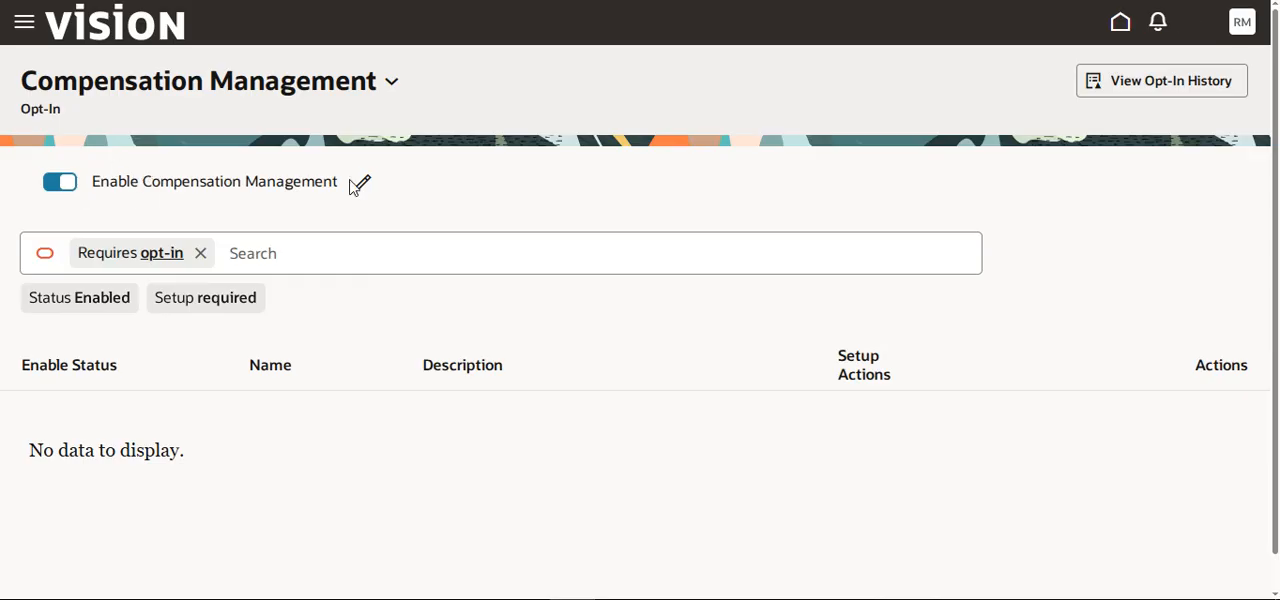
click(62, 183)
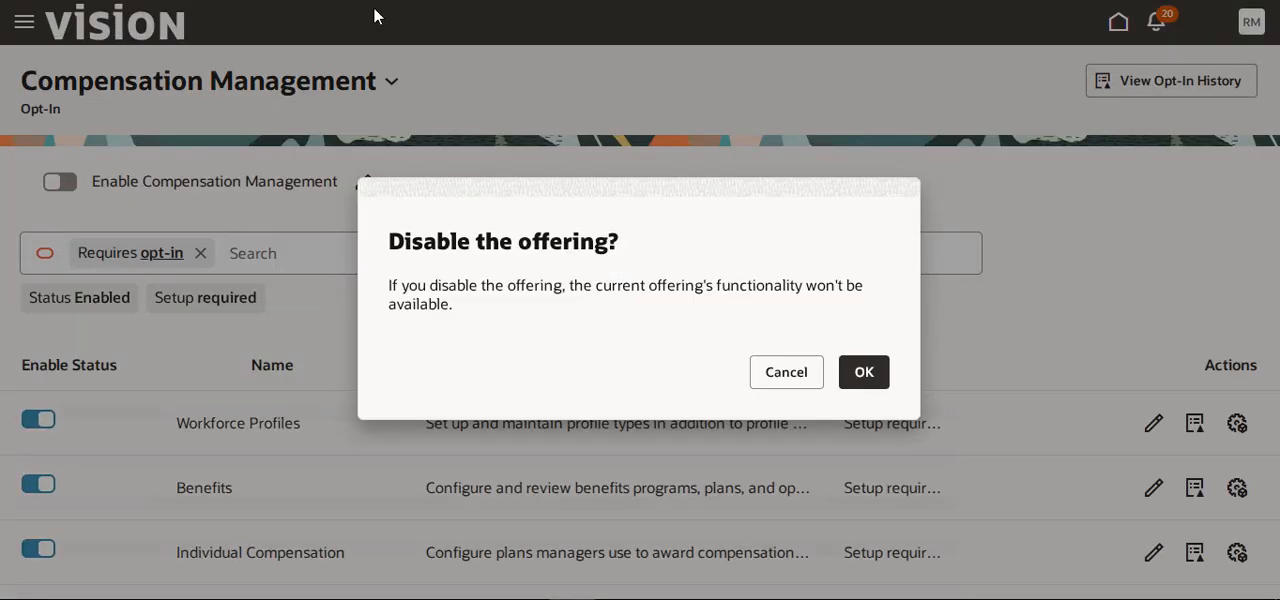
click(877, 381)
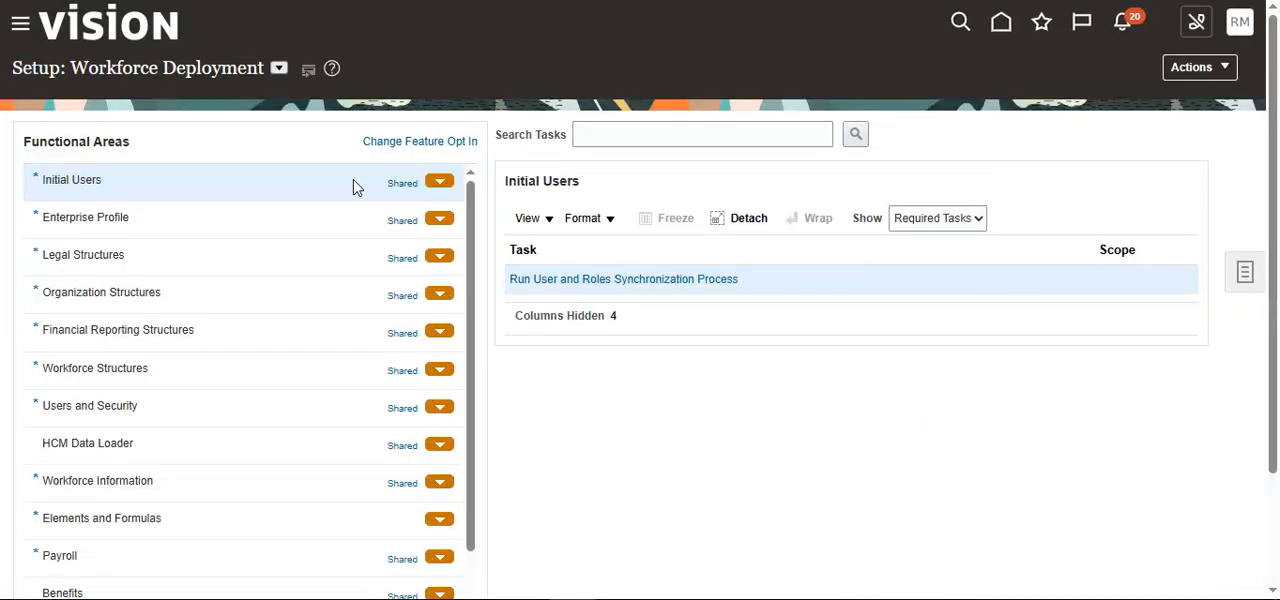
click(279, 69)
scroll(300, 128, up, 10)
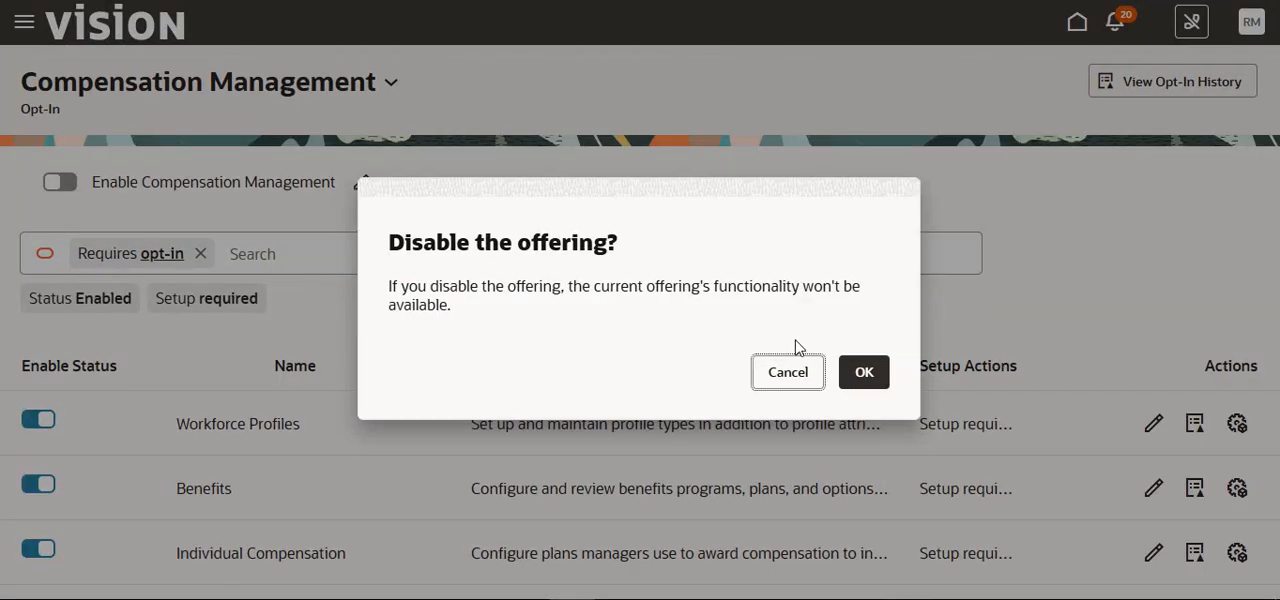
click(866, 372)
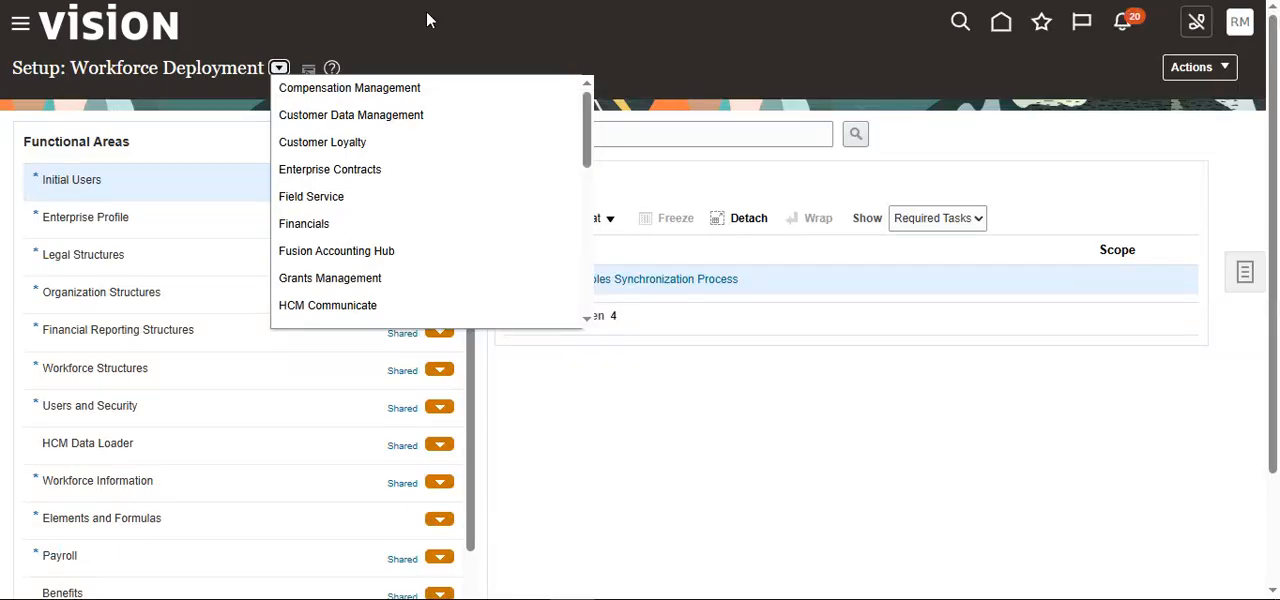
Step: Recheck the offering list for Compensation Management, reopen Setup and Maintenance, and examine the list again
click(515, 42)
click(279, 69)
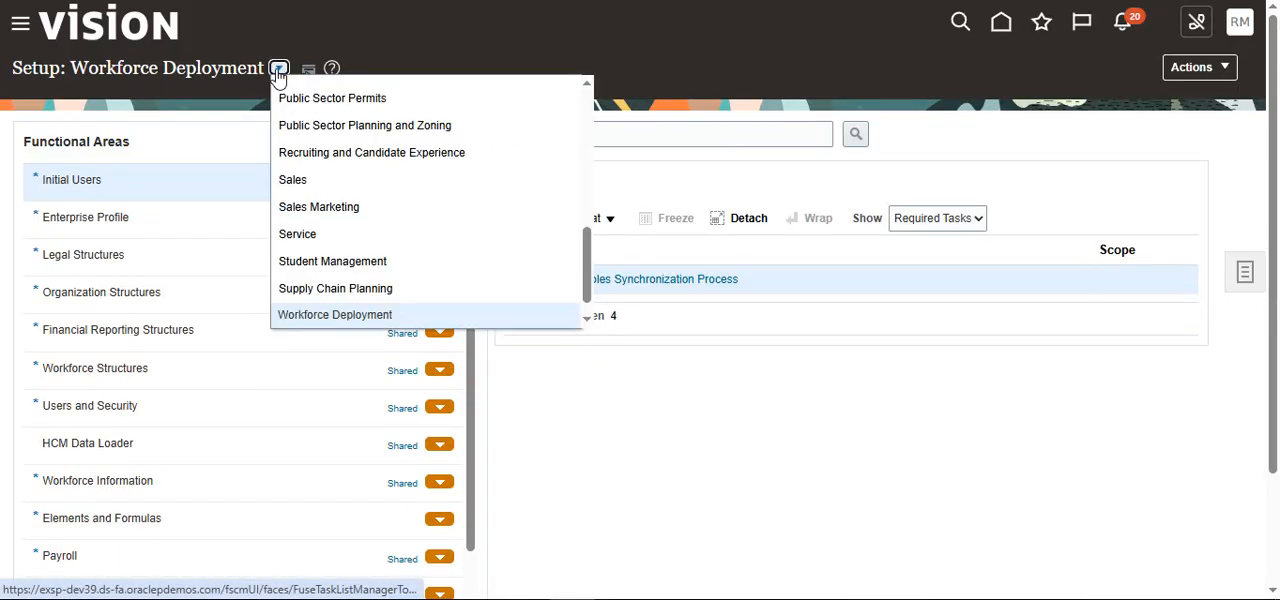
scroll(394, 214, up, 8)
click(705, 70)
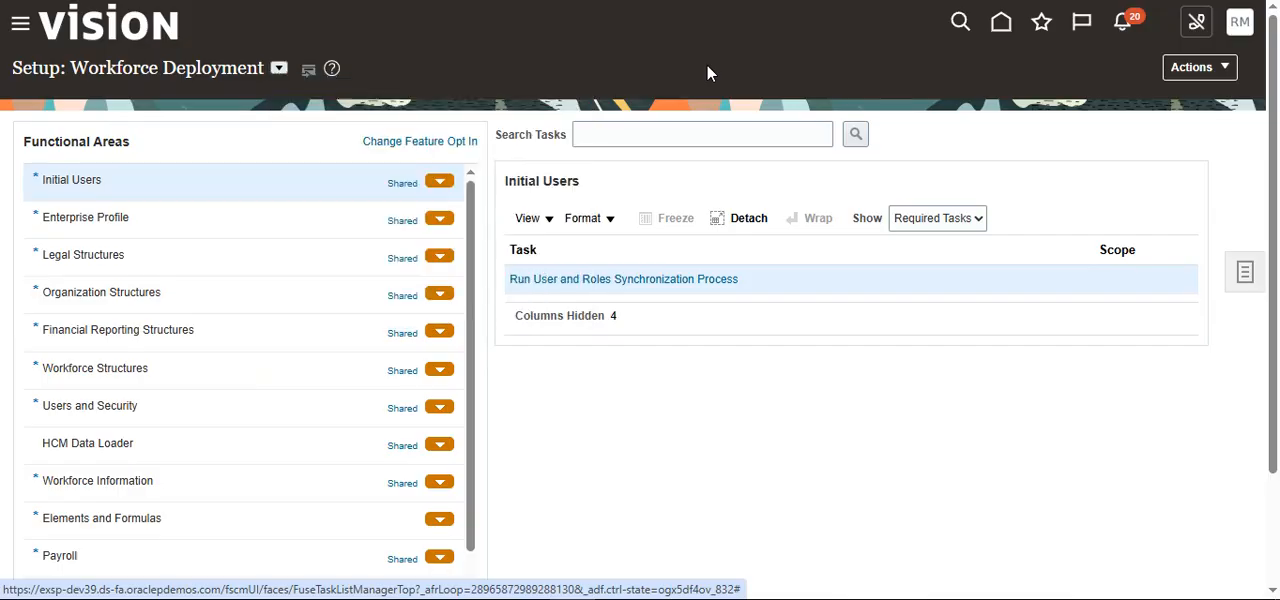
click(1242, 30)
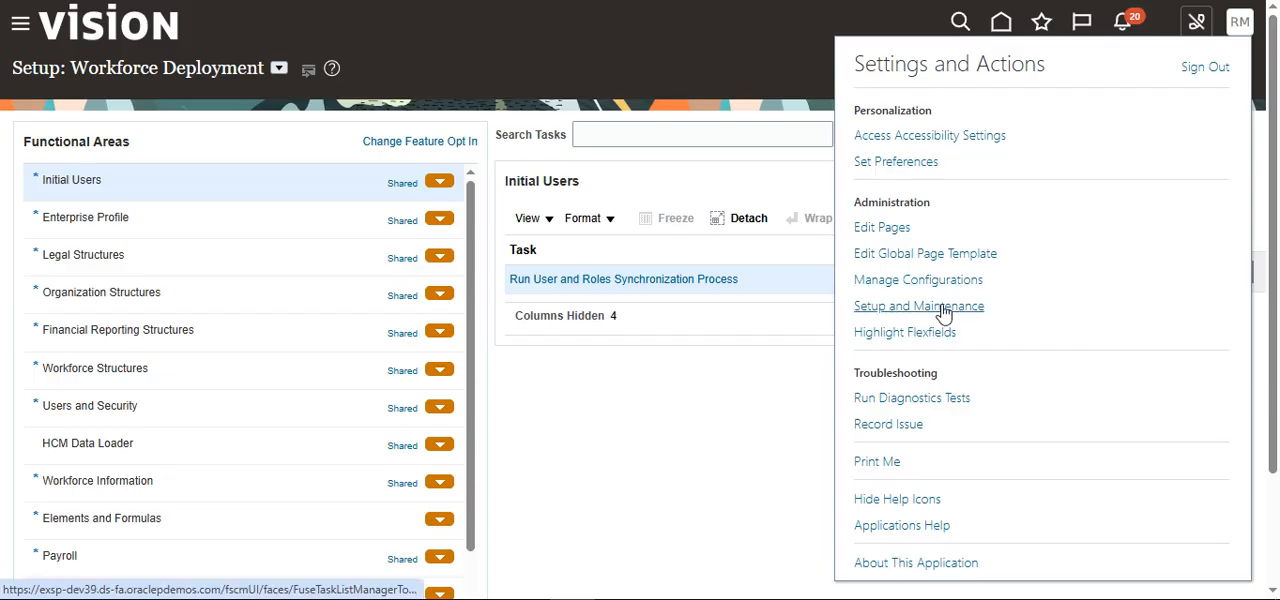
click(932, 306)
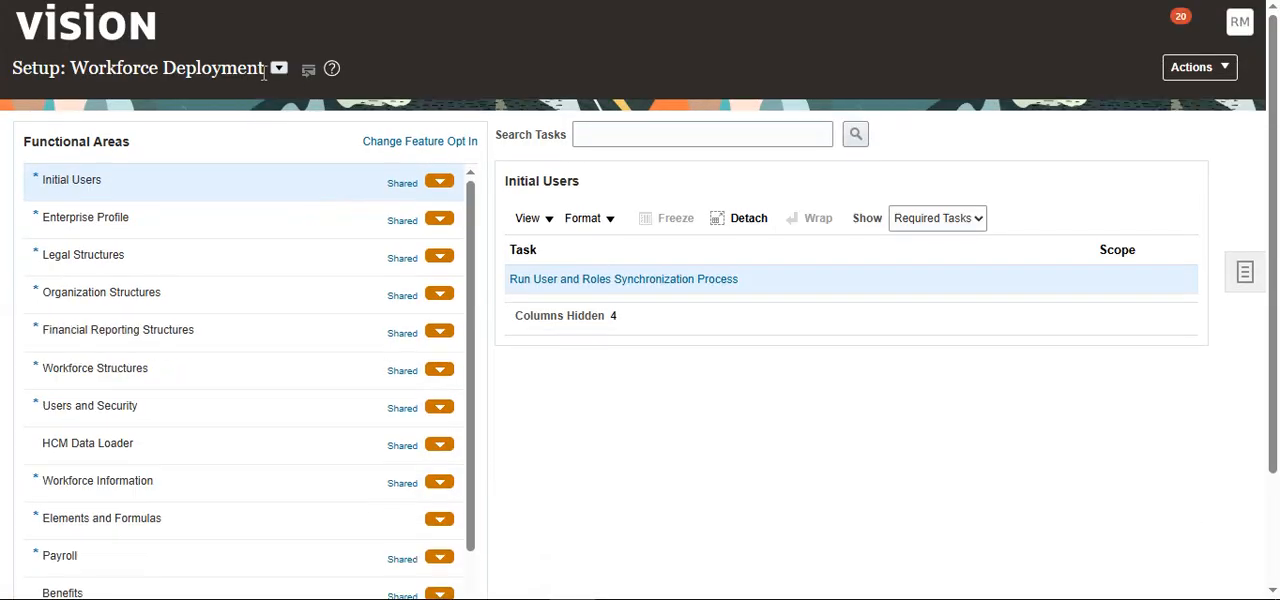
click(279, 68)
scroll(349, 208, up, 5)
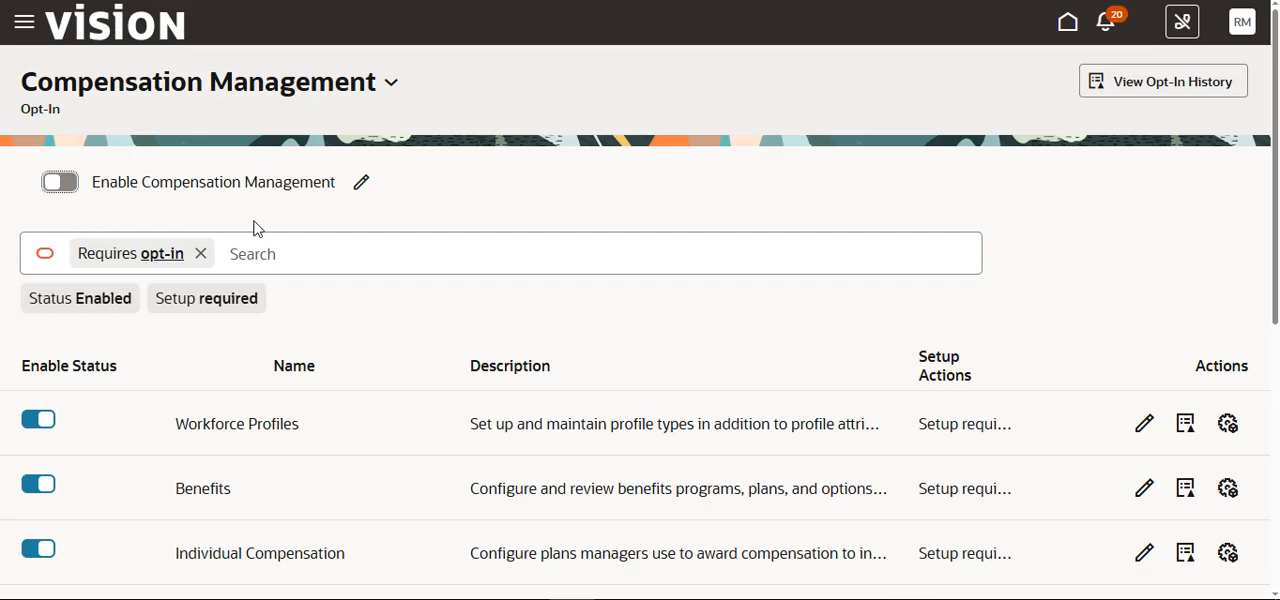
Step: Enable the Compensation Management offering and review its opt-in functional areas
click(60, 182)
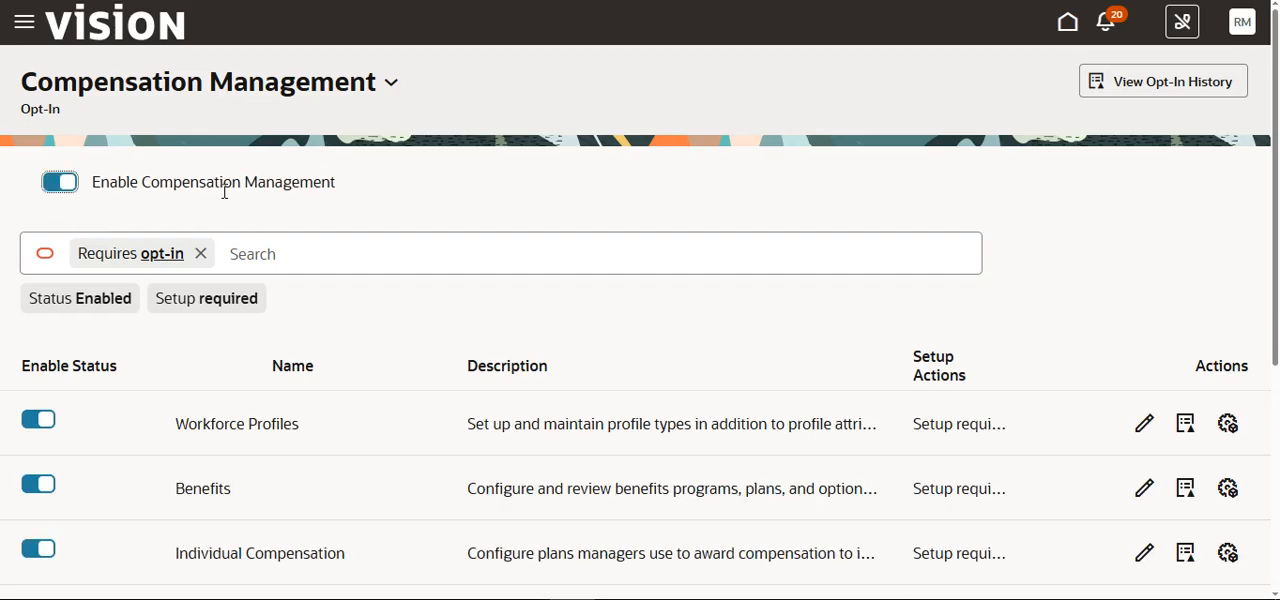
scroll(357, 234, down, 1)
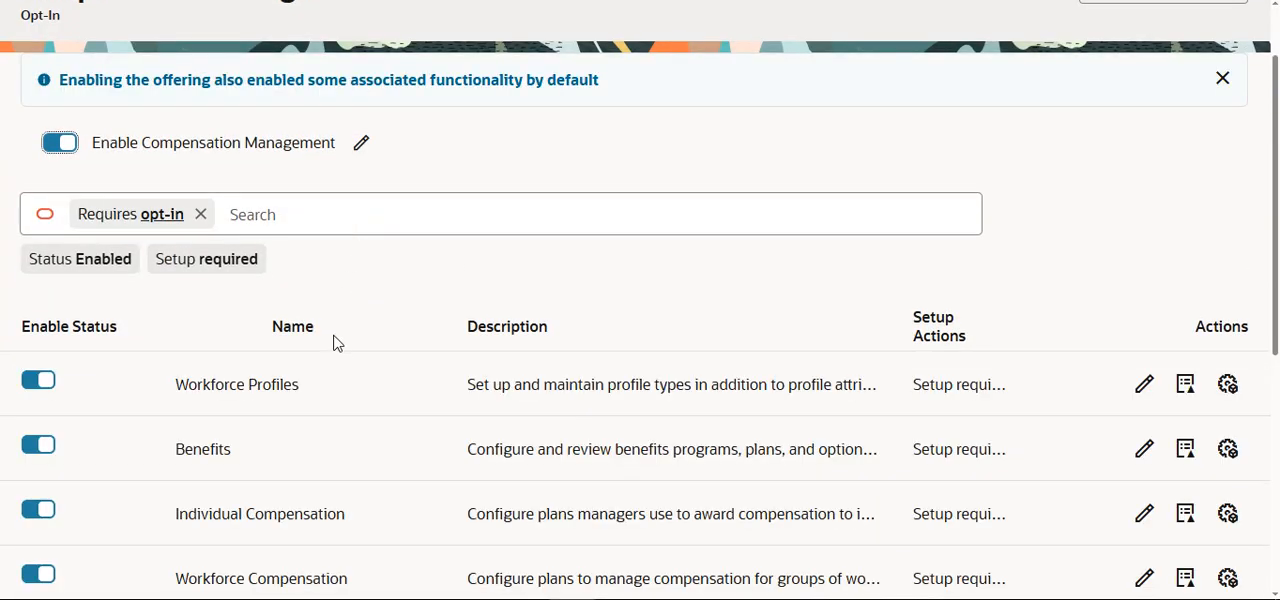
scroll(203, 415, down, 4)
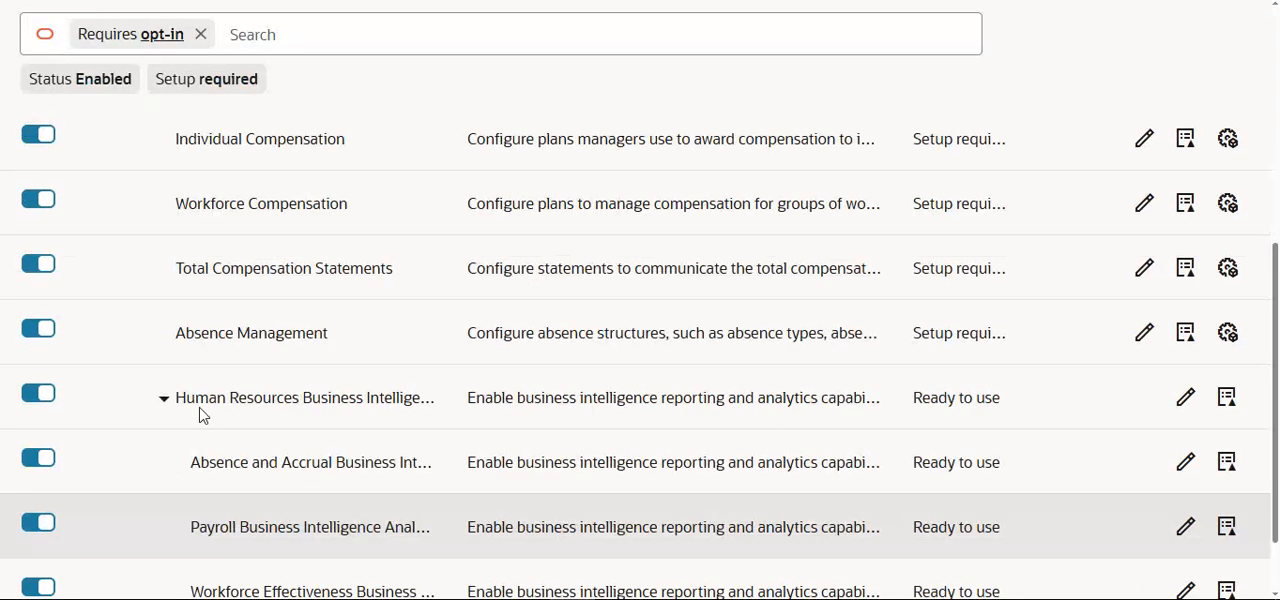
scroll(237, 410, down, 1)
scroll(258, 360, up, 6)
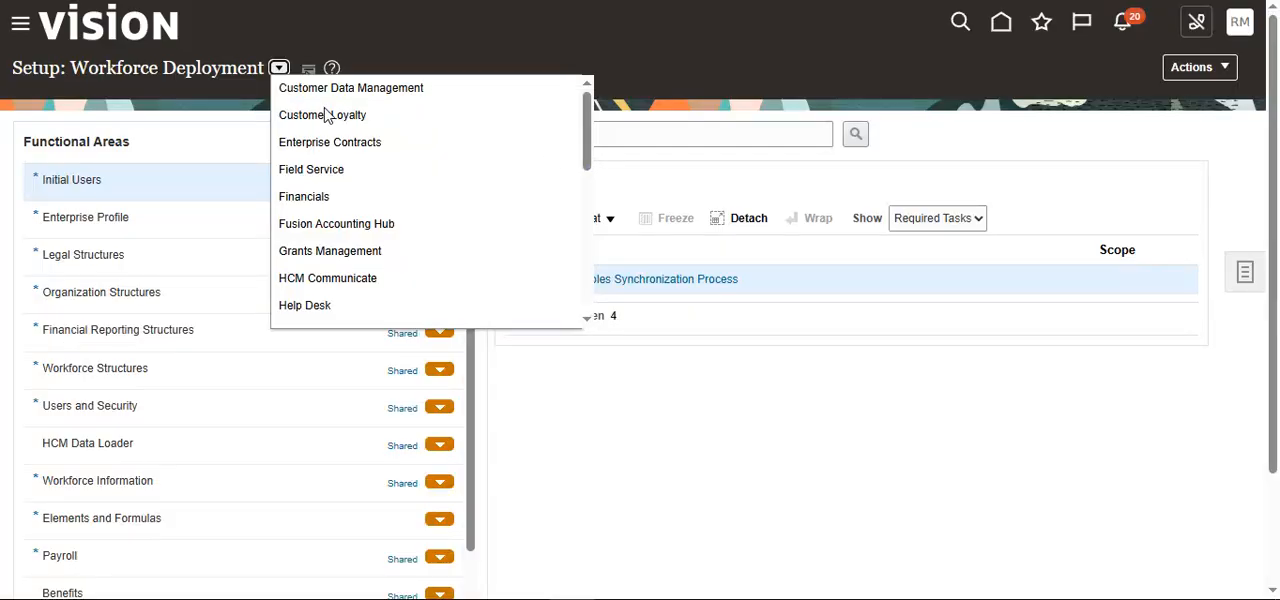
Step: Reload Setup and Maintenance, switch the setup page to Compensation Management and review its functional areas
click(1241, 25)
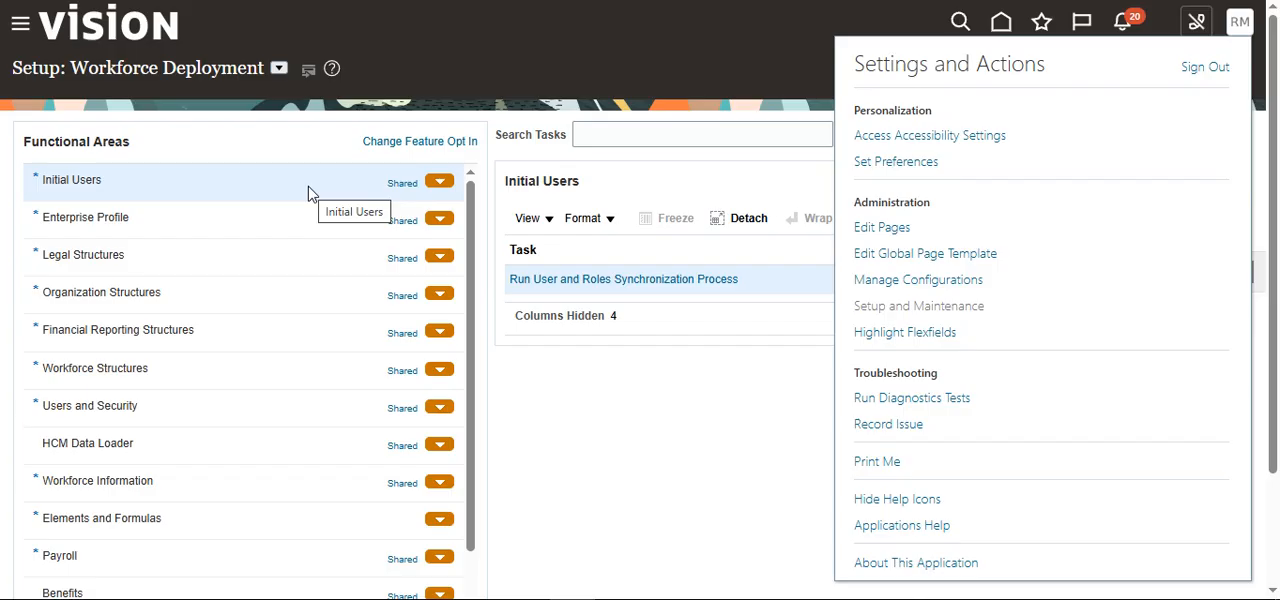
click(308, 193)
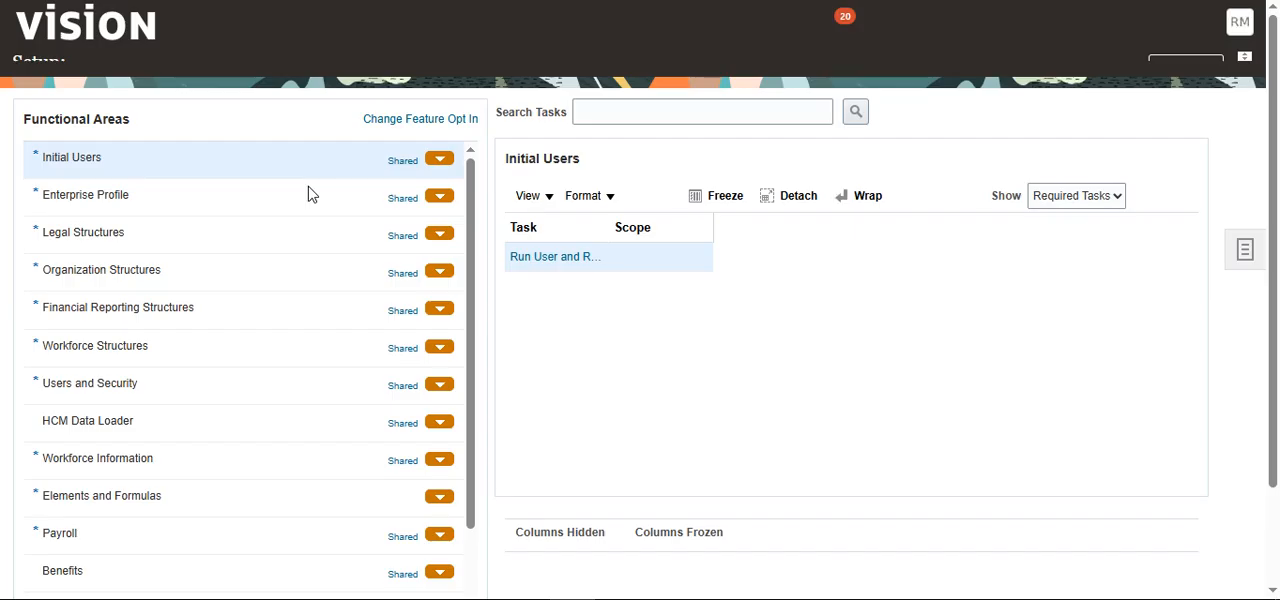
click(279, 67)
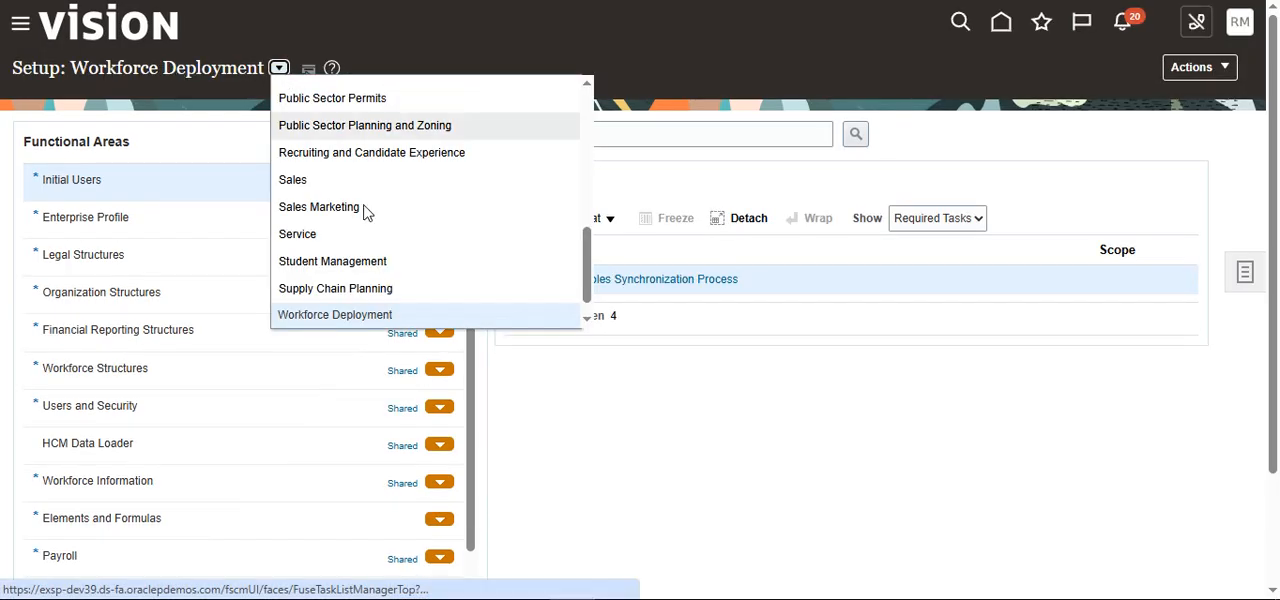
scroll(365, 212, up, 10)
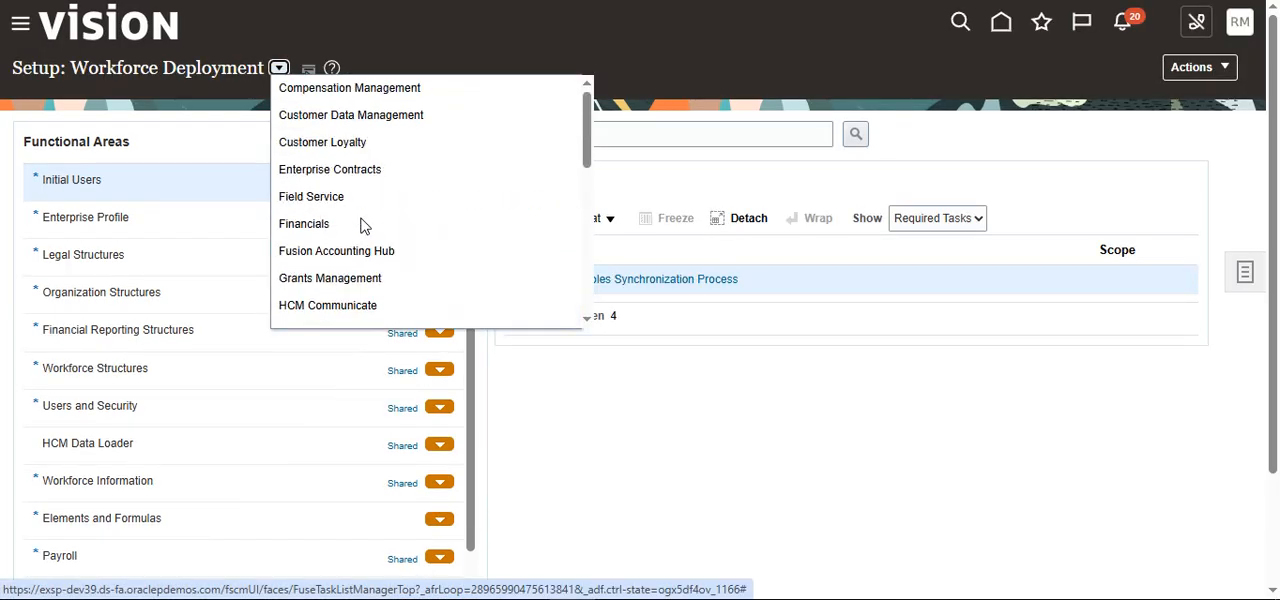
click(361, 92)
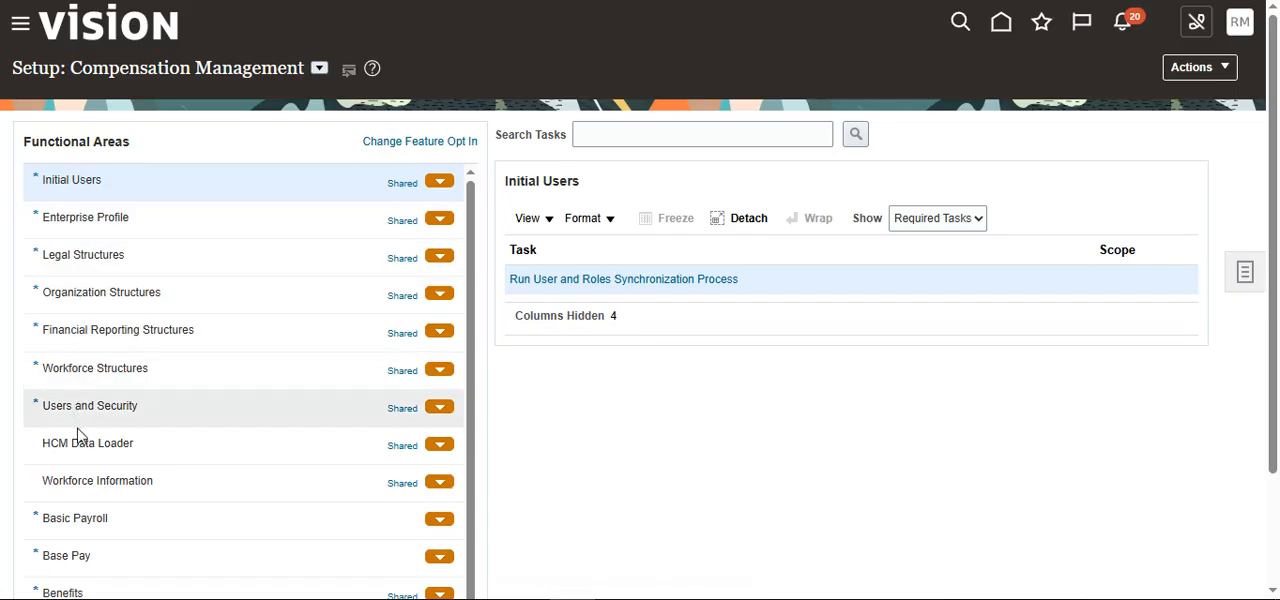
scroll(89, 512, down, 3)
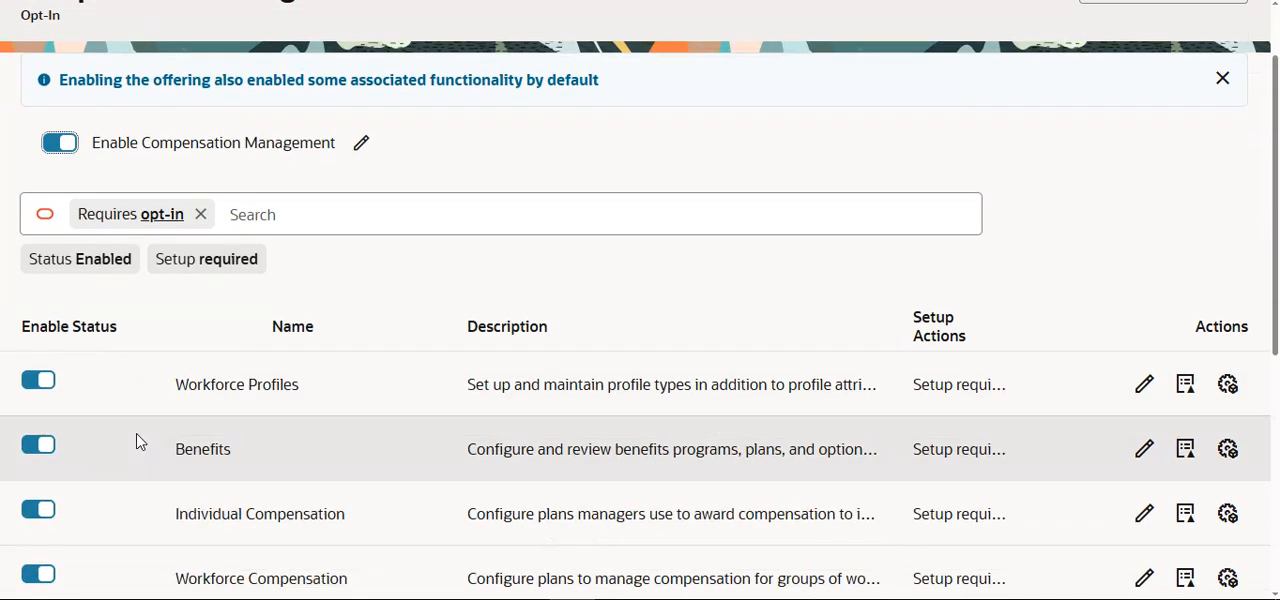
Step: Disable the Benefits functional area of Compensation Management and check the setup page's functional area list
click(40, 445)
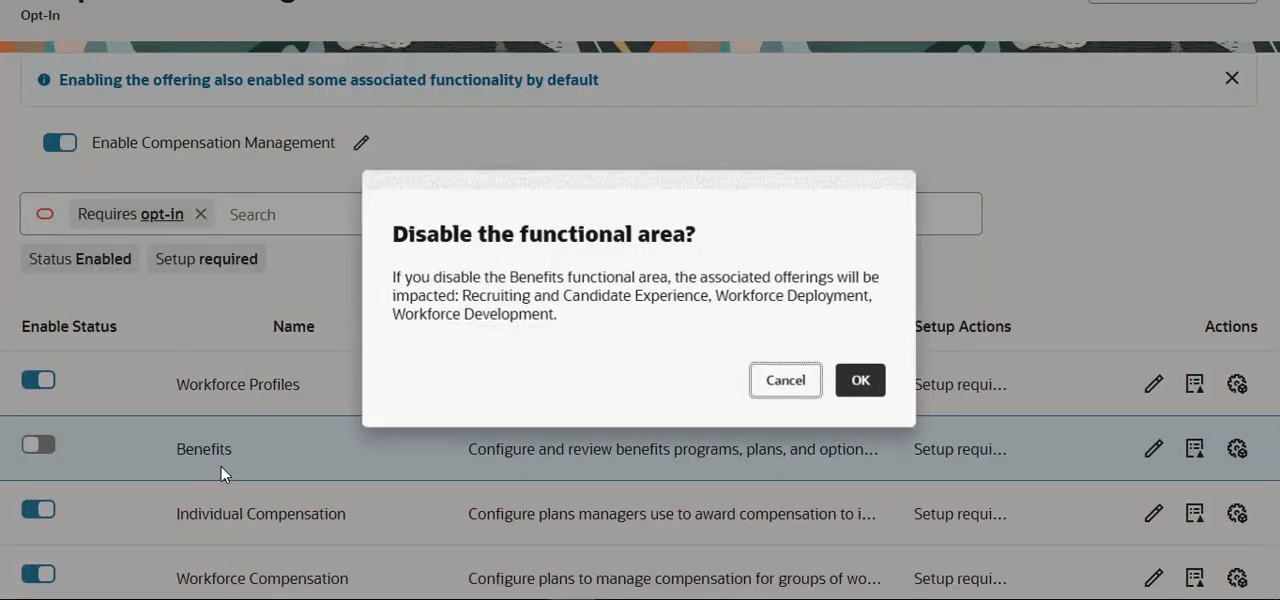
click(880, 385)
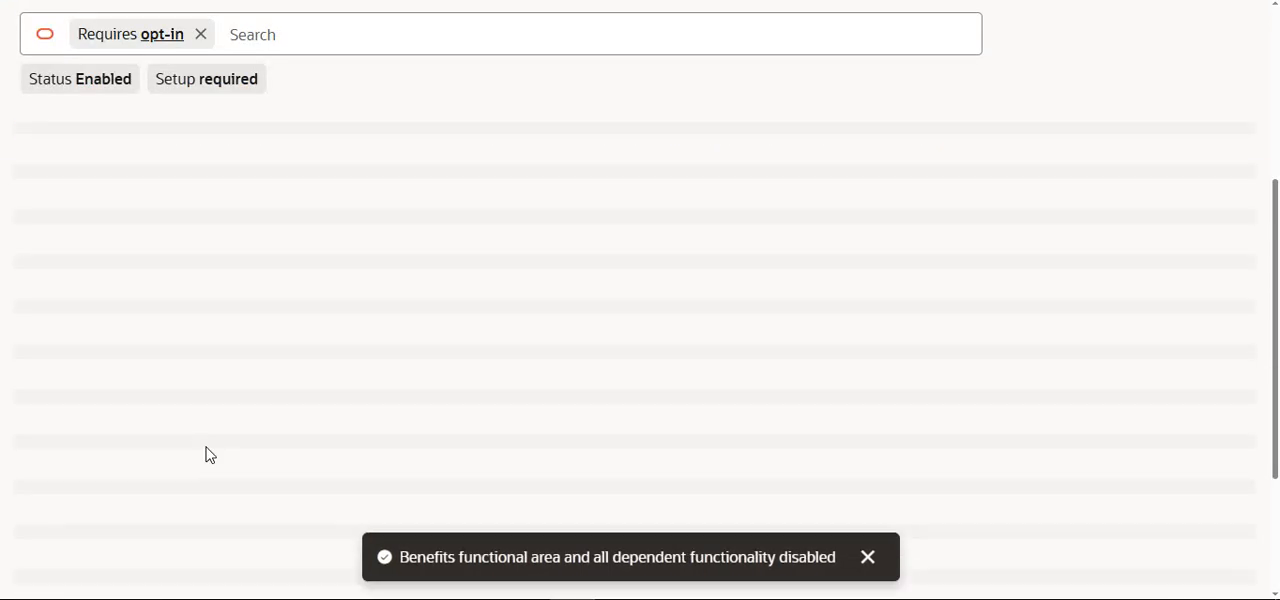
scroll(225, 261, up, 1)
scroll(228, 261, up, 2)
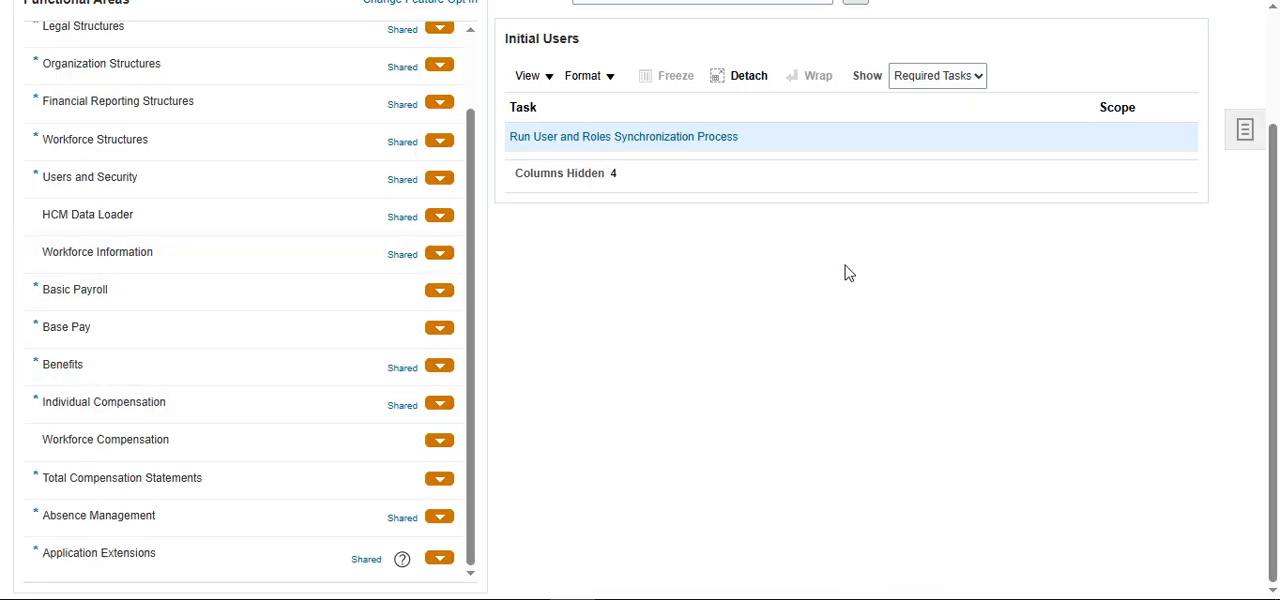
scroll(82, 388, up, 2)
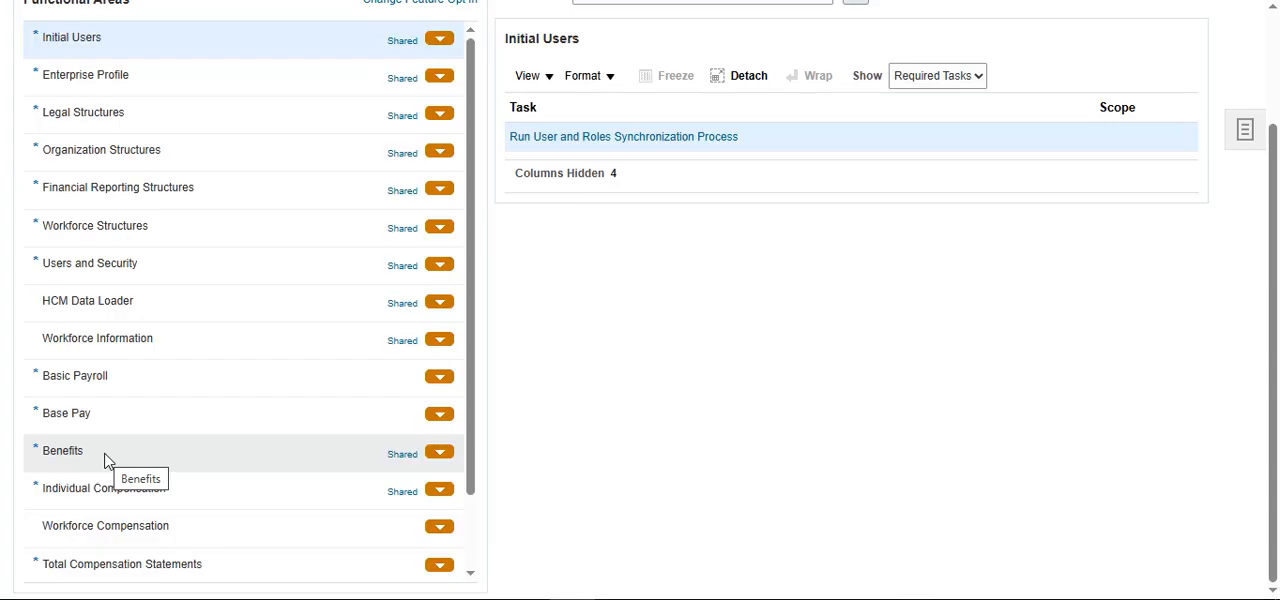
scroll(106, 452, up, 2)
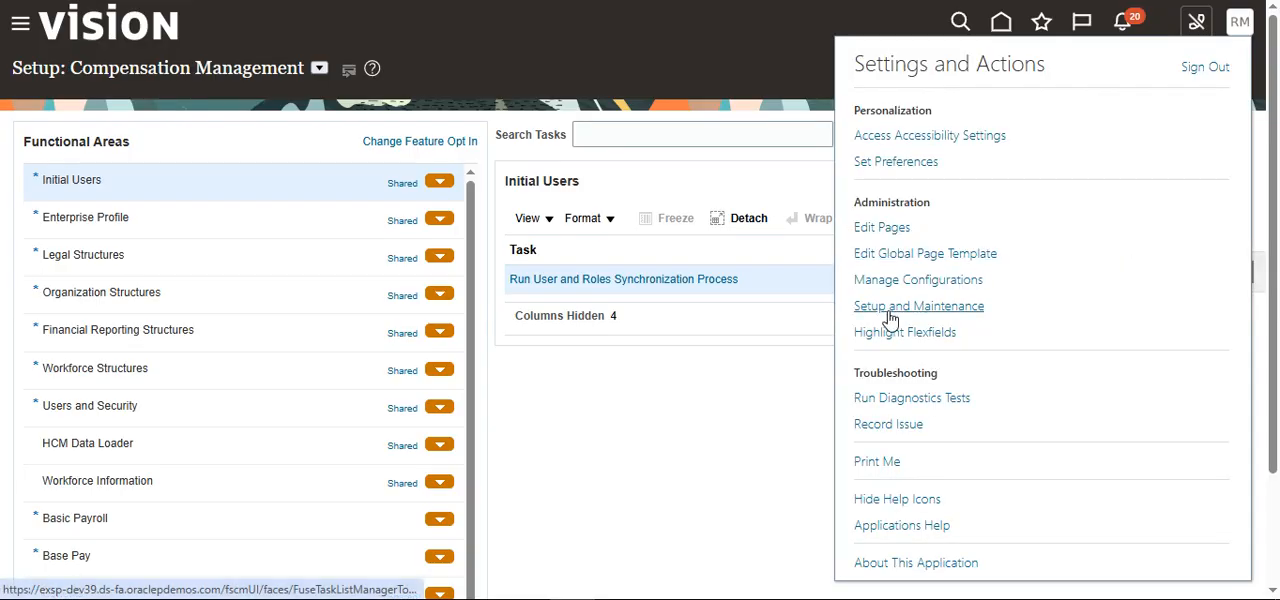
Step: Reopen Setup and Maintenance, select the Compensation Management offering and examine its functional areas for Benefits
click(916, 308)
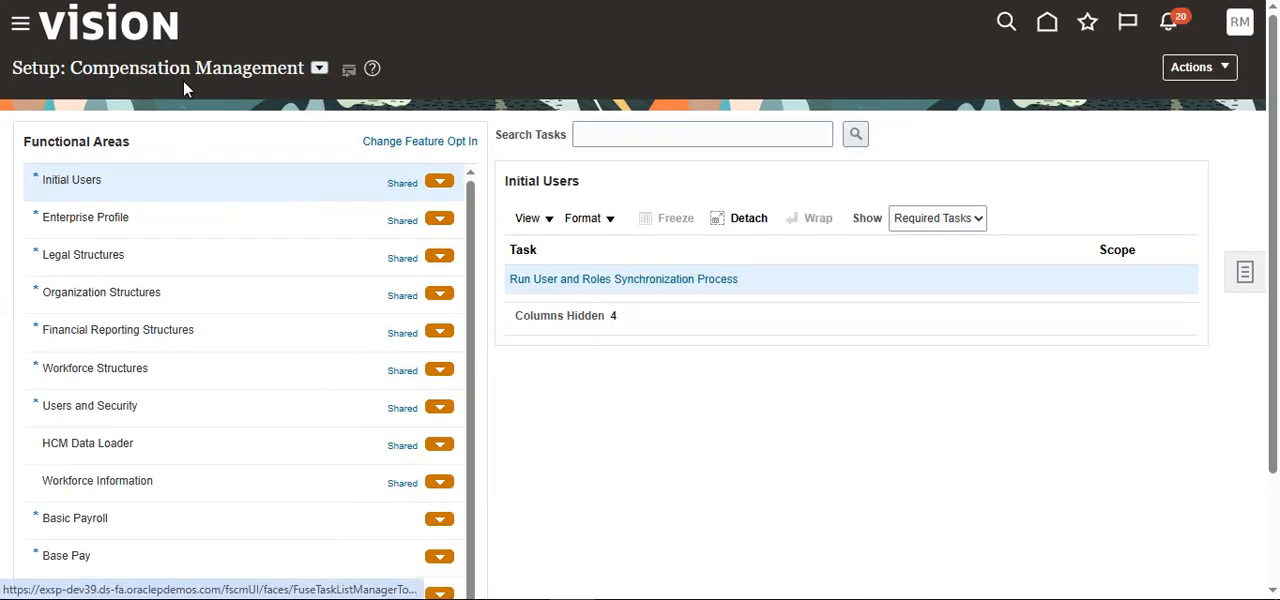
click(320, 69)
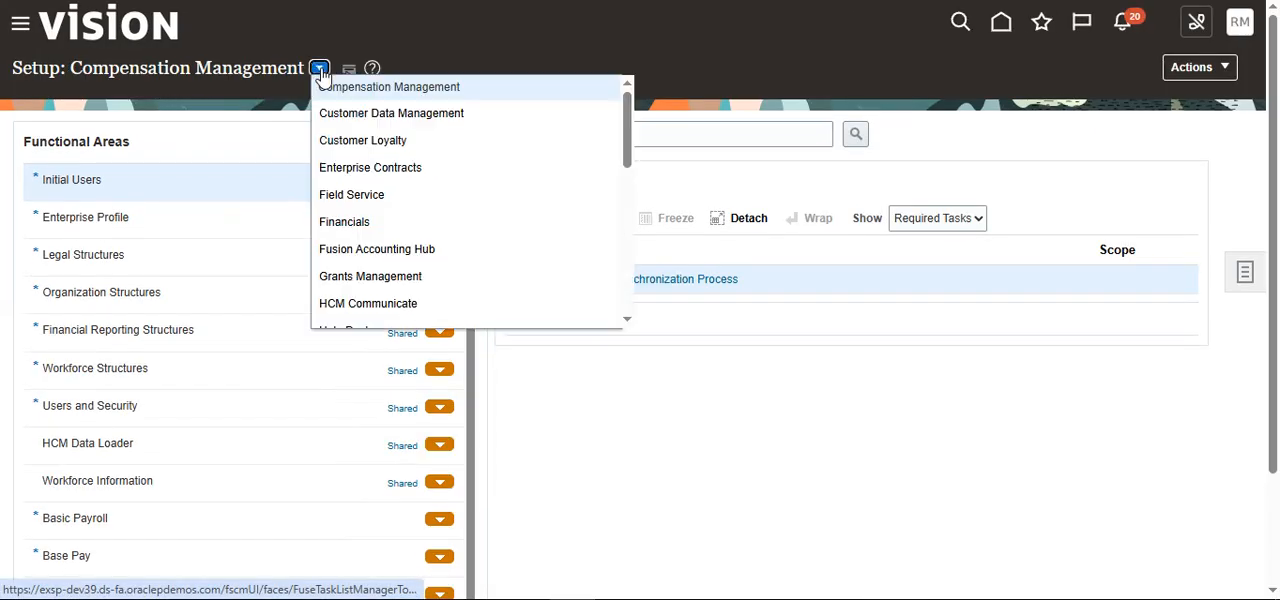
click(405, 97)
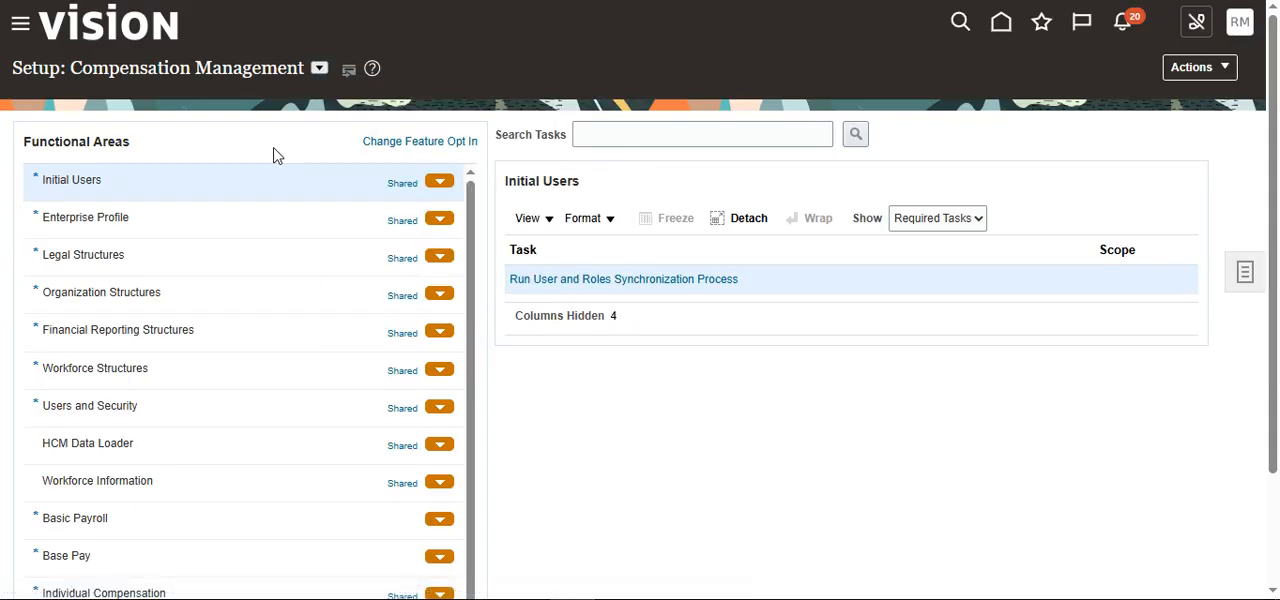
scroll(215, 340, down, 1)
scroll(193, 375, down, 3)
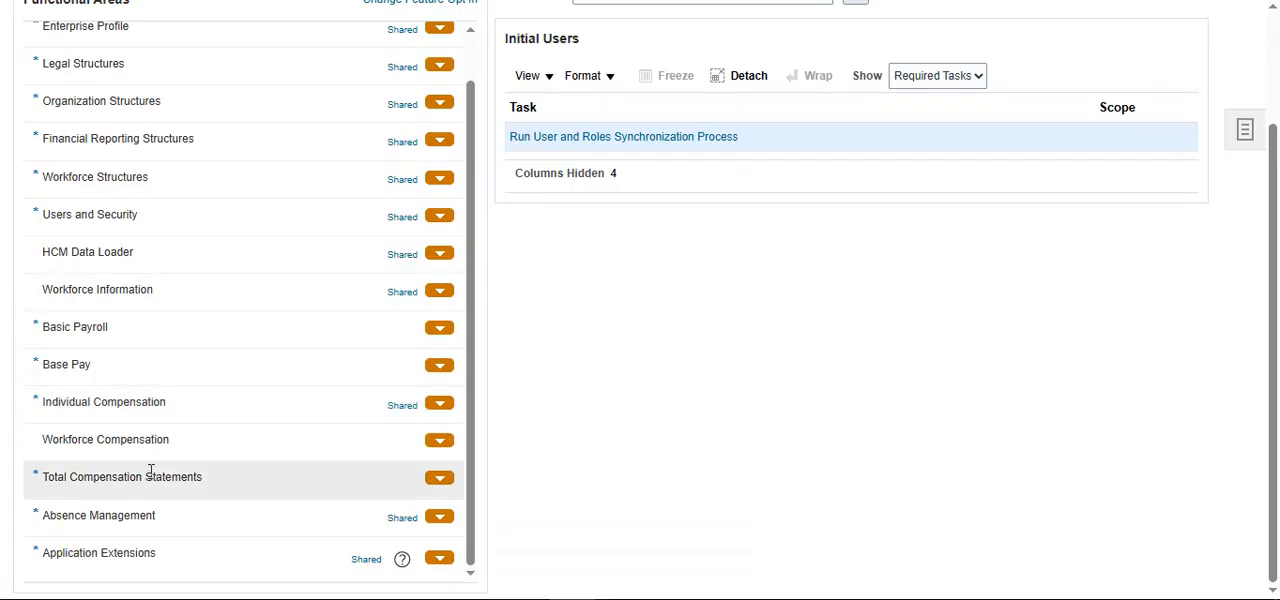
scroll(175, 400, up, 1)
scroll(165, 330, up, 3)
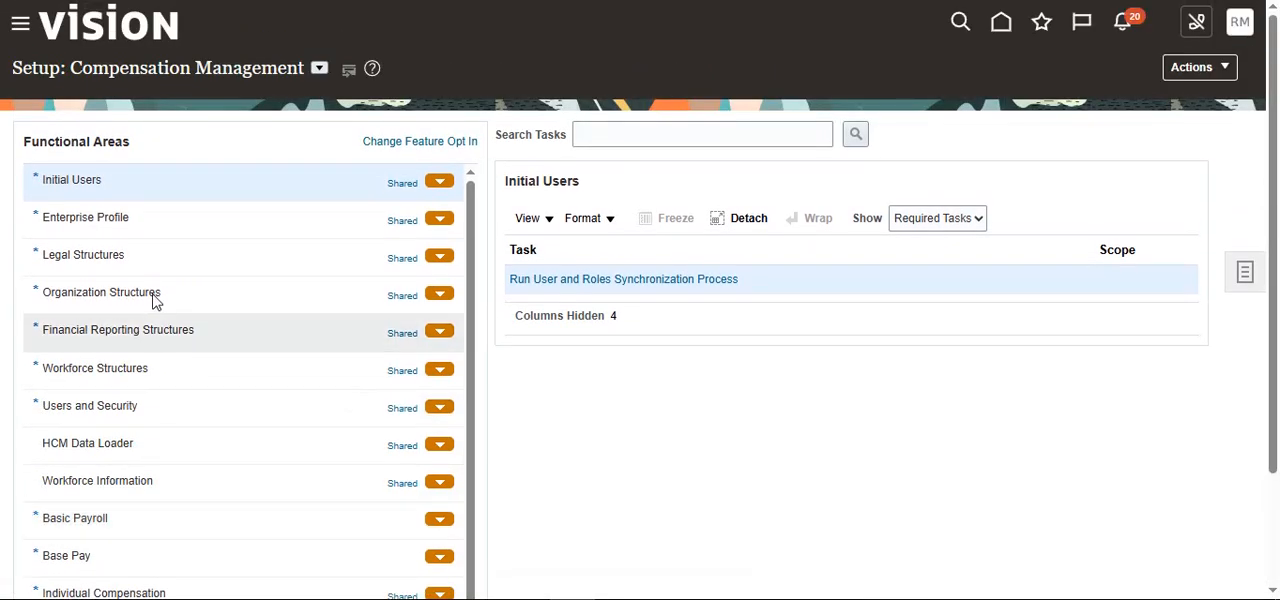
Step: Open the feature opt-in of Compensation Management and re-enable the Benefits functional area
click(418, 148)
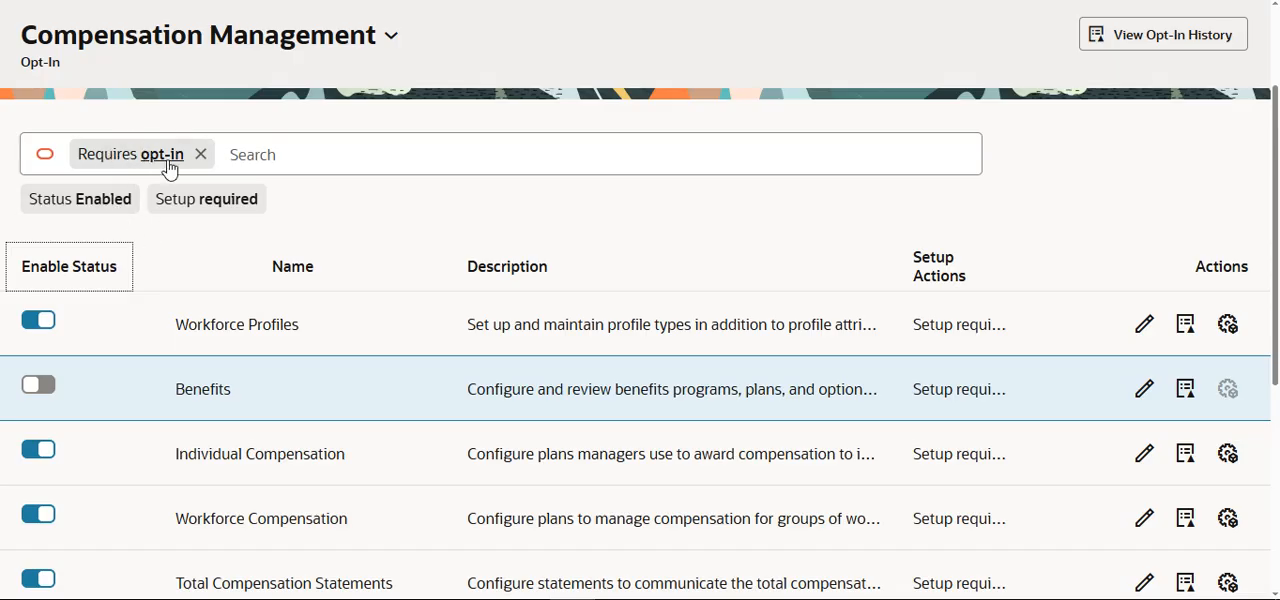
click(32, 388)
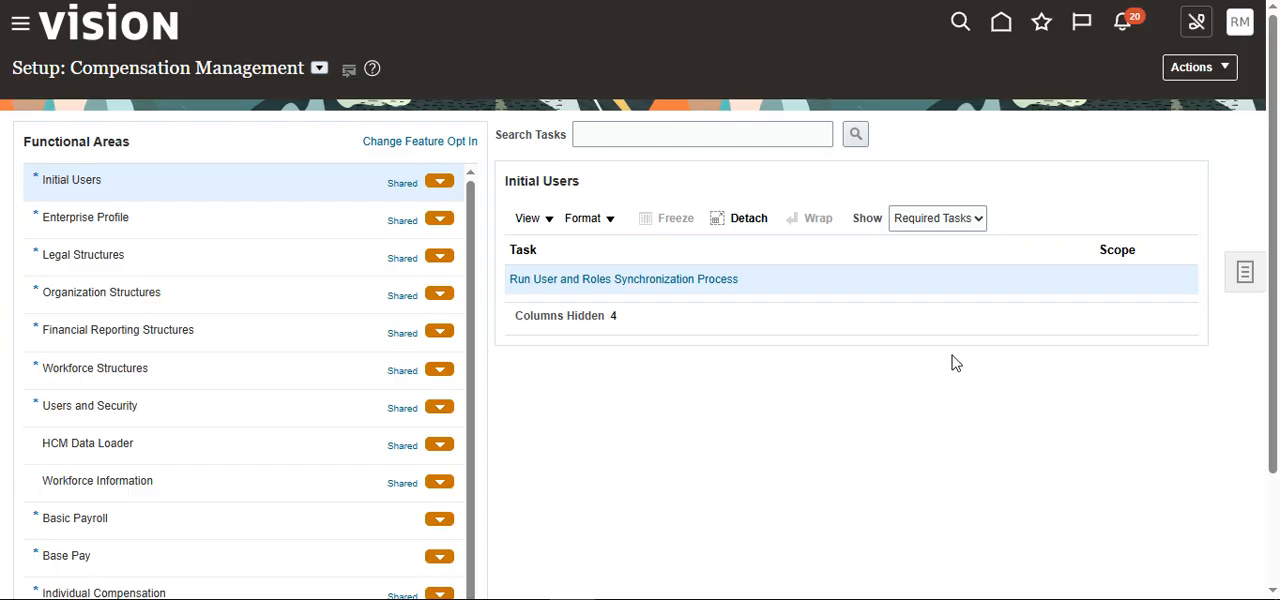
Step: Start a new implementation project from Manage Implementation Projects, keeping the default basic information, and proceed to the offering selection
click(1245, 276)
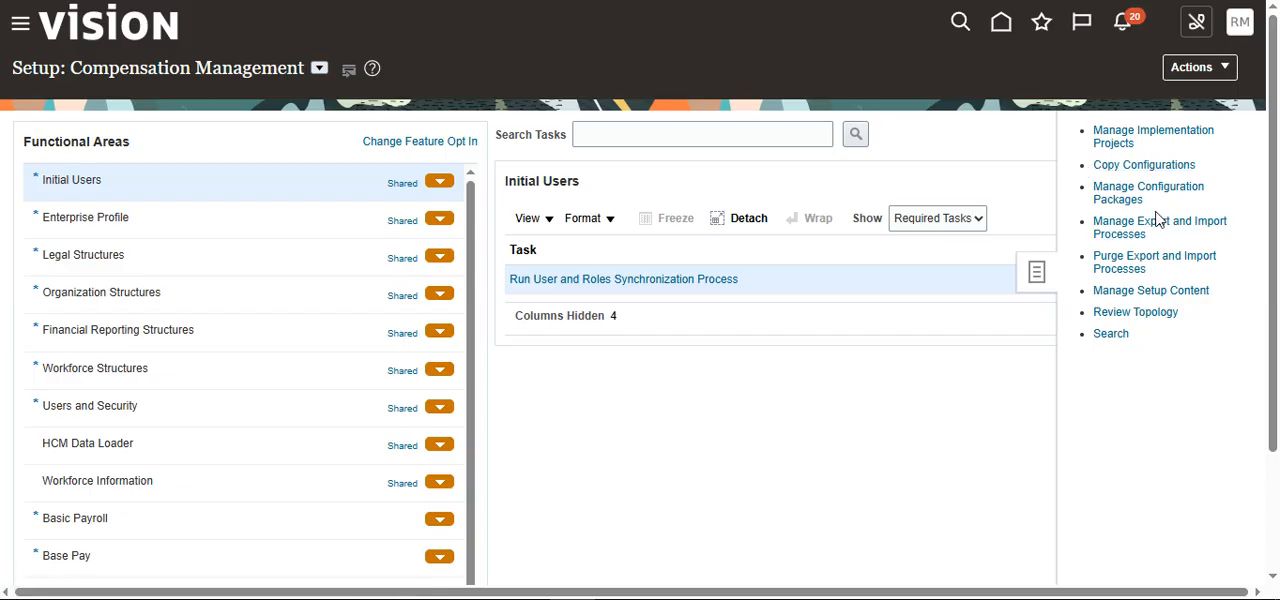
click(1170, 136)
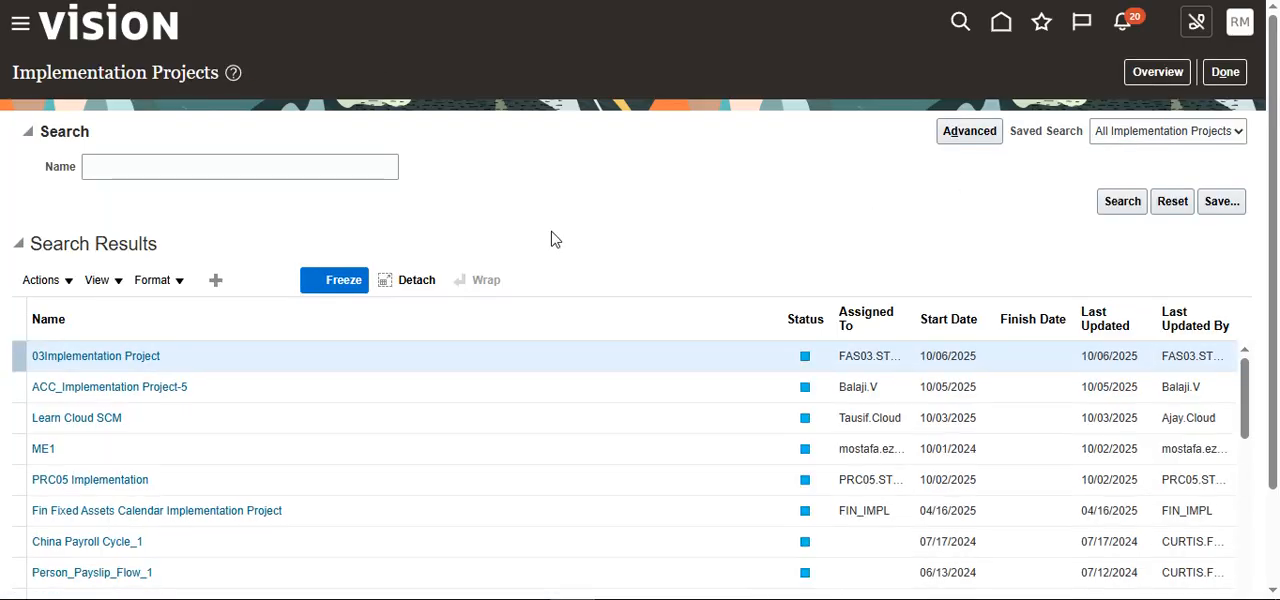
click(219, 286)
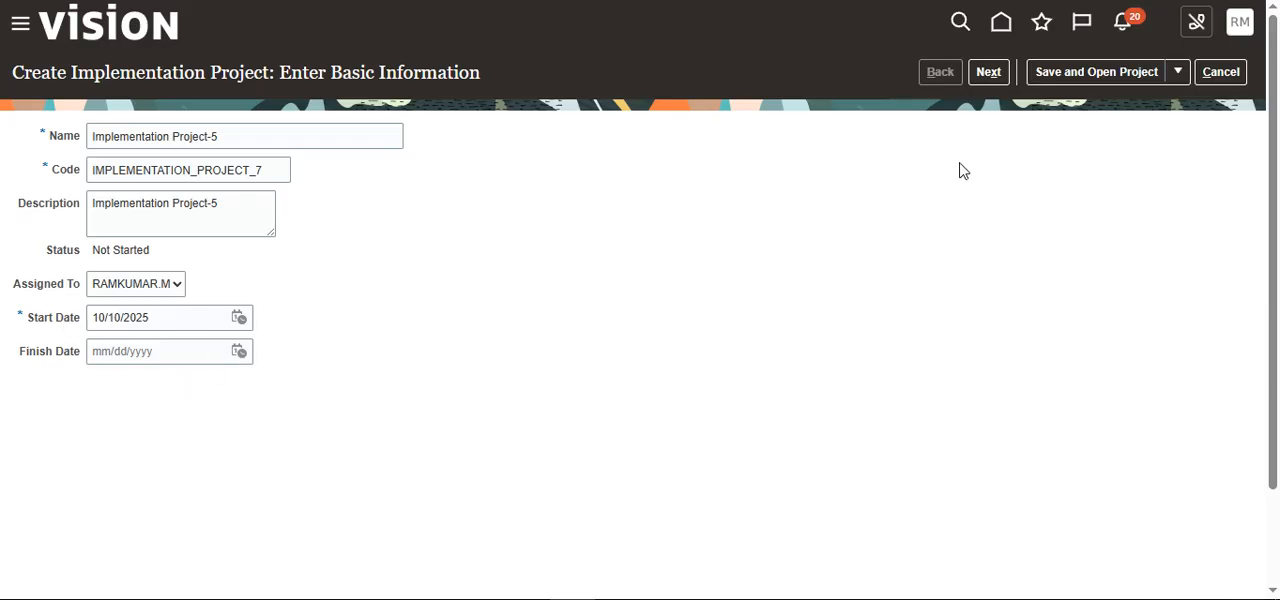
click(988, 72)
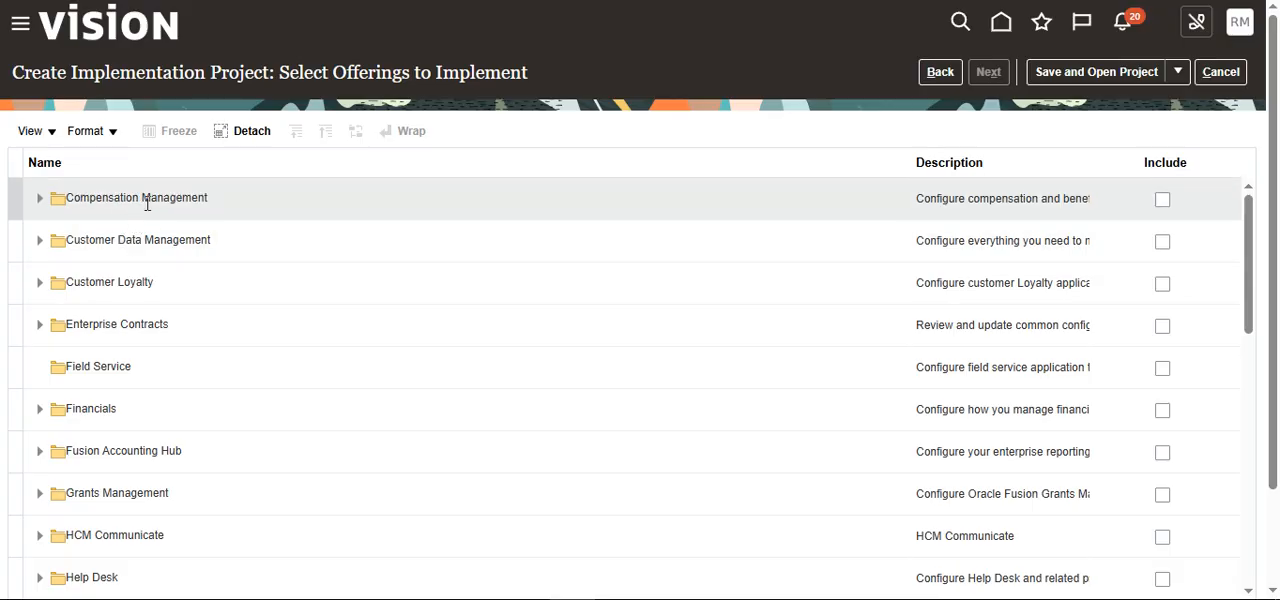
Step: Include the Workforce Deployment offering in the implementation project
scroll(105, 360, down, 6)
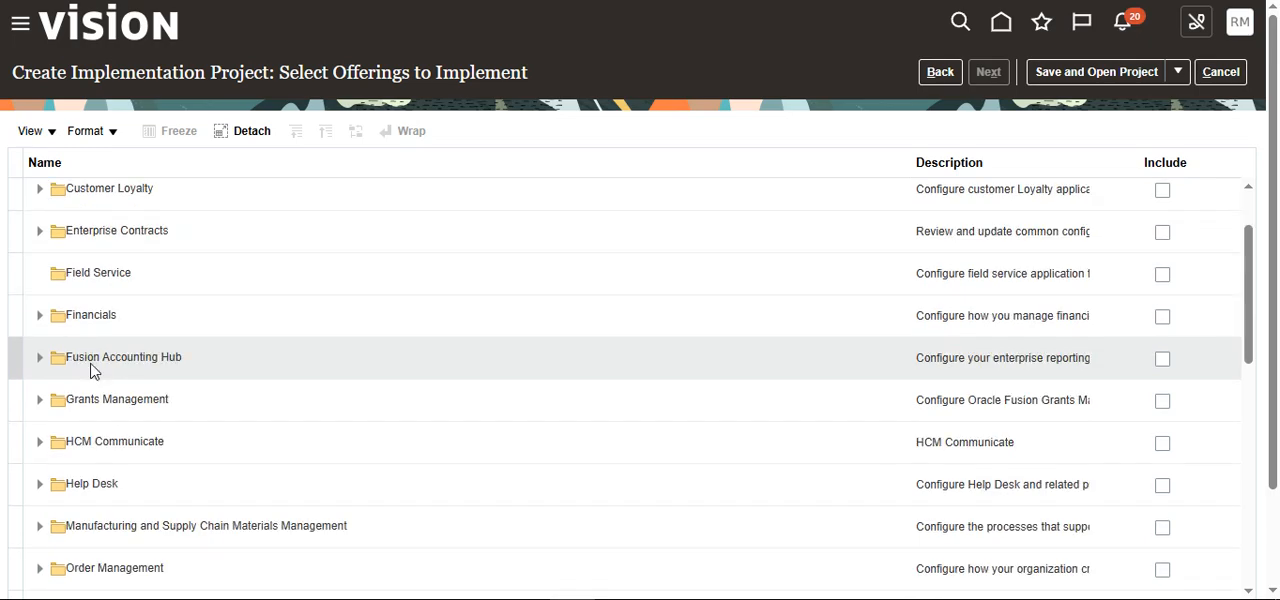
scroll(1140, 214, down, 2)
scroll(1174, 89, down, 3)
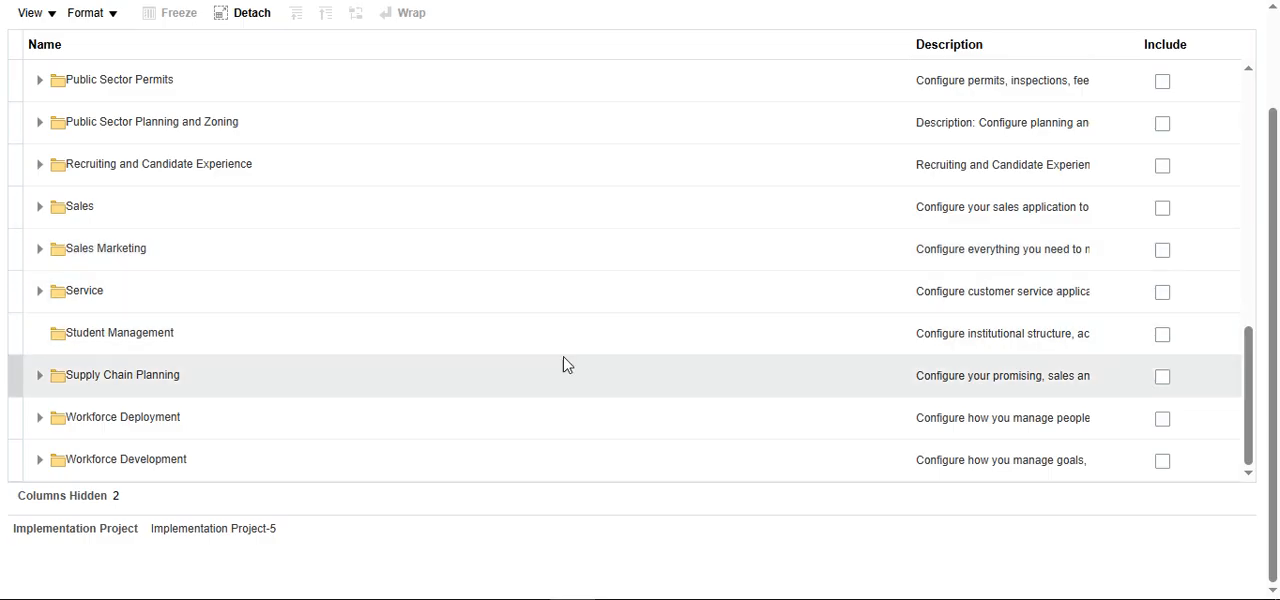
scroll(423, 314, up, 5)
scroll(426, 320, down, 5)
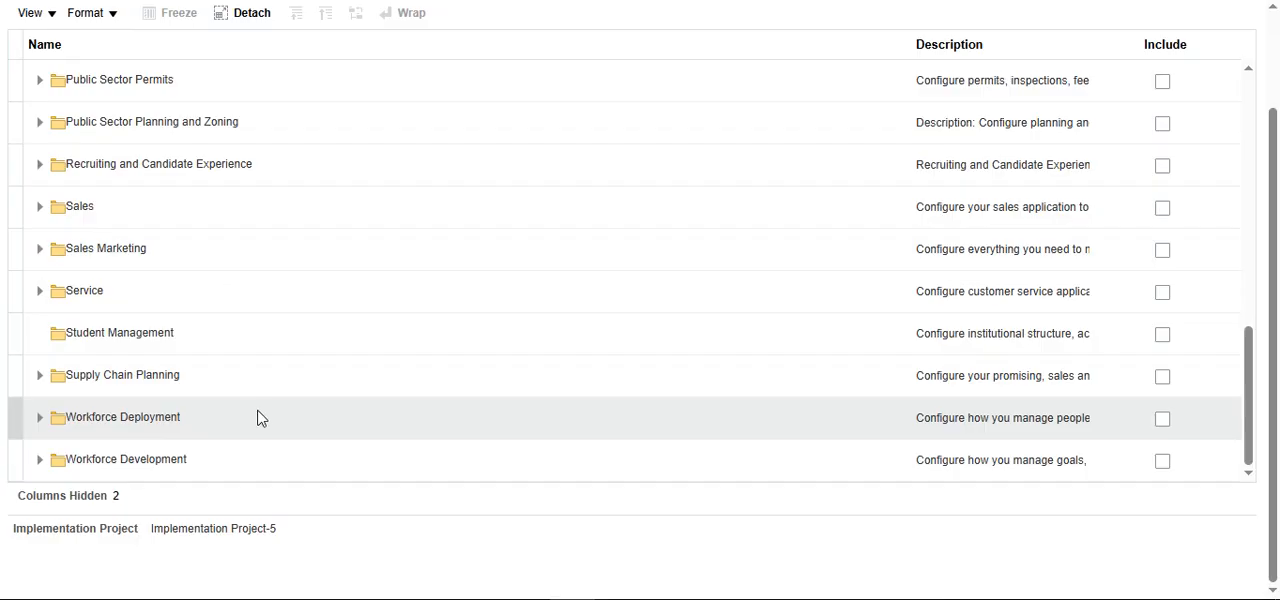
click(1163, 420)
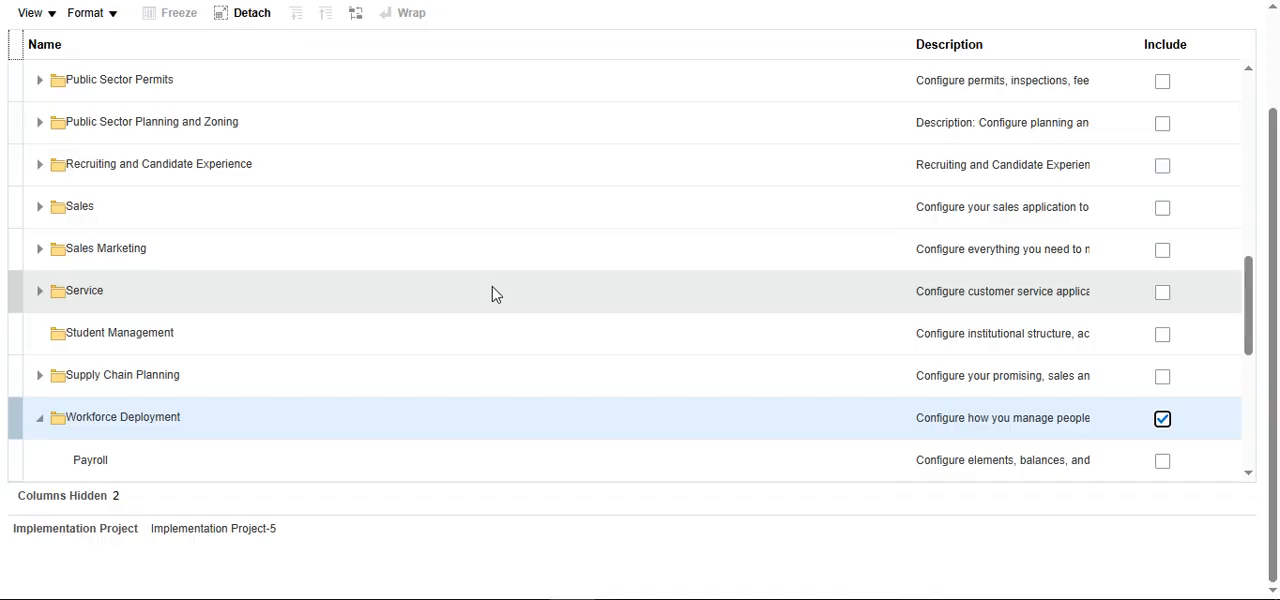
Step: Look over the functional areas under Workforce Deployment and include the Compensation Management offering in the project
scroll(492, 294, up, 5)
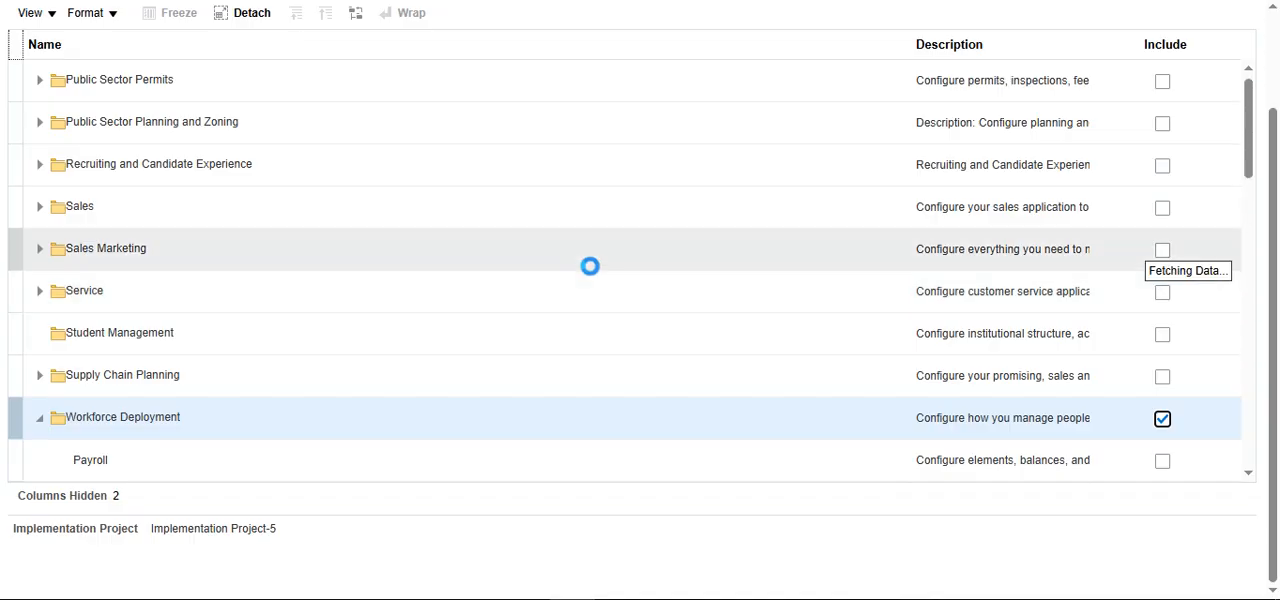
scroll(125, 204, up, 3)
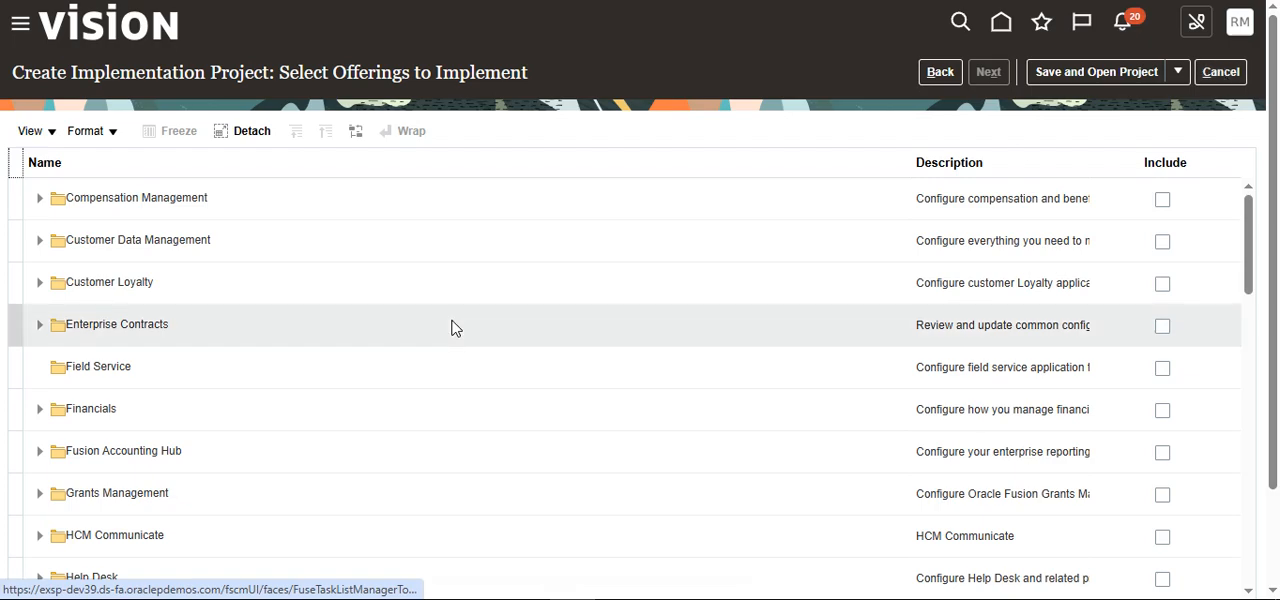
scroll(1062, 550, down, 1)
scroll(1062, 550, down, 8)
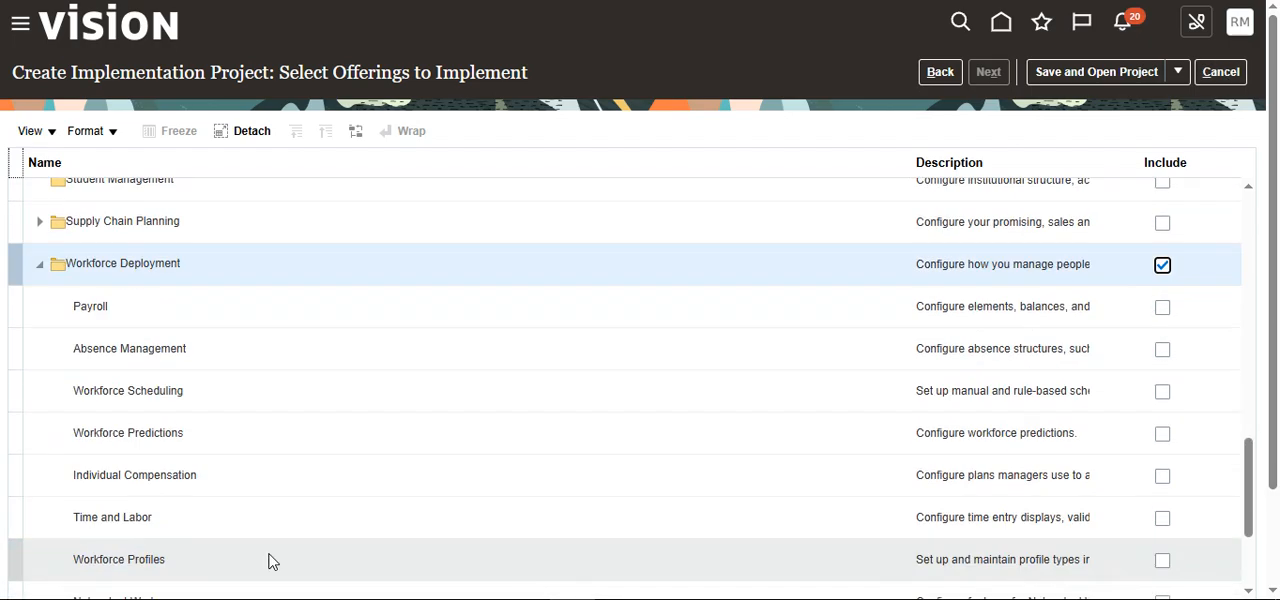
scroll(1166, 346, up, 15)
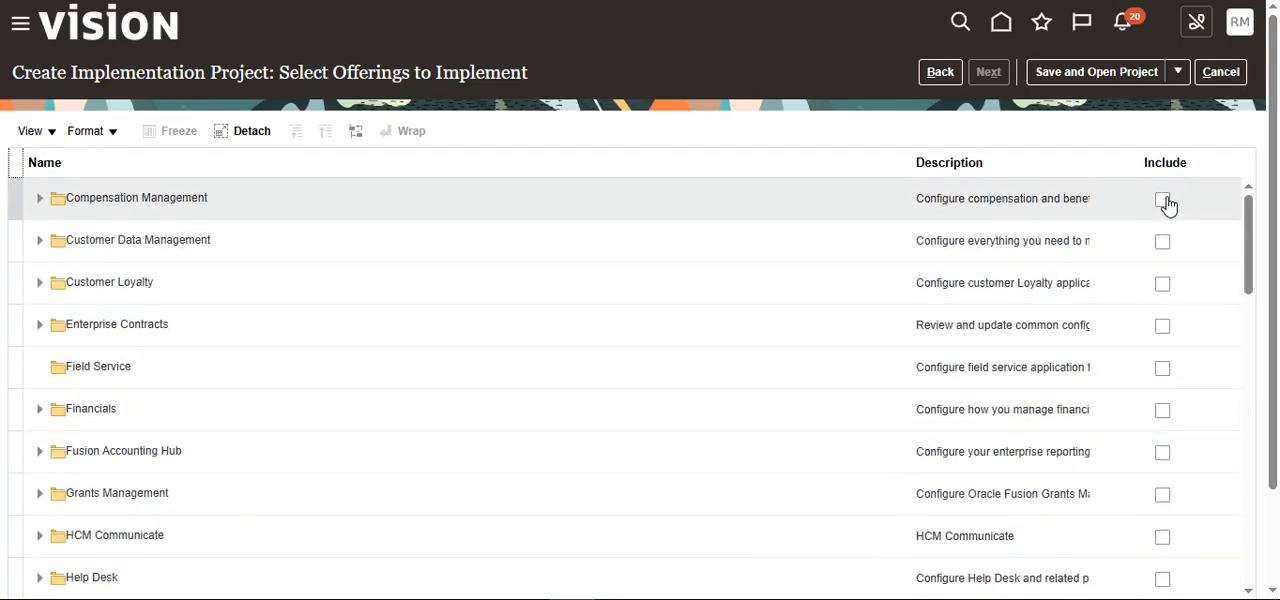
click(1163, 200)
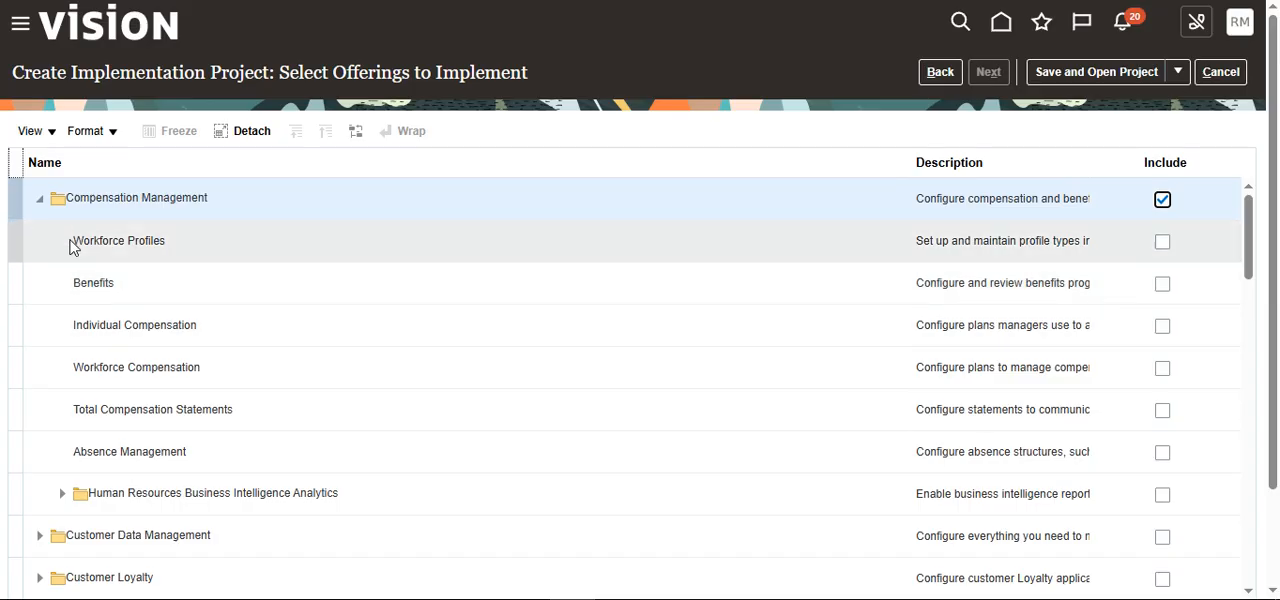
Step: Under Compensation Management, include Workforce Profiles, Benefits, Individual Compensation, Workforce Compensation, Total Compensation Statements, Absence Management and Human Resources Business Intelligence Analytics
click(1161, 245)
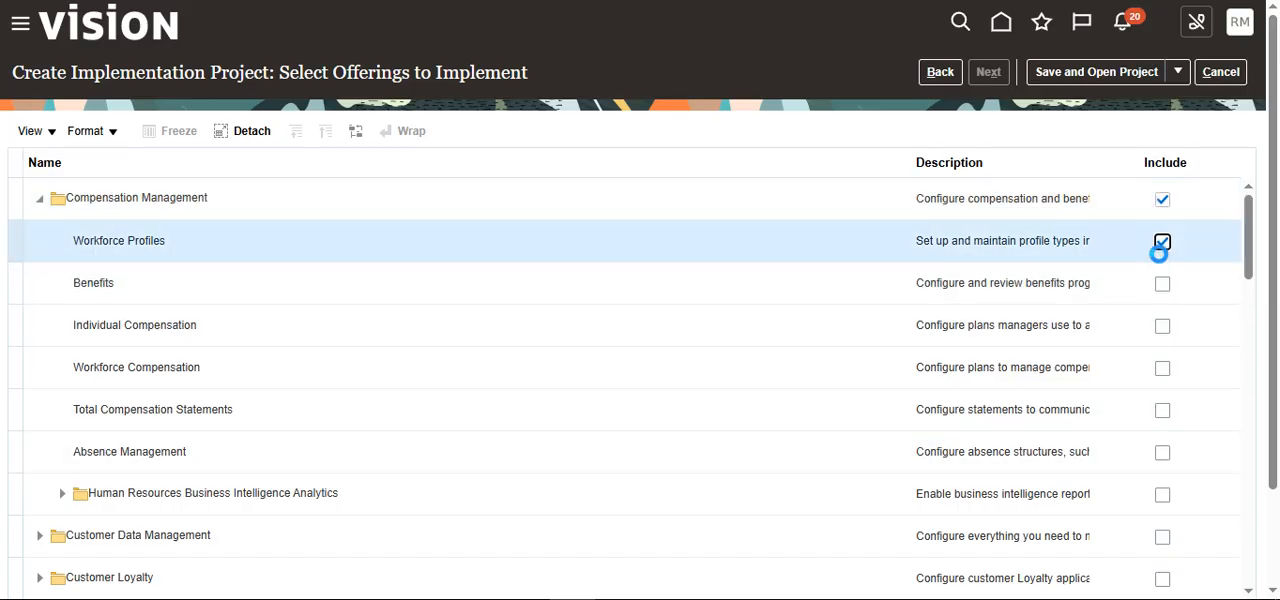
click(1162, 286)
click(1162, 328)
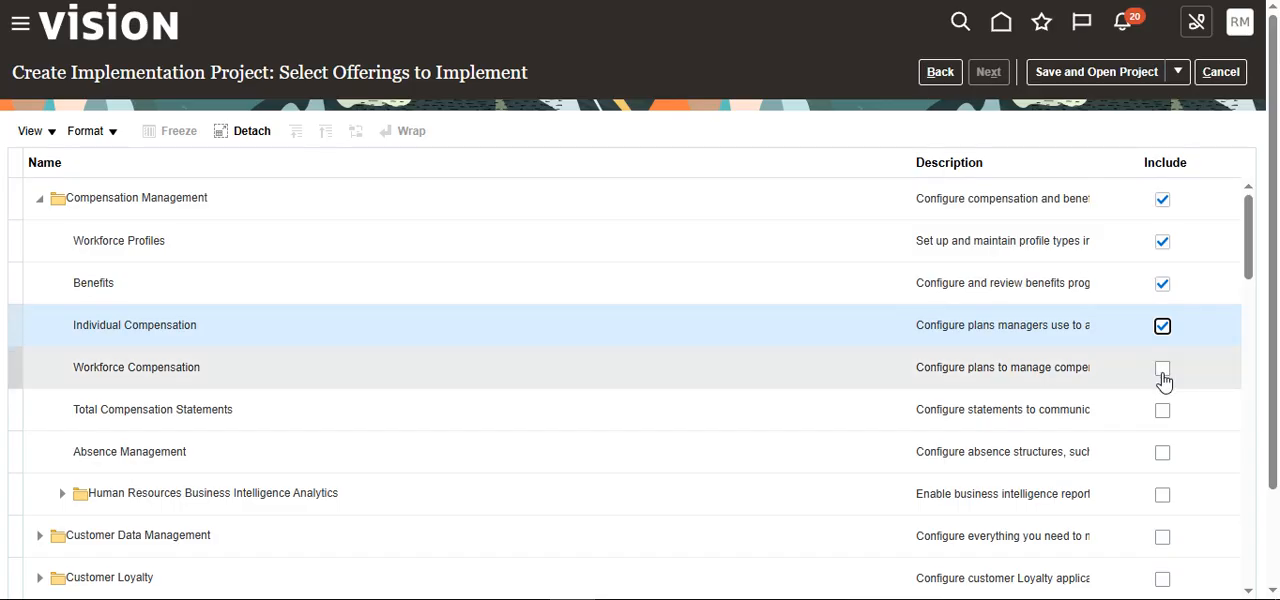
click(1162, 372)
click(1161, 413)
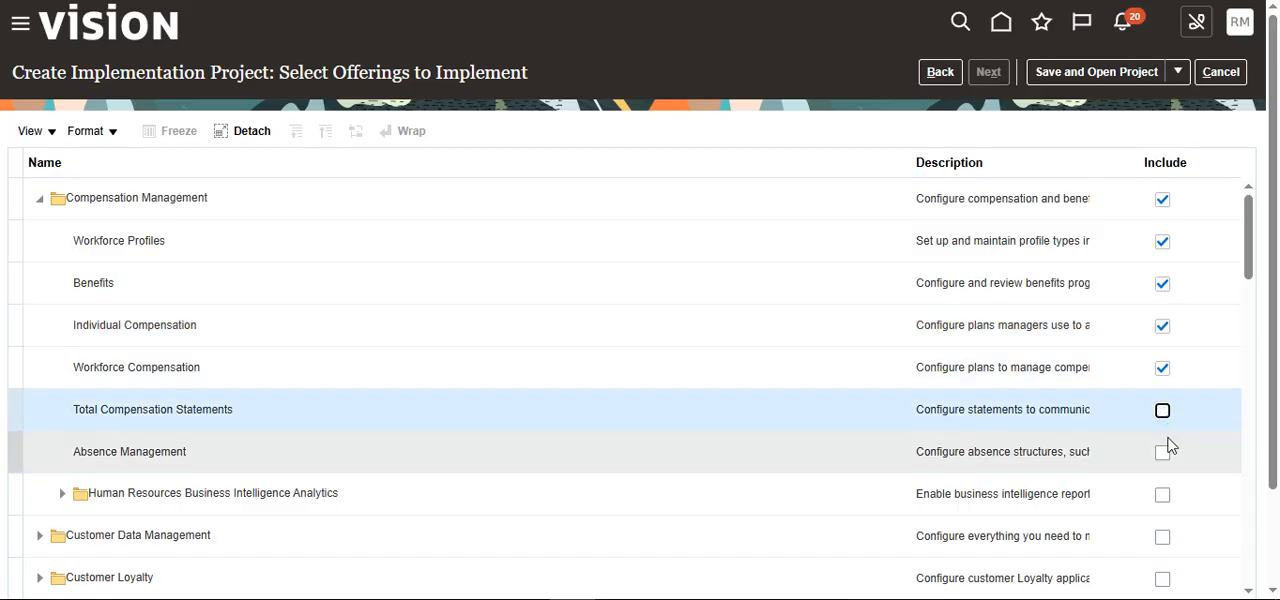
click(1164, 453)
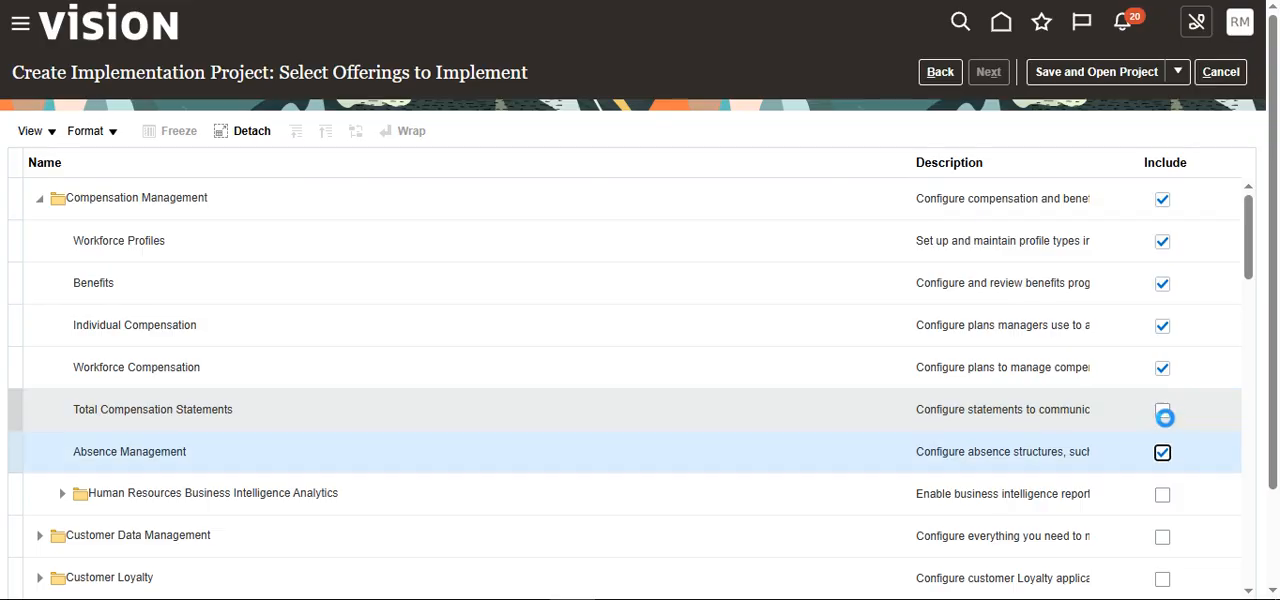
click(1164, 414)
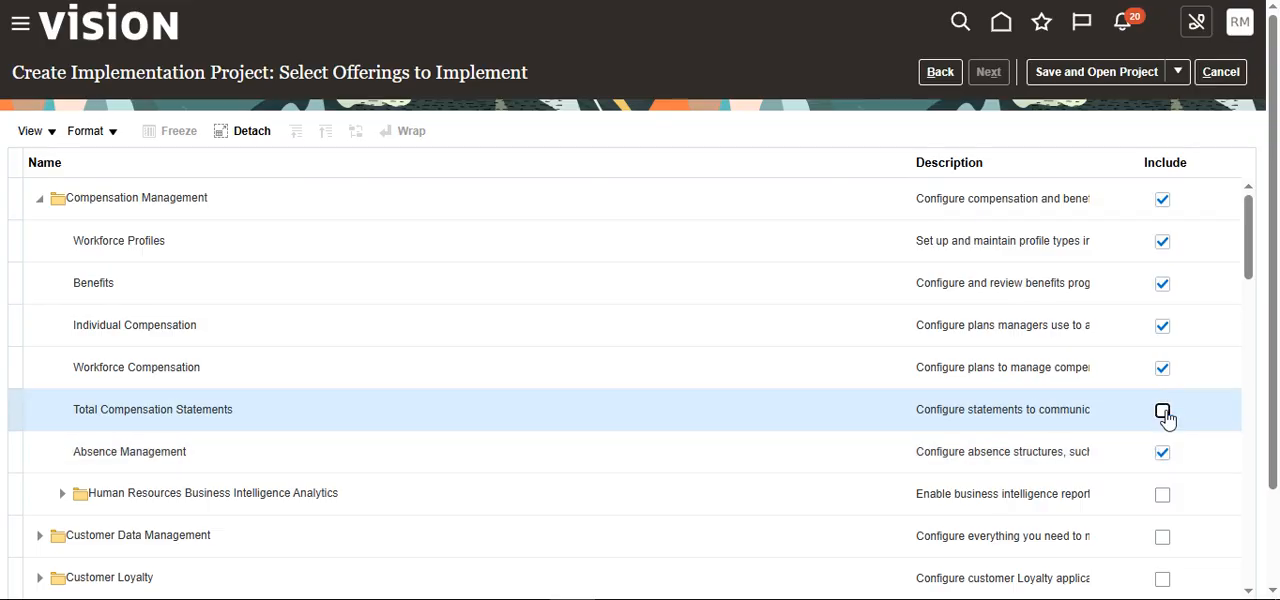
click(1162, 411)
scroll(546, 371, down, 3)
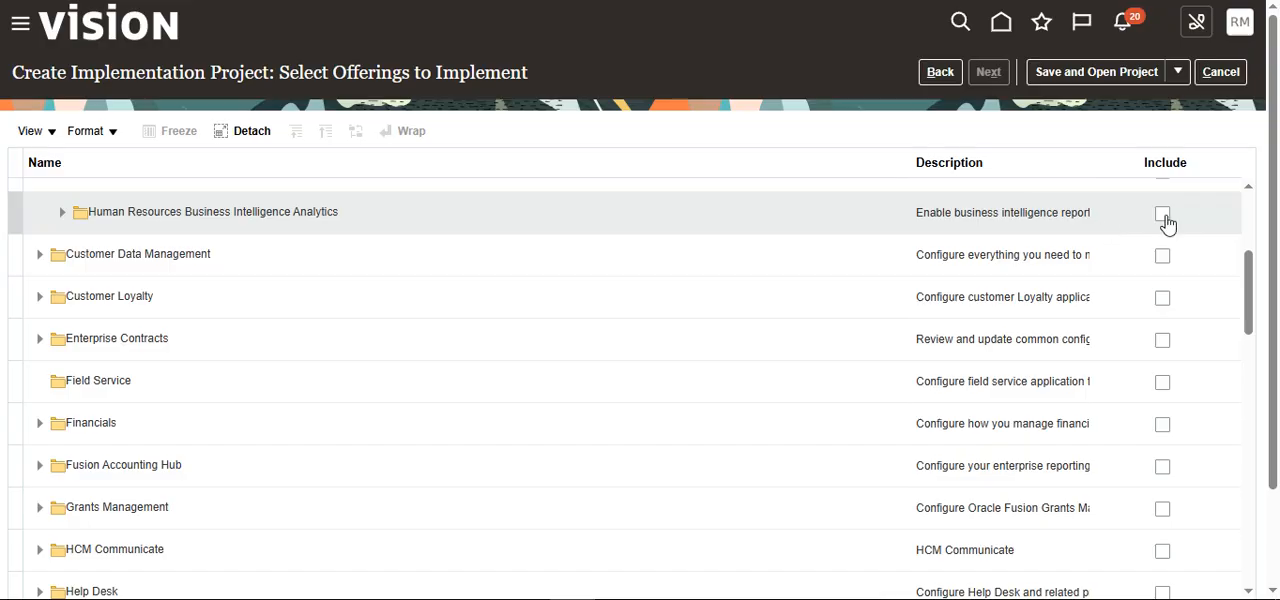
click(1162, 215)
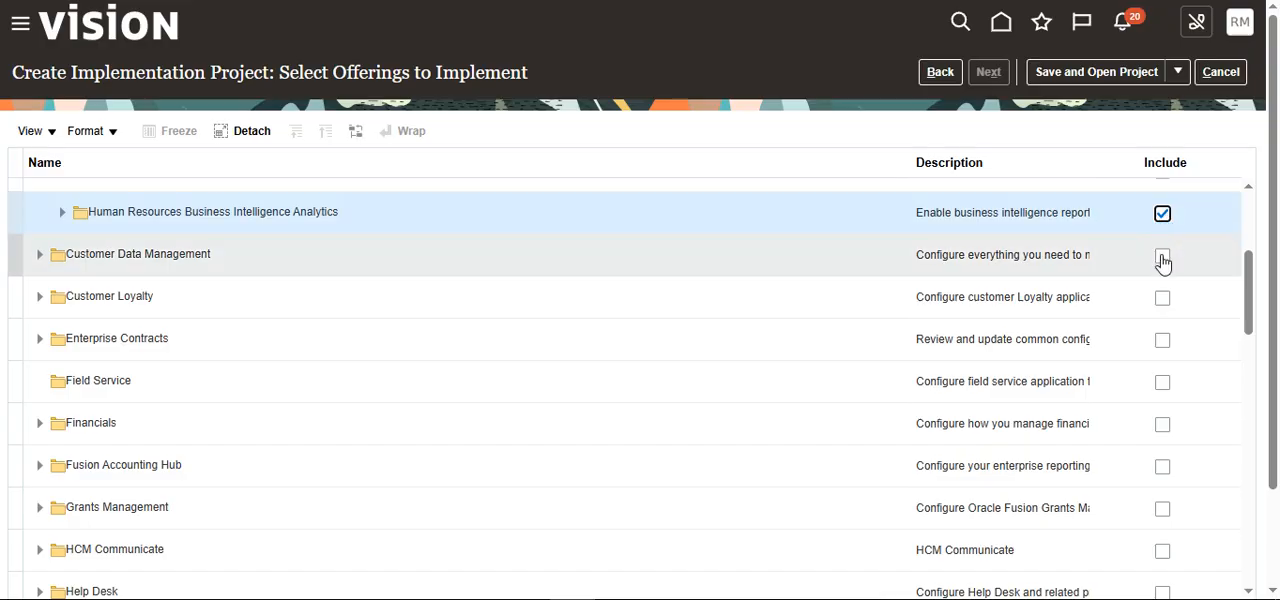
Step: Under Workforce Deployment, include Payroll, Absence Management, Workforce Scheduling, Workforce Predictions, Individual Compensation, Time and Labor and Workforce Profiles
scroll(1110, 385, down, 7)
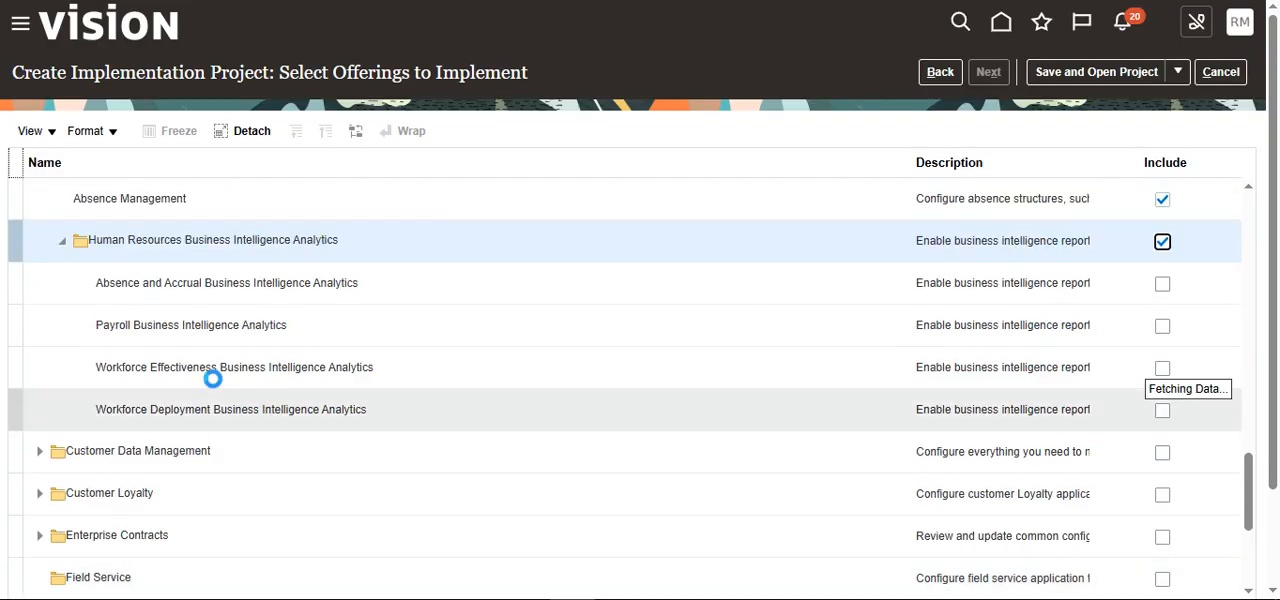
scroll(406, 449, down, 5)
scroll(283, 366, up, 3)
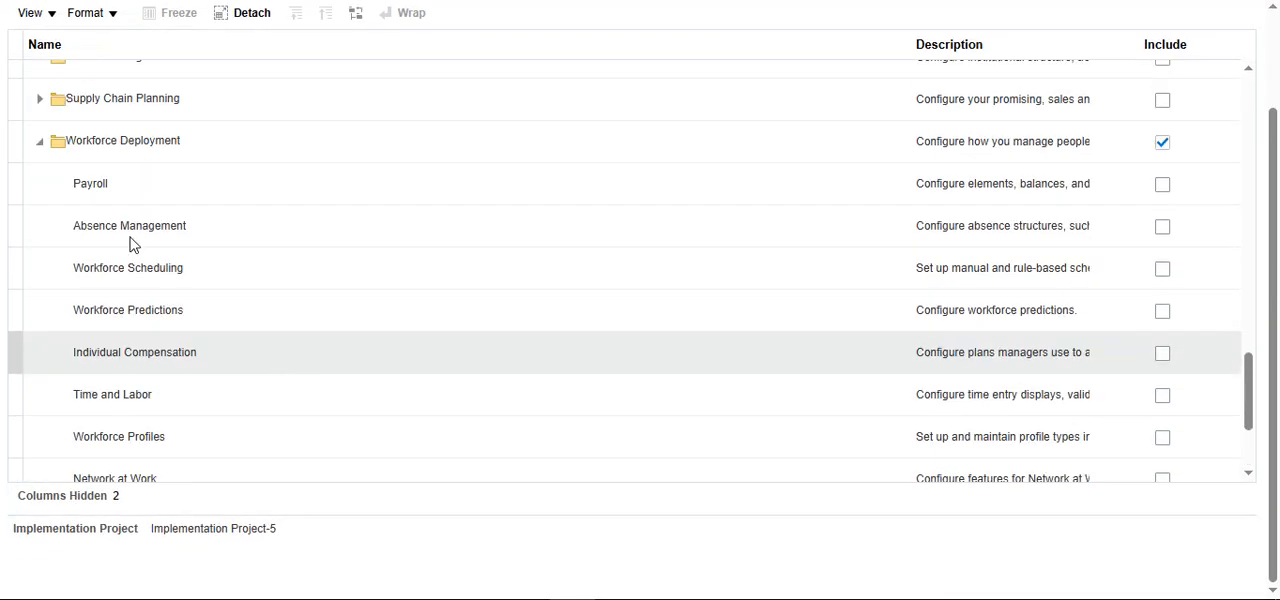
click(1163, 186)
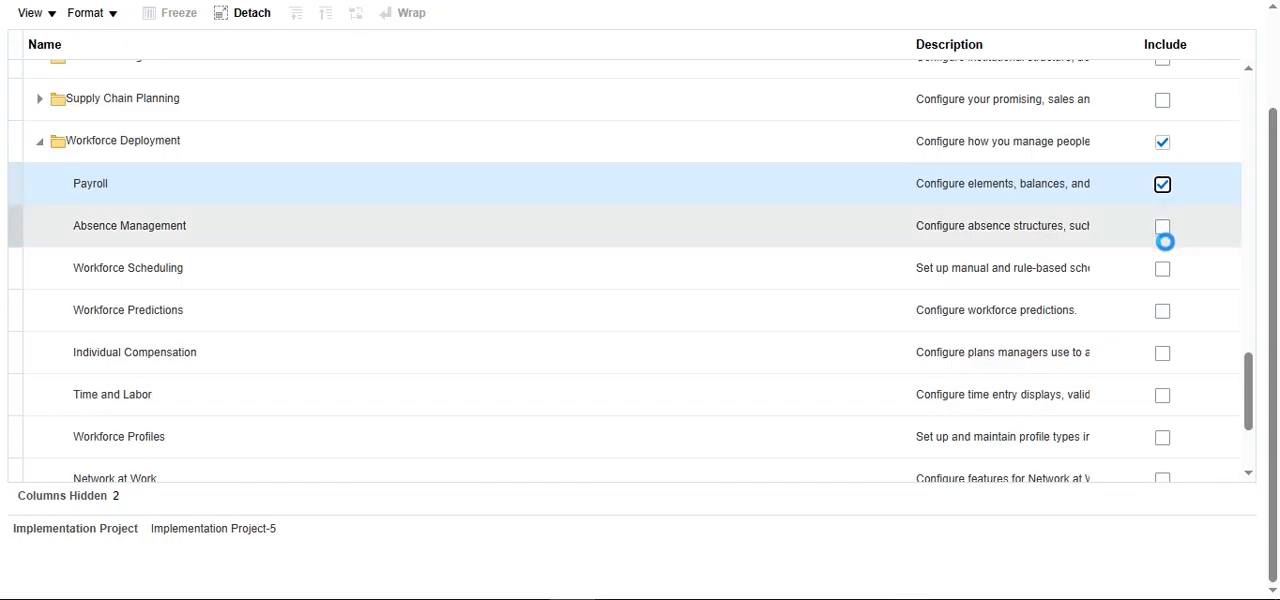
click(1163, 228)
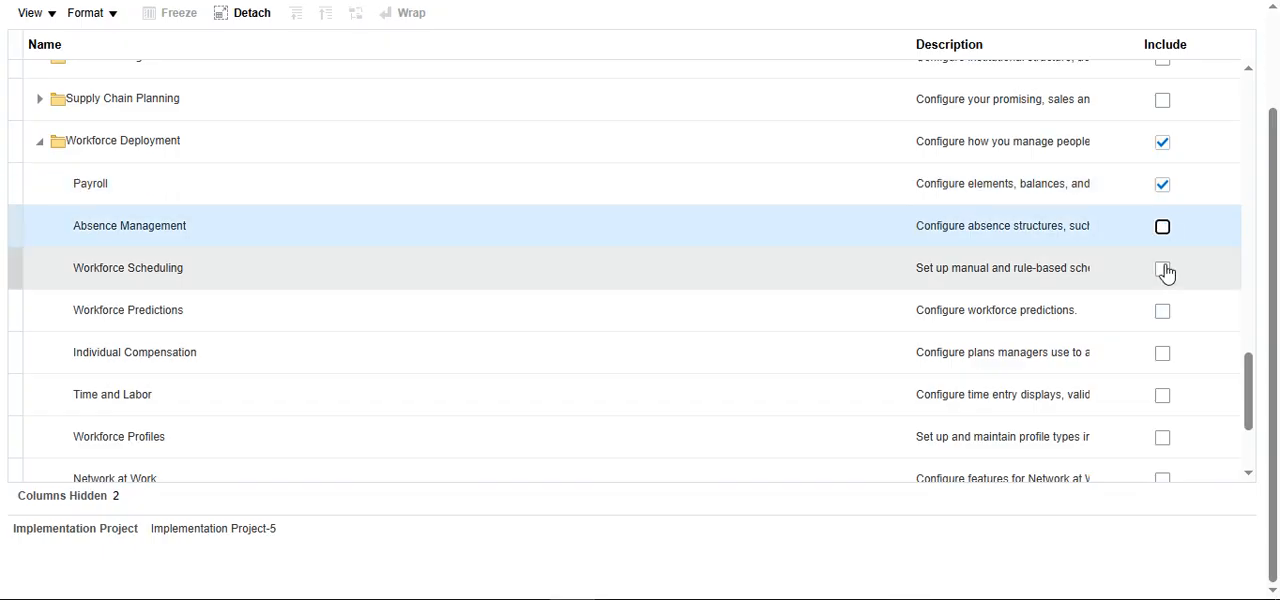
click(1163, 270)
click(1163, 228)
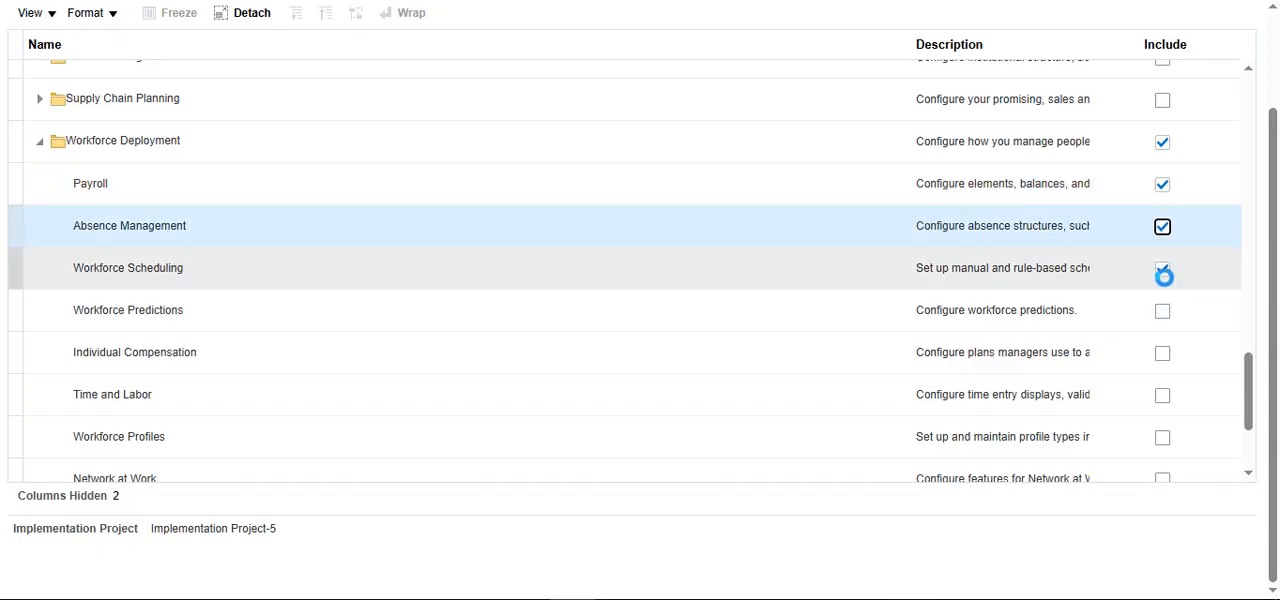
click(1163, 312)
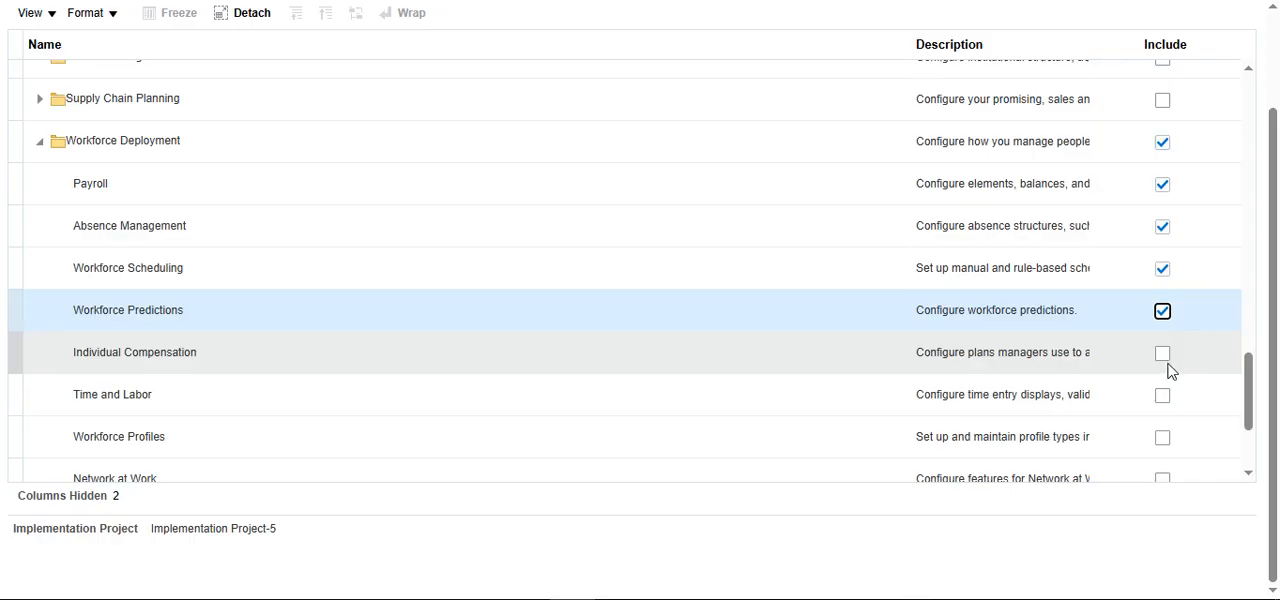
click(1163, 355)
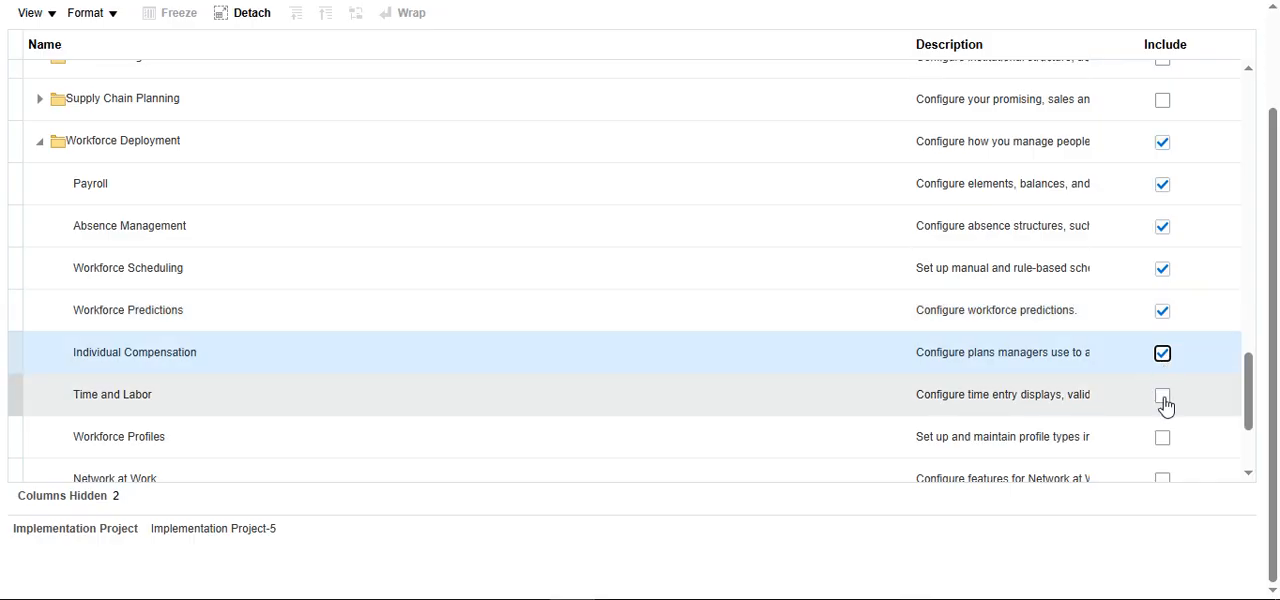
click(1163, 396)
click(1163, 440)
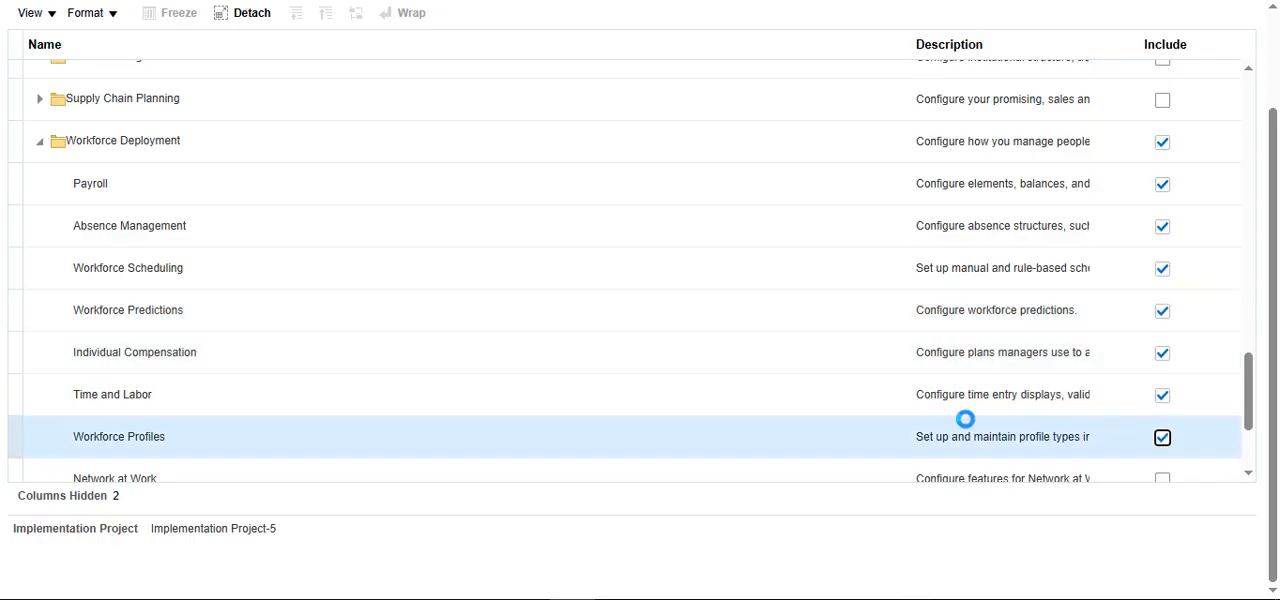
Step: Also include Network at Work, Workforce Management and Human Resources Business Intelligence Analytics under Workforce Deployment
scroll(965, 420, down, 4)
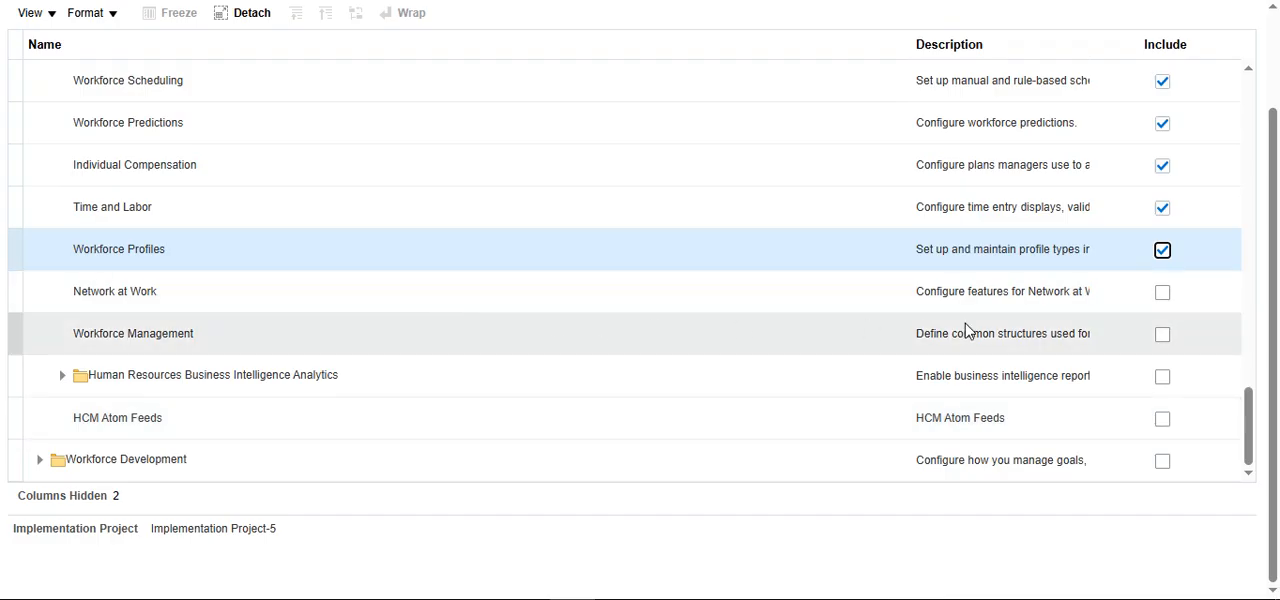
click(1162, 294)
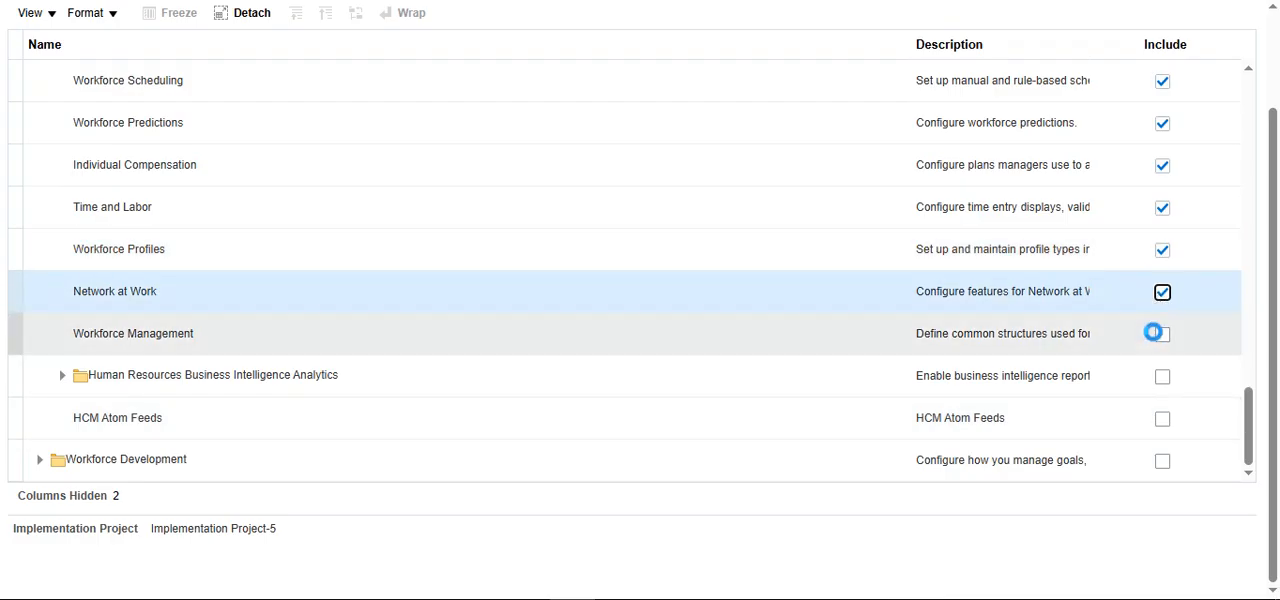
click(1162, 334)
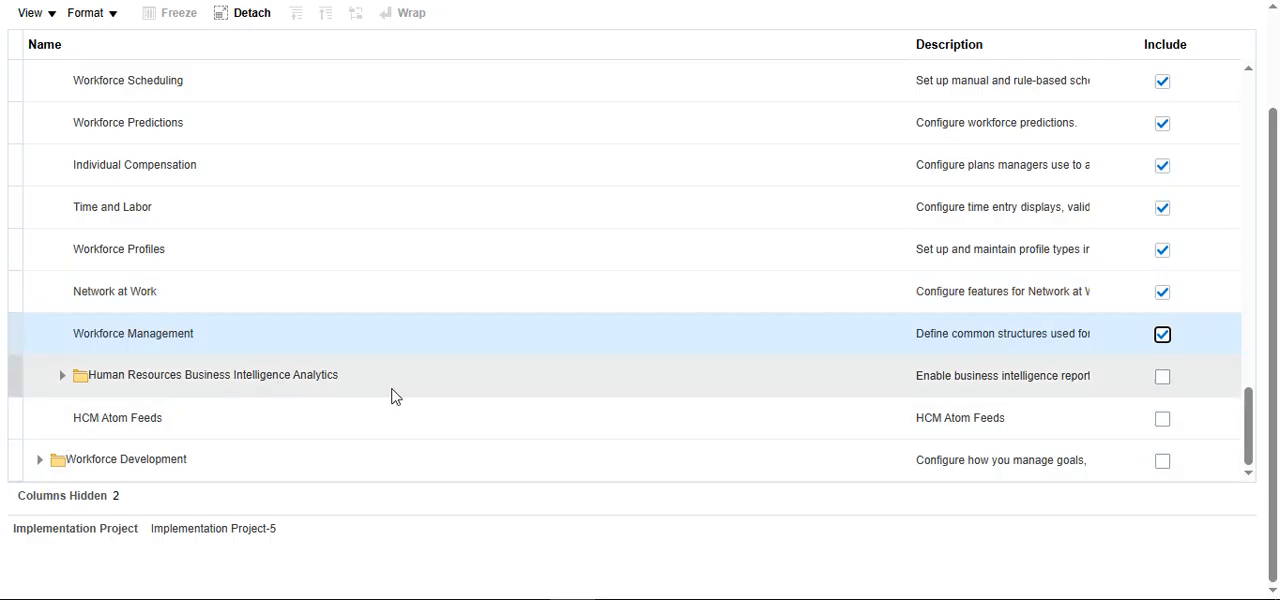
click(1162, 377)
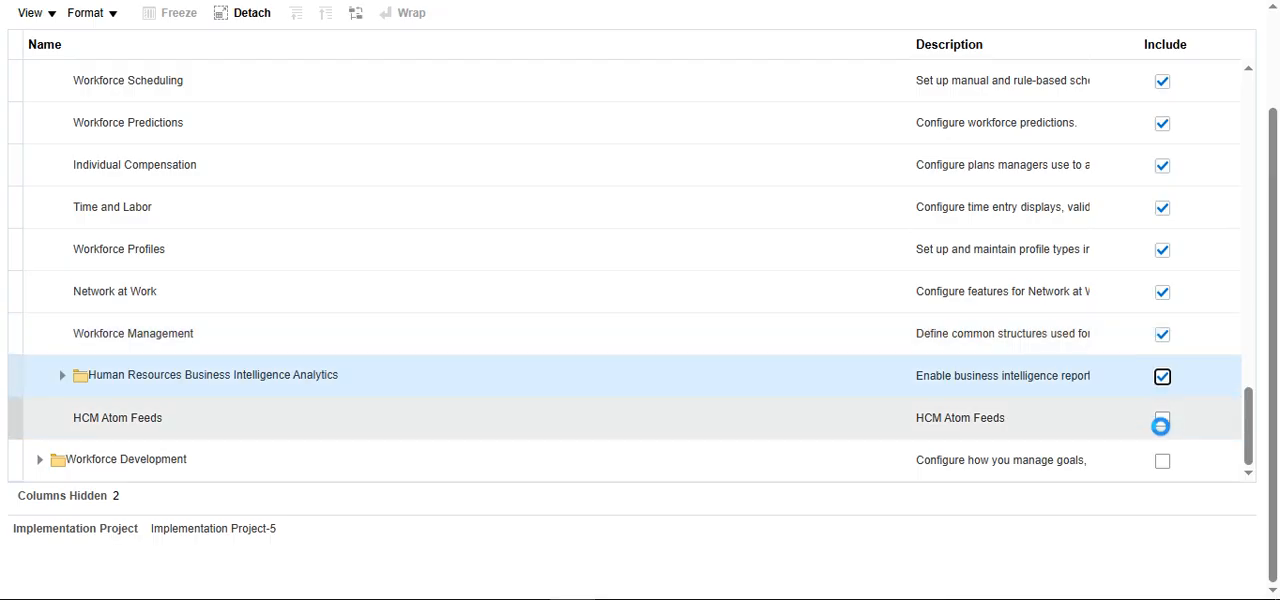
Step: Include the Payroll, Absence and Accrual, Workforce Effectiveness and Workforce Deployment analytics under Workforce Deployment's Human Resources Business Intelligence Analytics
click(1163, 463)
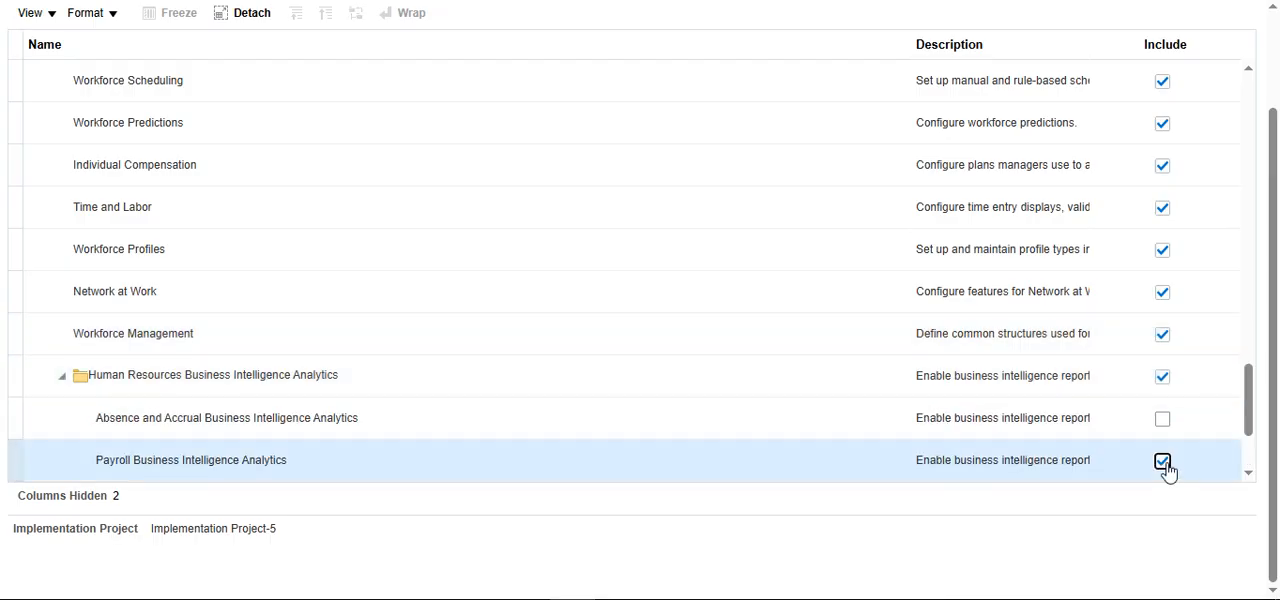
click(1162, 418)
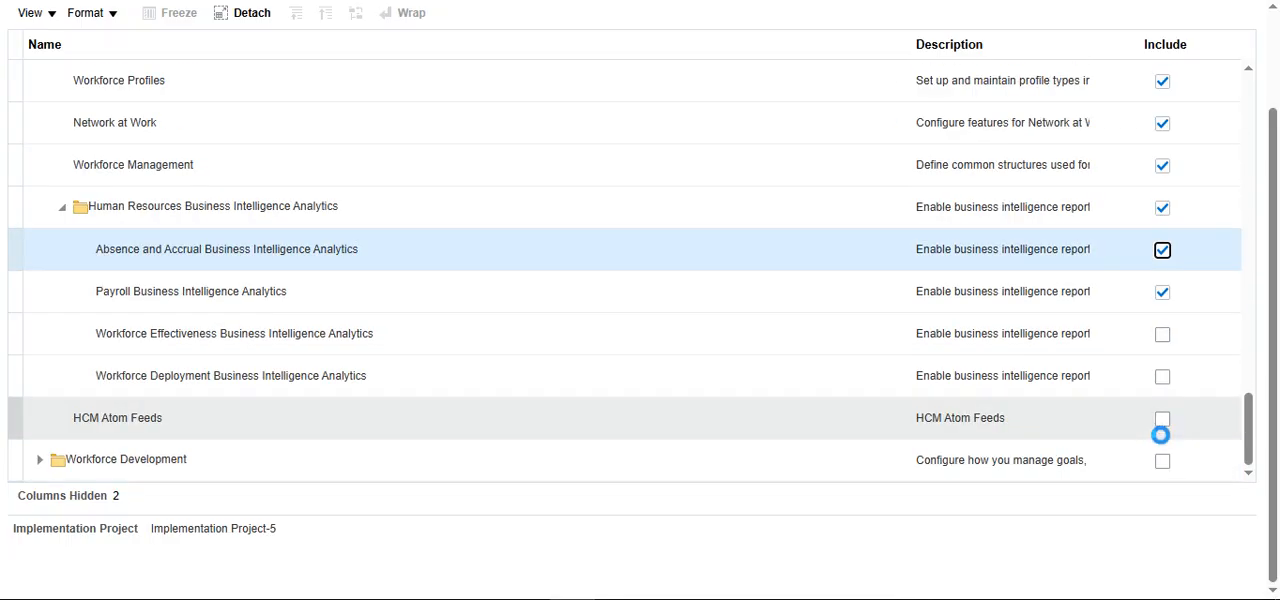
click(1162, 334)
click(1162, 376)
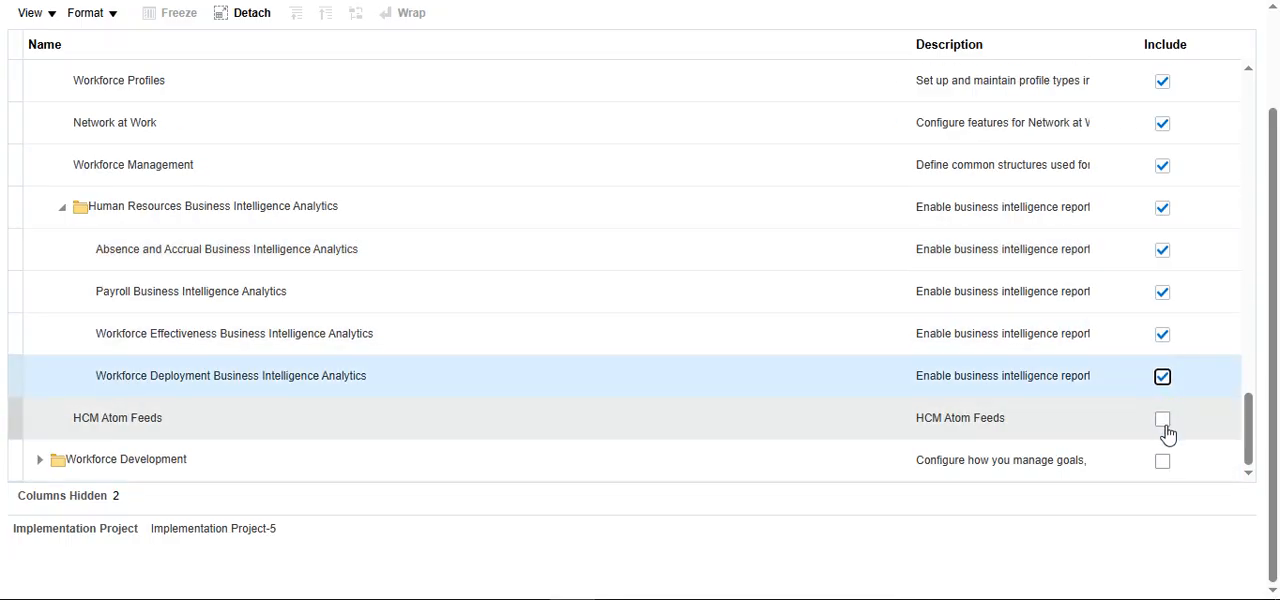
Step: Include HCM Atom Feeds under Workforce Deployment and add the Workforce Development offering to the project
click(1164, 424)
click(1162, 462)
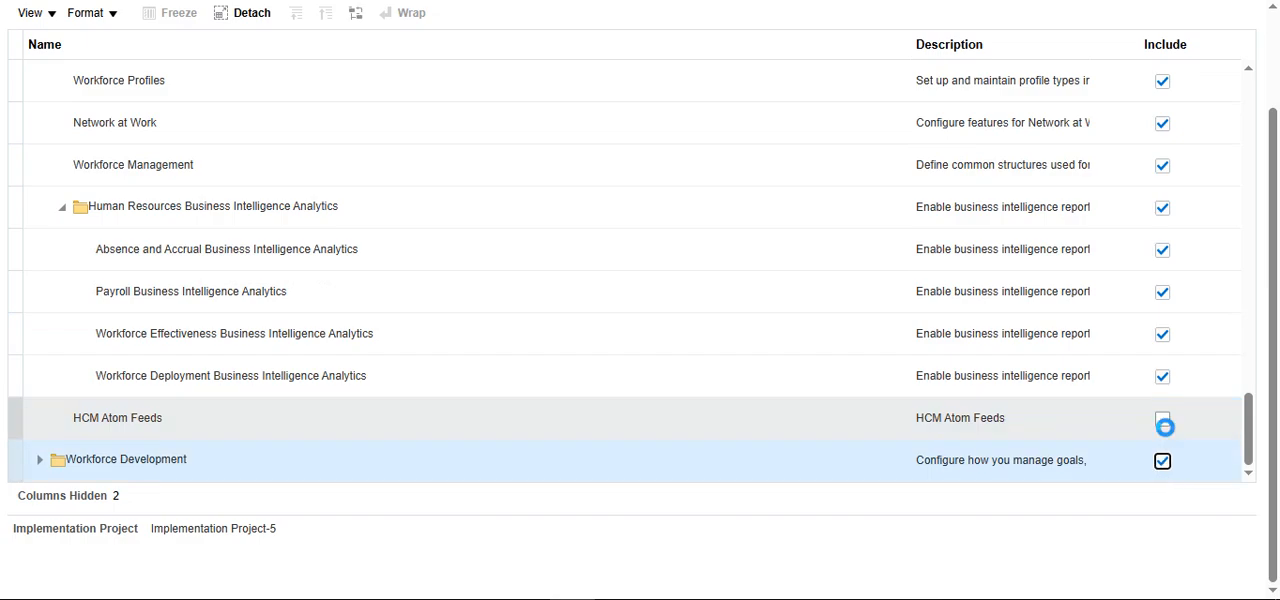
click(1164, 426)
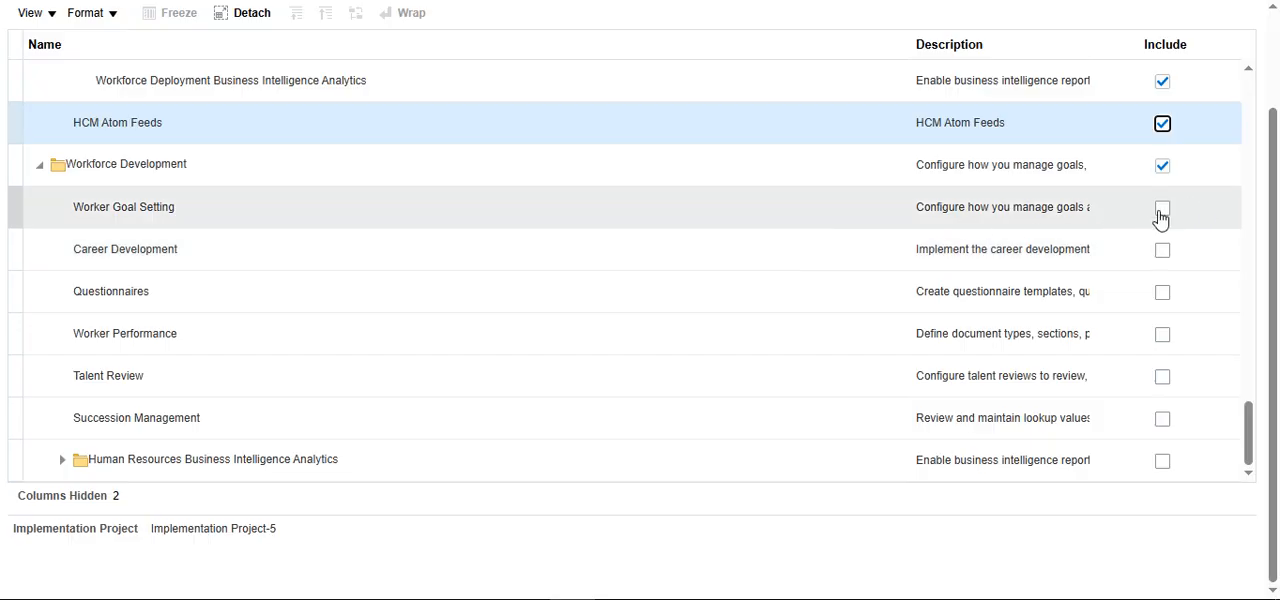
Step: Under Workforce Development, include Worker Goal Setting, Career Development, Questionnaires, Worker Performance, Talent Review and Succession Management
click(1162, 210)
click(1162, 253)
click(1163, 294)
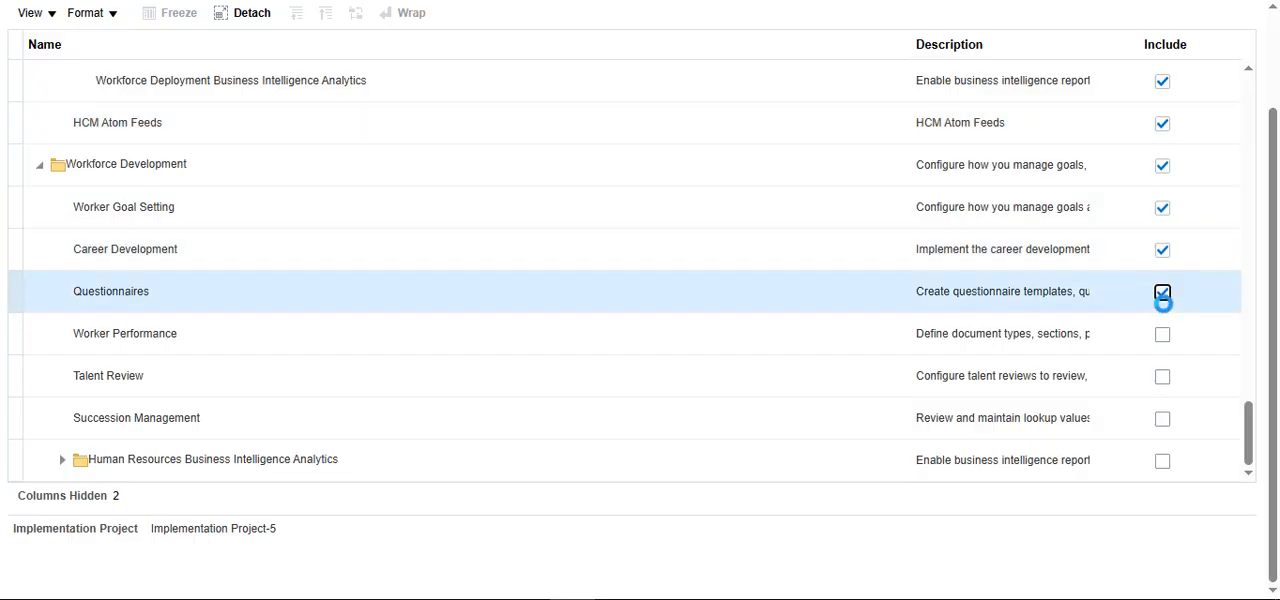
click(1162, 336)
click(1163, 378)
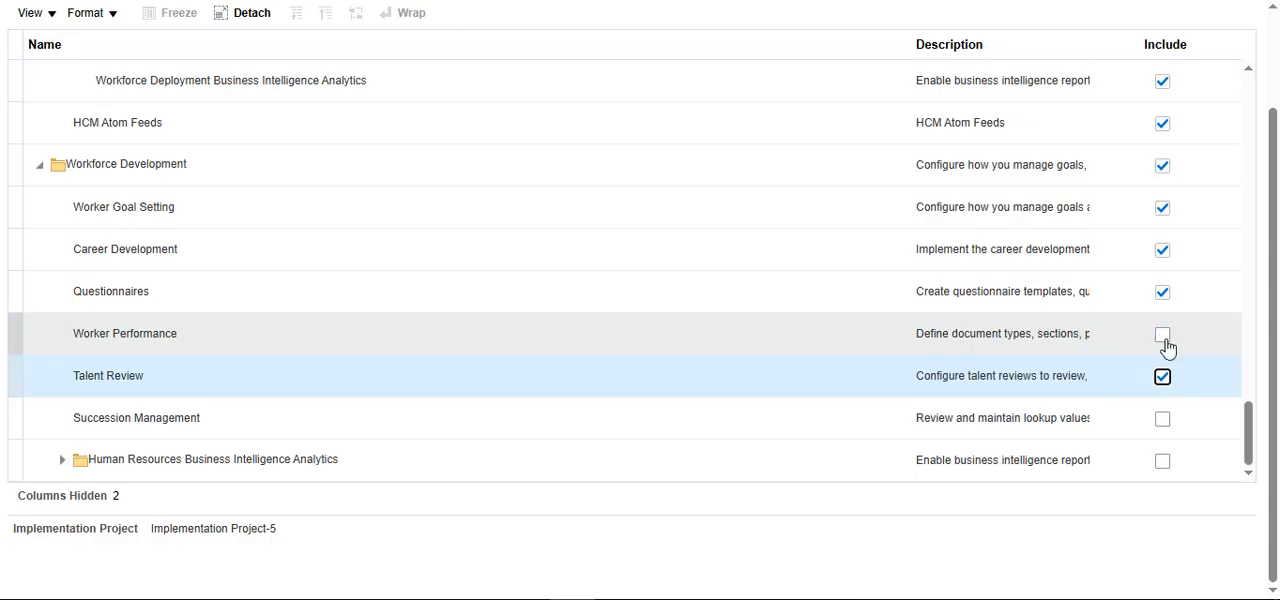
click(1163, 336)
click(1162, 420)
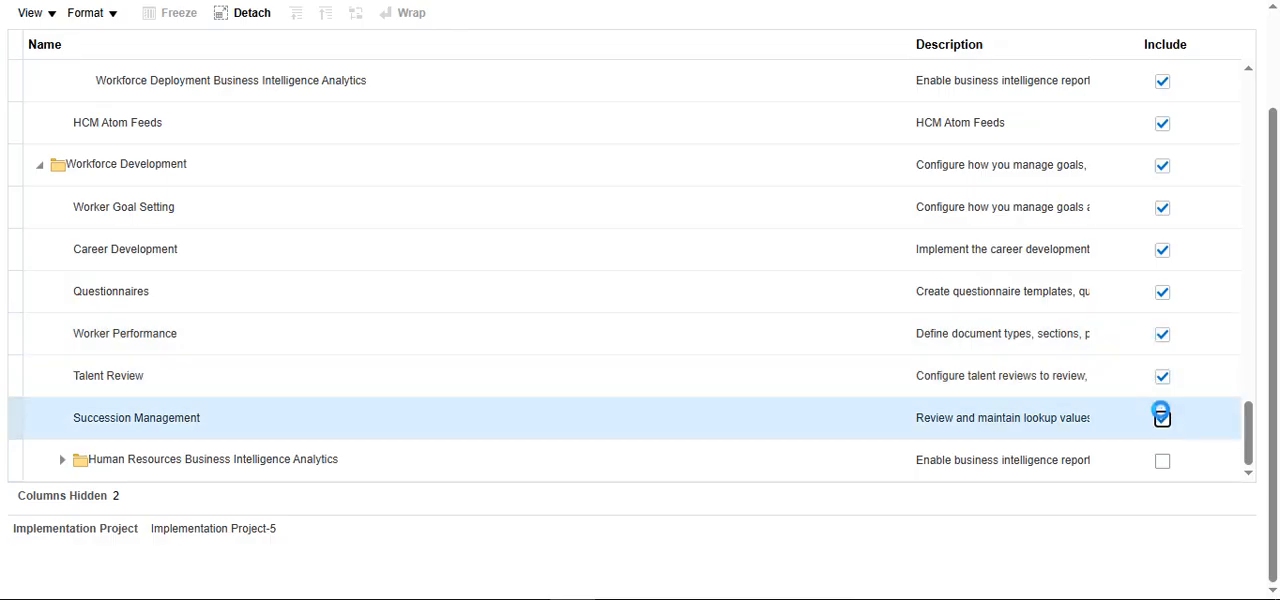
Step: Review the included offerings, and save and open the implementation project
scroll(1155, 380, up, 3)
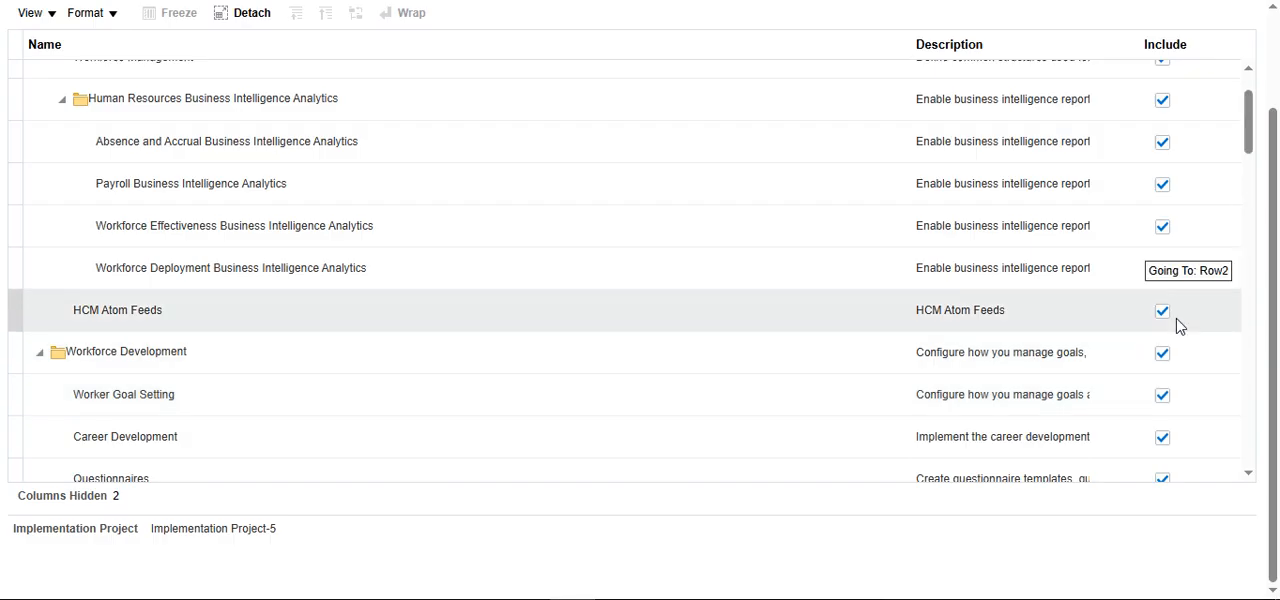
scroll(1180, 326, up, 2)
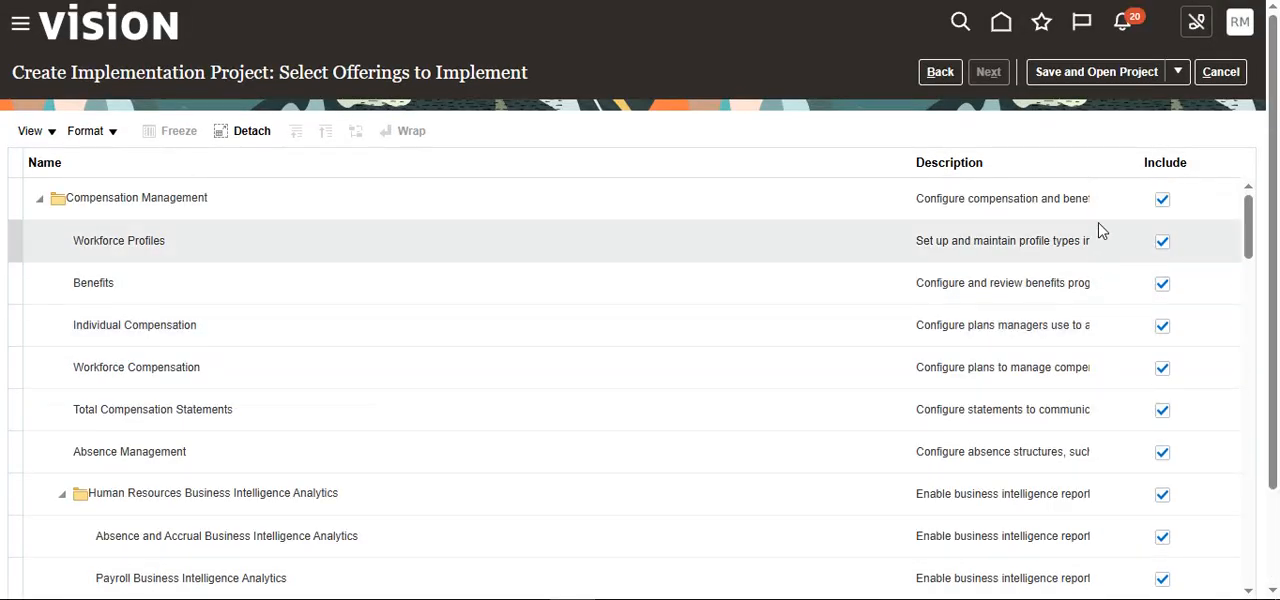
click(1073, 71)
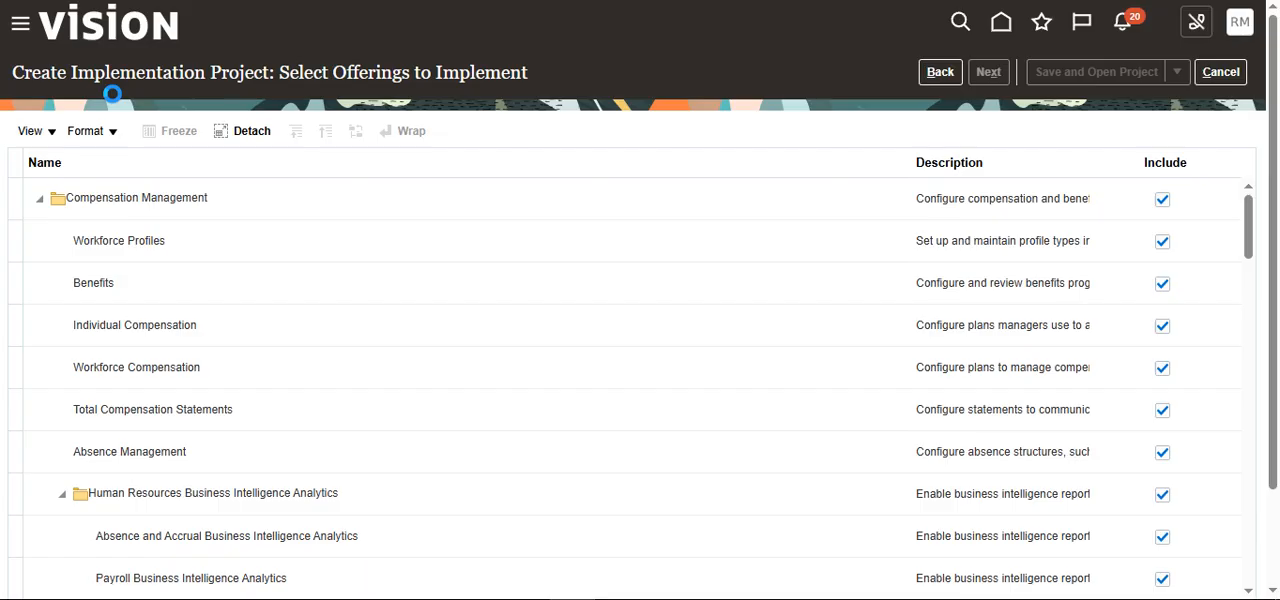
click(537, 368)
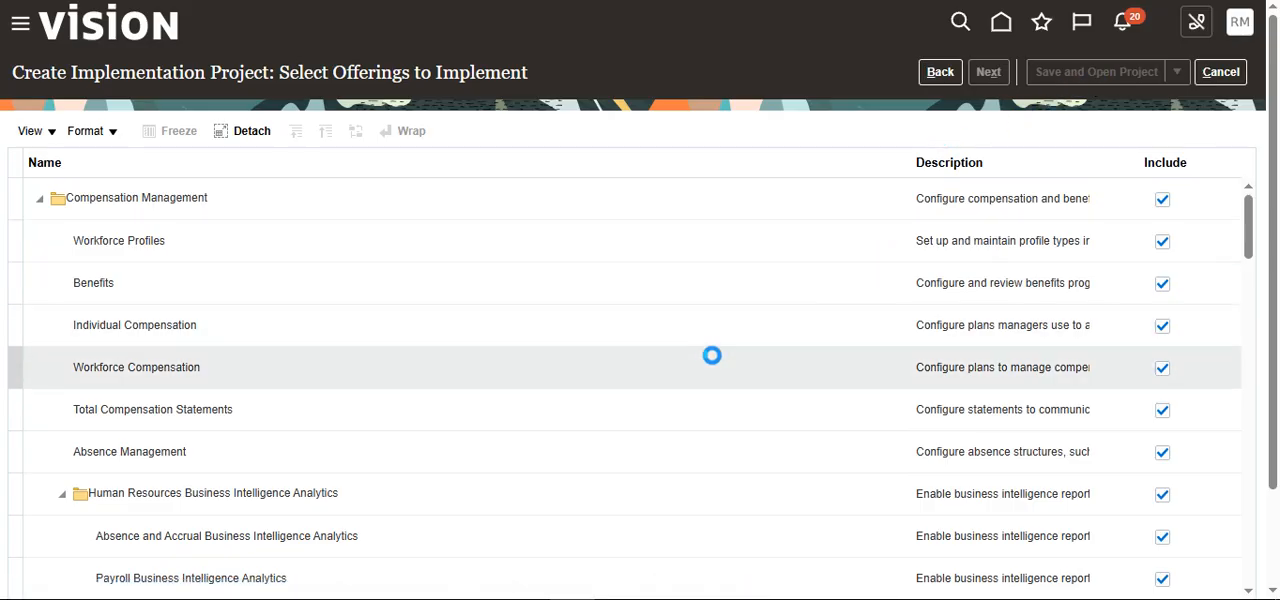
scroll(711, 354, down, 5)
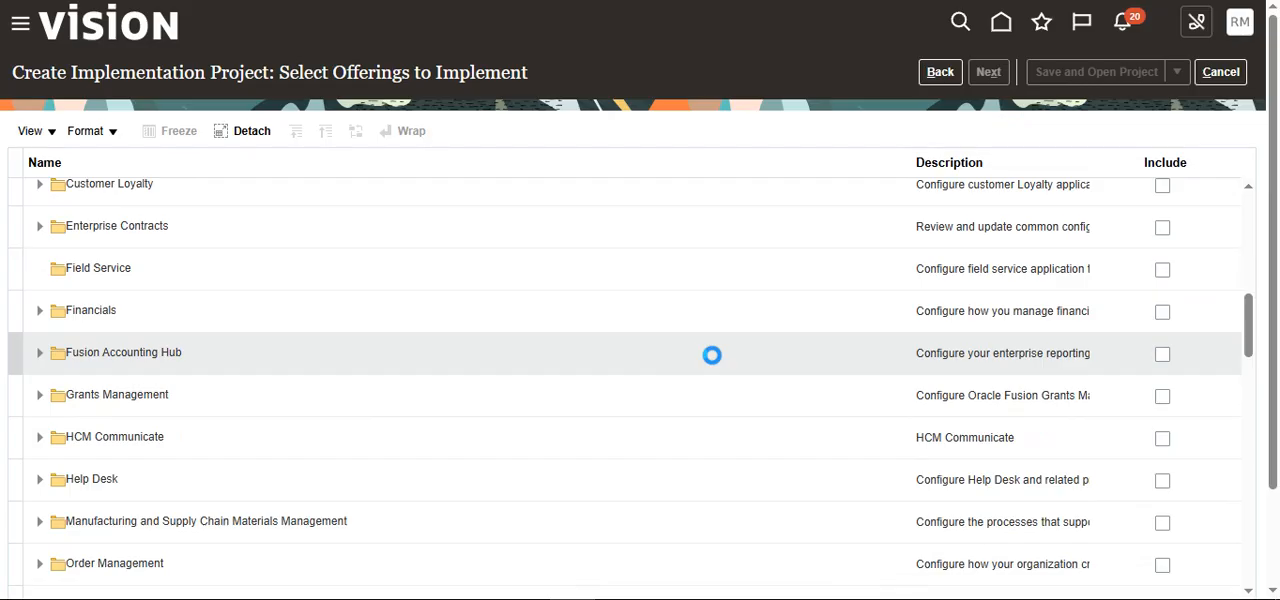
scroll(711, 355, down, 2)
scroll(711, 355, up, 5)
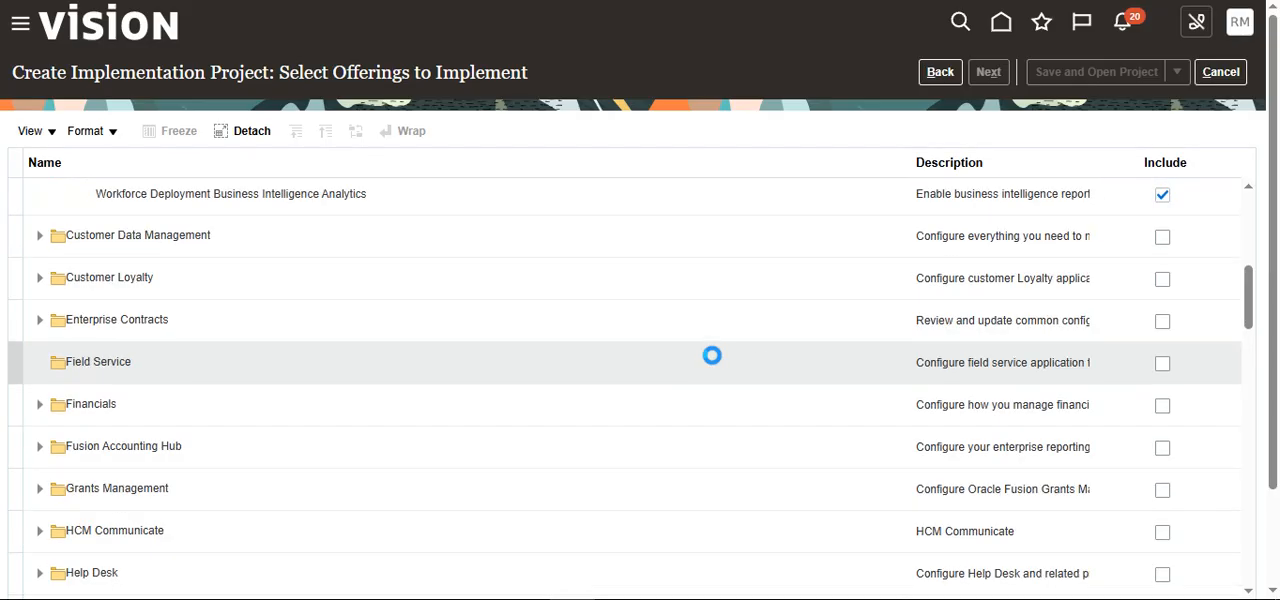
scroll(711, 355, up, 1)
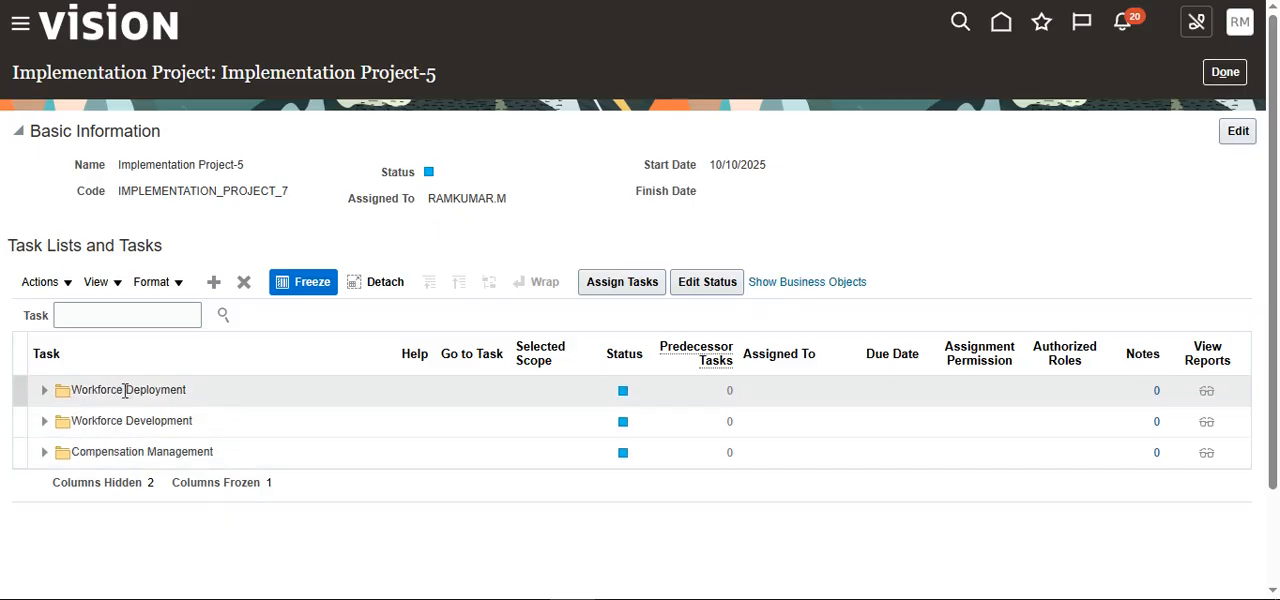
Step: Expand Workforce Deployment in the project's task lists and examine the setup task lists it contains
click(44, 391)
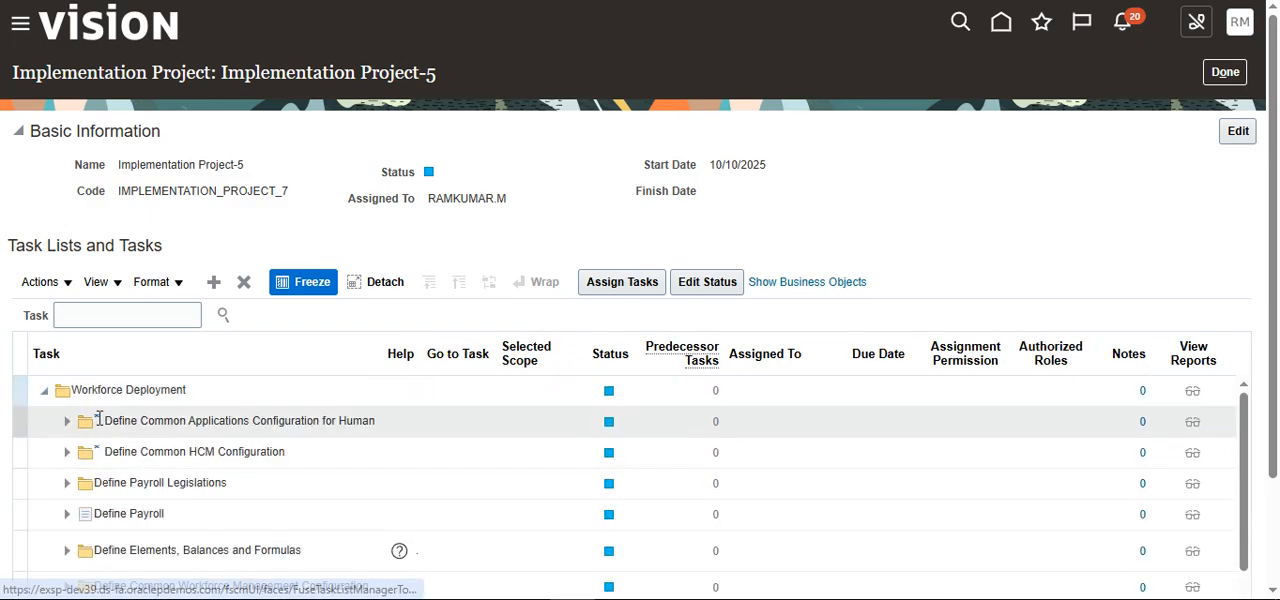
scroll(110, 397, down, 1)
scroll(106, 430, down, 5)
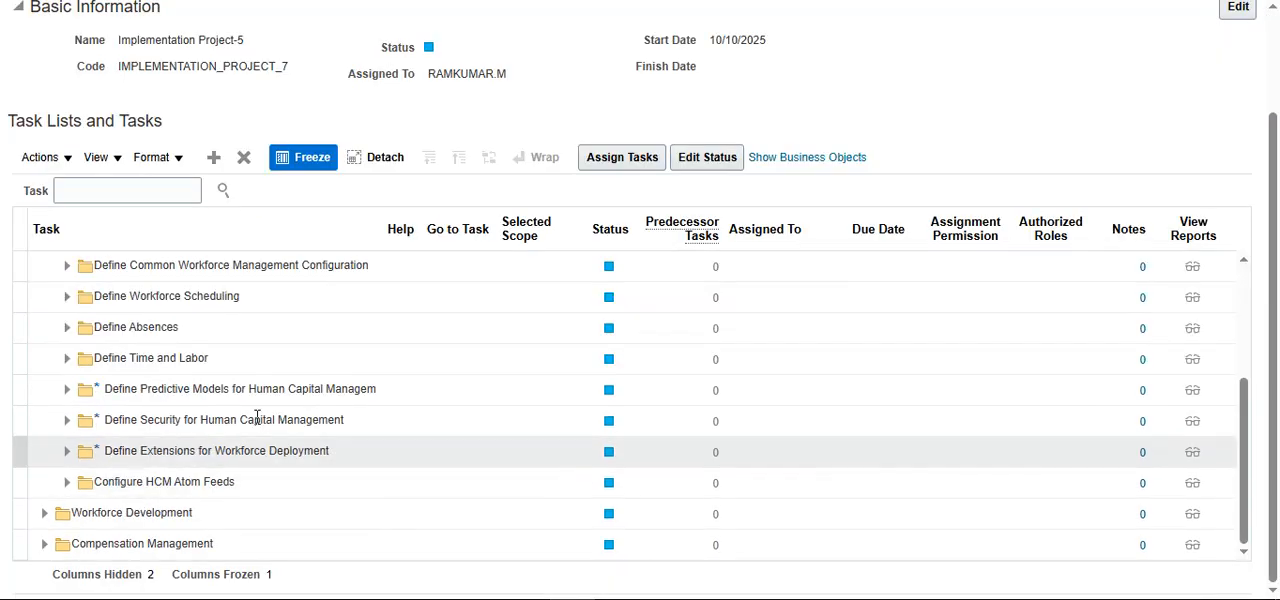
scroll(300, 395, up, 5)
scroll(321, 385, up, 2)
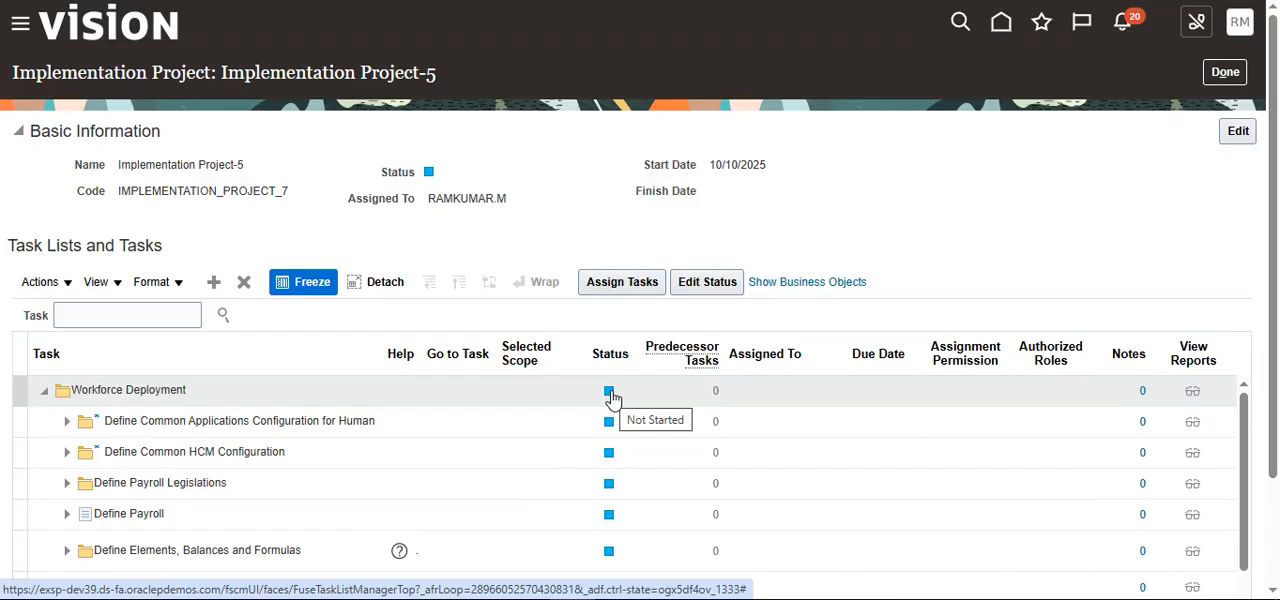
Step: Start assigning the Workforce Deployment tasks, applying the same due date of 10/11/2025 to all users
click(652, 285)
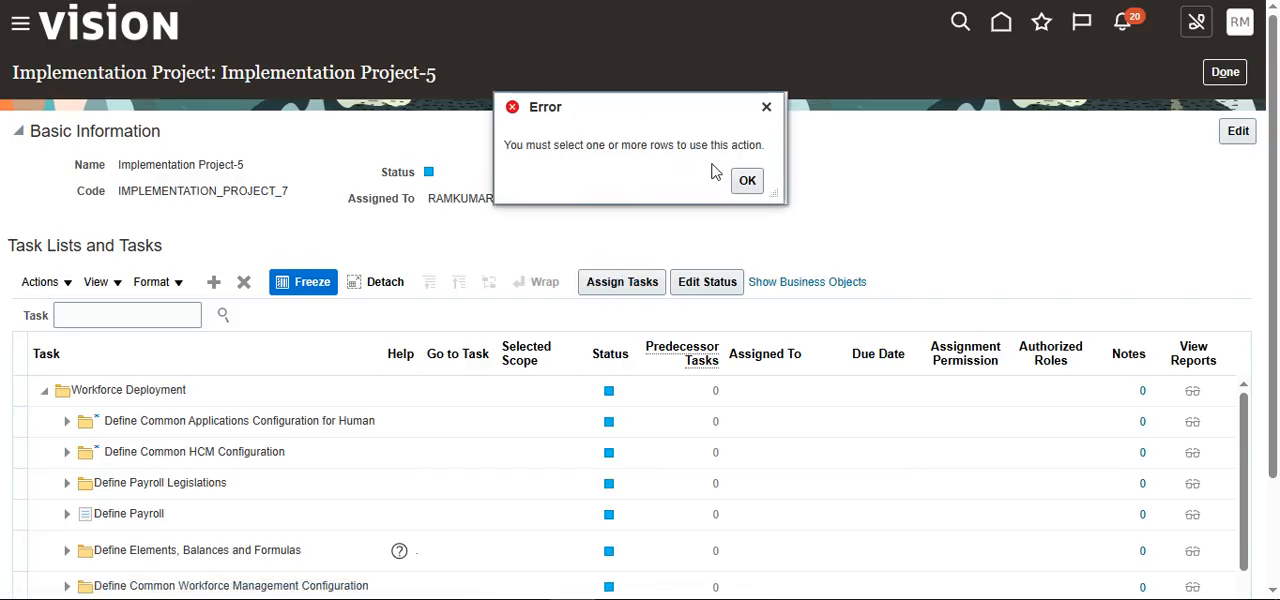
click(748, 181)
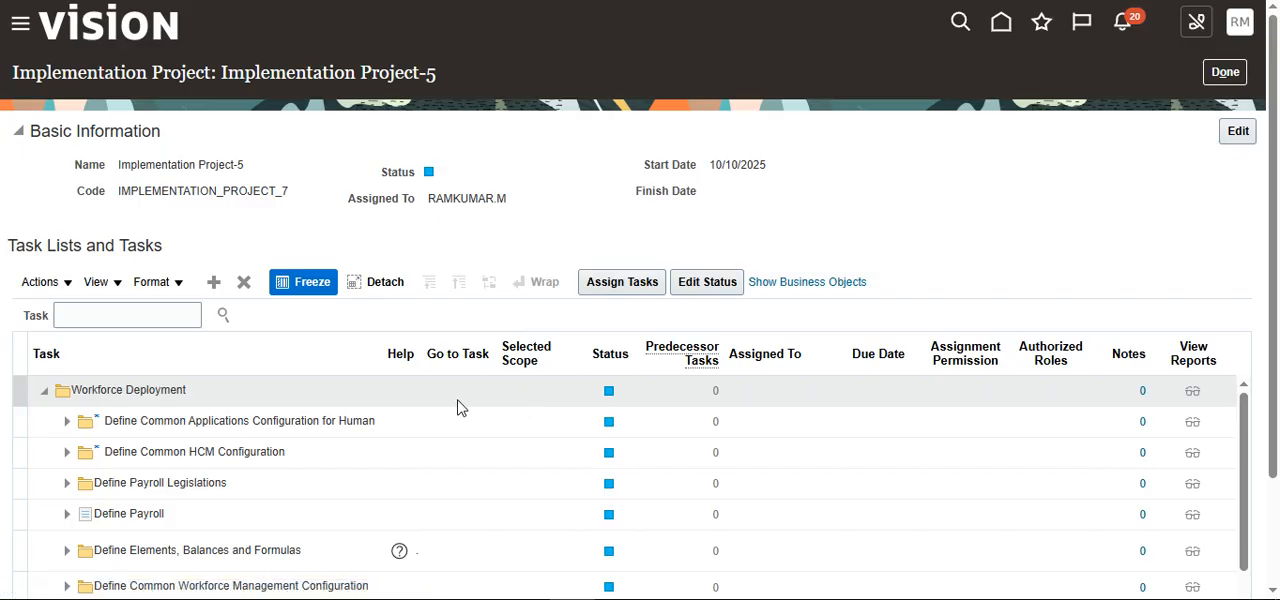
click(325, 393)
click(617, 284)
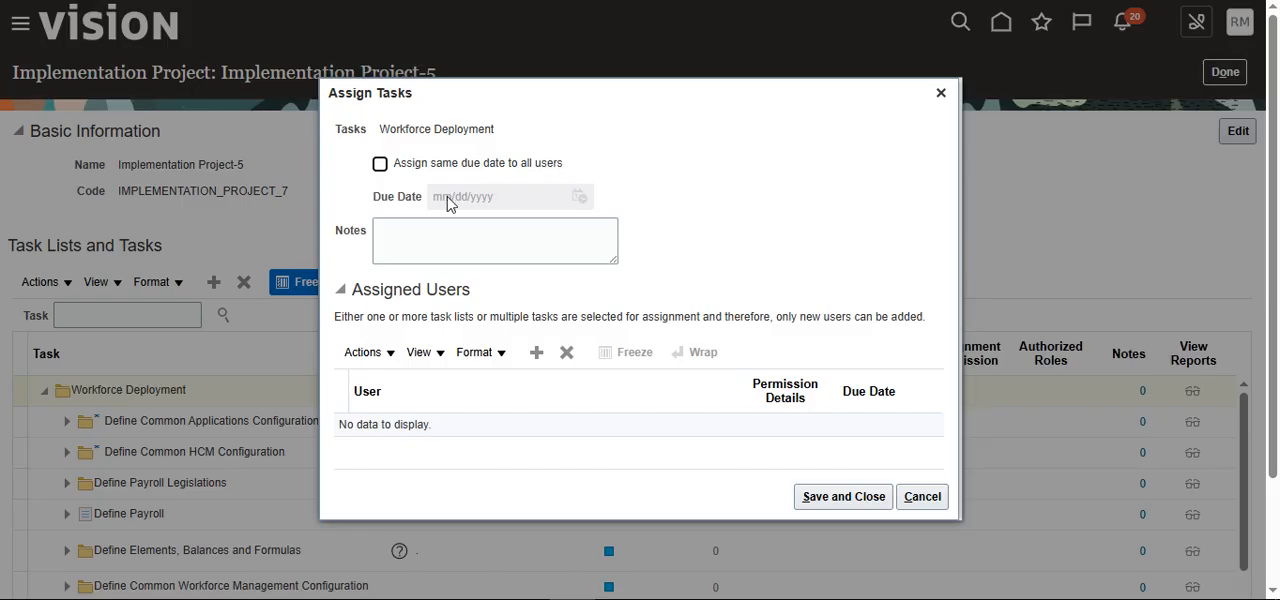
click(418, 173)
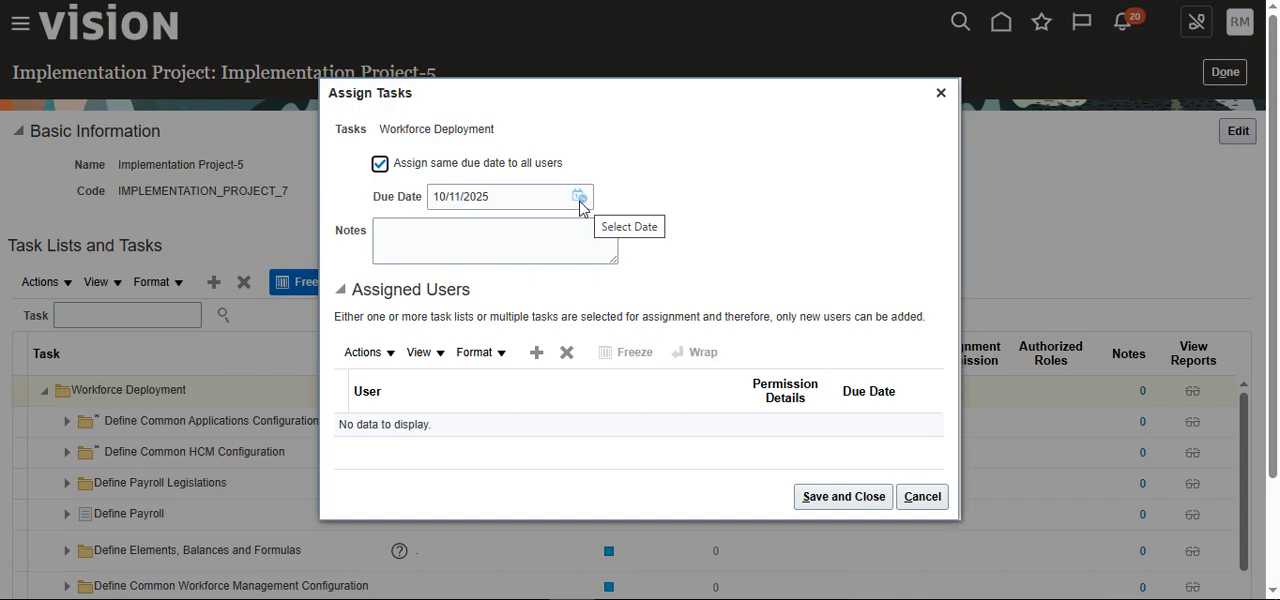
click(503, 253)
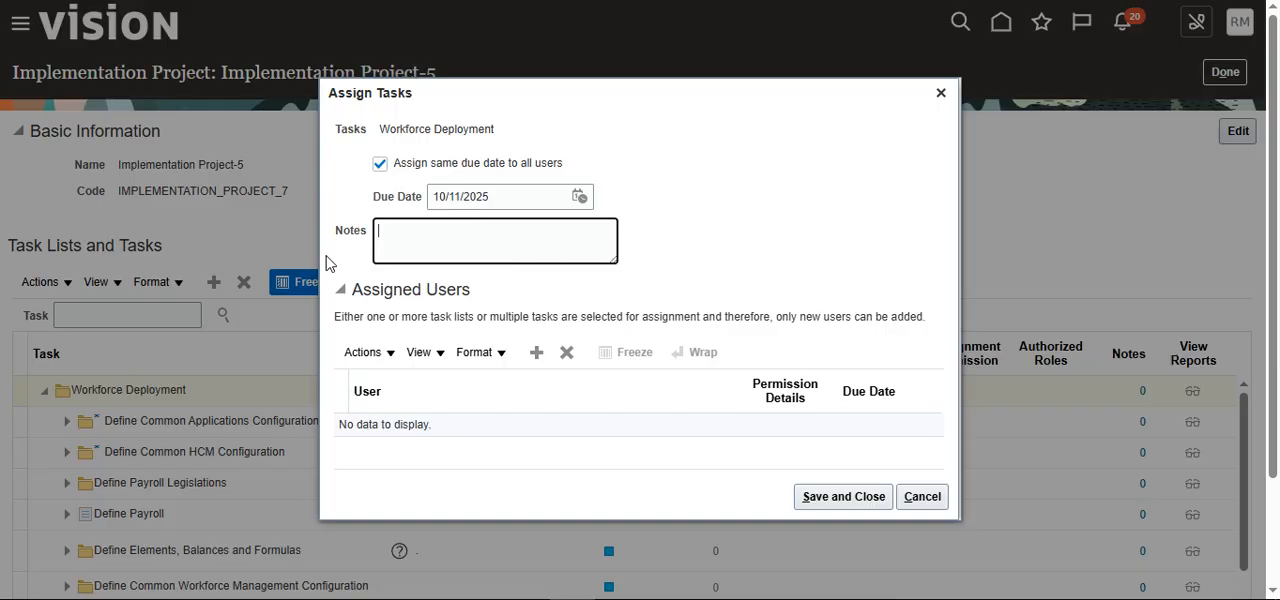
Step: Open the user search for the Workforce Deployment assignment to view its criteria, and cancel the task assignment
click(538, 356)
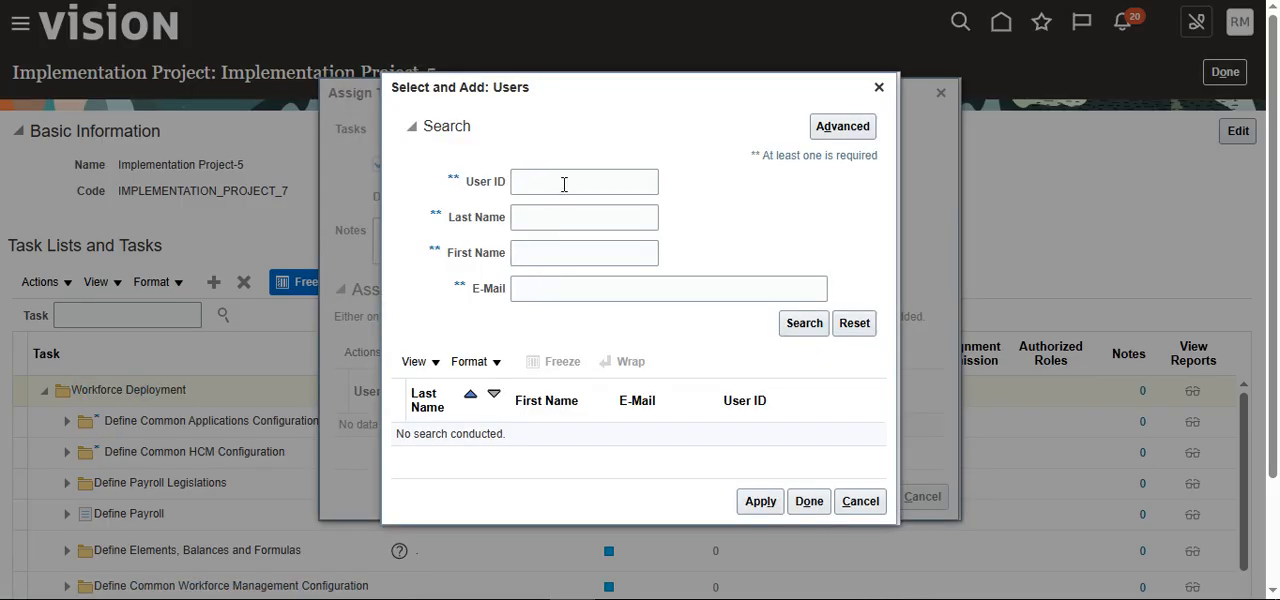
click(564, 184)
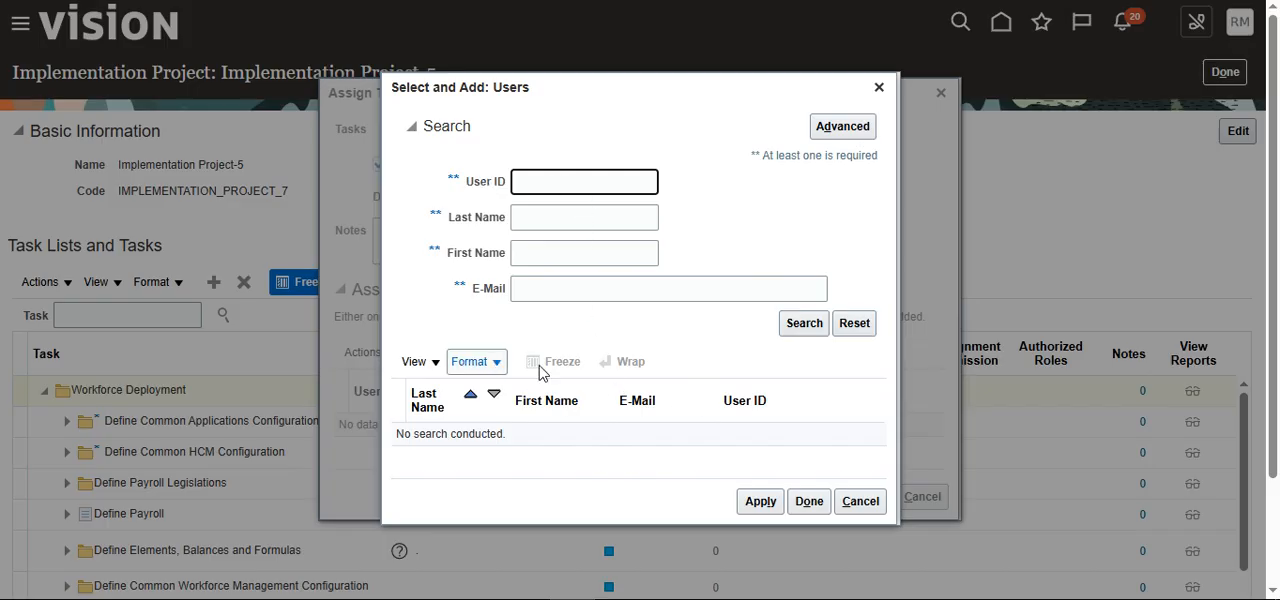
scroll(714, 491, down, 3)
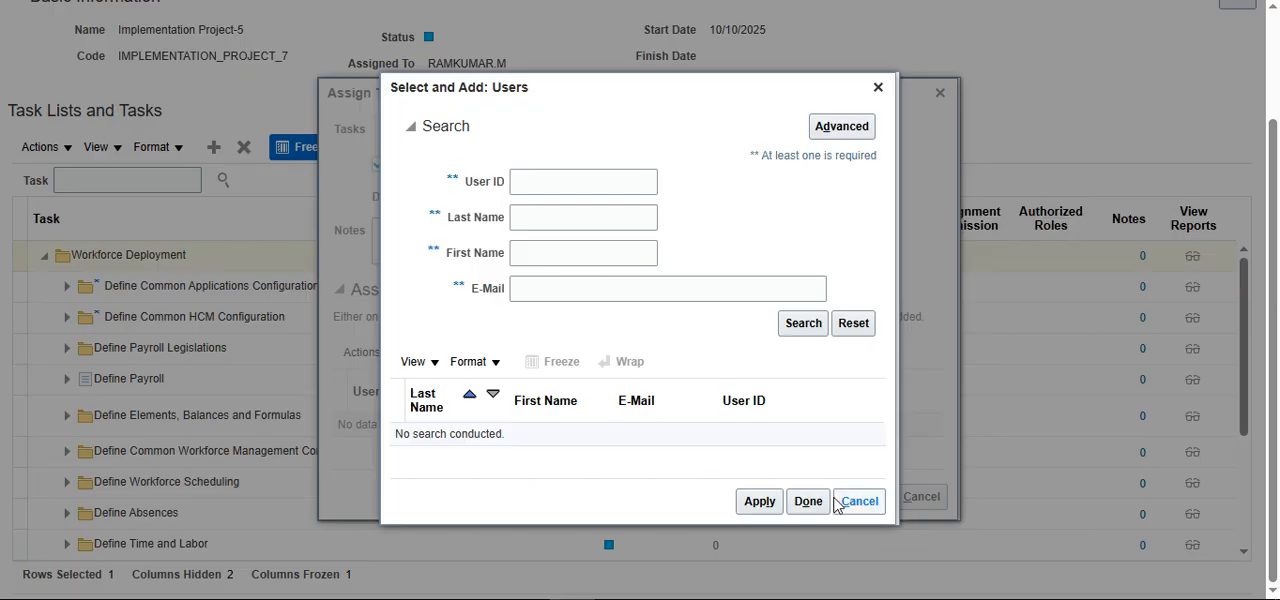
click(851, 505)
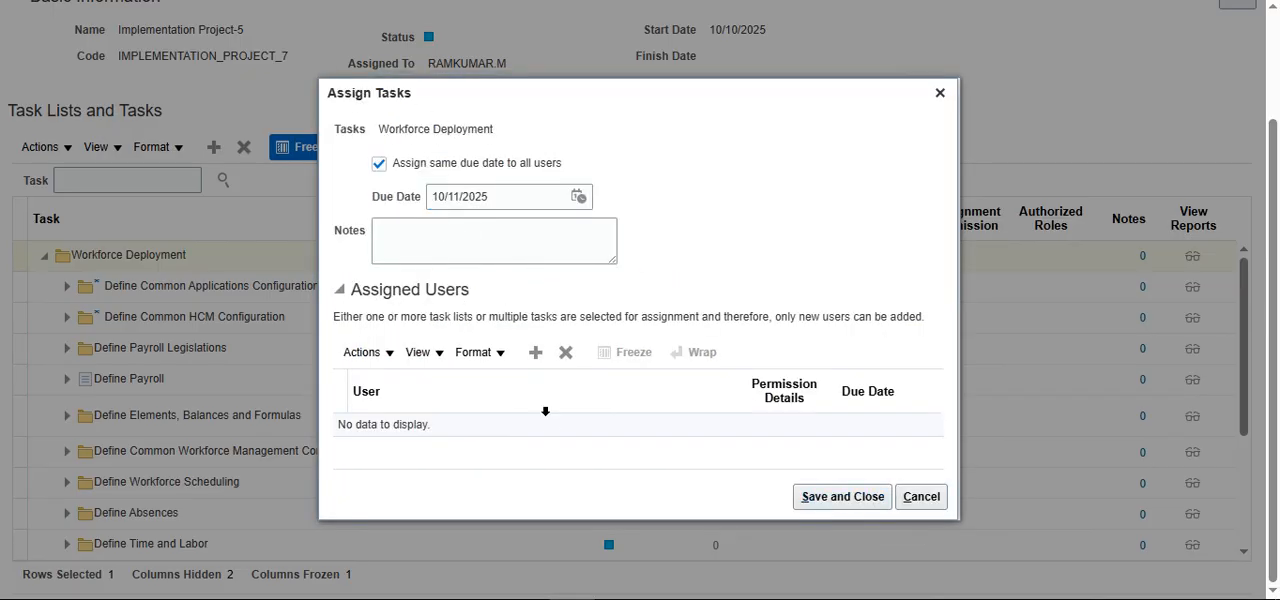
click(921, 500)
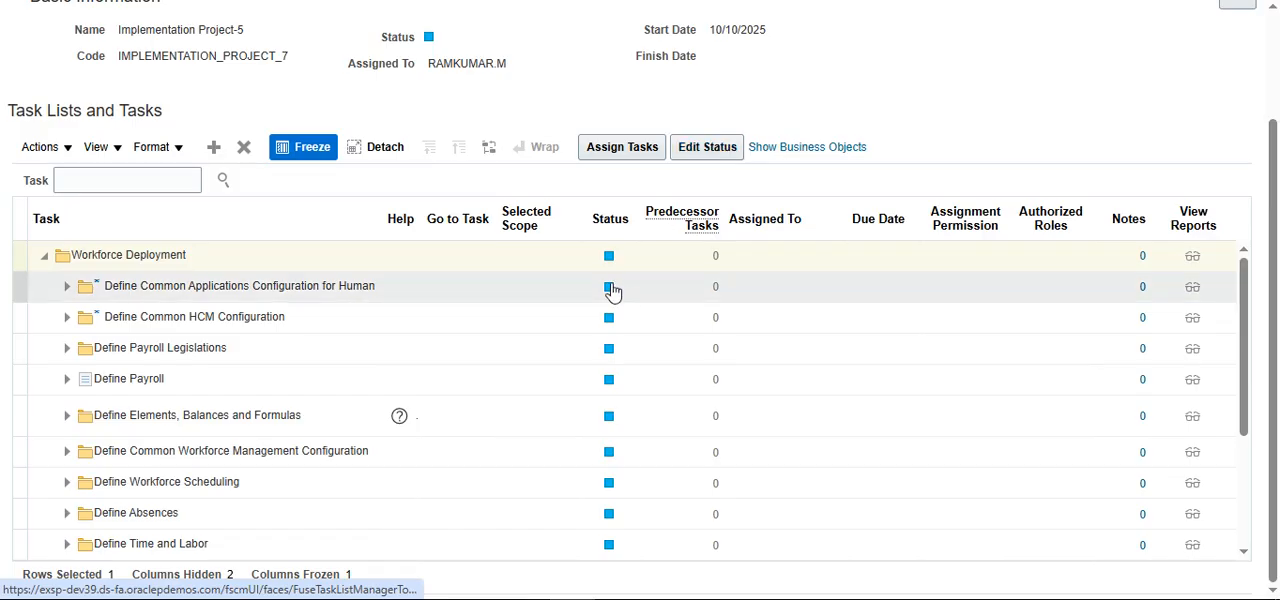
Step: Check which status options can be set for Workforce Deployment, and leave without saving a change
click(712, 150)
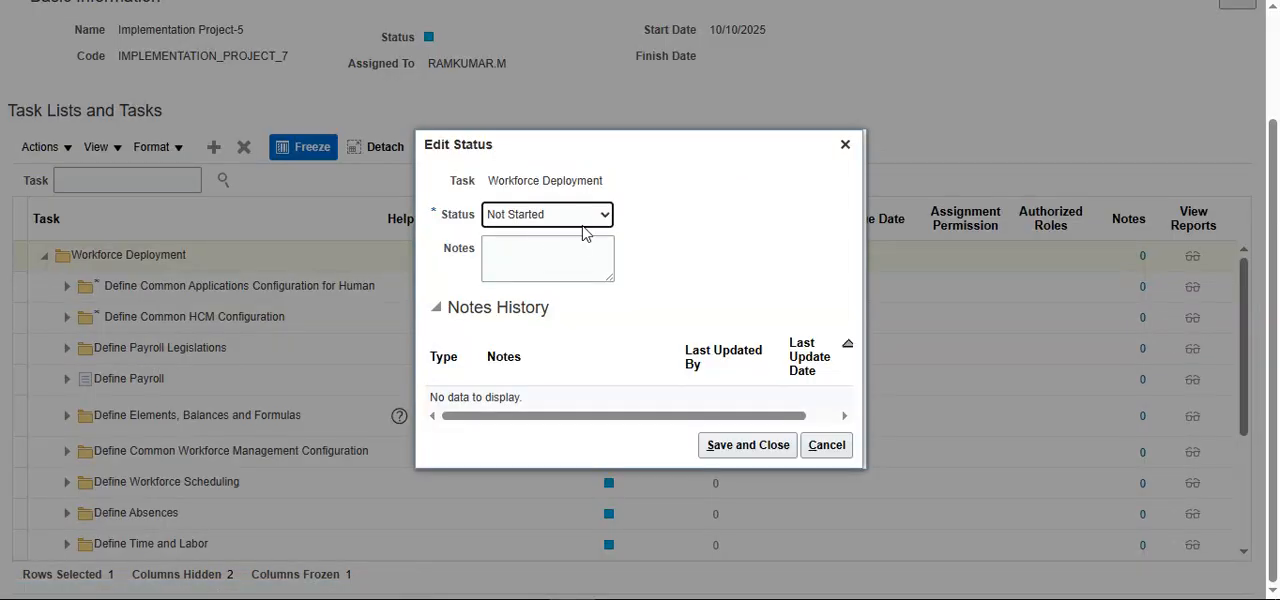
click(600, 214)
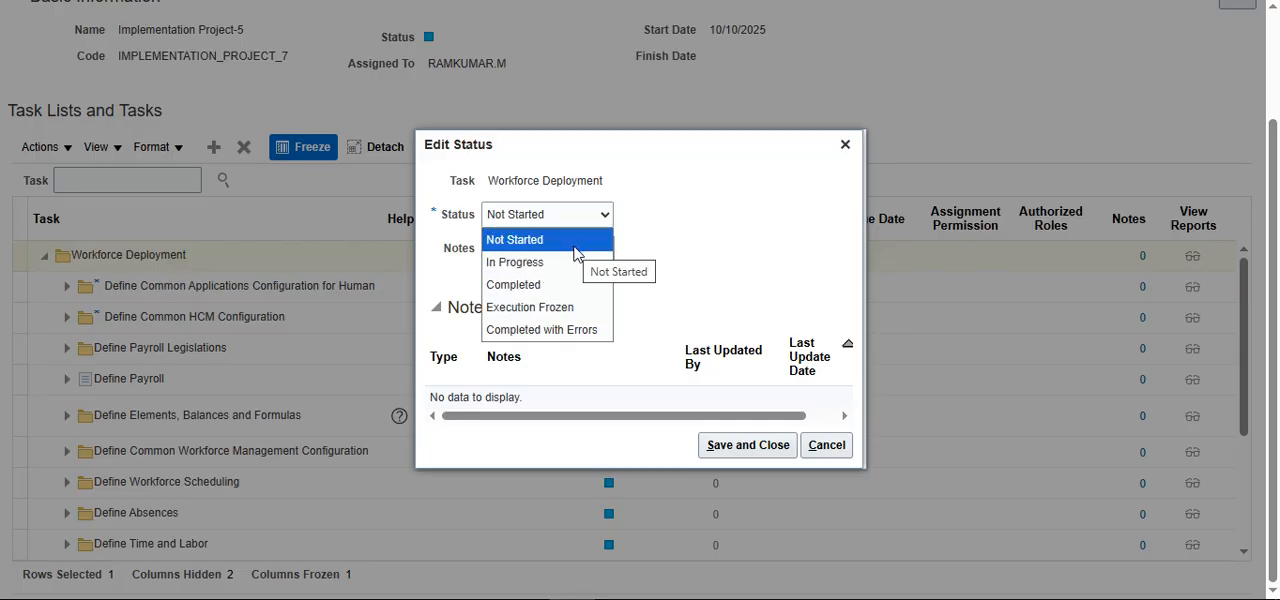
click(826, 446)
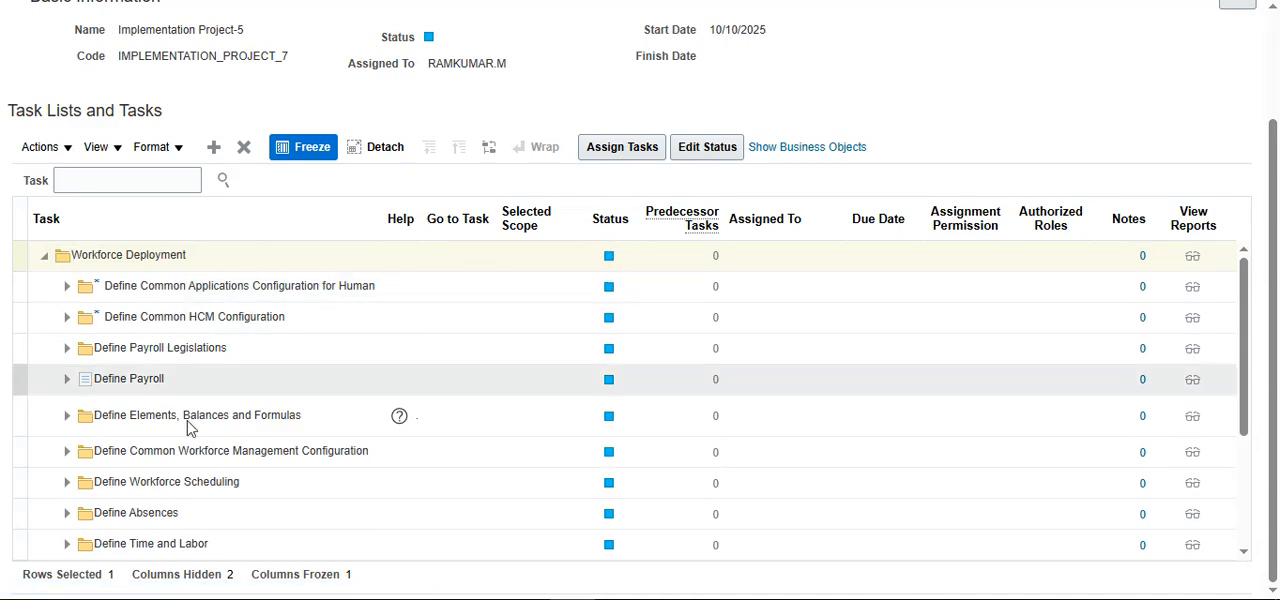
Step: Look over the project's remaining task lists, close the implementation project and return to the Compensation Management setup
scroll(188, 428, down, 4)
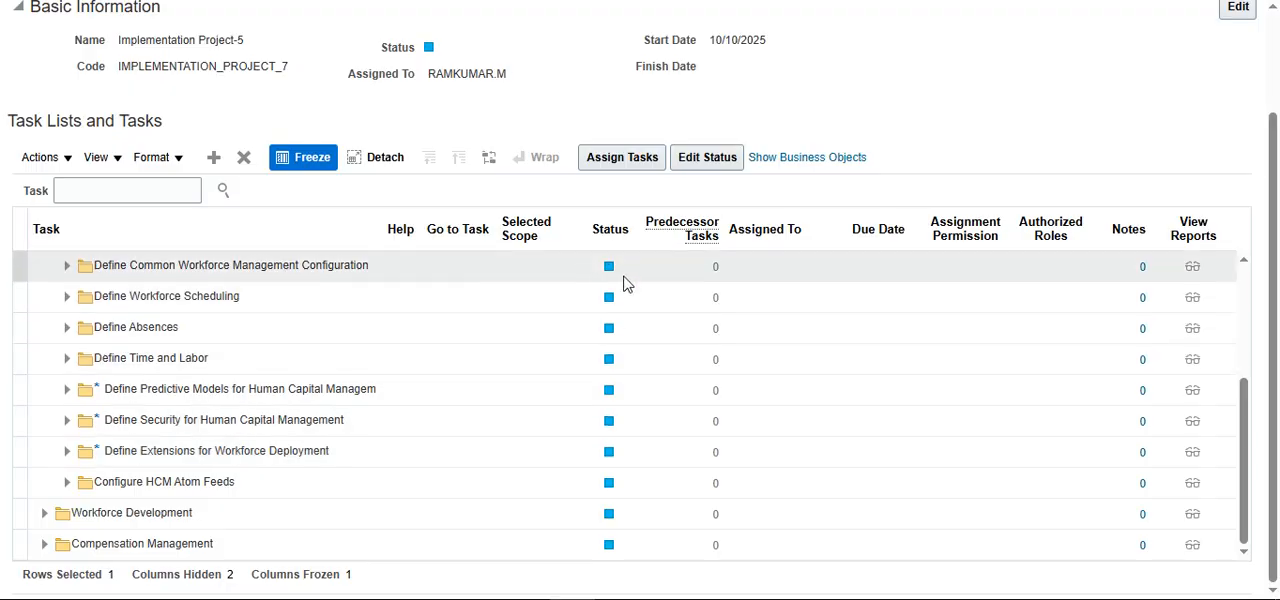
scroll(590, 410, up, 5)
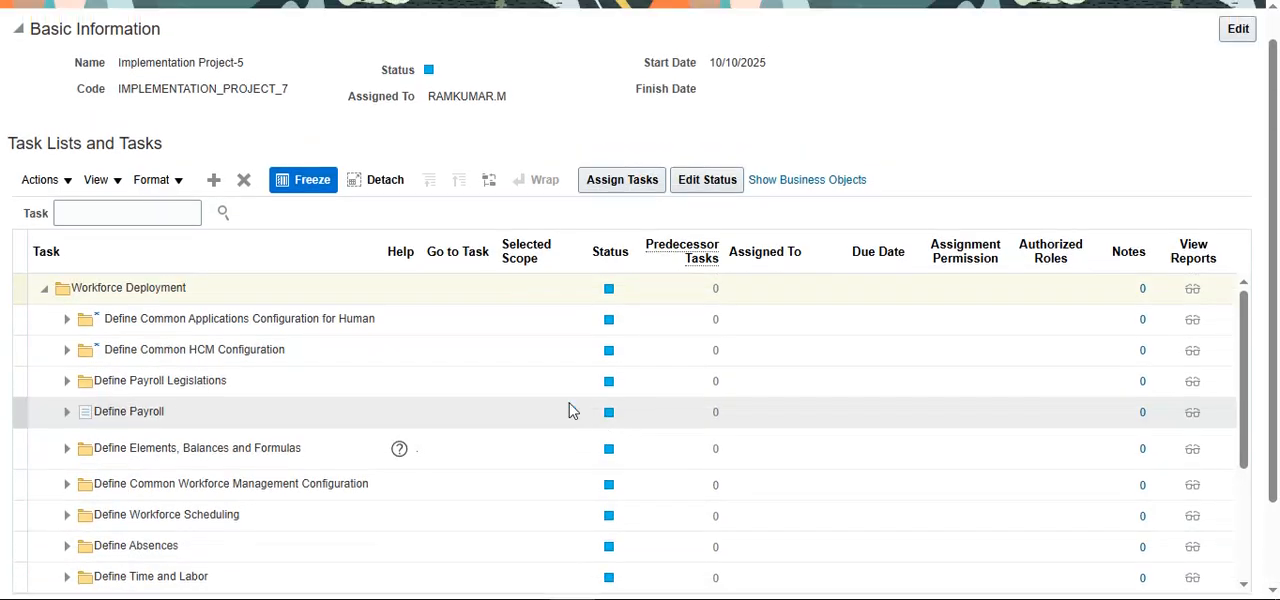
scroll(568, 410, up, 2)
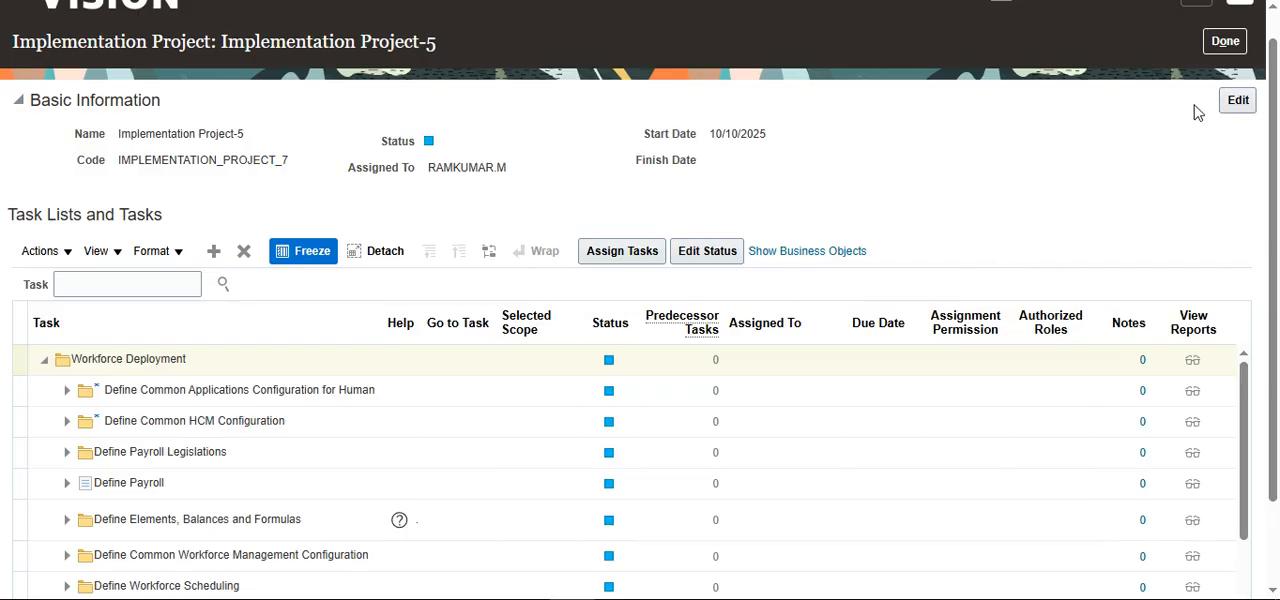
click(1230, 42)
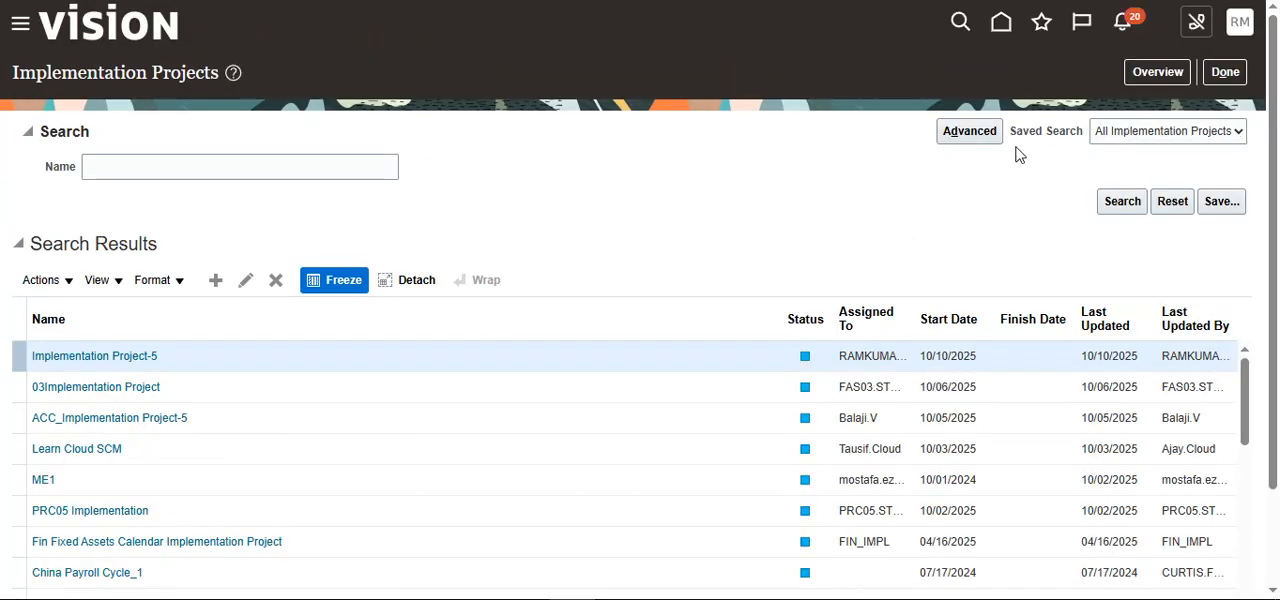
click(1228, 82)
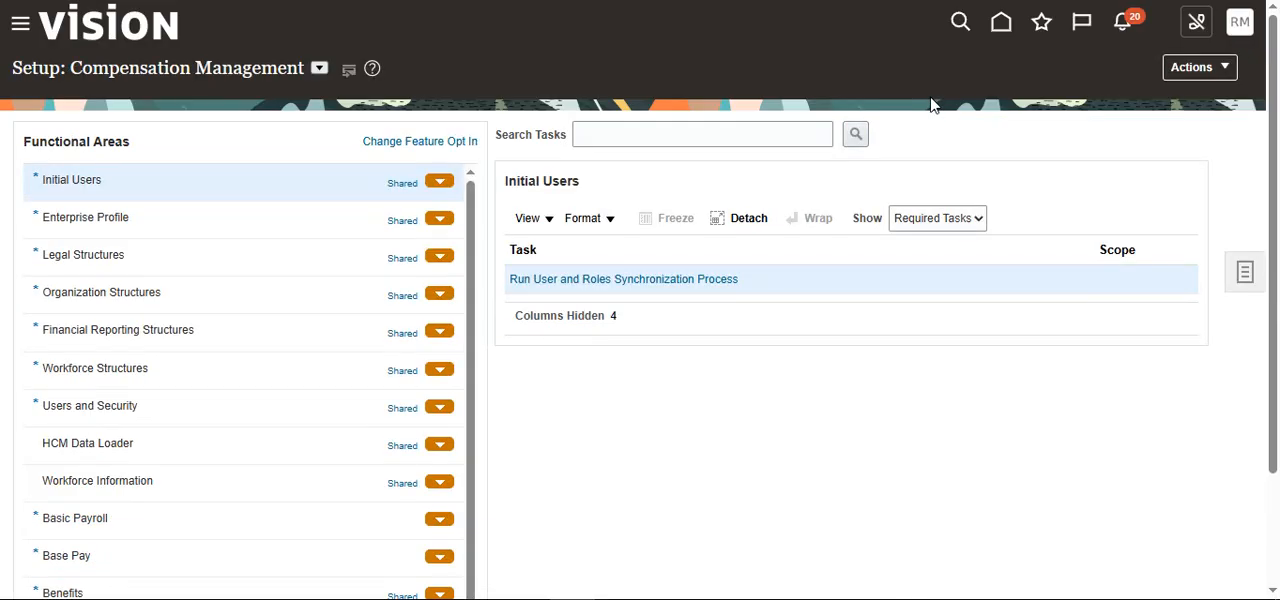
Step: Search the setup tasks for "manage geo" and open the Manage Geographies task from the Enterprise Profile area
click(699, 136)
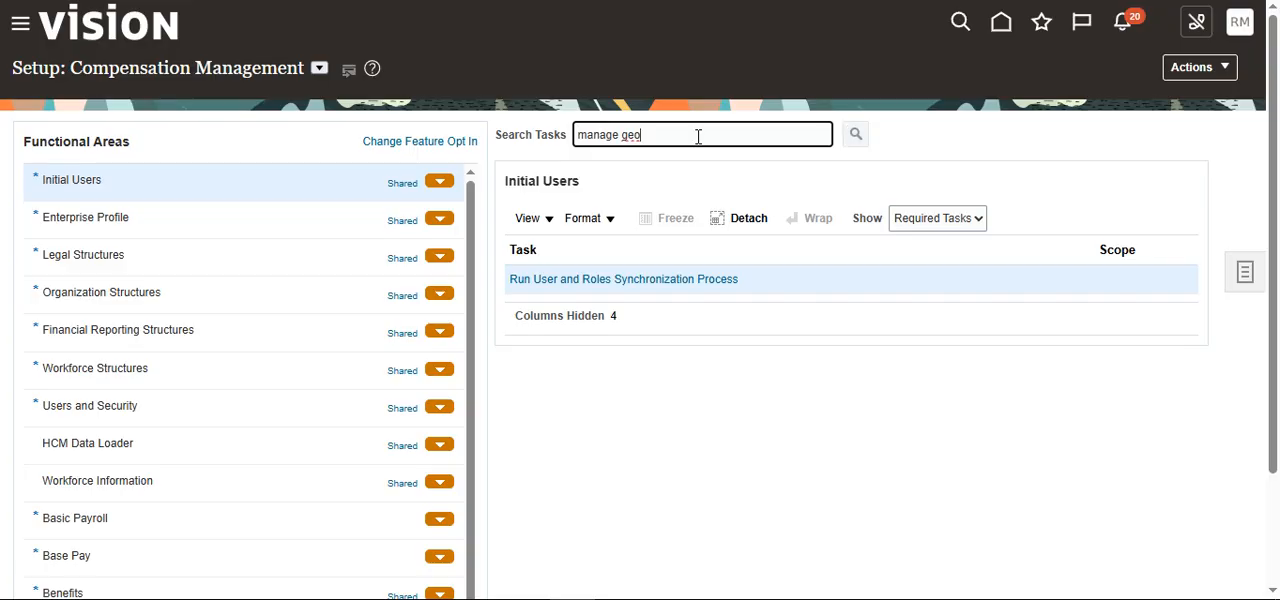
key(Return)
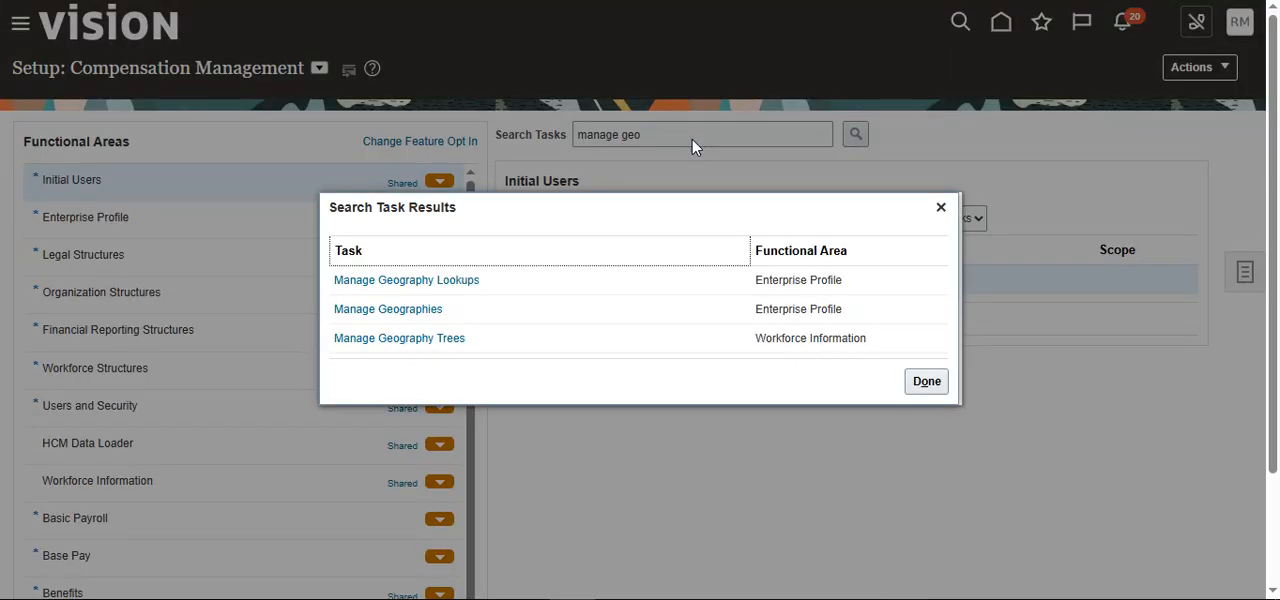
click(409, 314)
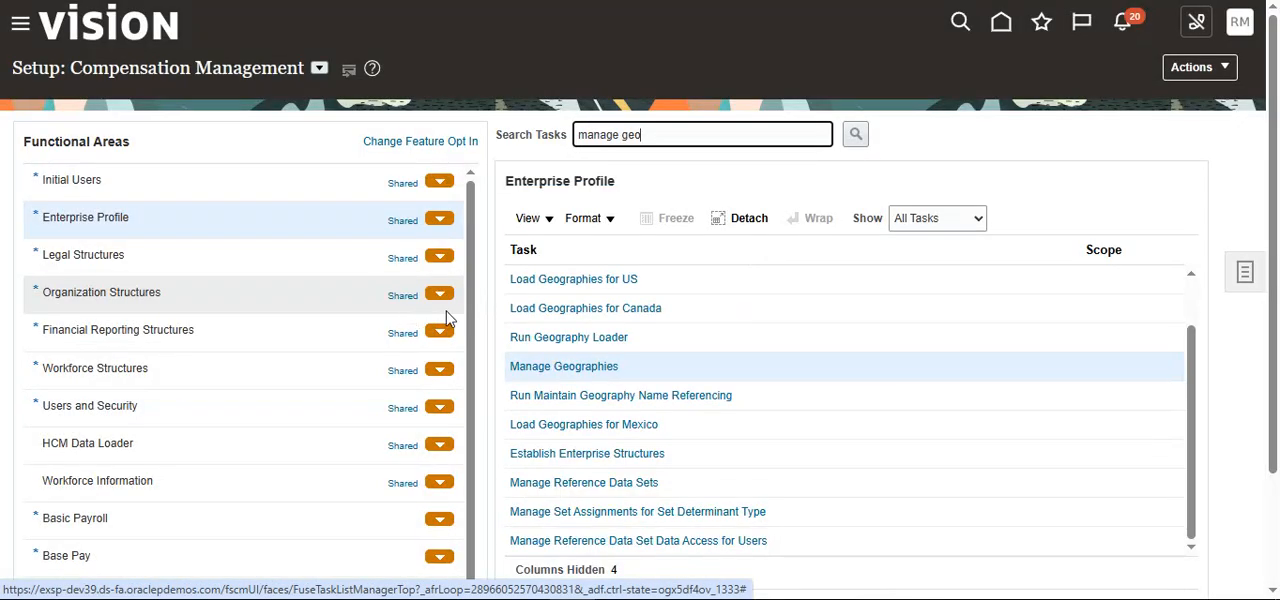
click(578, 366)
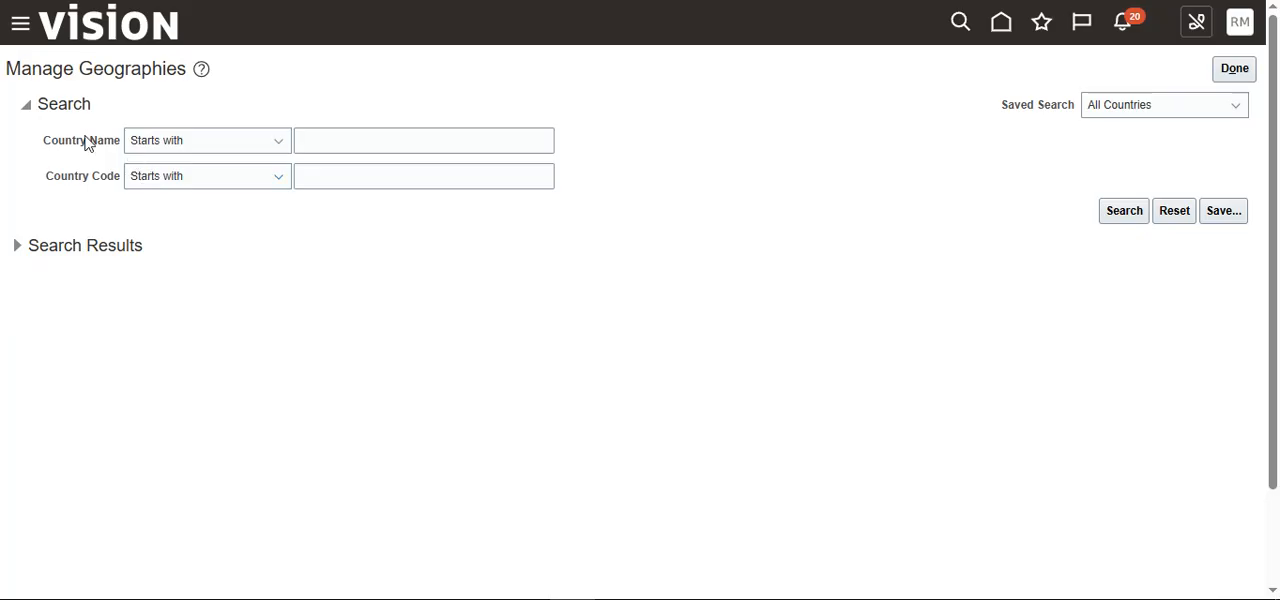
Step: Search the geographies for countries whose code starts with "in"
click(352, 178)
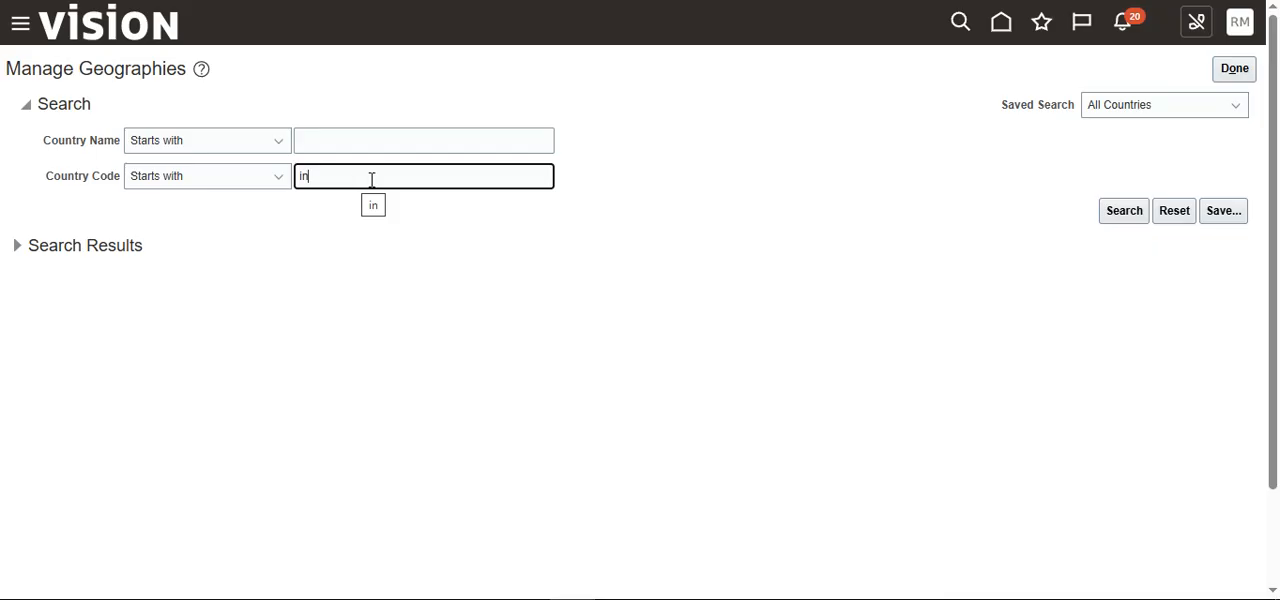
key(Return)
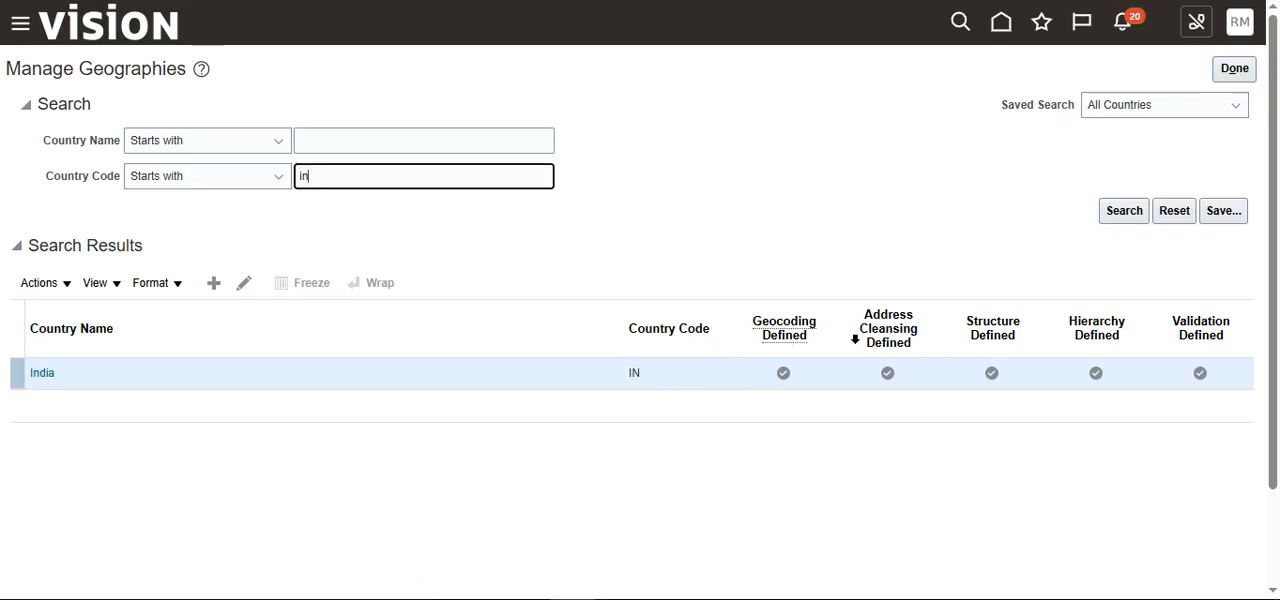
mouse_move(787, 337)
Step: Open India's geography structure, examine its levels and the geography types that can be added, and cancel out of it
click(68, 287)
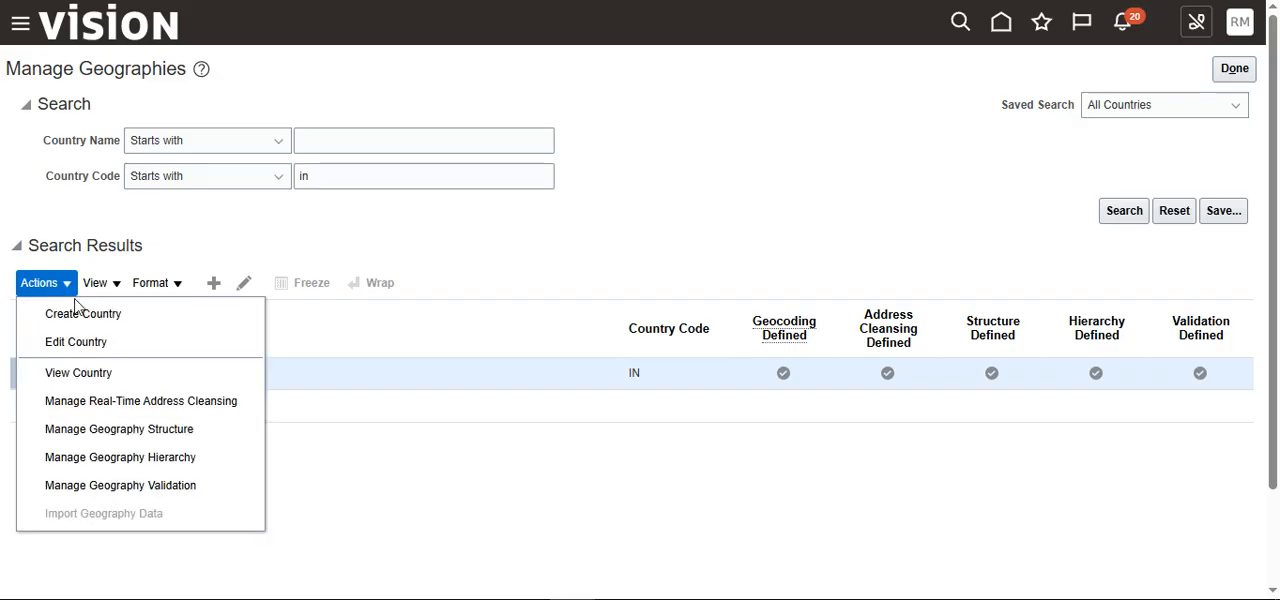
click(175, 431)
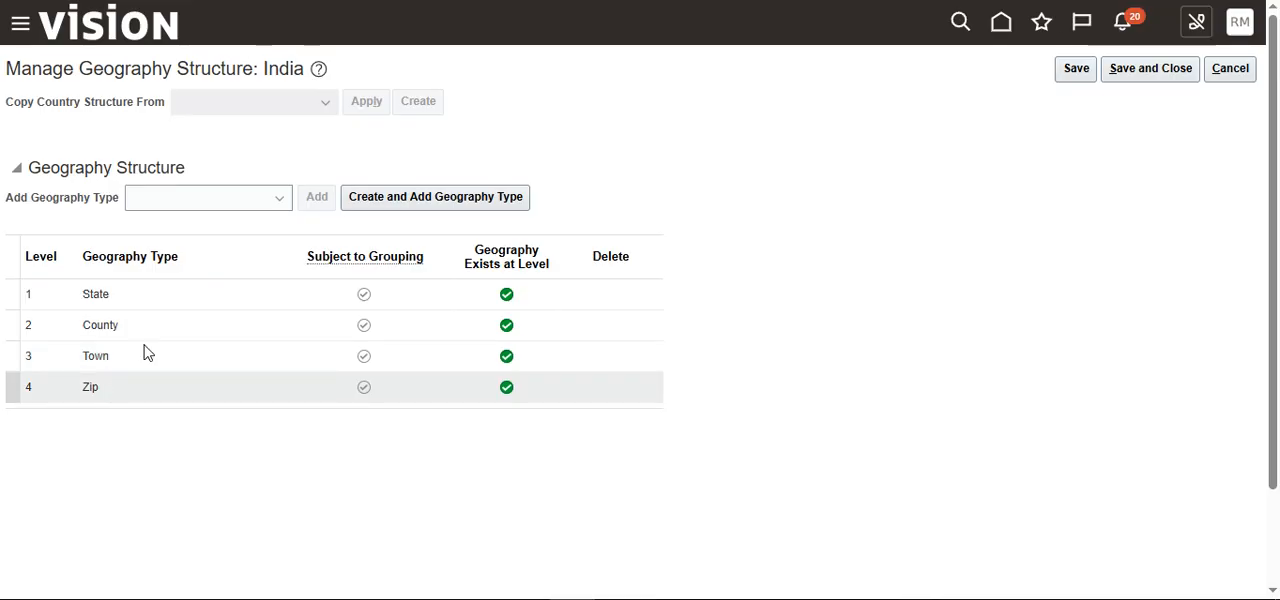
scroll(140, 310, down, 2)
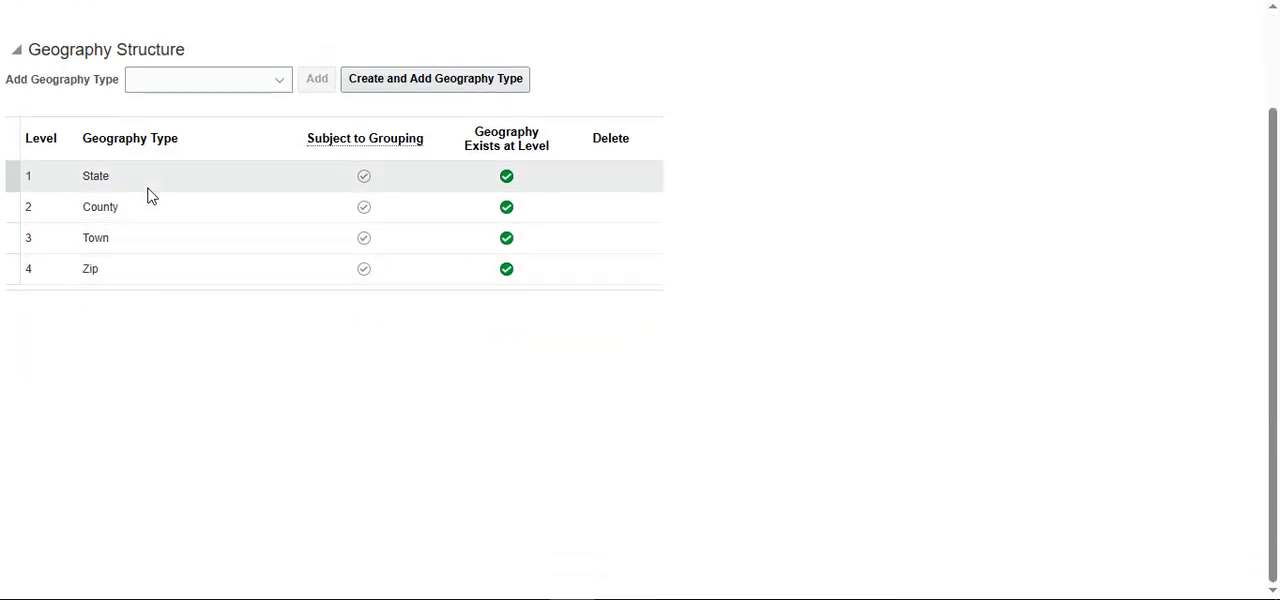
scroll(146, 311, up, 2)
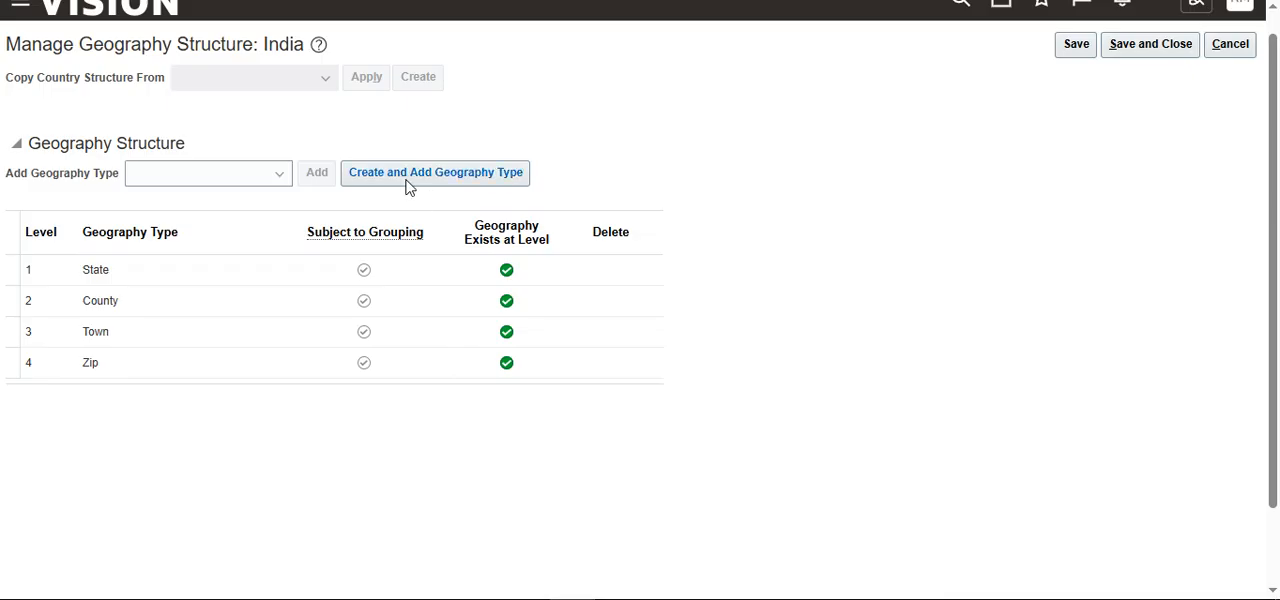
click(192, 176)
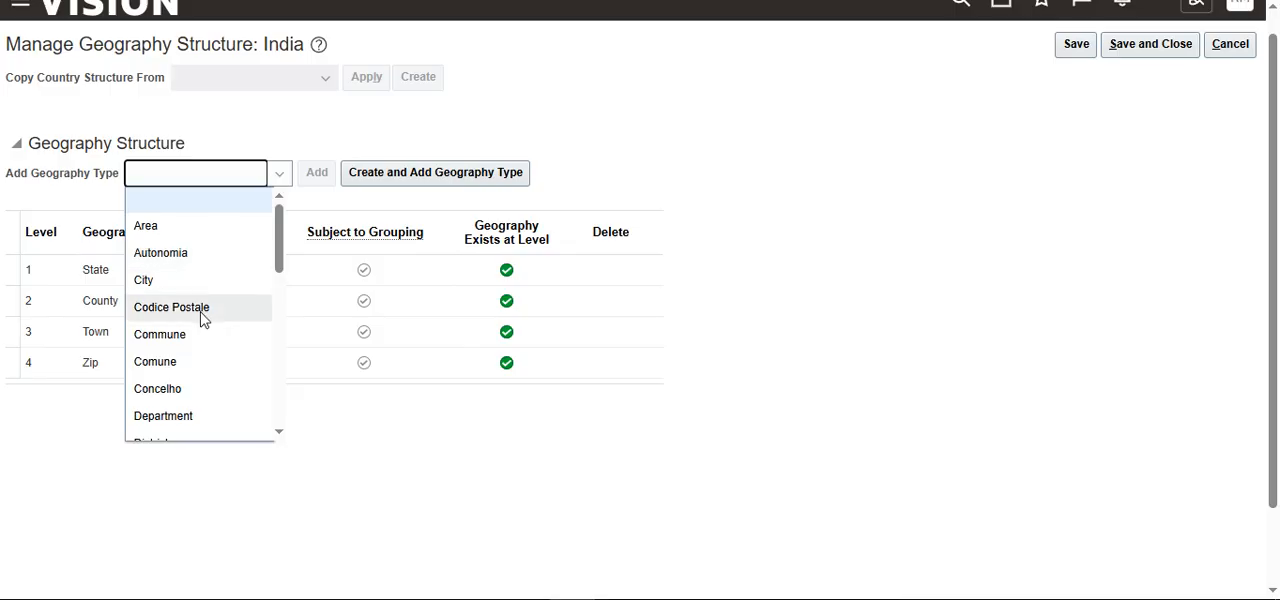
click(35, 466)
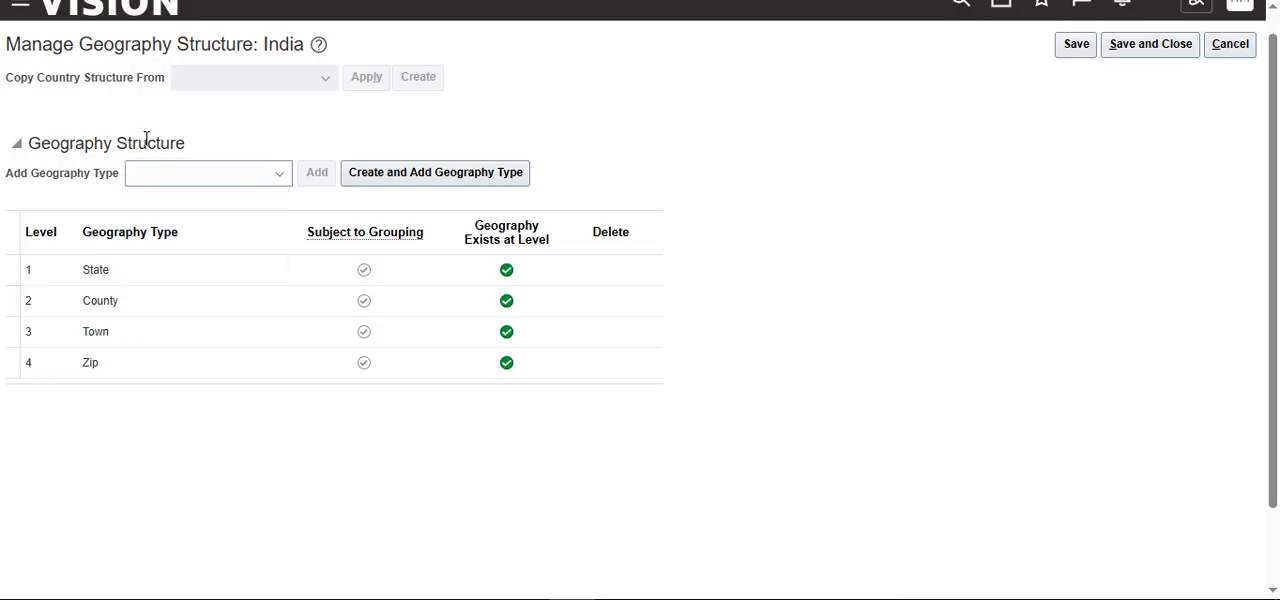
click(1231, 44)
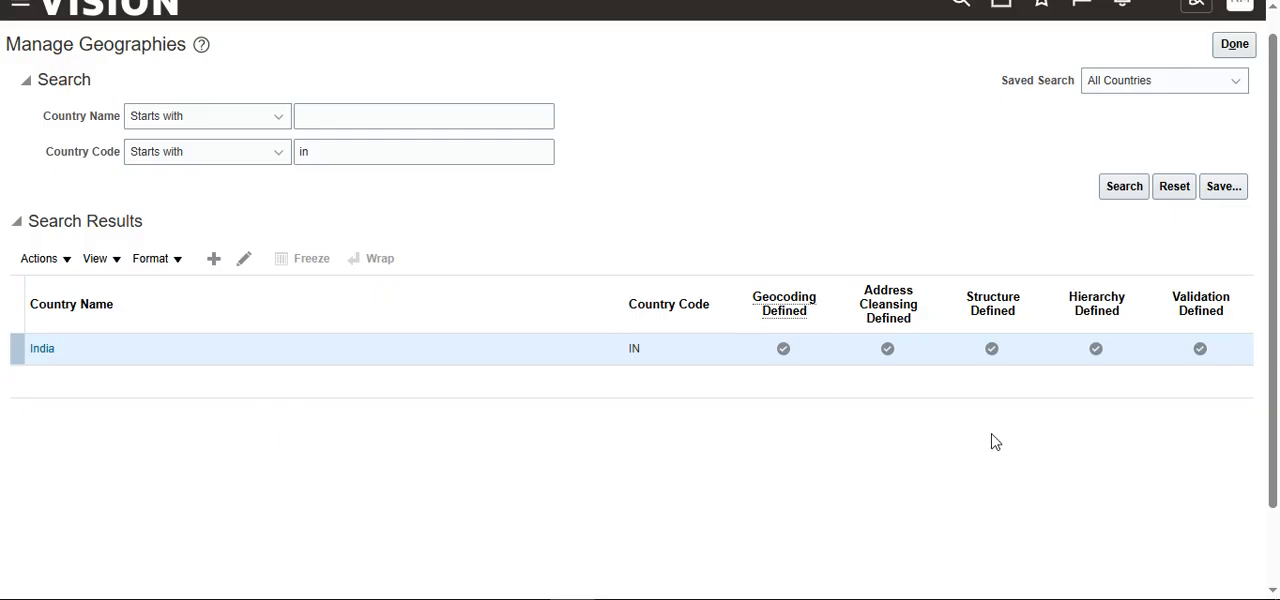
Step: Open India's geography hierarchy, browse its states and expand Andaman and Nicobar Islands to view the counties
click(63, 261)
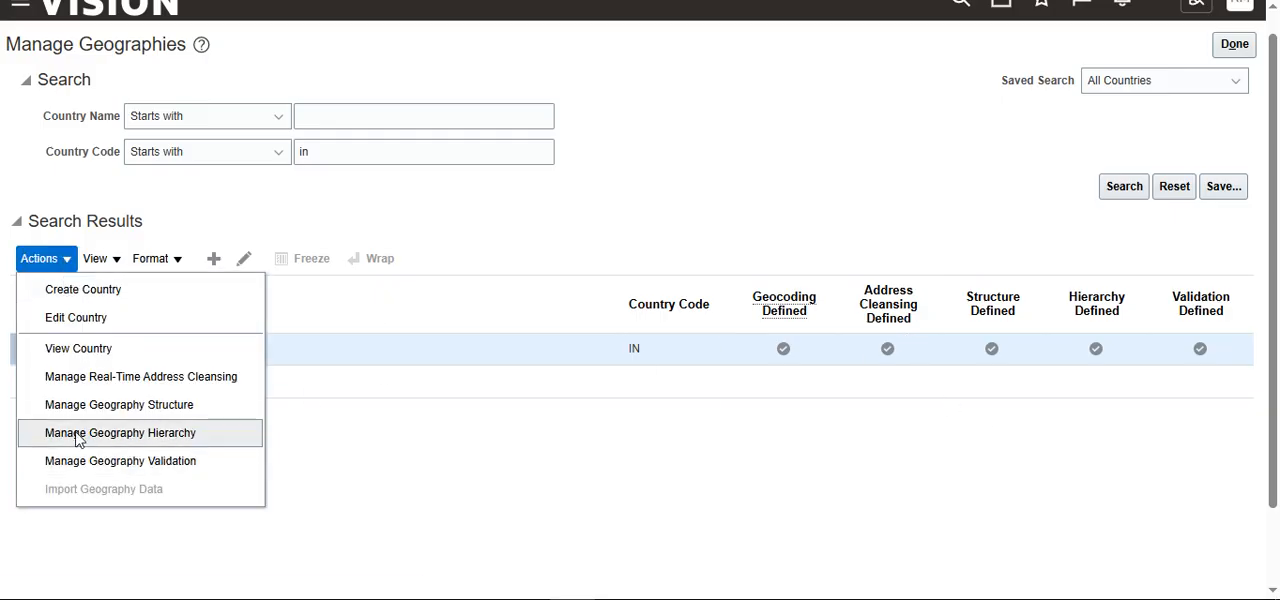
click(174, 436)
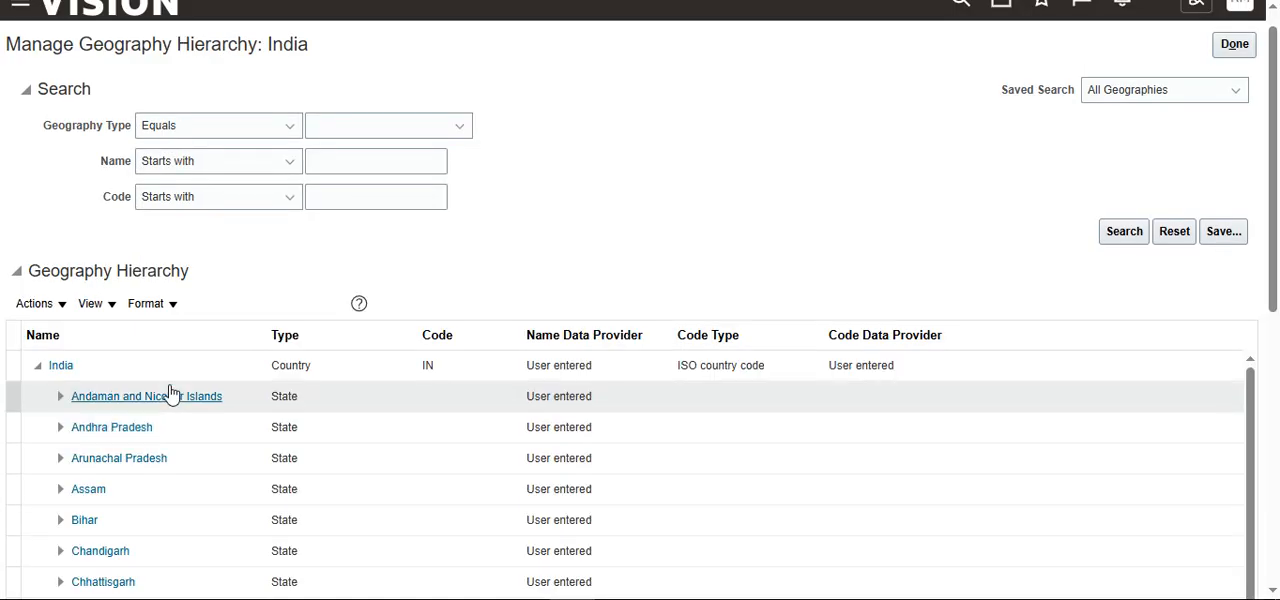
scroll(240, 355, down, 1)
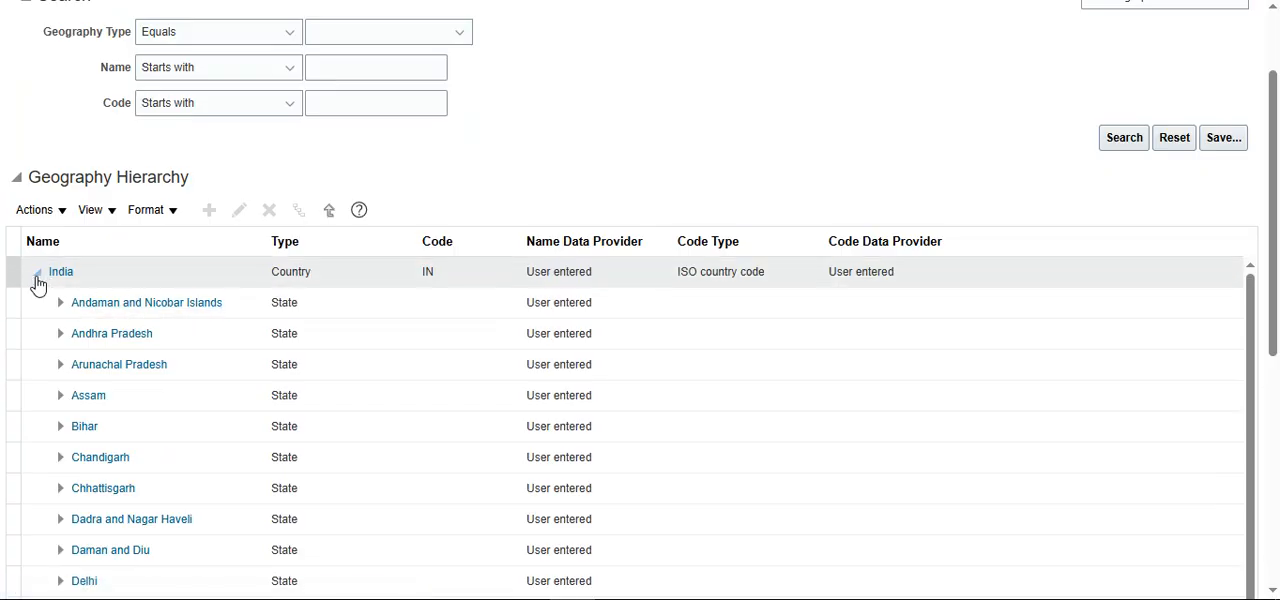
click(38, 277)
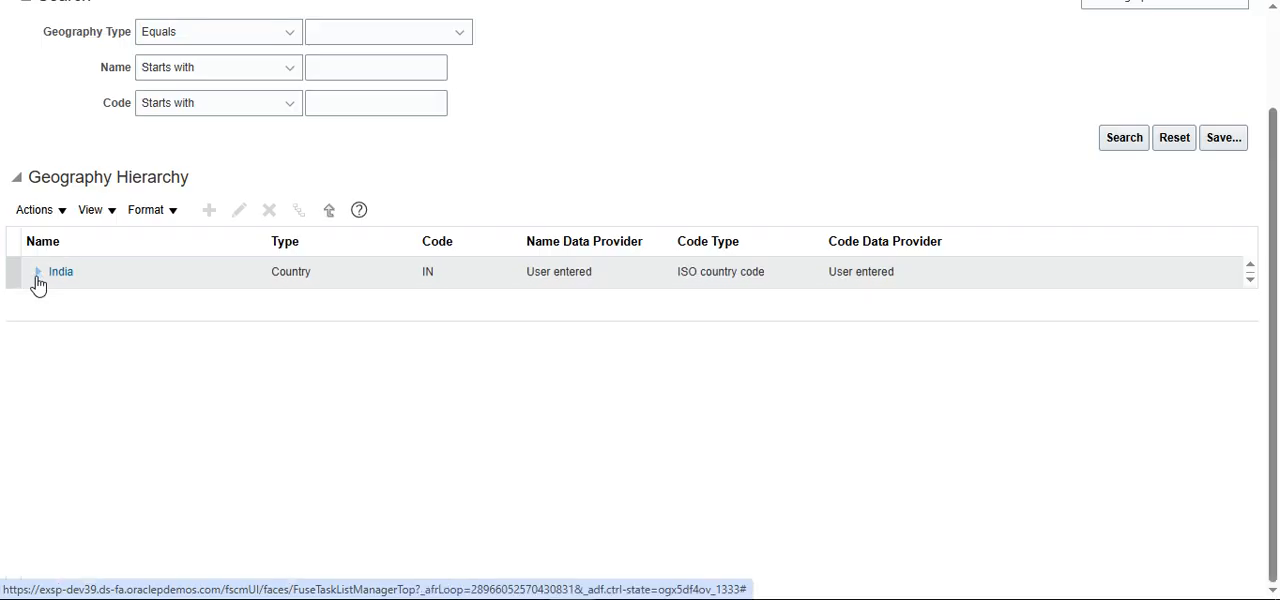
click(38, 280)
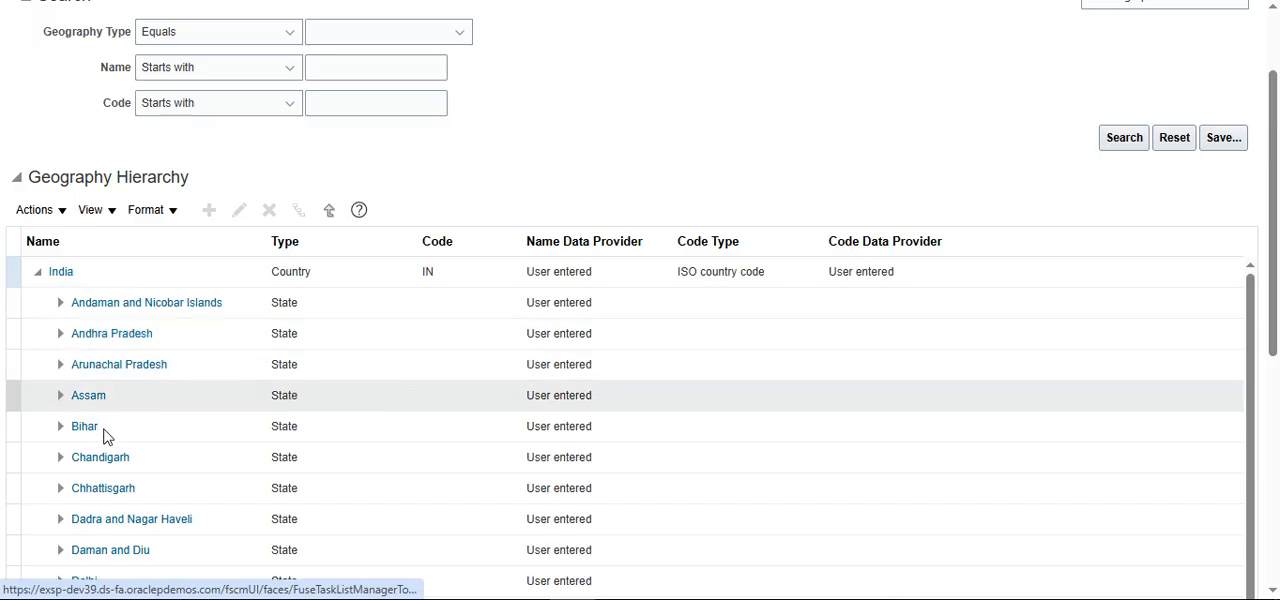
scroll(109, 522, down, 3)
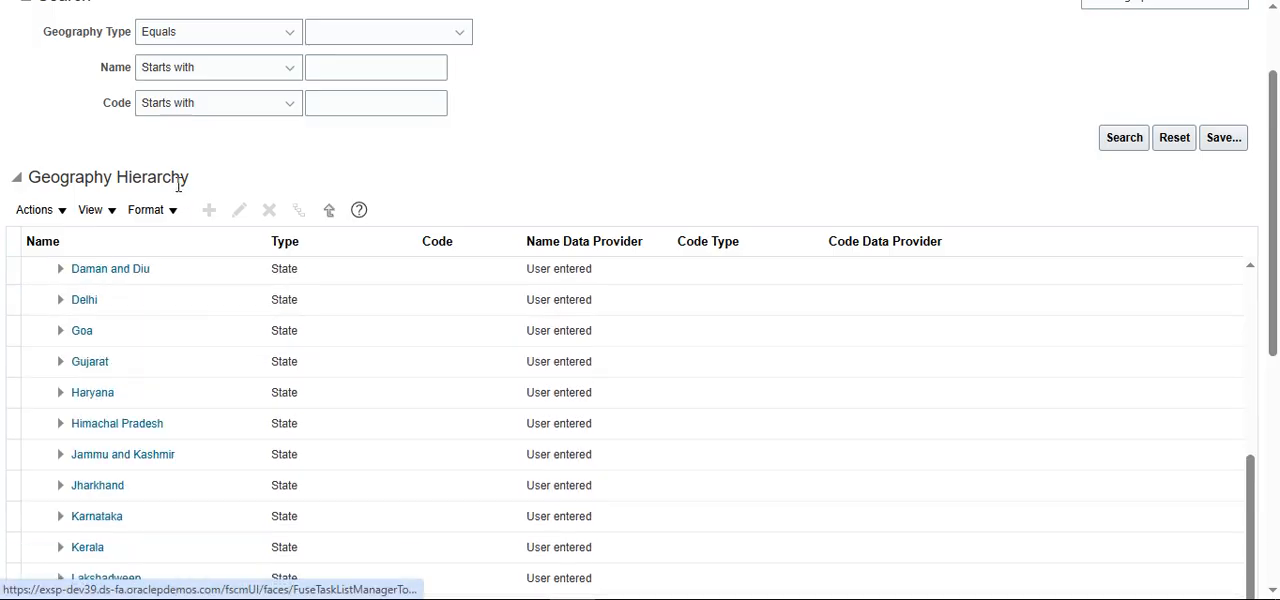
scroll(151, 374, up, 5)
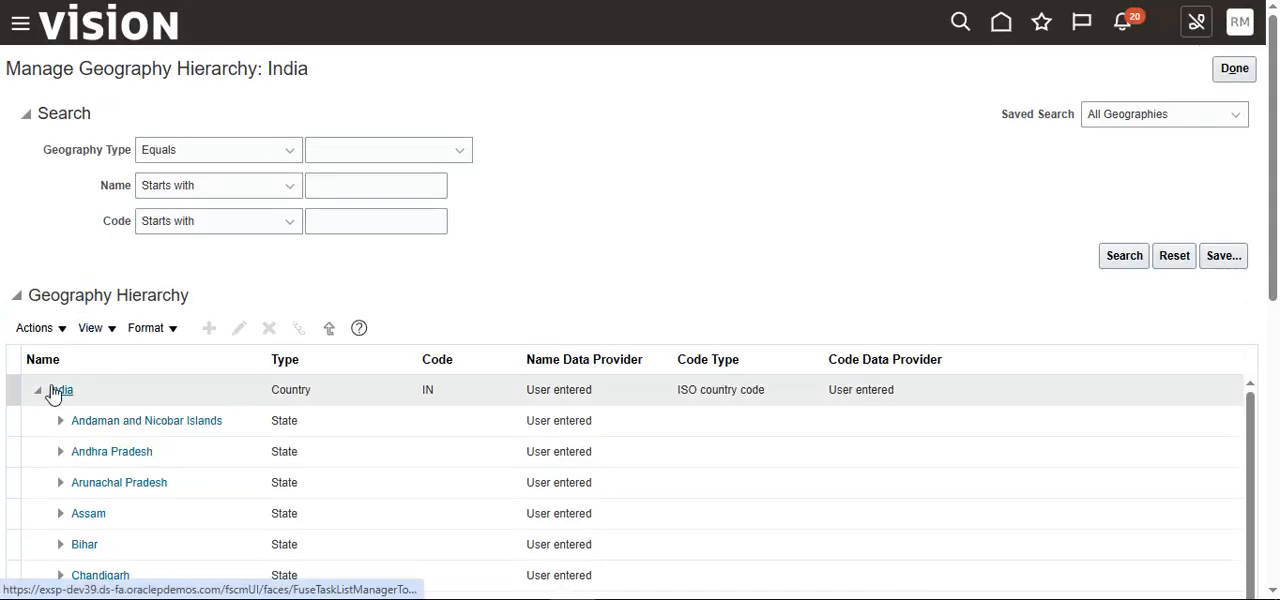
click(50, 425)
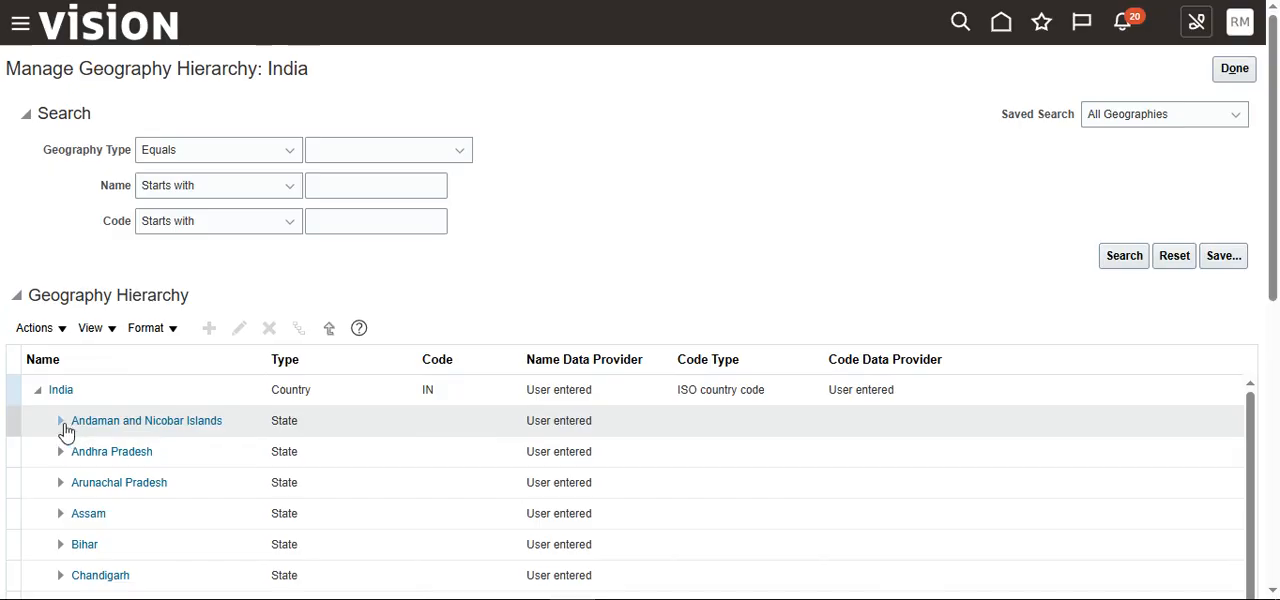
click(61, 423)
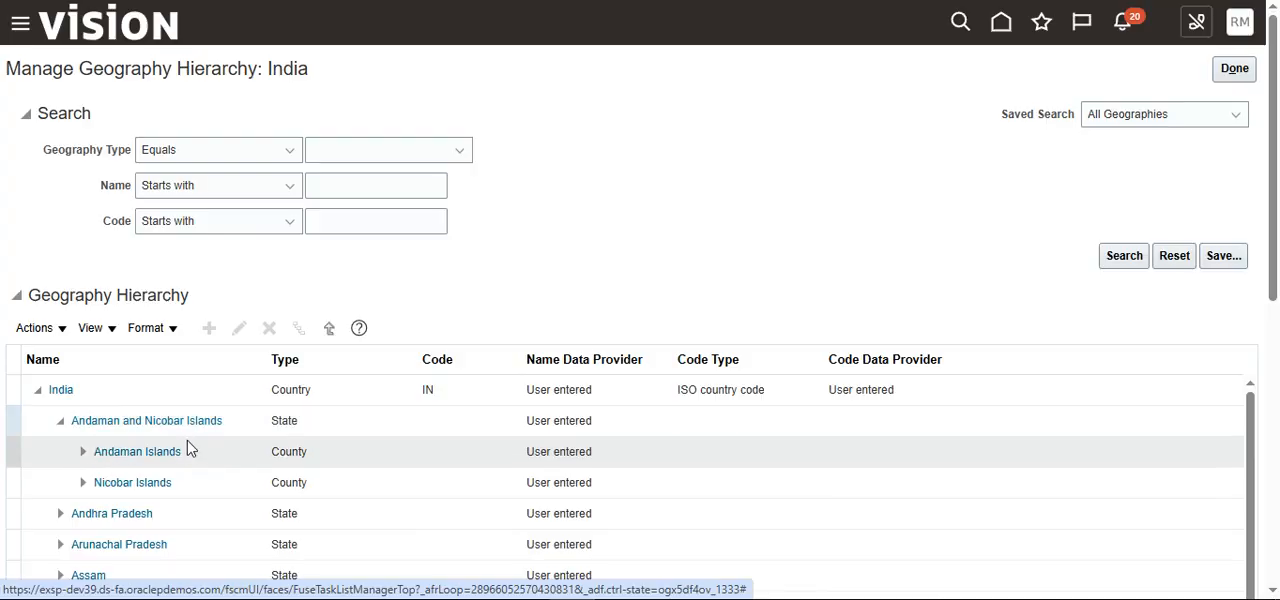
Step: Expand Andaman Islands in India's geography hierarchy to browse its towns, and expand the town Bakultala
click(85, 453)
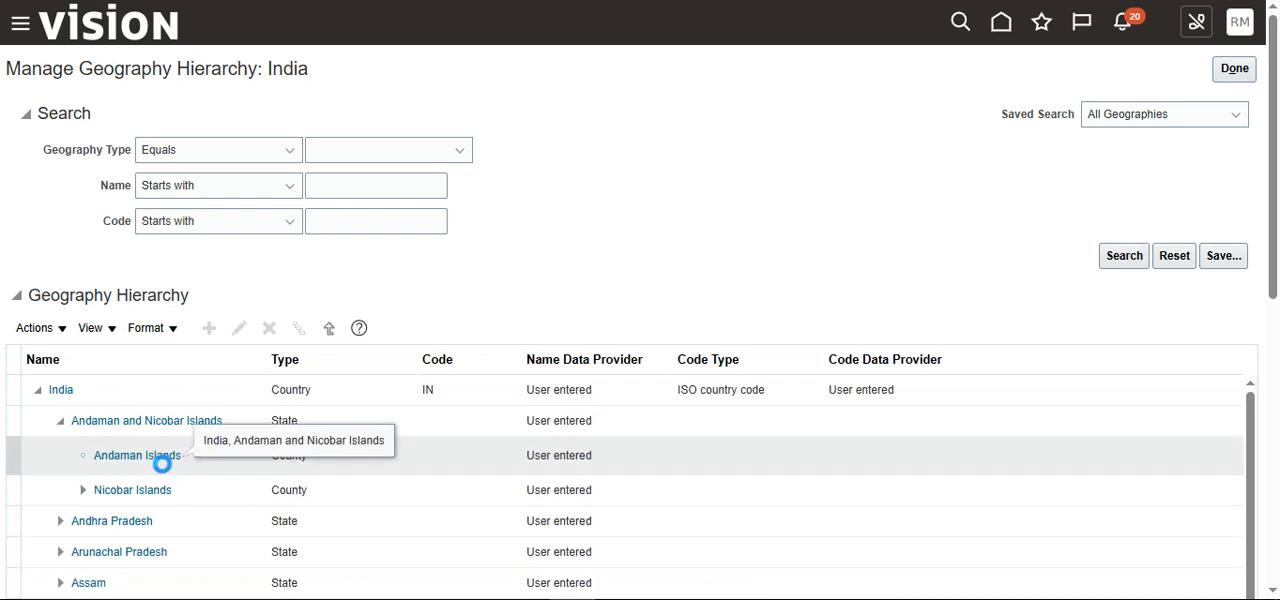
scroll(311, 484, down, 1)
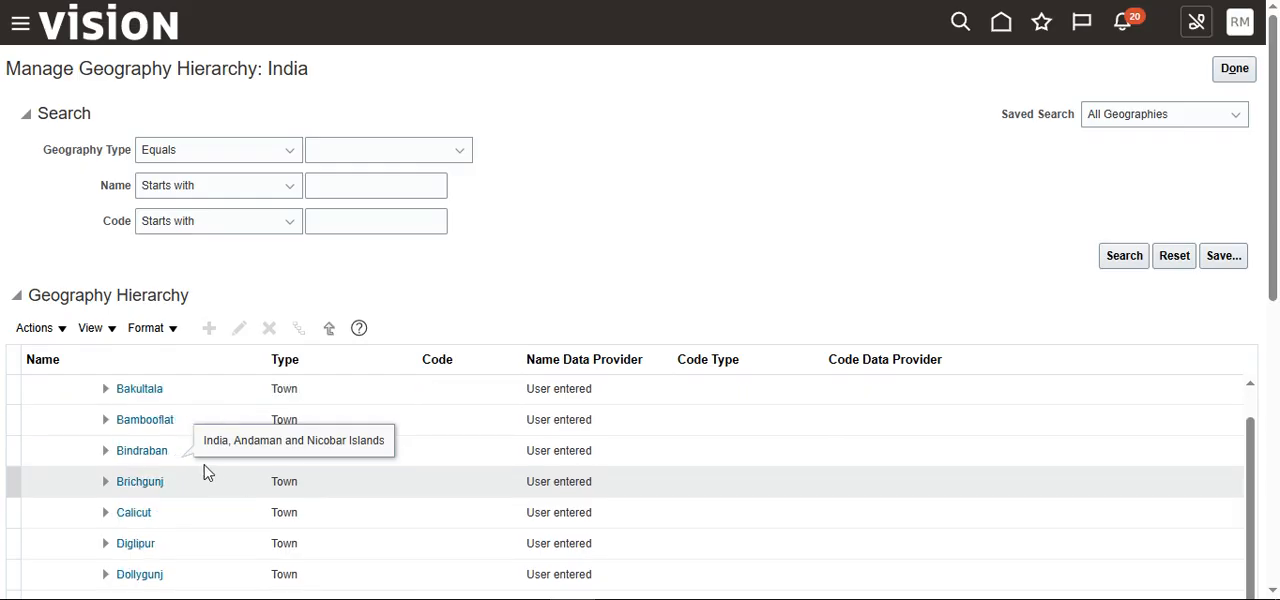
scroll(169, 428, up, 1)
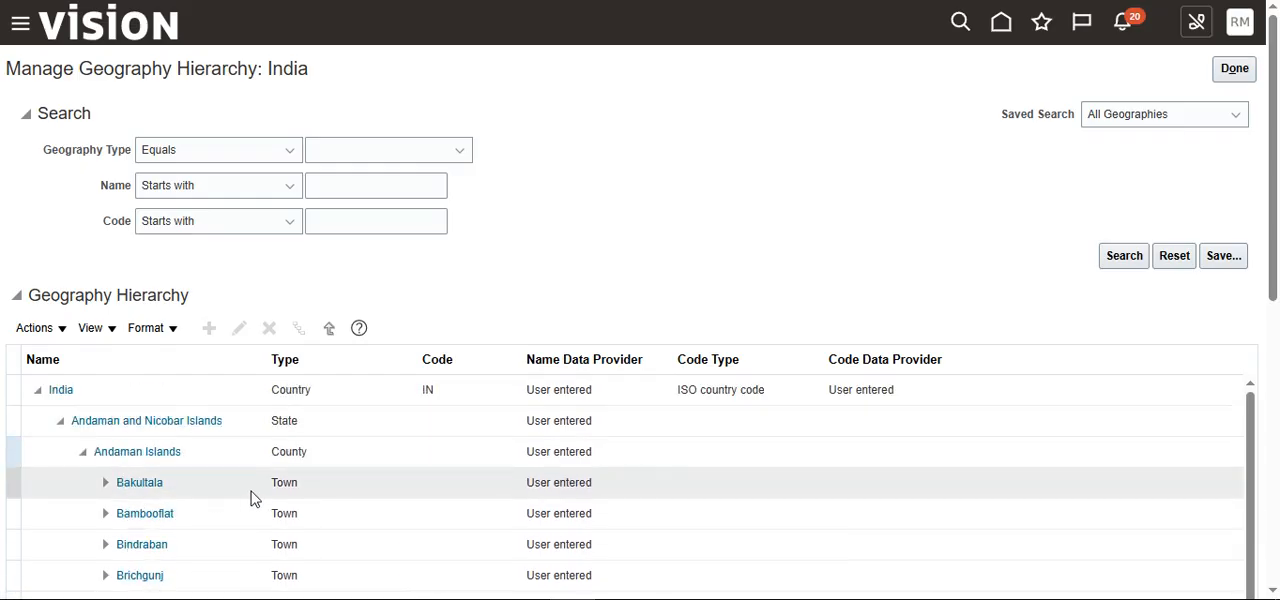
click(105, 484)
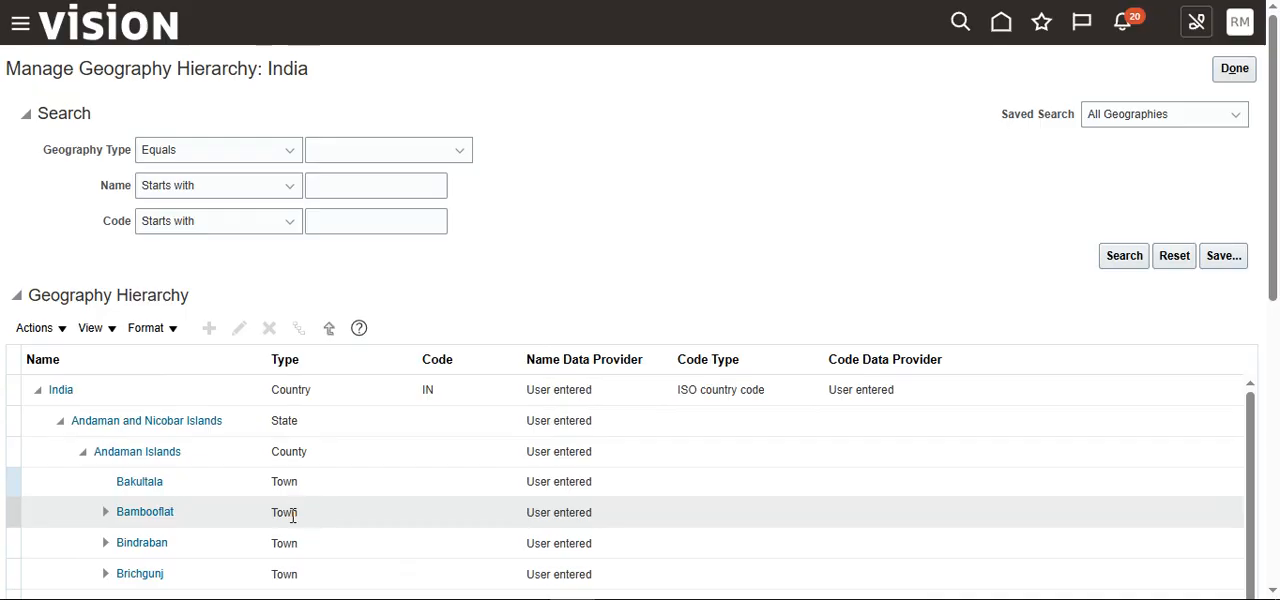
scroll(293, 528, down, 2)
scroll(293, 528, up, 2)
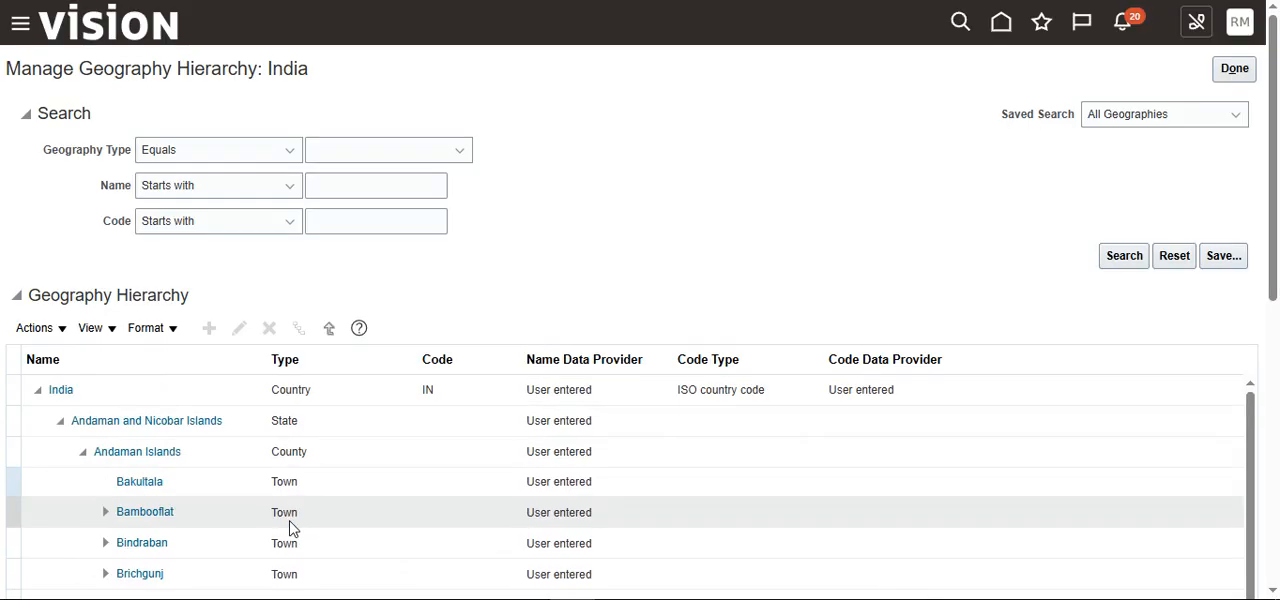
Step: Open the details of the town Bakultala, review its names and codes, and return to the Manage Geographies country list
click(150, 484)
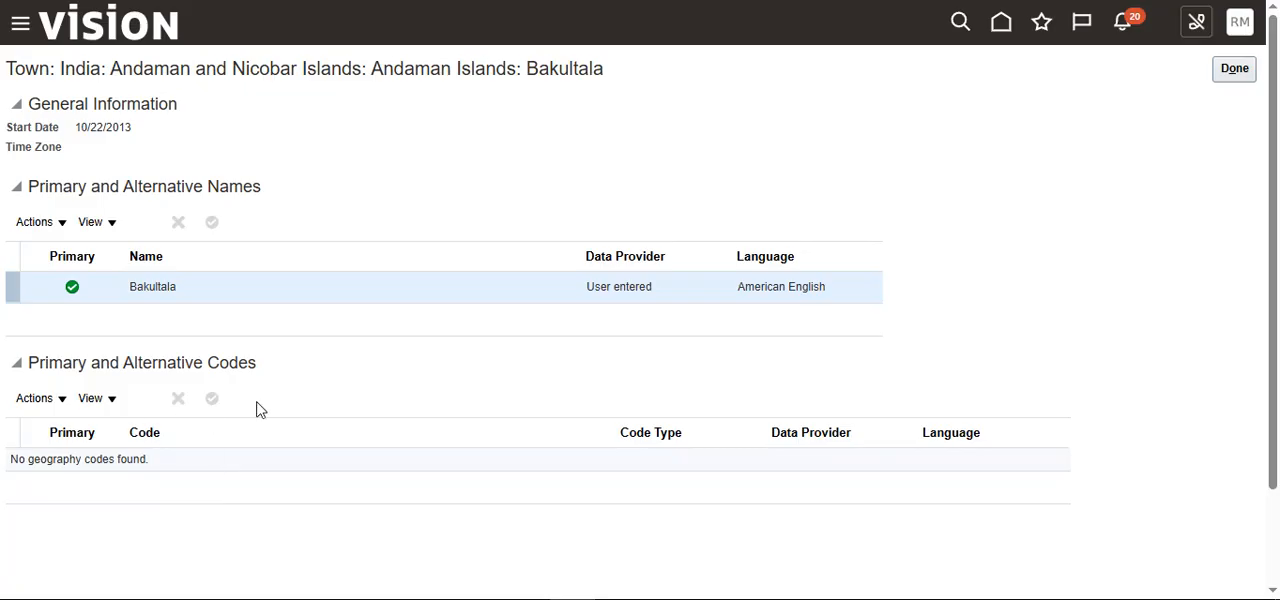
scroll(206, 511, down, 3)
scroll(210, 510, up, 3)
click(1235, 69)
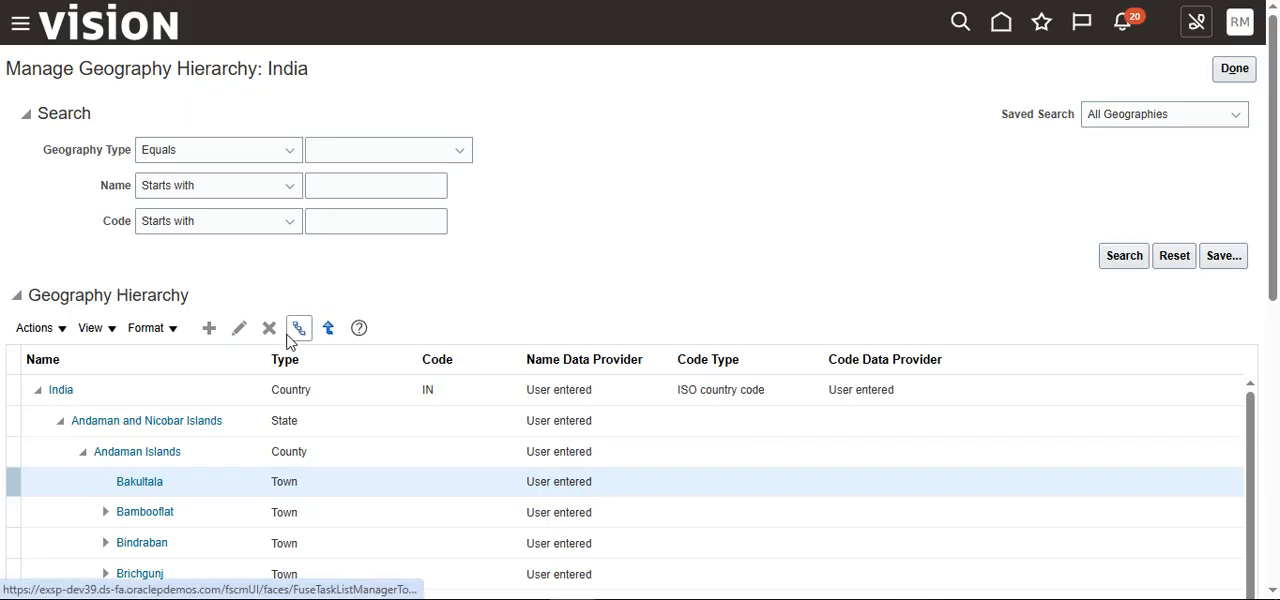
click(1235, 68)
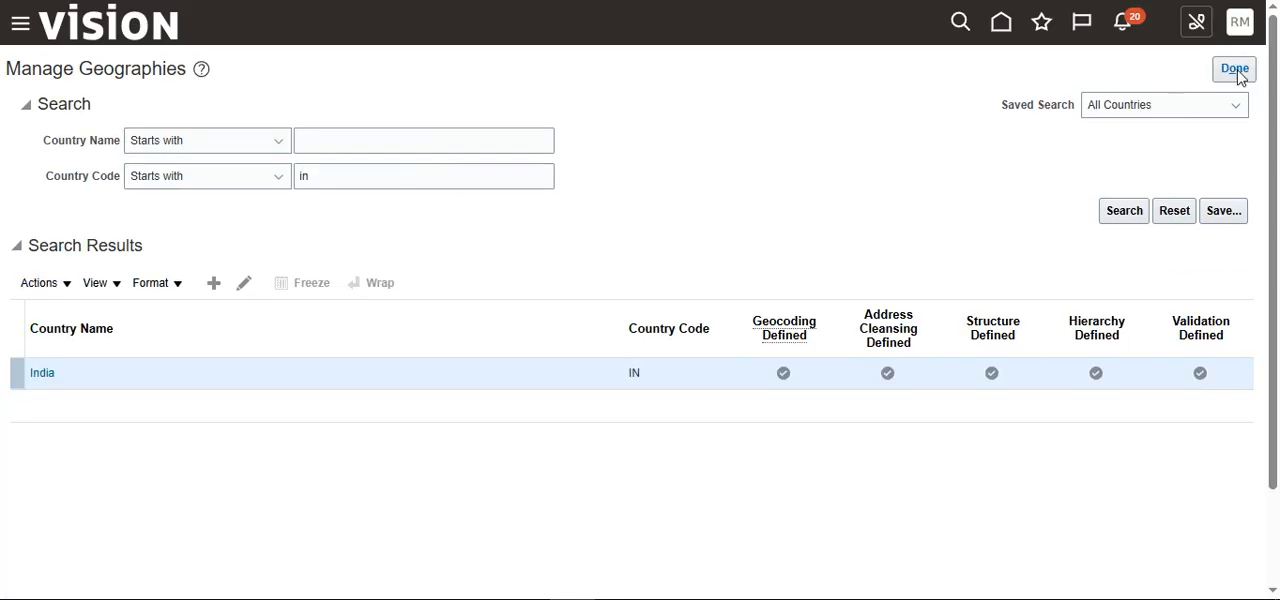
Step: Open India's geography validation and review its address styles and the geography mapping and validation settings
click(68, 286)
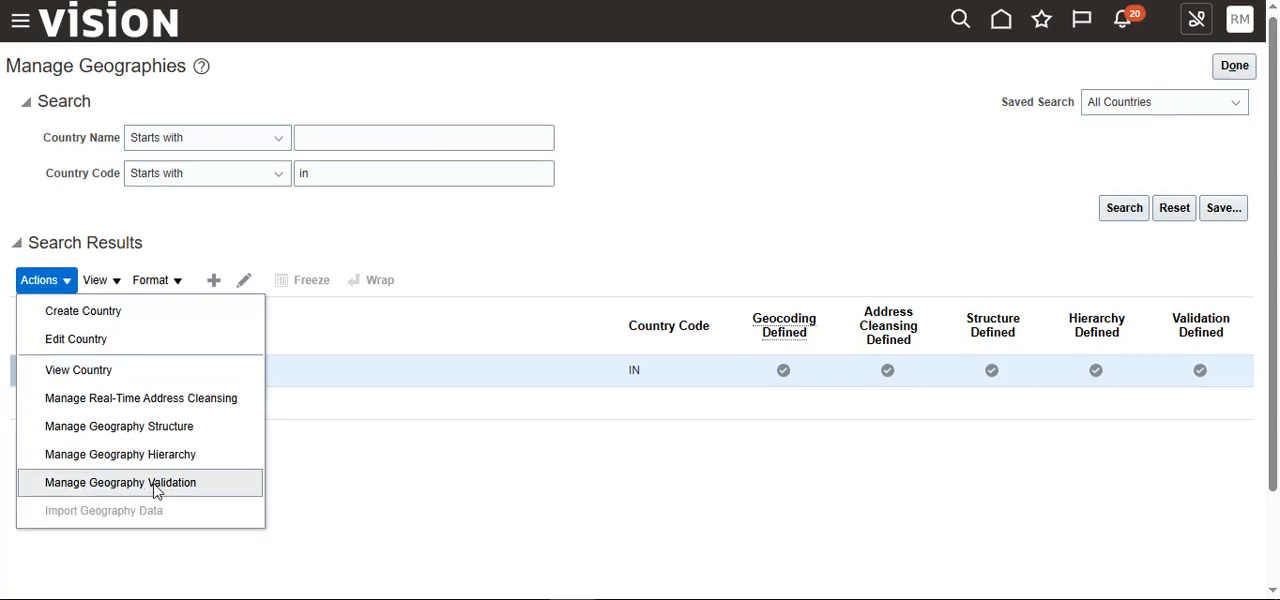
click(156, 484)
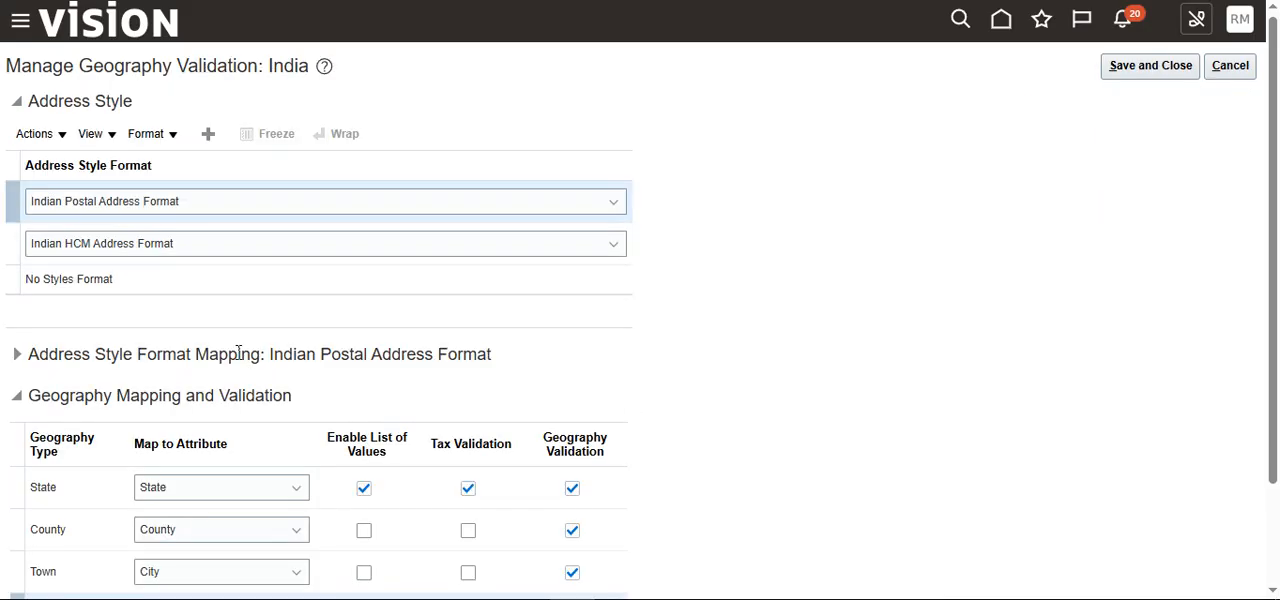
scroll(251, 395, down, 2)
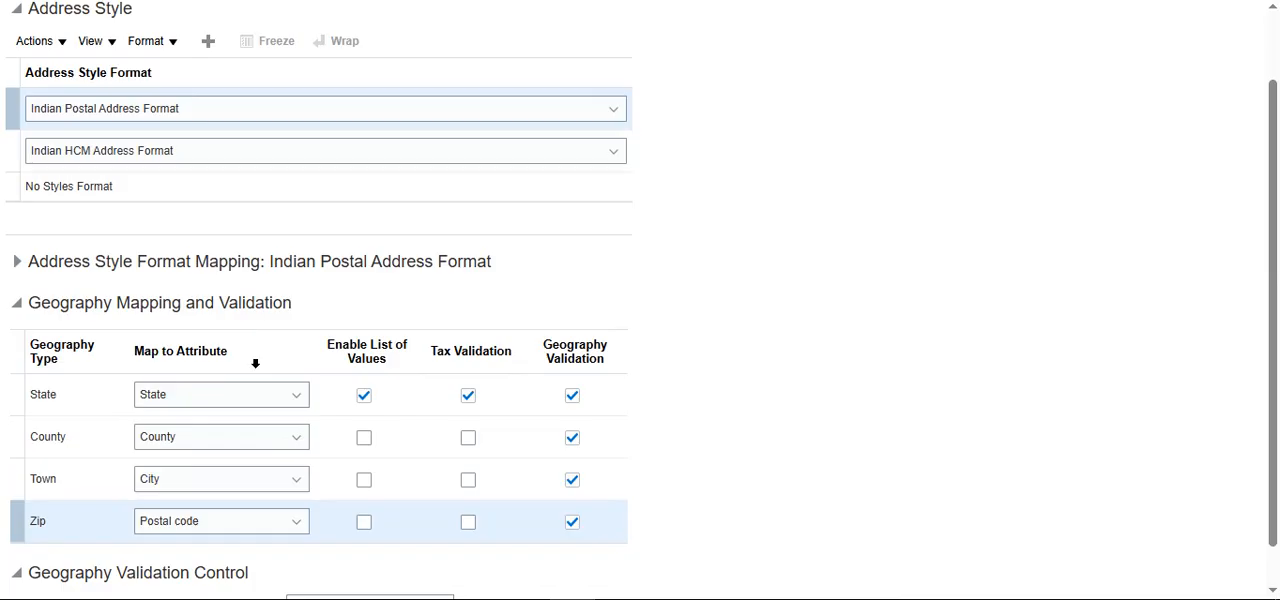
scroll(257, 360, up, 2)
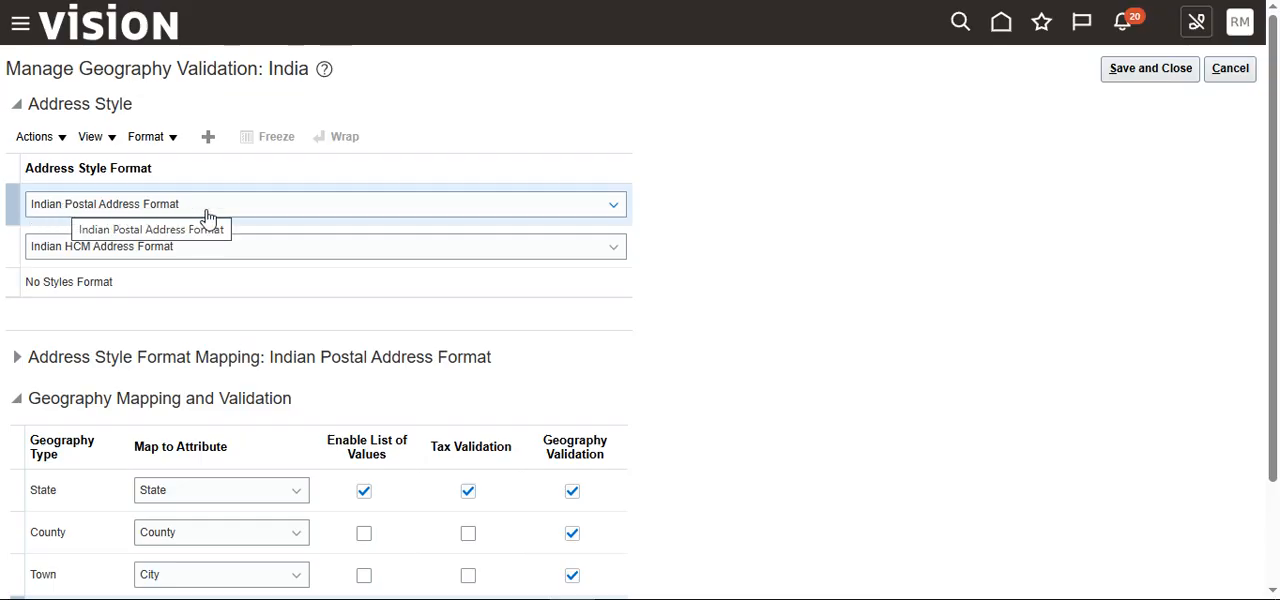
Step: Examine the format choices of both Indian address styles, keeping Indian HCM Address Format for the second one
click(323, 214)
click(316, 216)
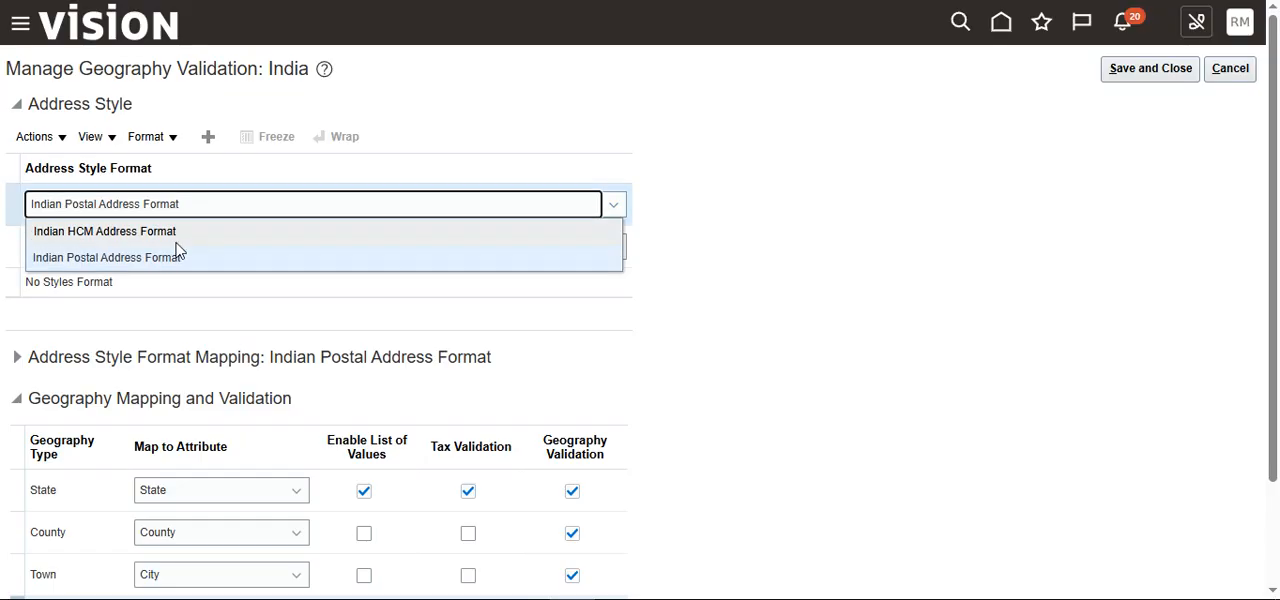
click(751, 313)
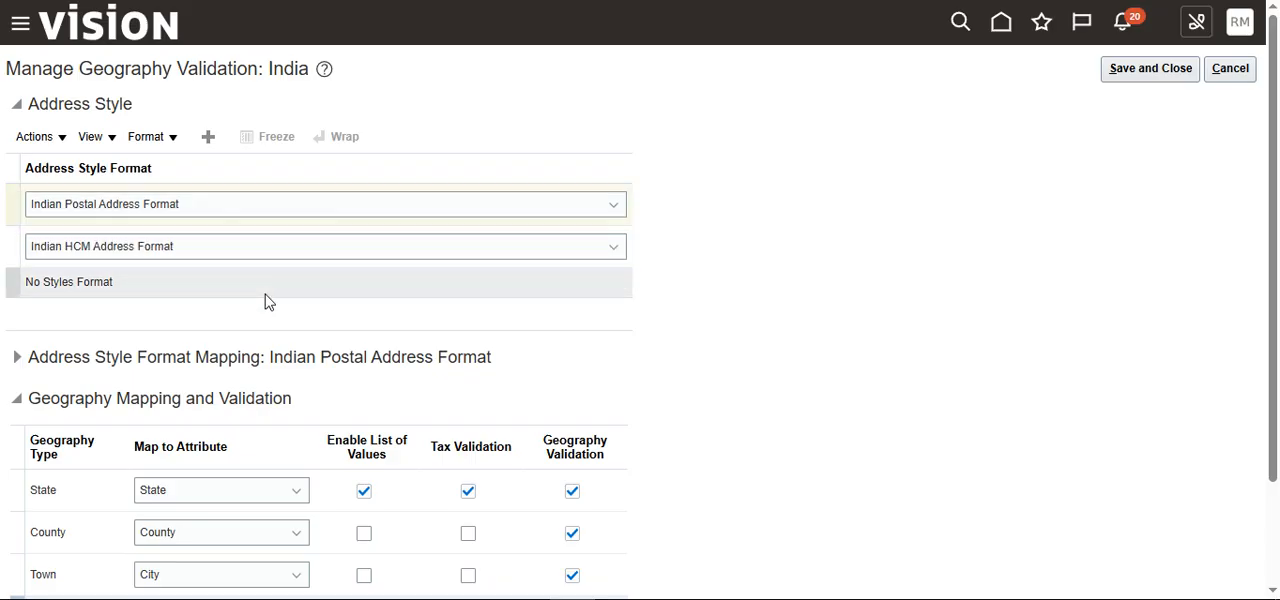
click(258, 295)
click(281, 262)
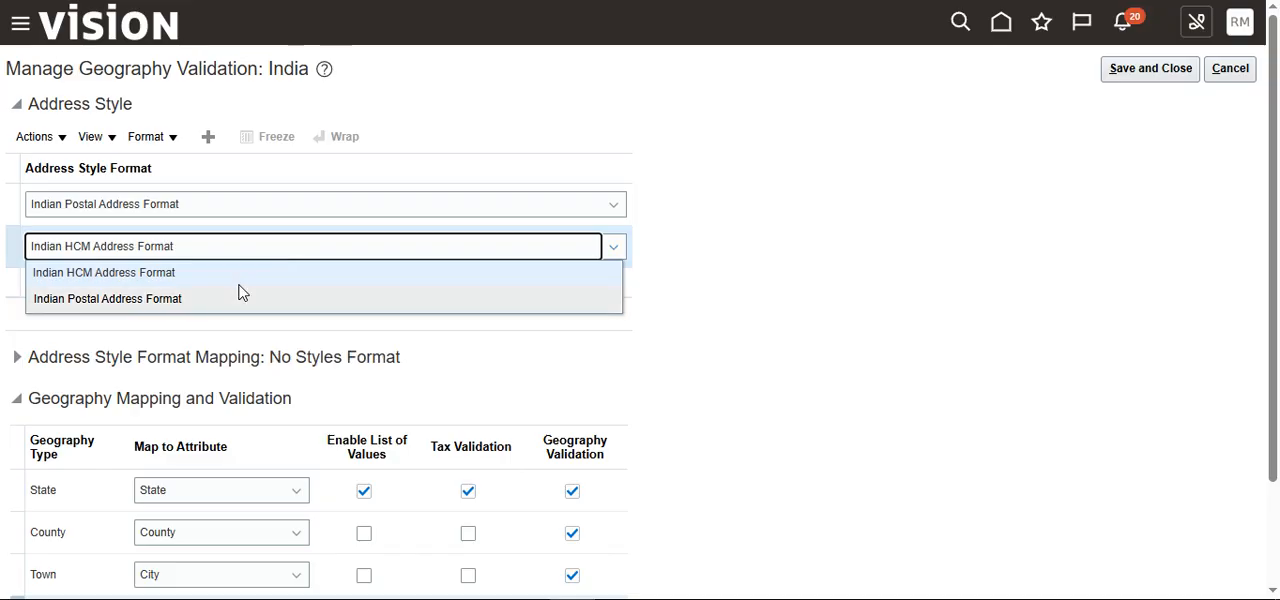
click(237, 280)
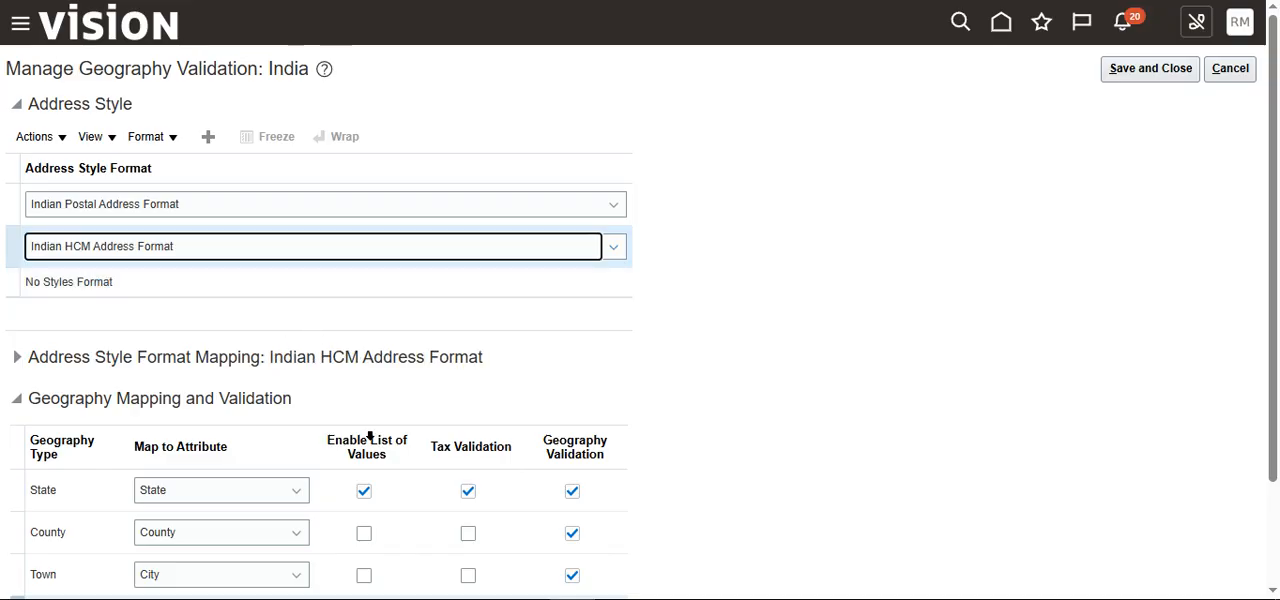
Step: Expand the format mapping of the Indian HCM Address Format and review its attributes alongside the geography mapping and validation settings
scroll(346, 451, down, 2)
click(20, 230)
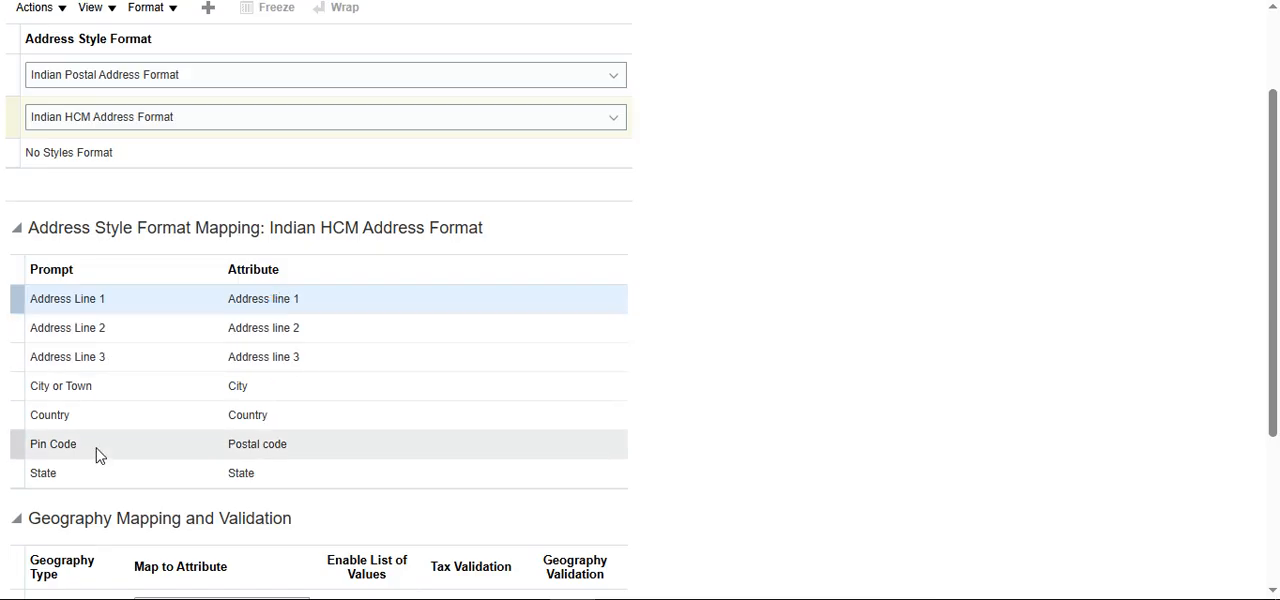
scroll(122, 410, down, 3)
scroll(320, 346, up, 3)
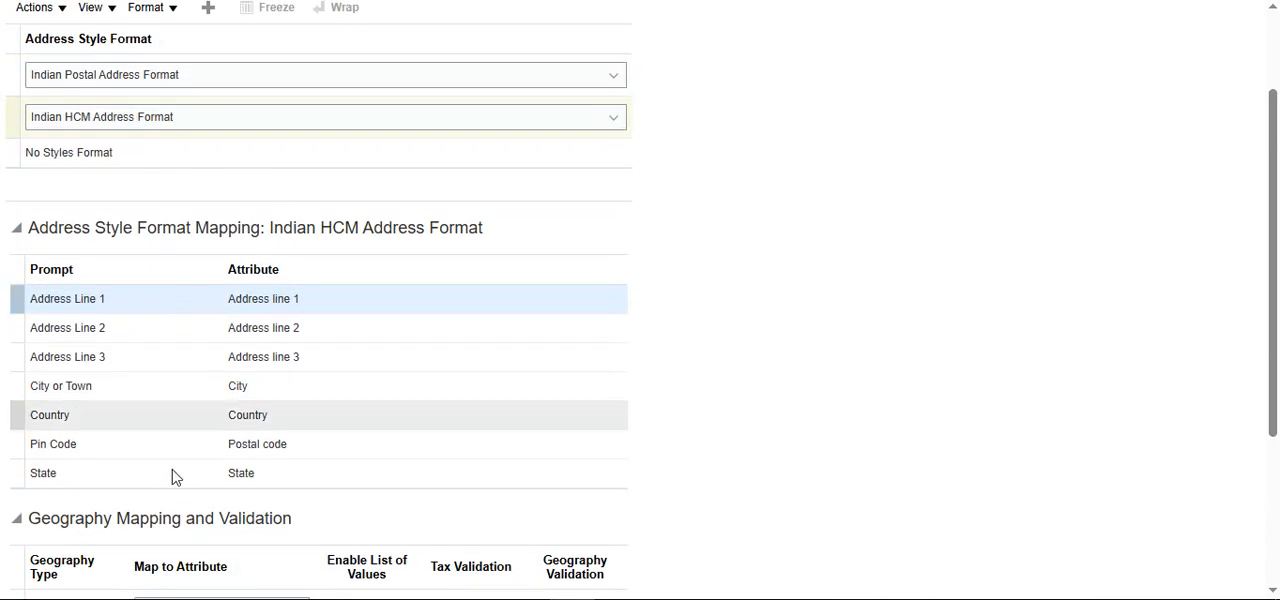
scroll(300, 290, down, 3)
scroll(303, 292, down, 1)
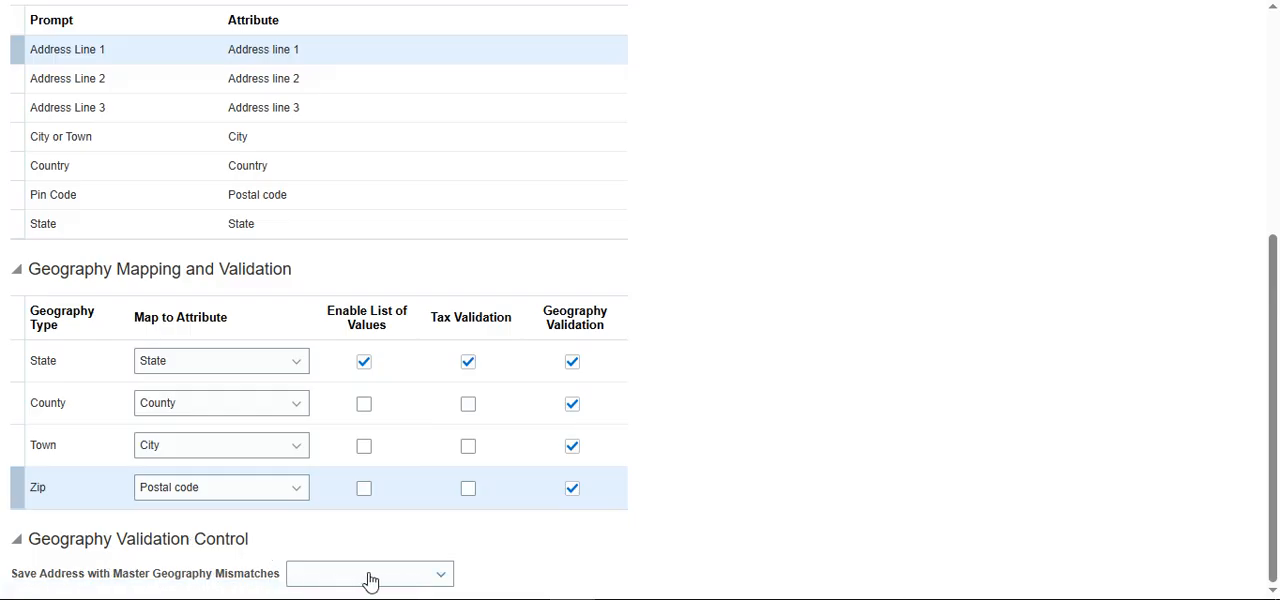
Step: Examine the options for saving addresses with master geography mismatches, cancel the geography validation and close Manage Geographies
click(437, 578)
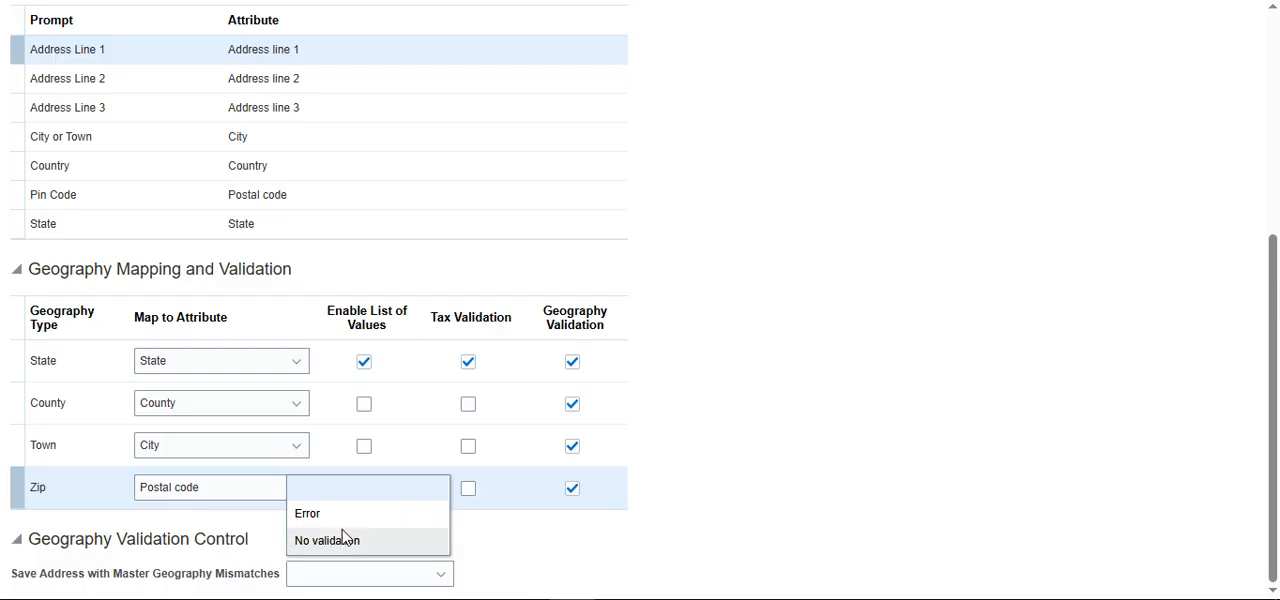
click(737, 536)
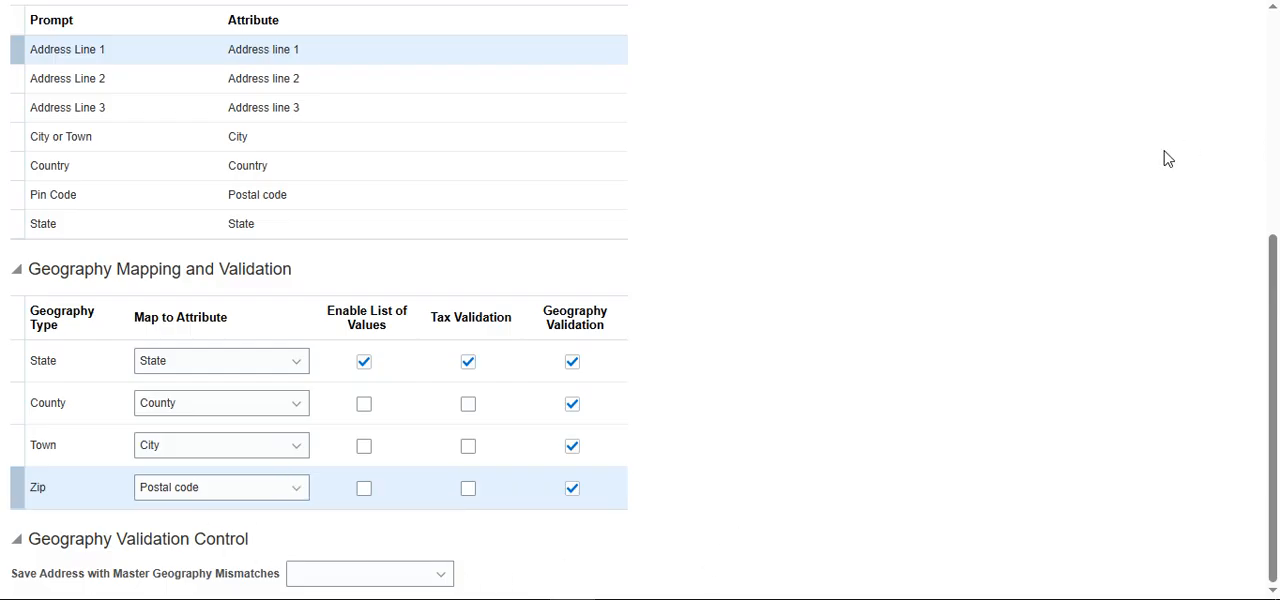
scroll(1170, 140, up, 4)
click(1228, 70)
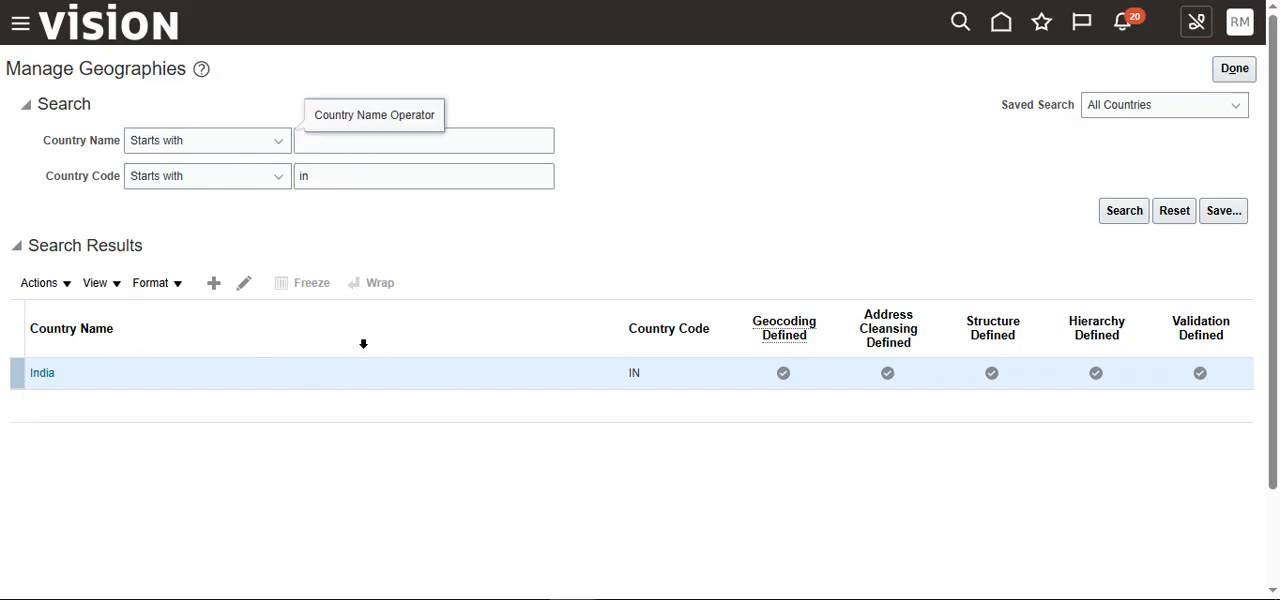
click(1246, 72)
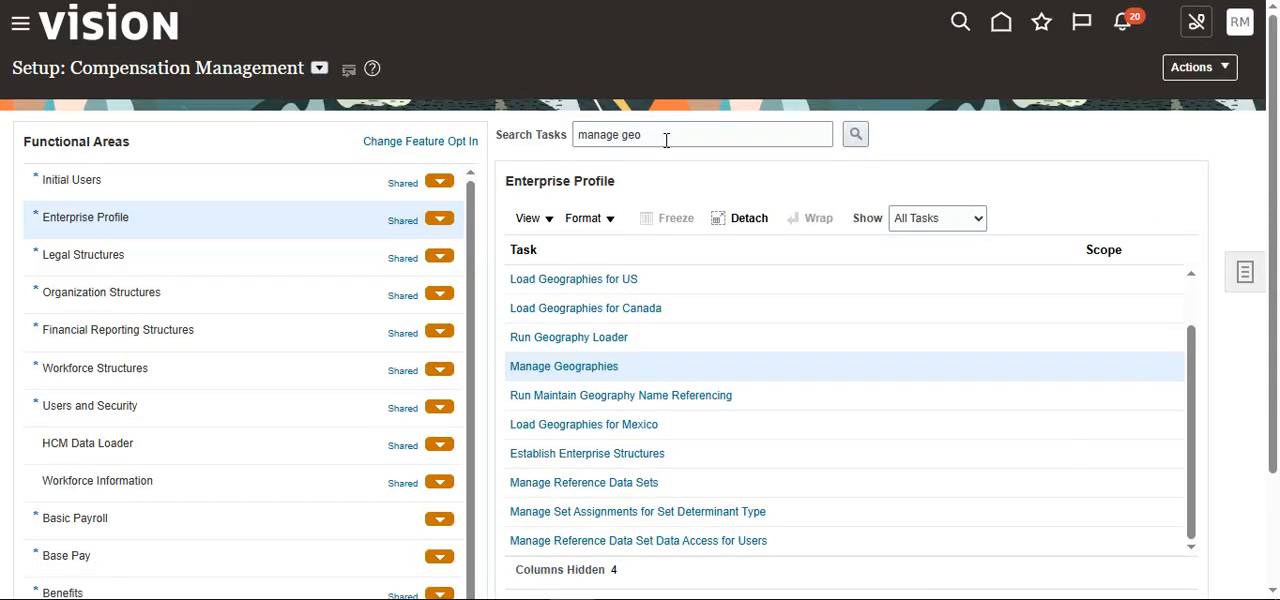
Step: Open the Establish Enterprise Structures task and create an enterprise configuration named "Ram Enterprise corporation ltd", with the name copied as its description
click(614, 453)
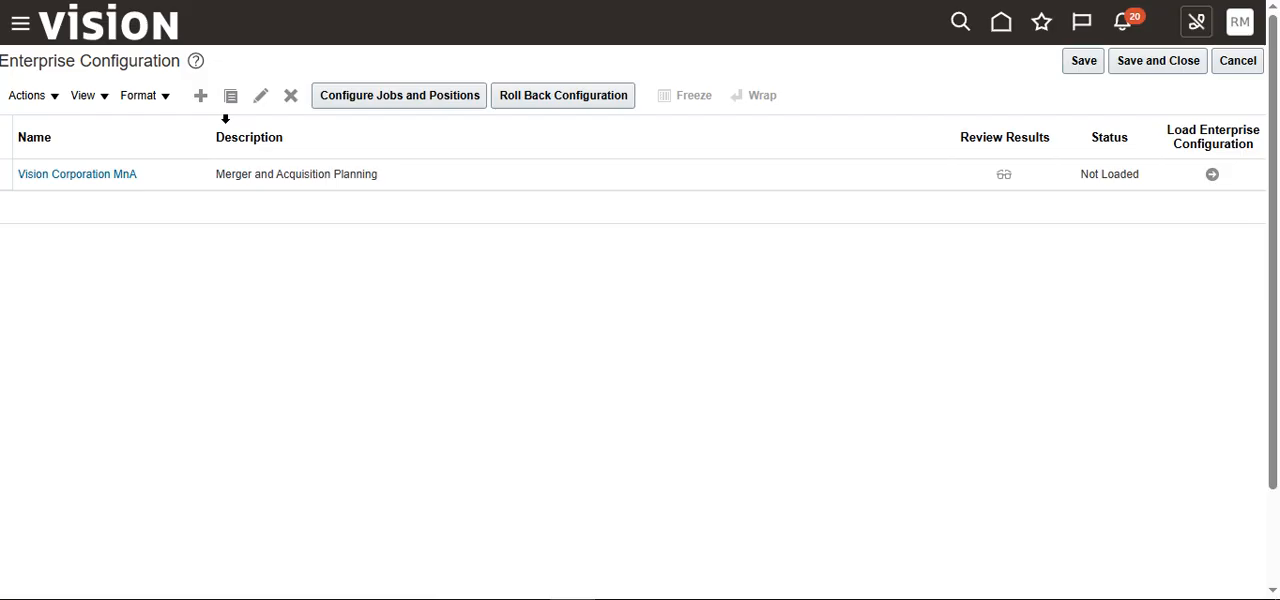
click(200, 97)
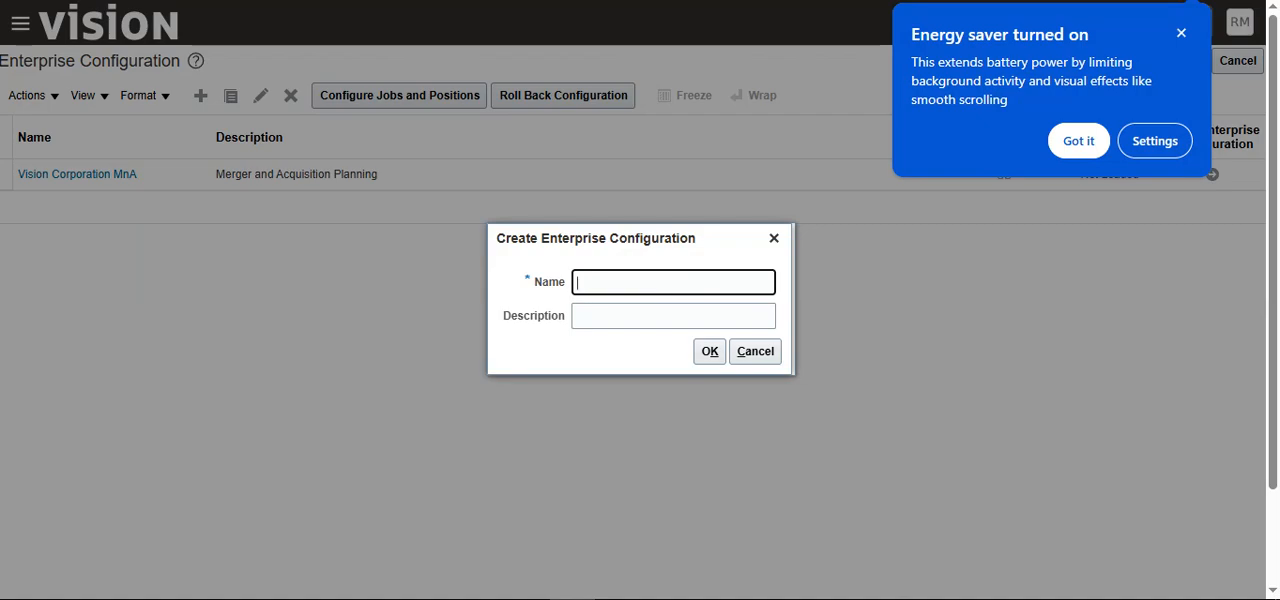
click(1181, 33)
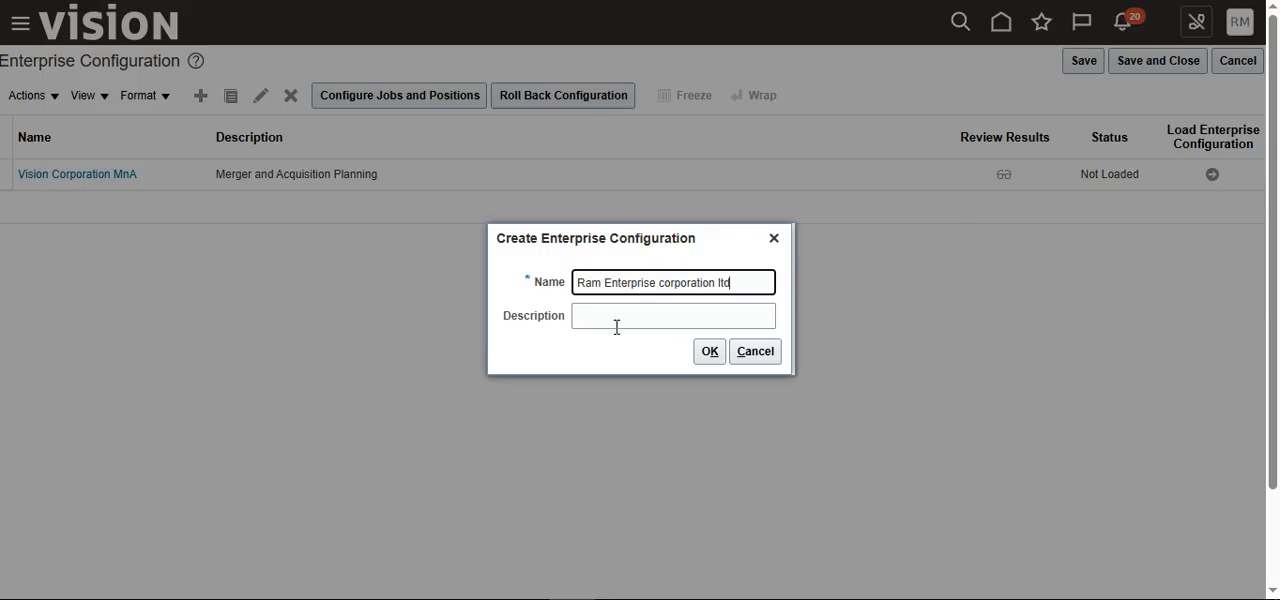
key(ctrl+a)
key(ctrl+c)
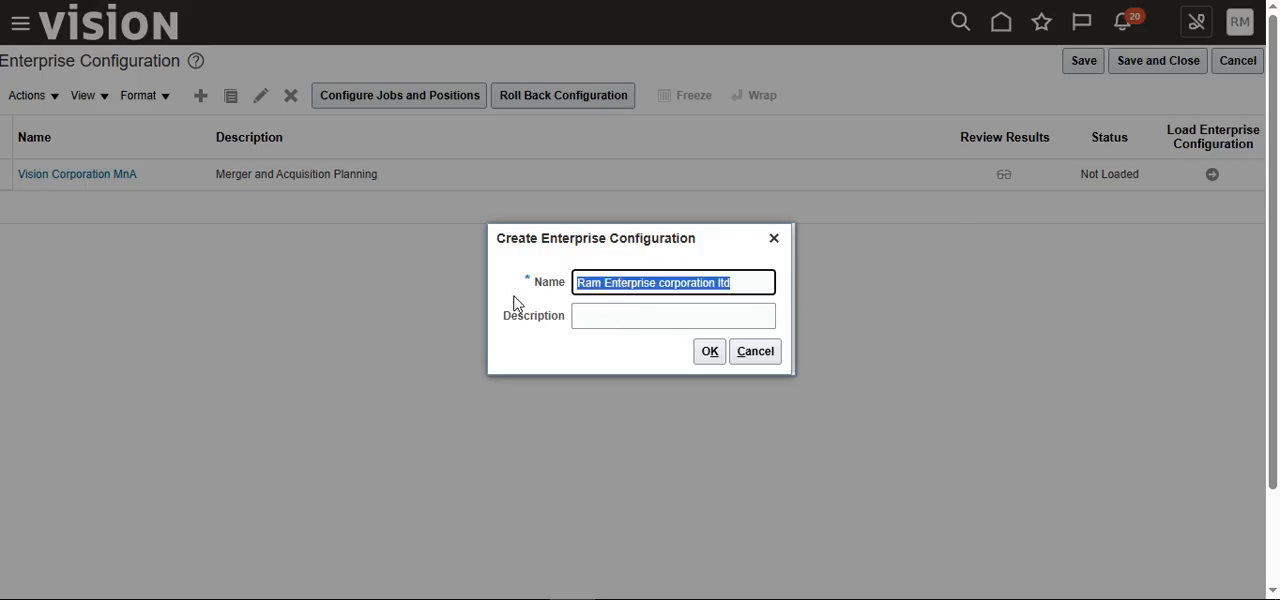
key(Tab)
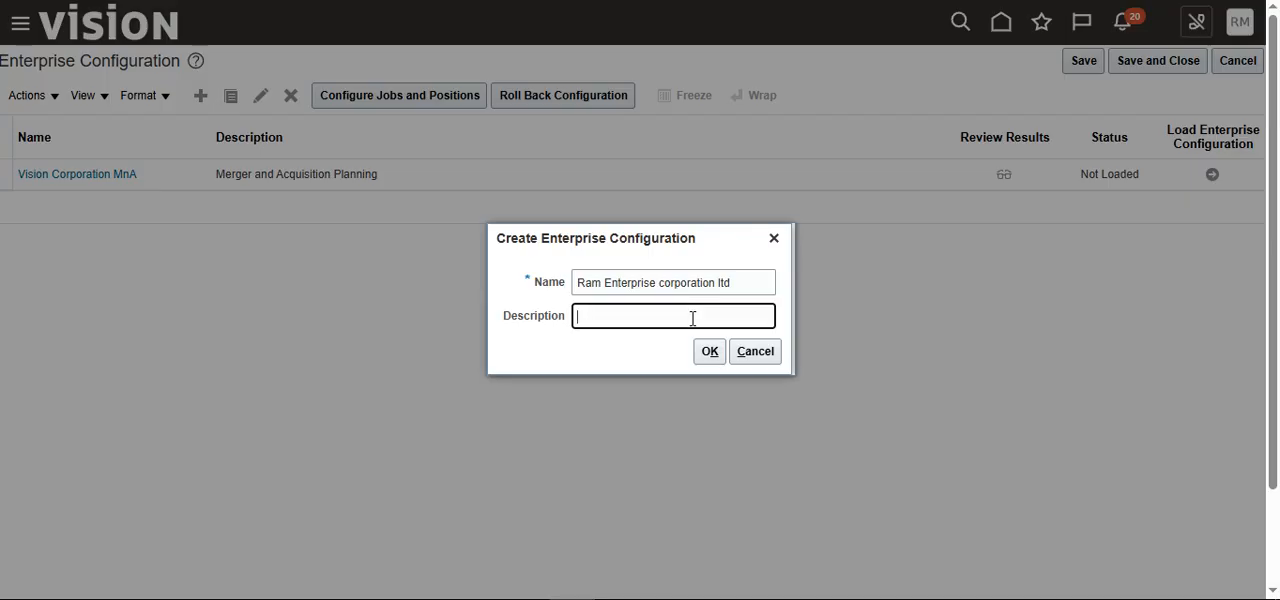
key(ctrl+v)
click(710, 352)
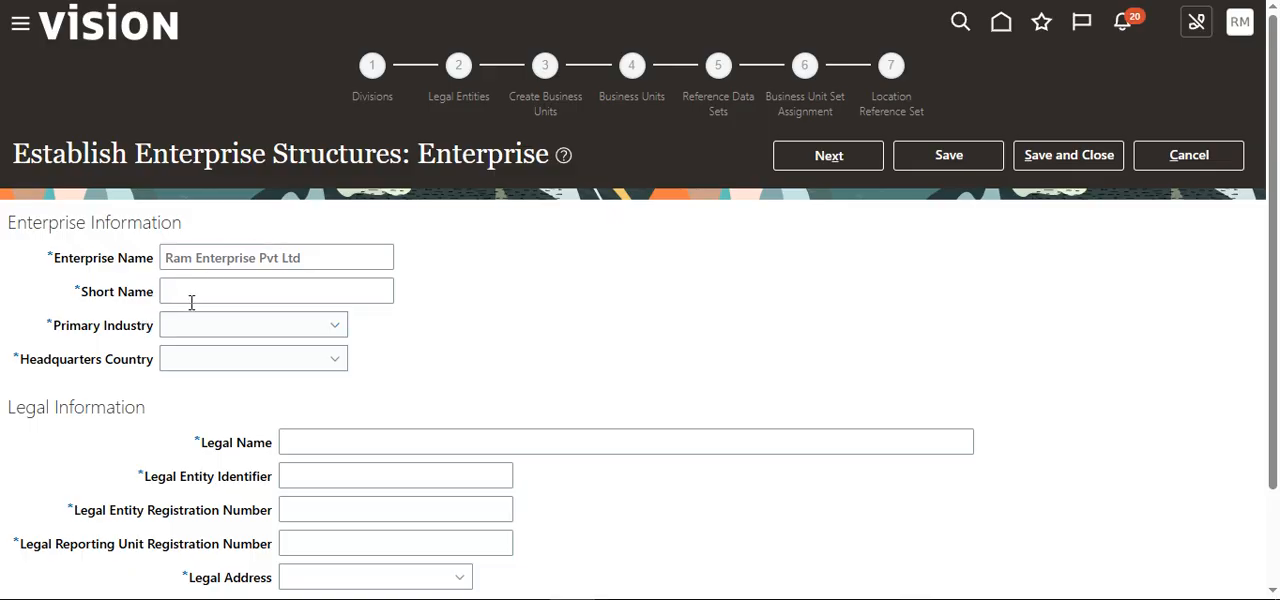
Step: Set the enterprise's short name to "Ram Enterp" and its primary industry to Construction
click(205, 290)
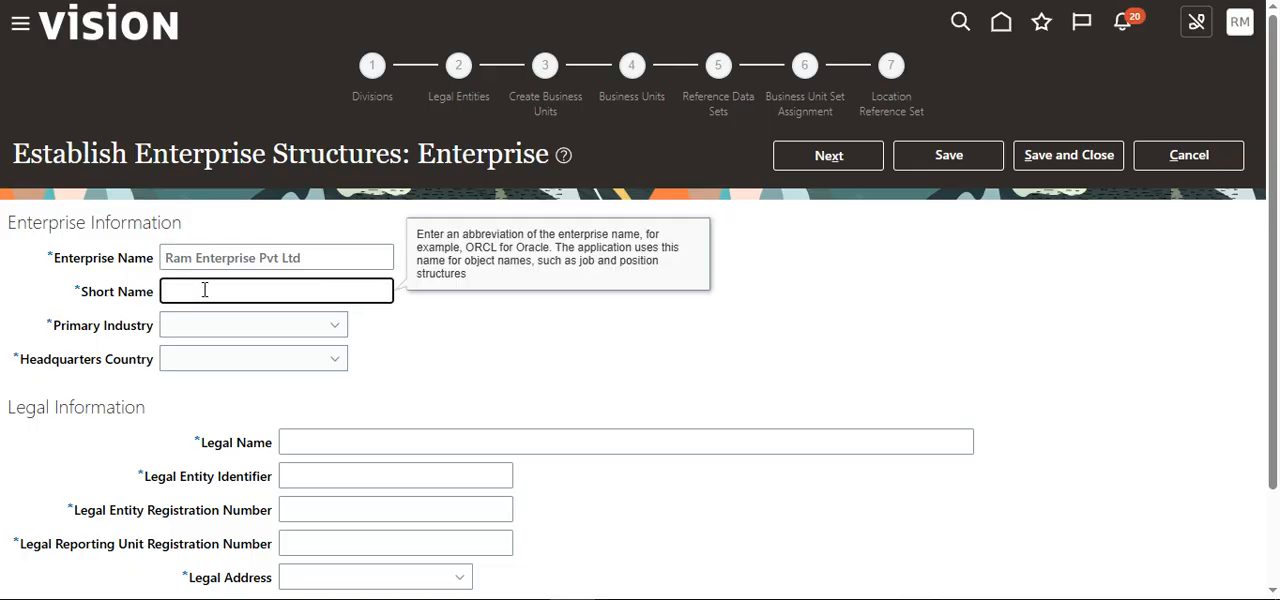
text(Ram Enterp)
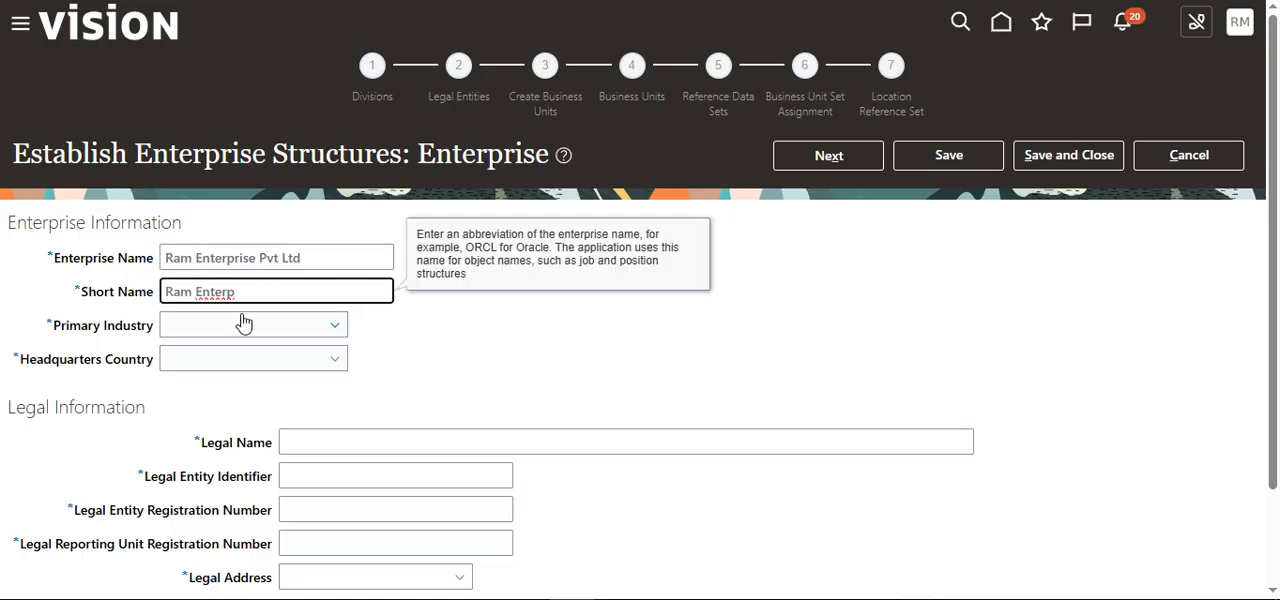
scroll(178, 303, down, 2)
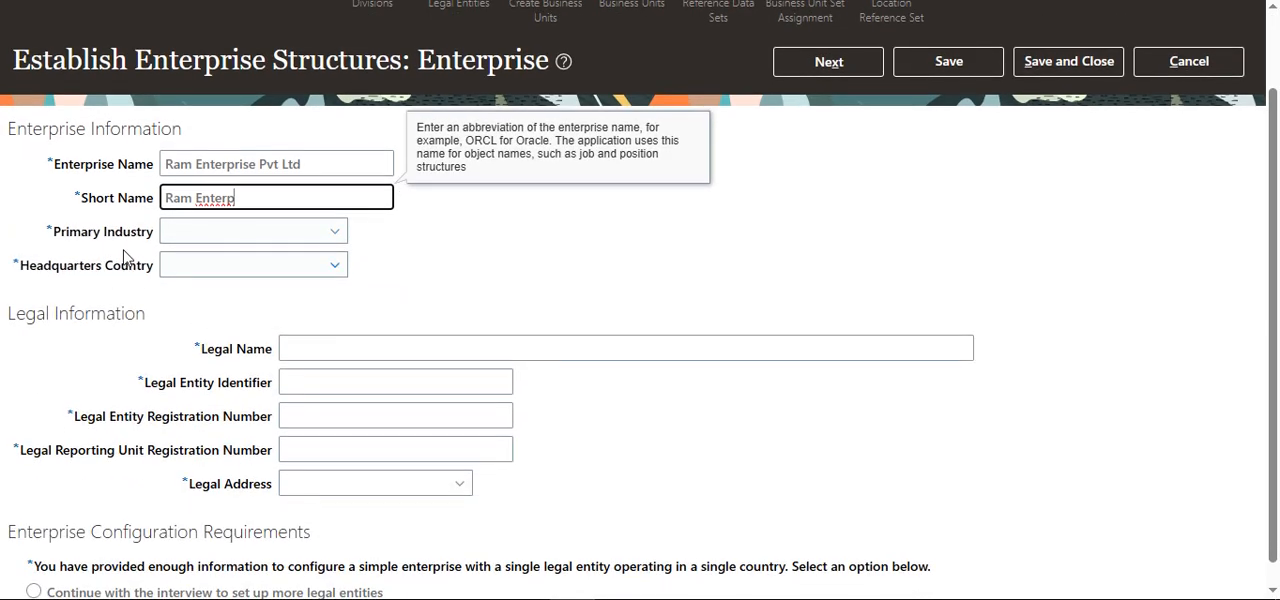
click(322, 234)
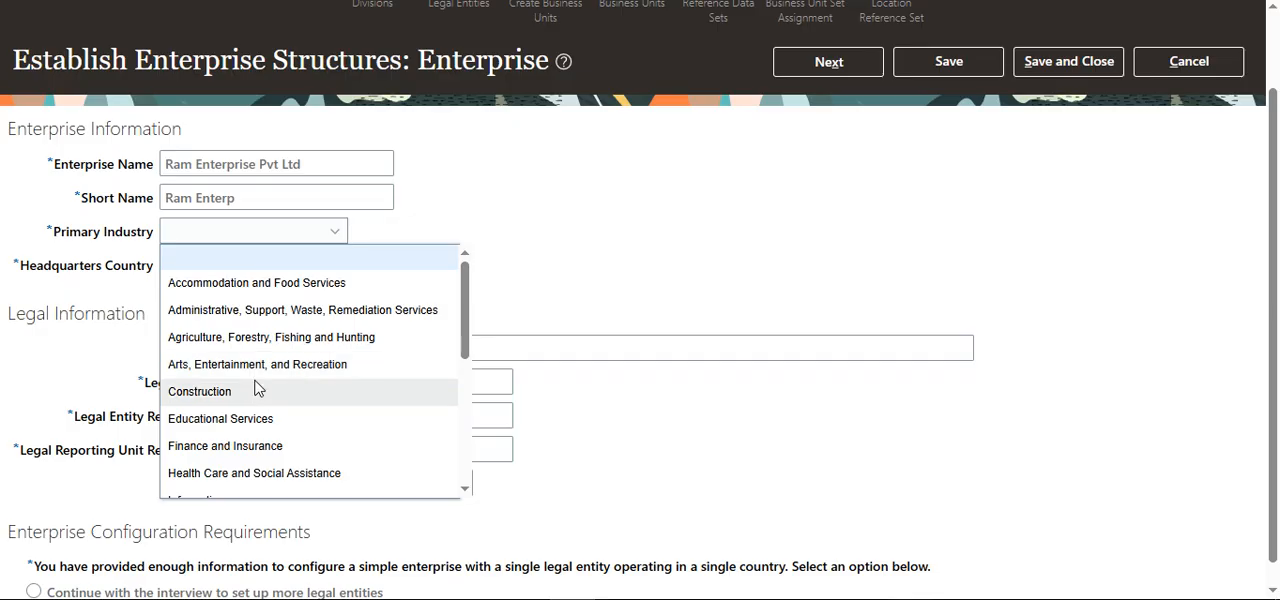
click(258, 392)
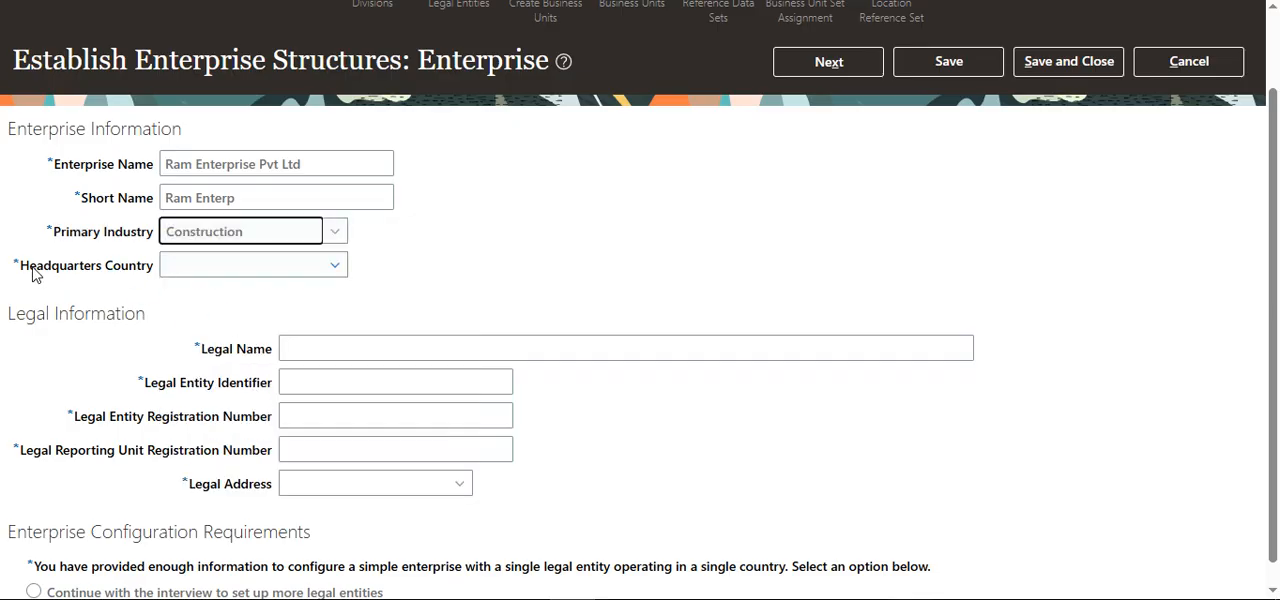
Step: Set the enterprise's headquarters country to India
click(338, 268)
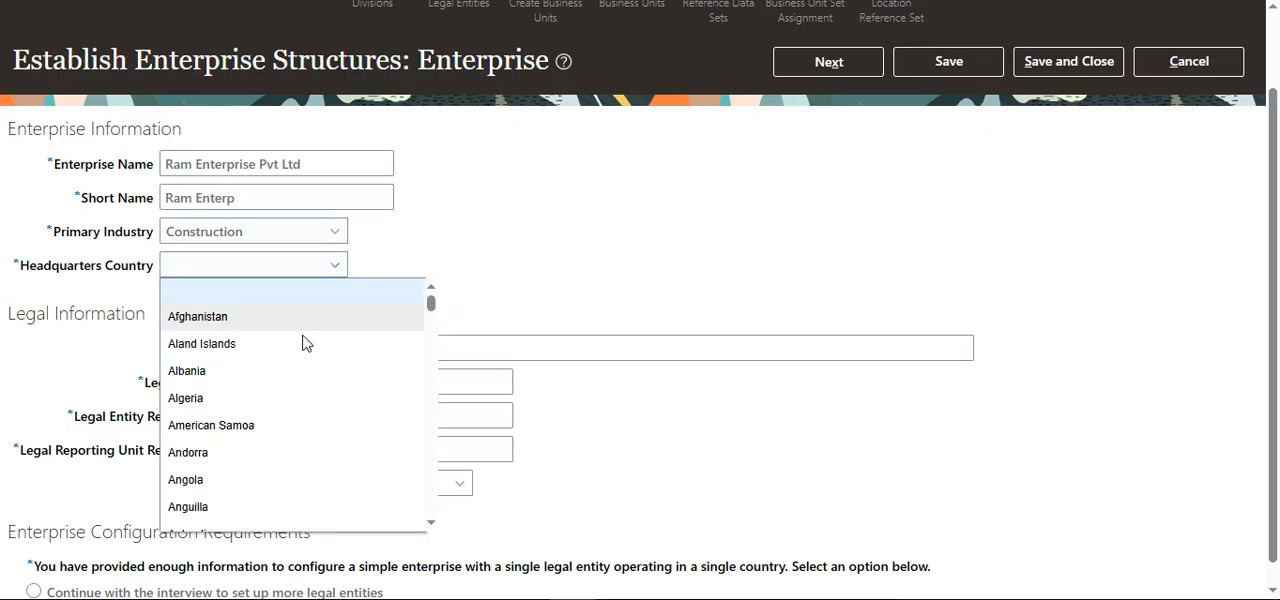
scroll(270, 423, down, 3)
scroll(270, 423, down, 6)
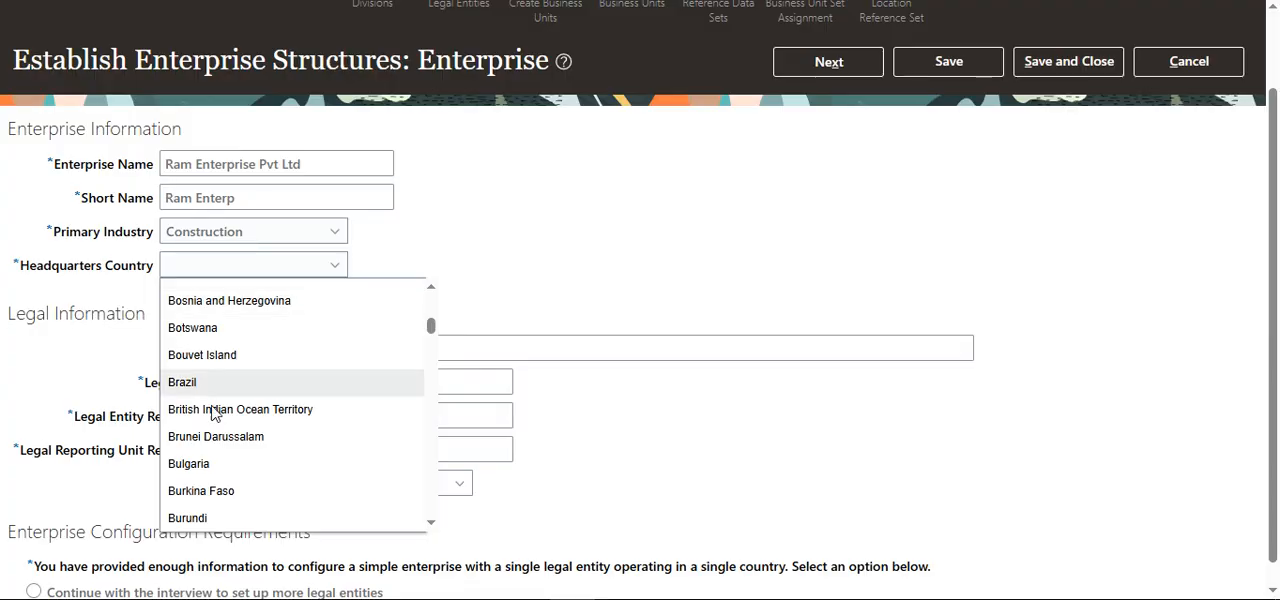
scroll(214, 414, down, 1)
scroll(205, 462, down, 10)
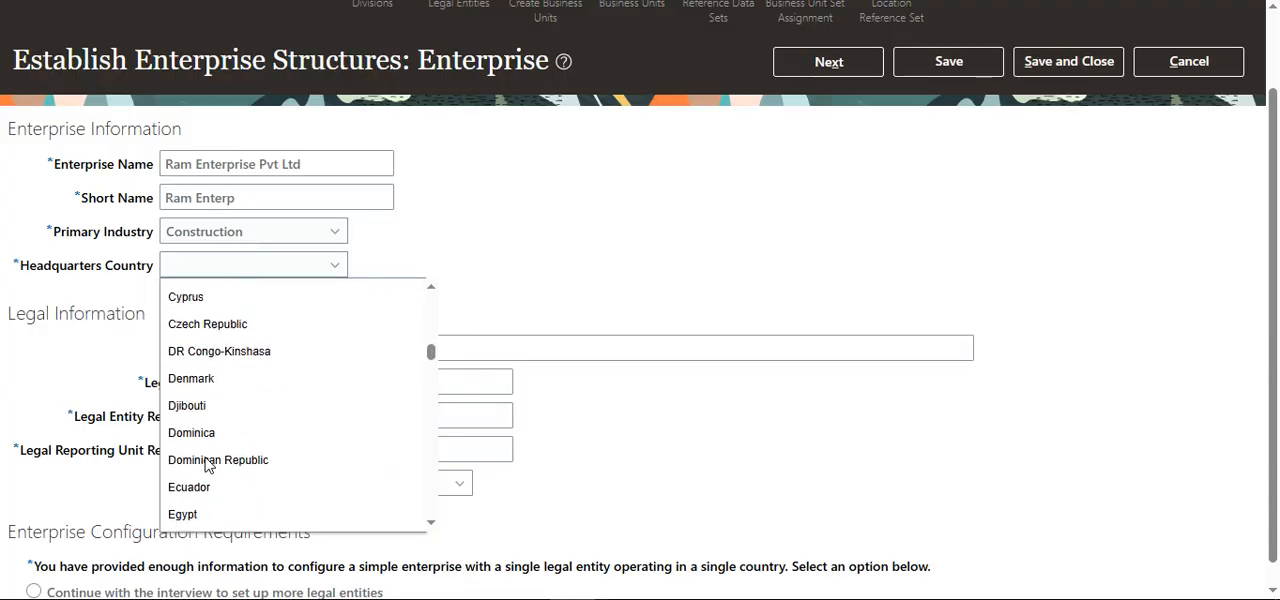
scroll(206, 462, down, 10)
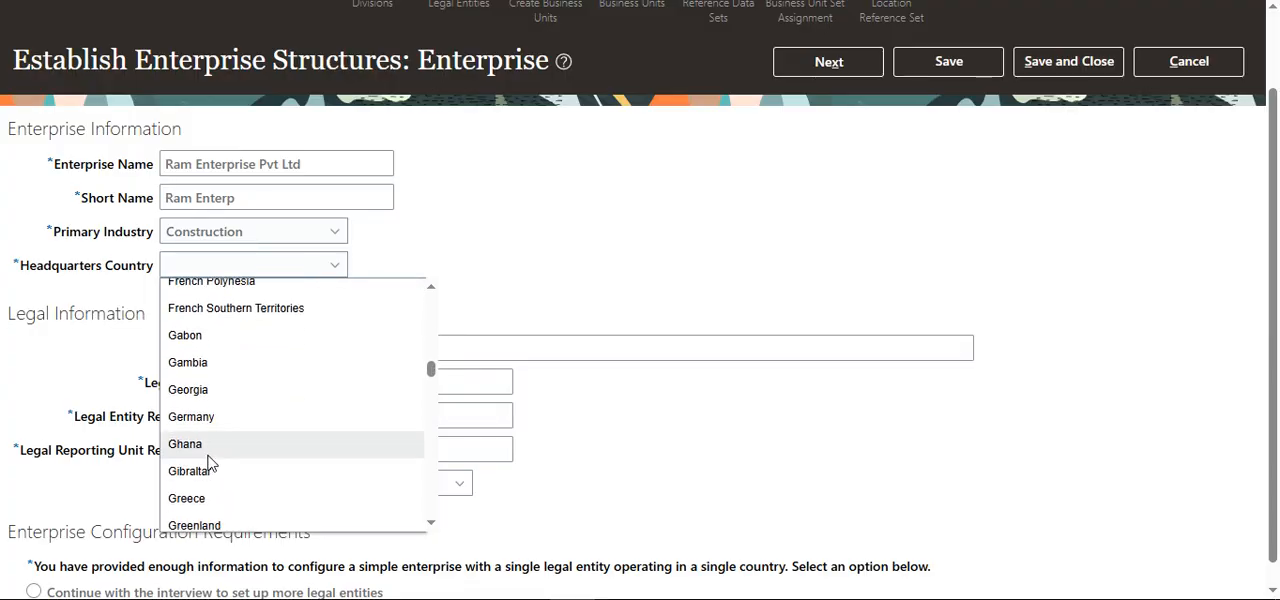
scroll(208, 460, down, 6)
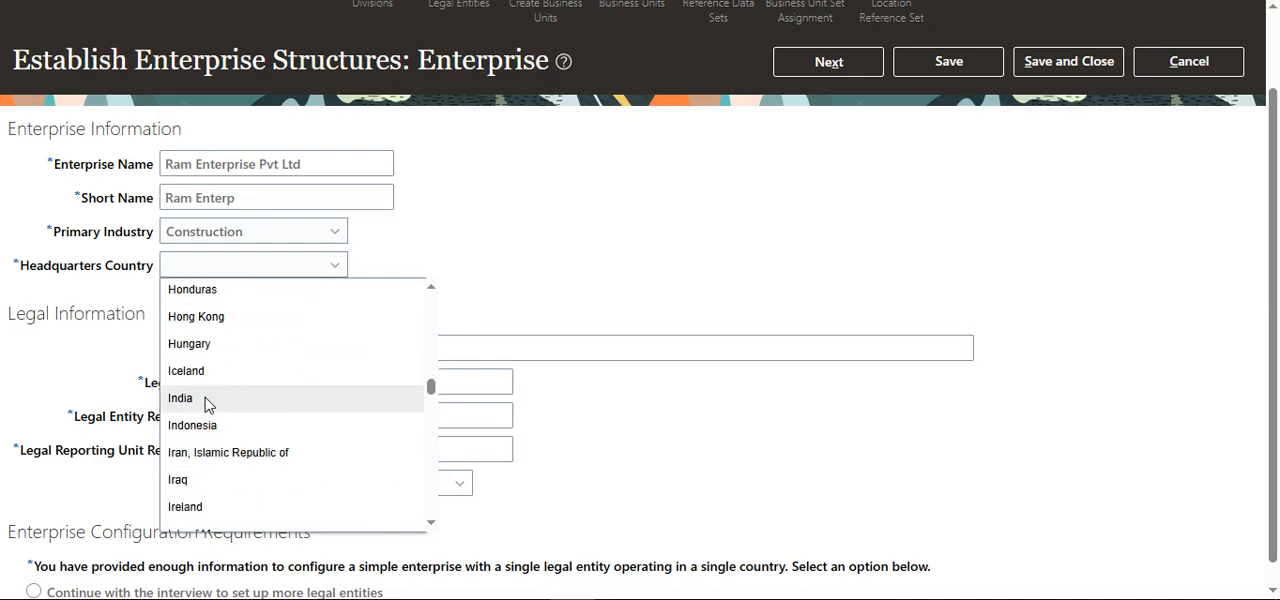
click(284, 402)
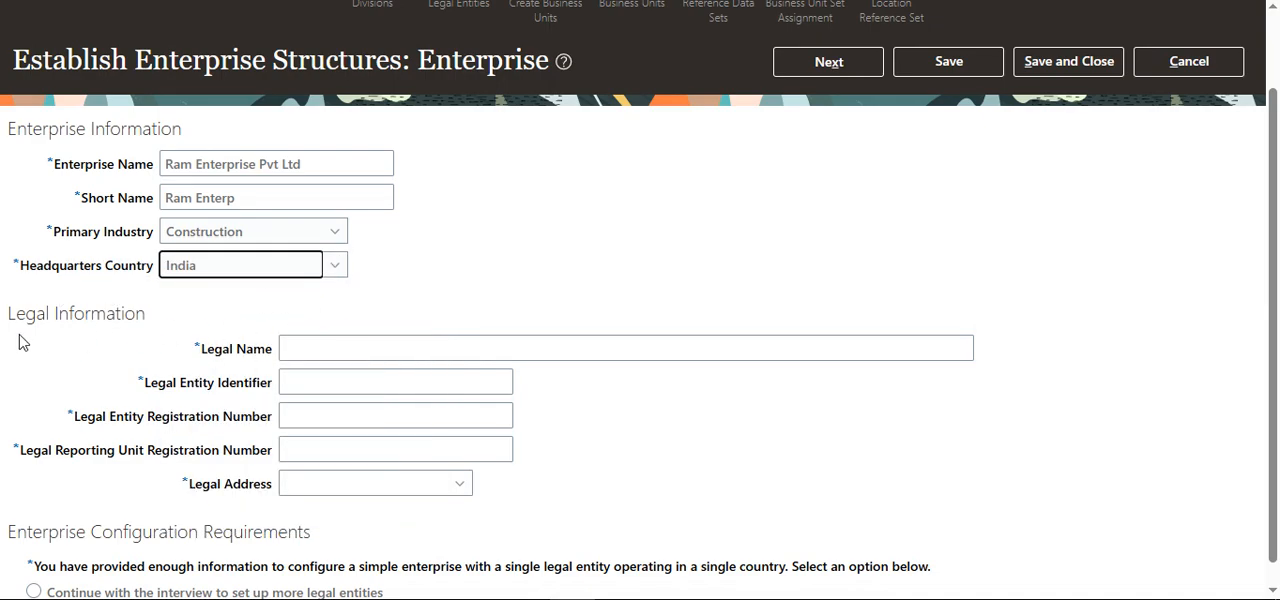
Step: Enter "Ram india pvt ltd" as the legal name in the enterprise's legal information
scroll(47, 338, down, 1)
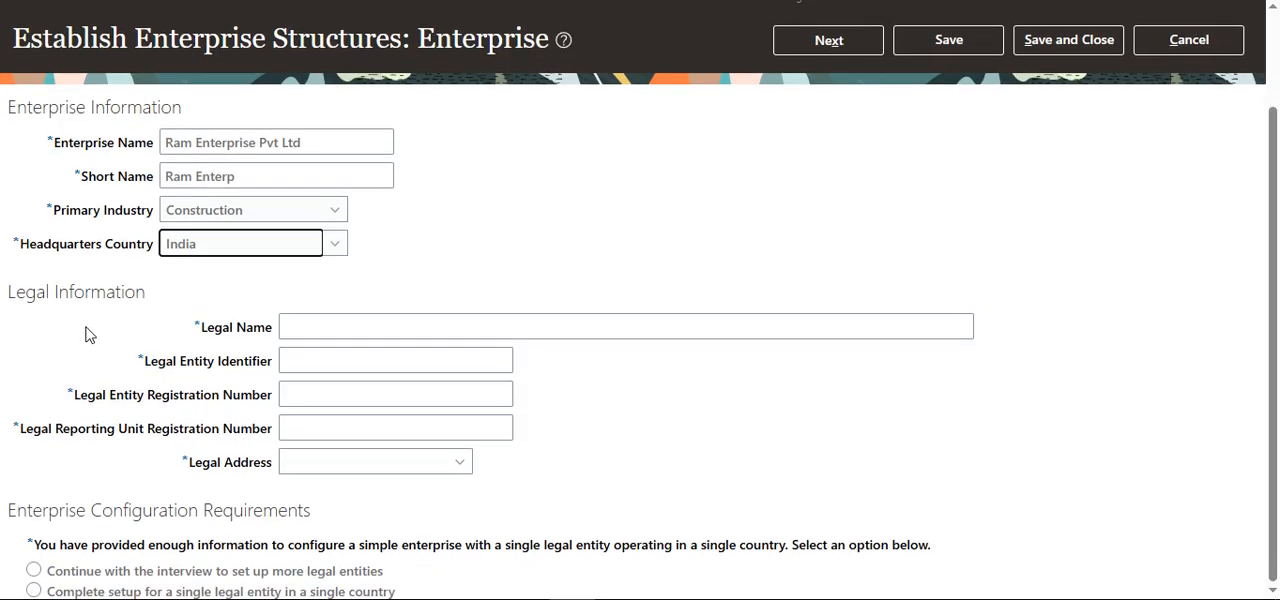
click(303, 328)
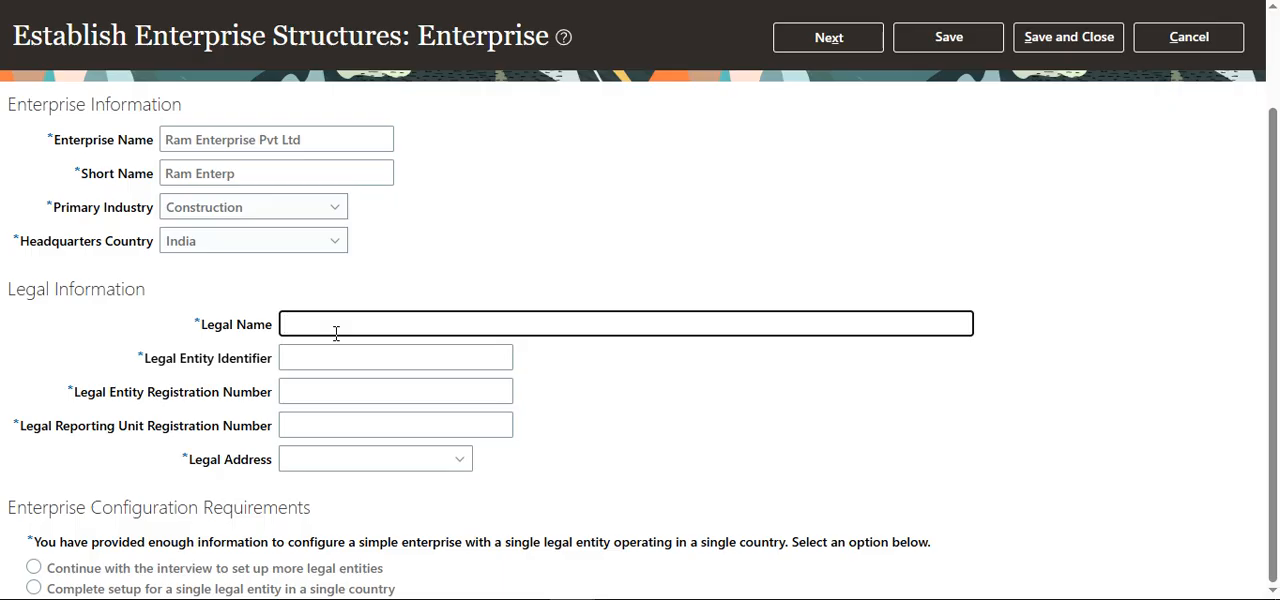
text(am inpdia pvt ltd)
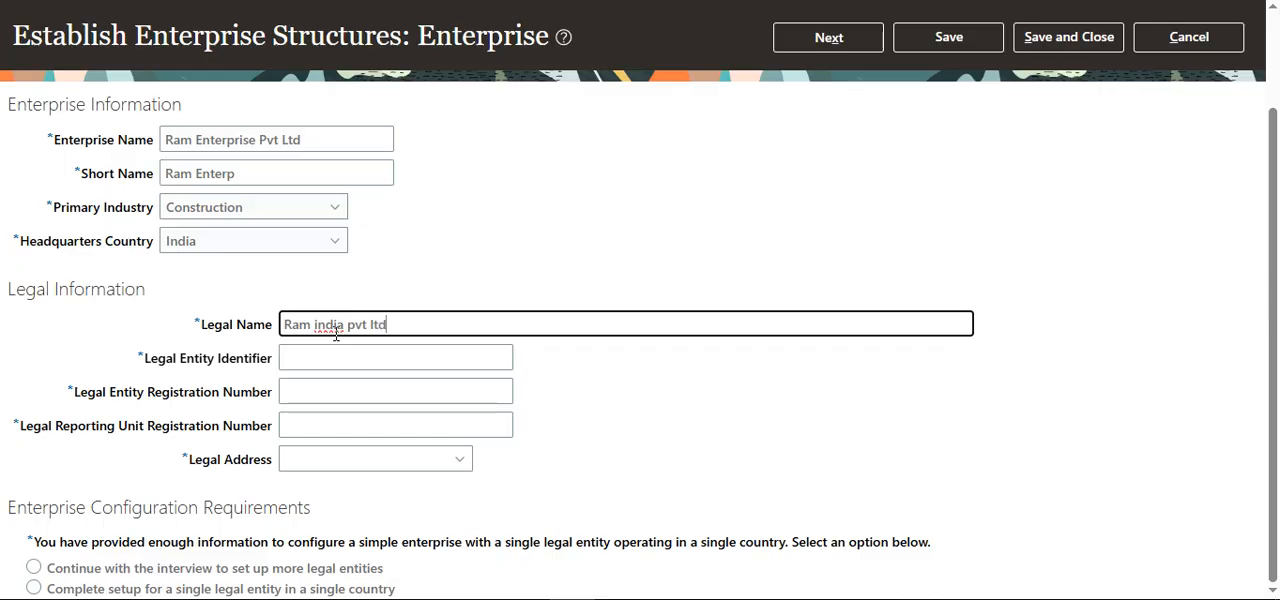
Step: Fill in the legal entity identifier, the legal entity registration number and the legal reporting unit registration number
click(324, 358)
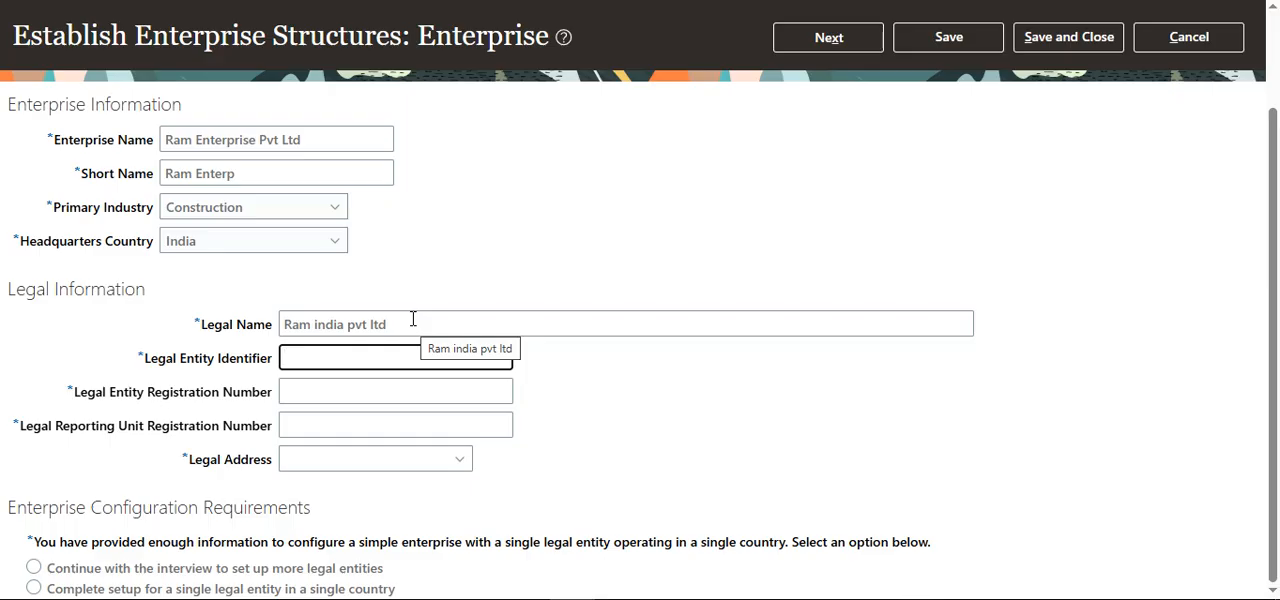
text(3284738)
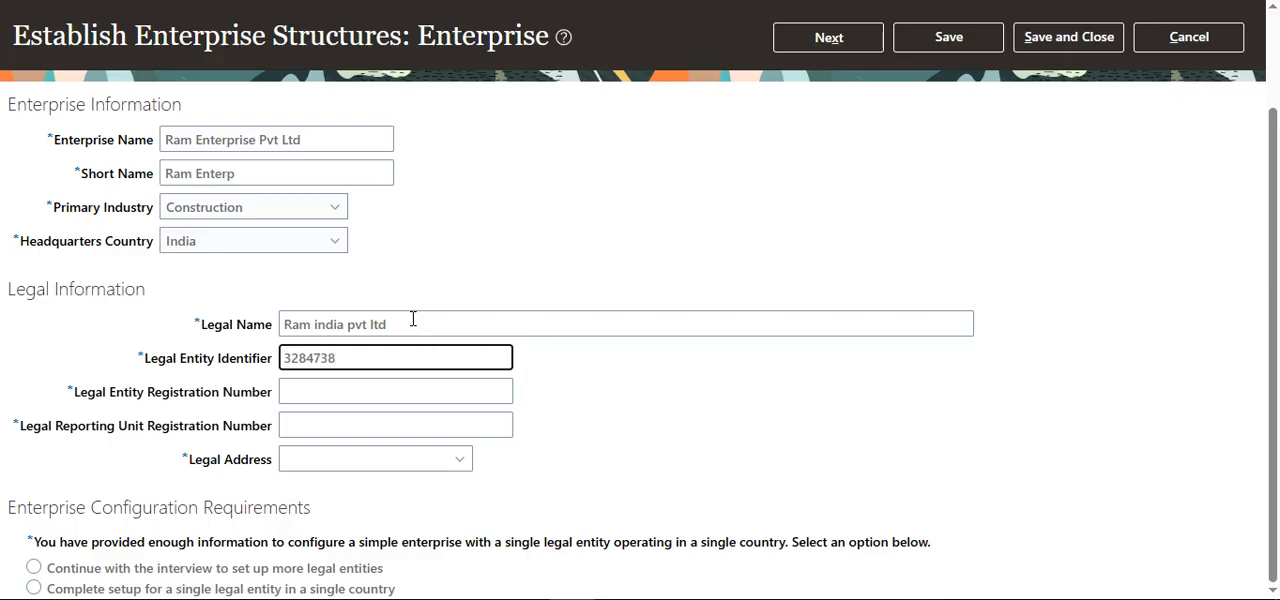
click(328, 390)
text(43)
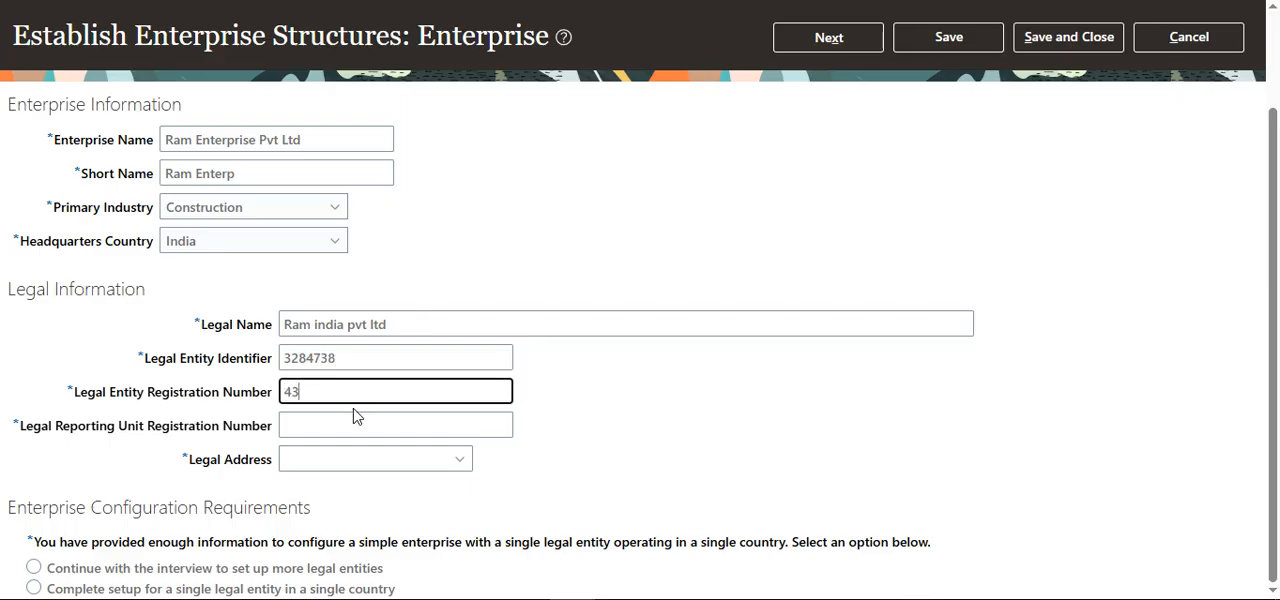
text(4343)
click(333, 422)
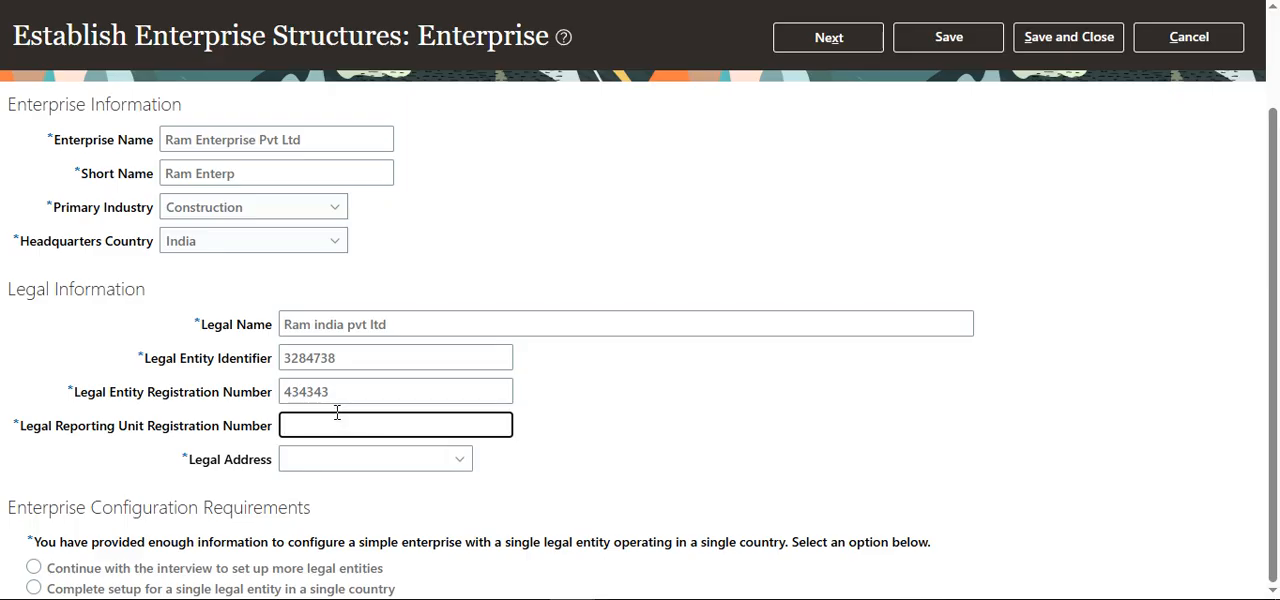
text(3425456)
Step: Create a legal address location named "Ram india legal address" and fill in its first address line, city and postal code
click(460, 462)
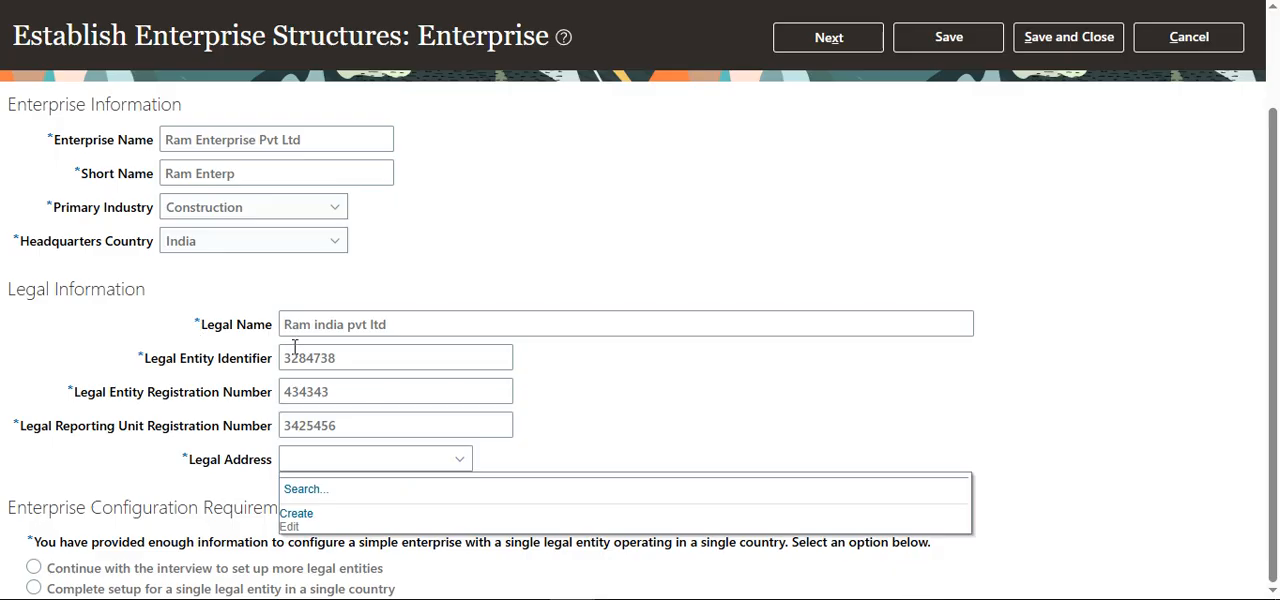
click(298, 514)
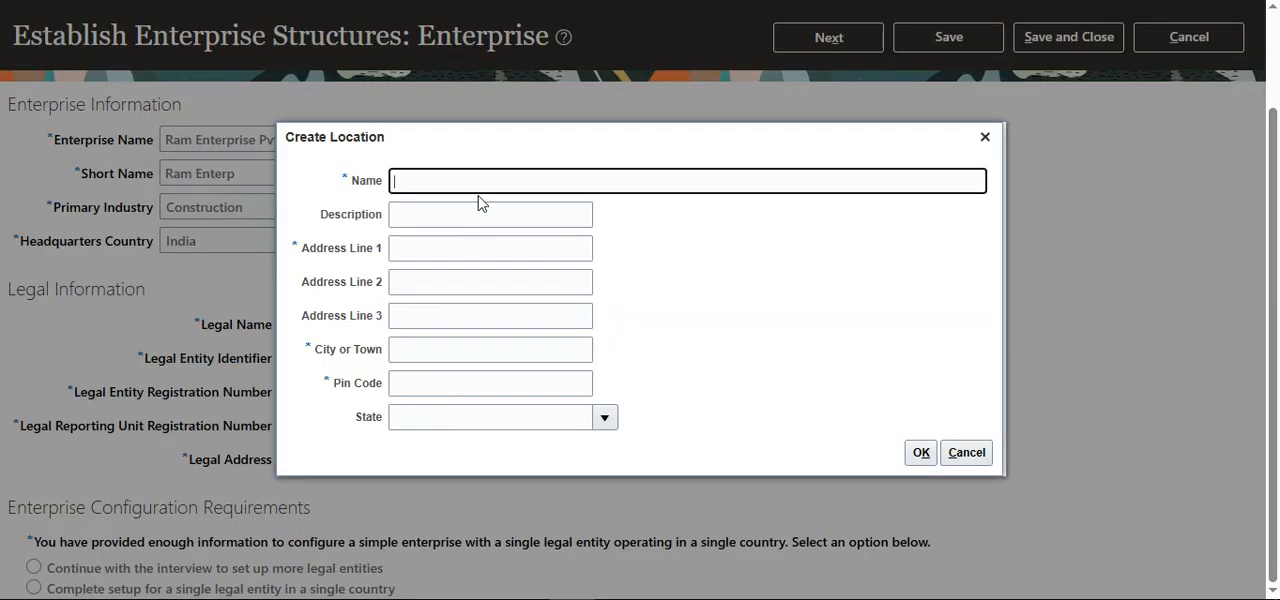
text(Ran)
click(503, 242)
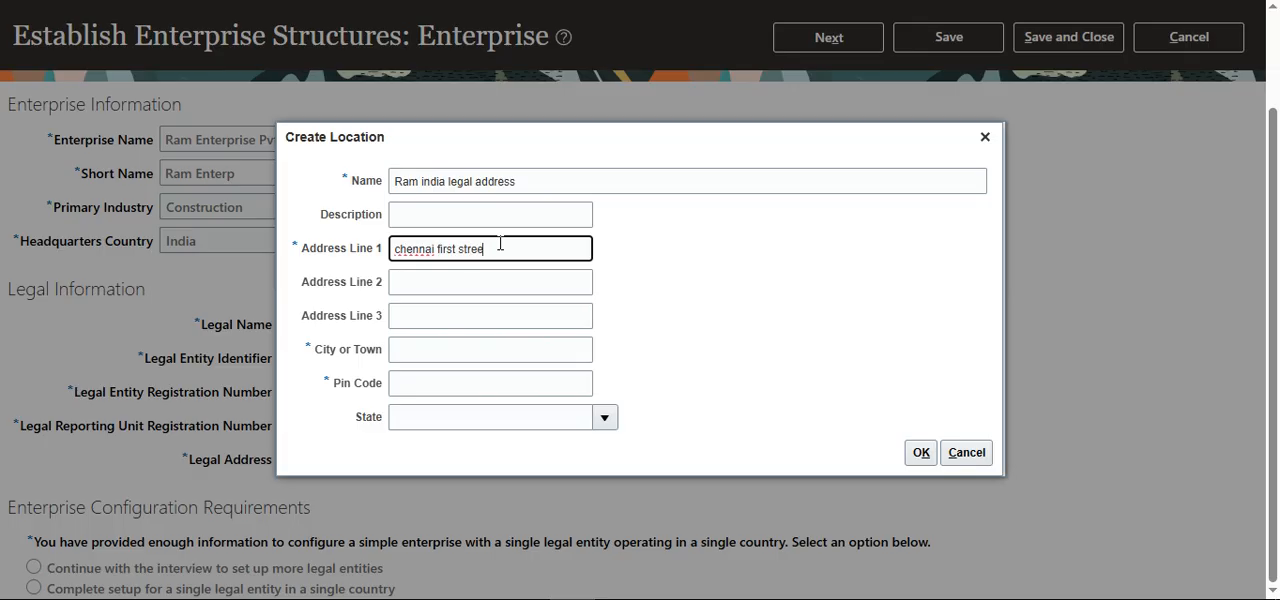
click(449, 350)
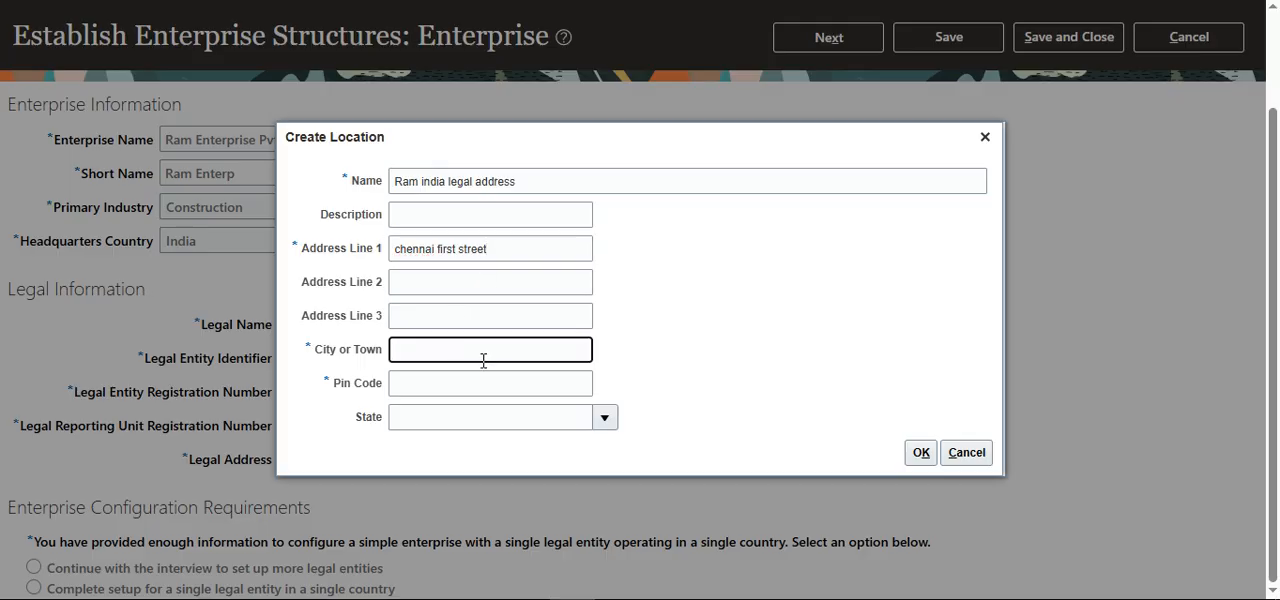
text(chennai)
key(Tab)
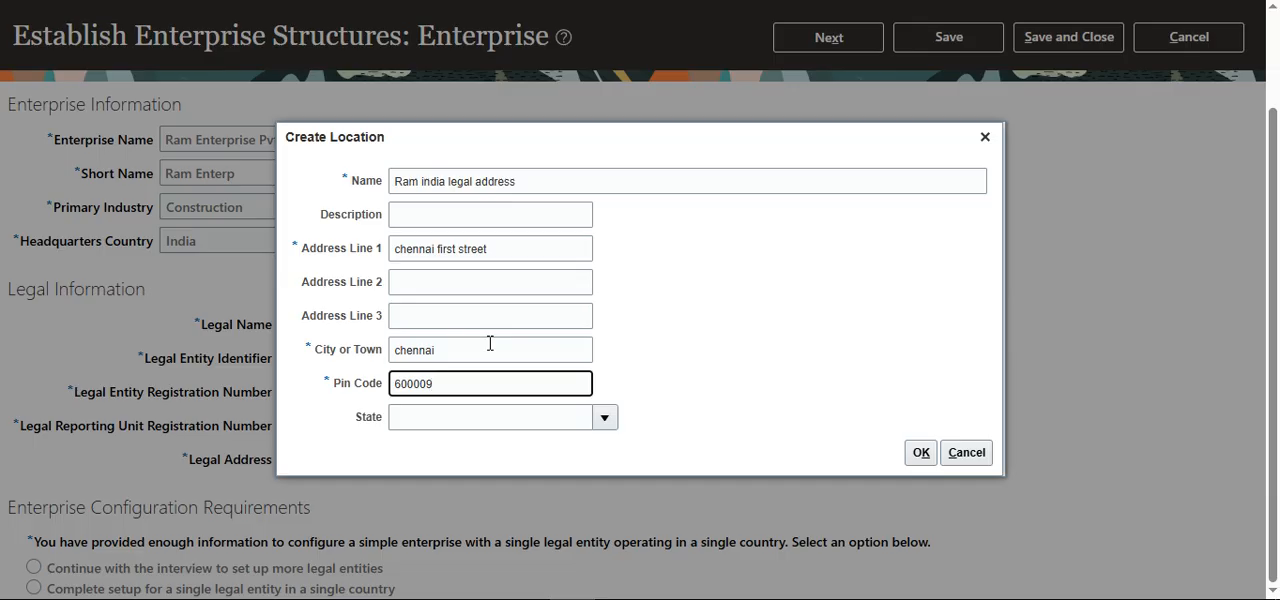
key(Tab)
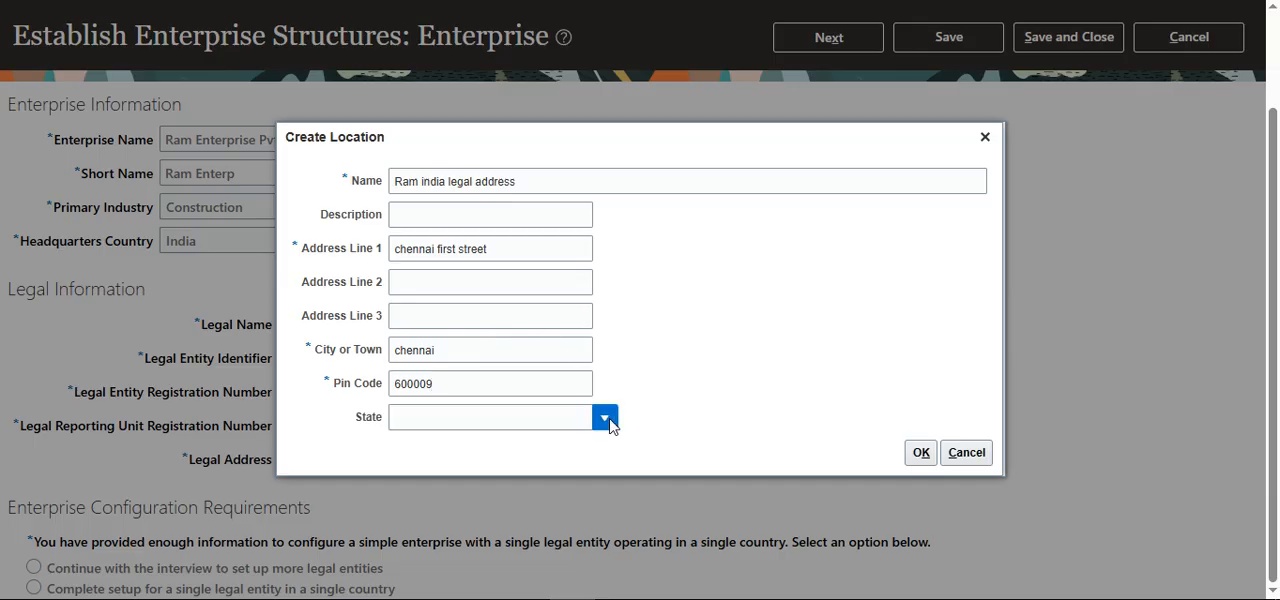
Step: Search the states for "tamil", set the location's state to Tamil Nadu and save the new location as the legal address
click(605, 420)
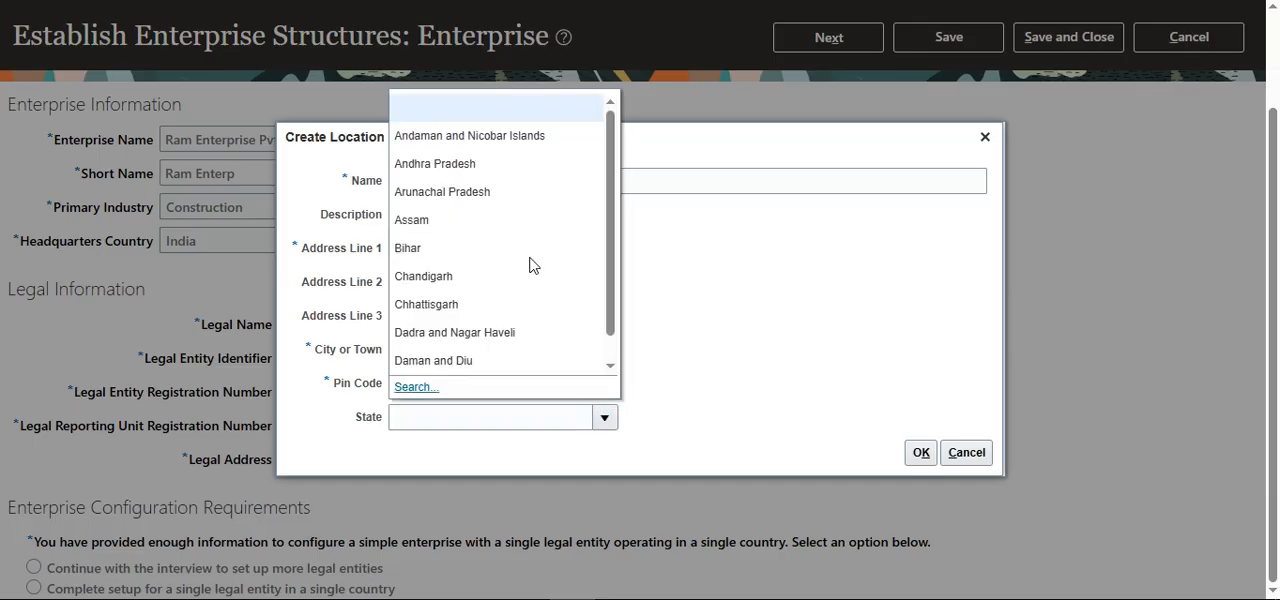
scroll(530, 268, down, 1)
scroll(502, 329, up, 3)
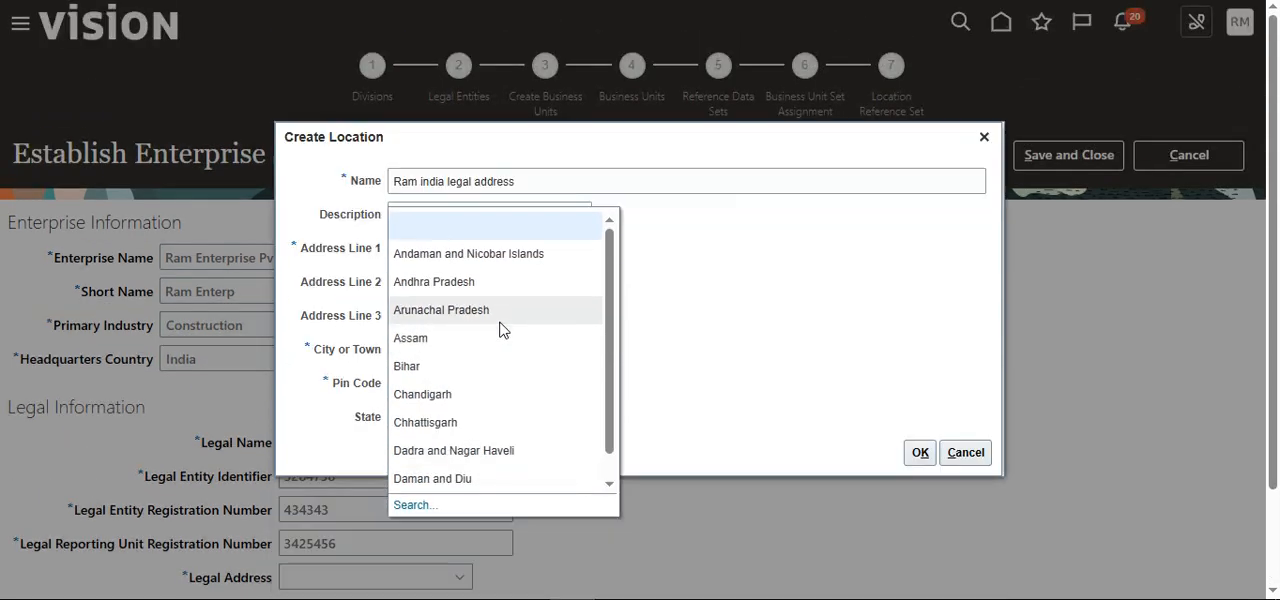
scroll(506, 350, down, 1)
scroll(435, 425, down, 2)
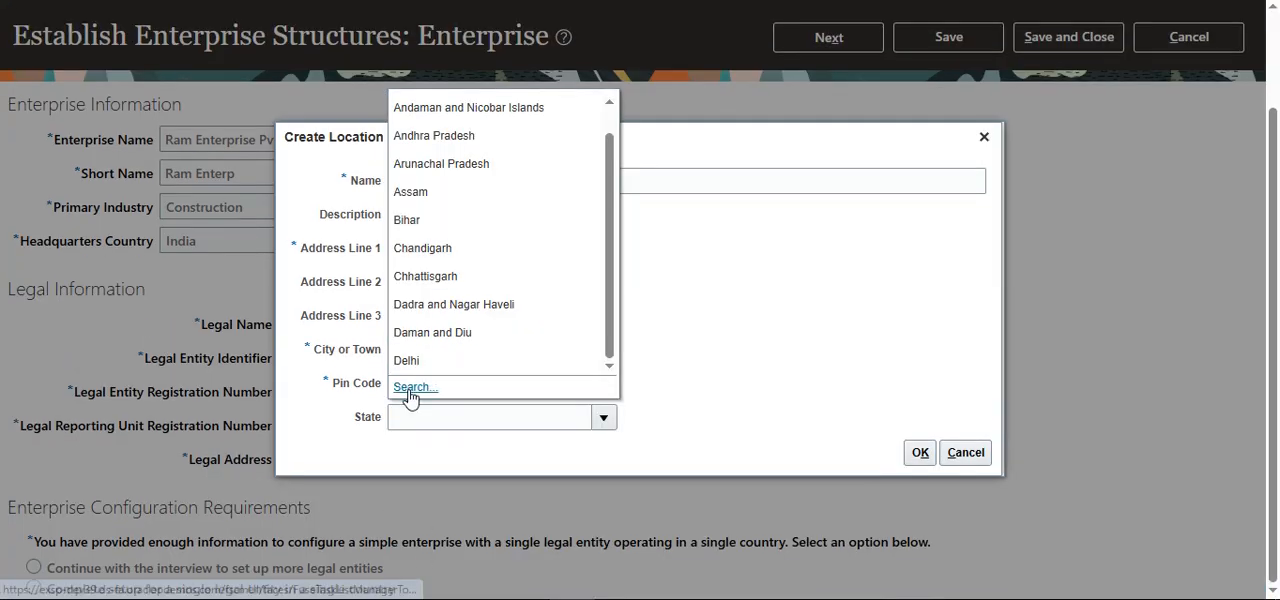
click(436, 387)
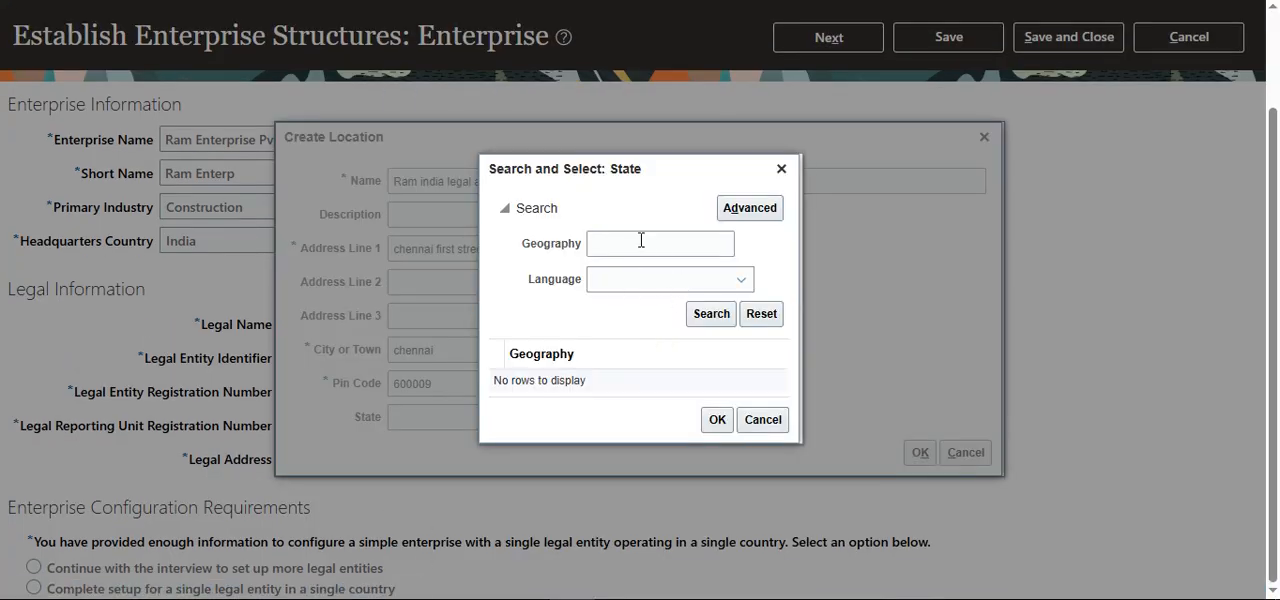
click(641, 241)
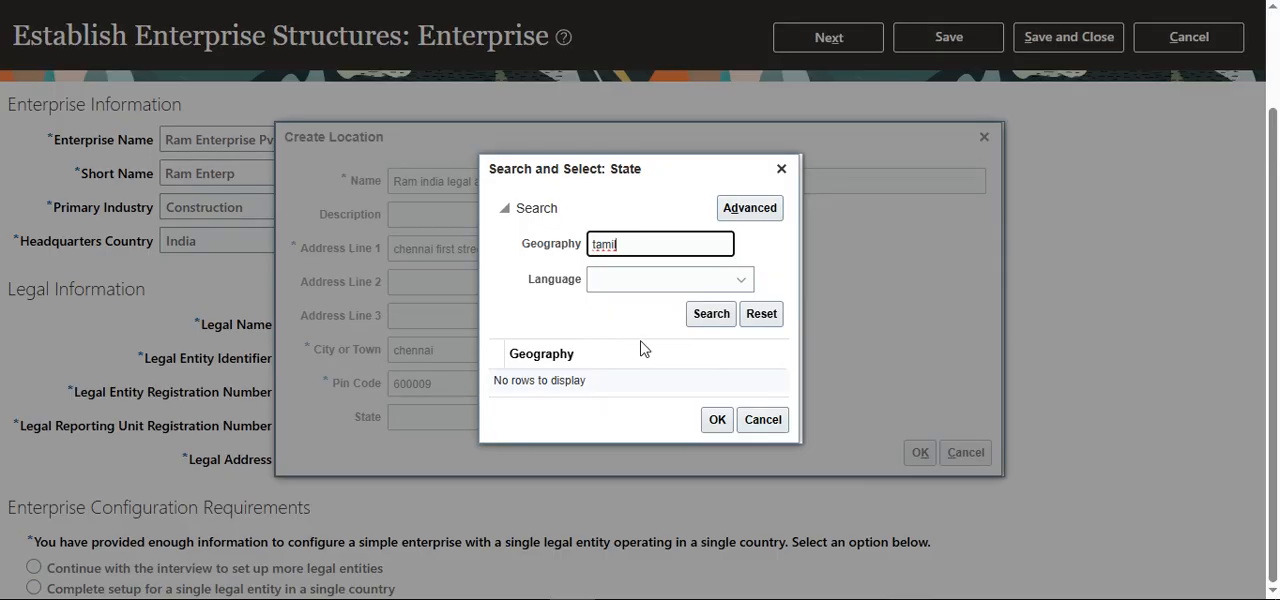
click(720, 318)
click(562, 378)
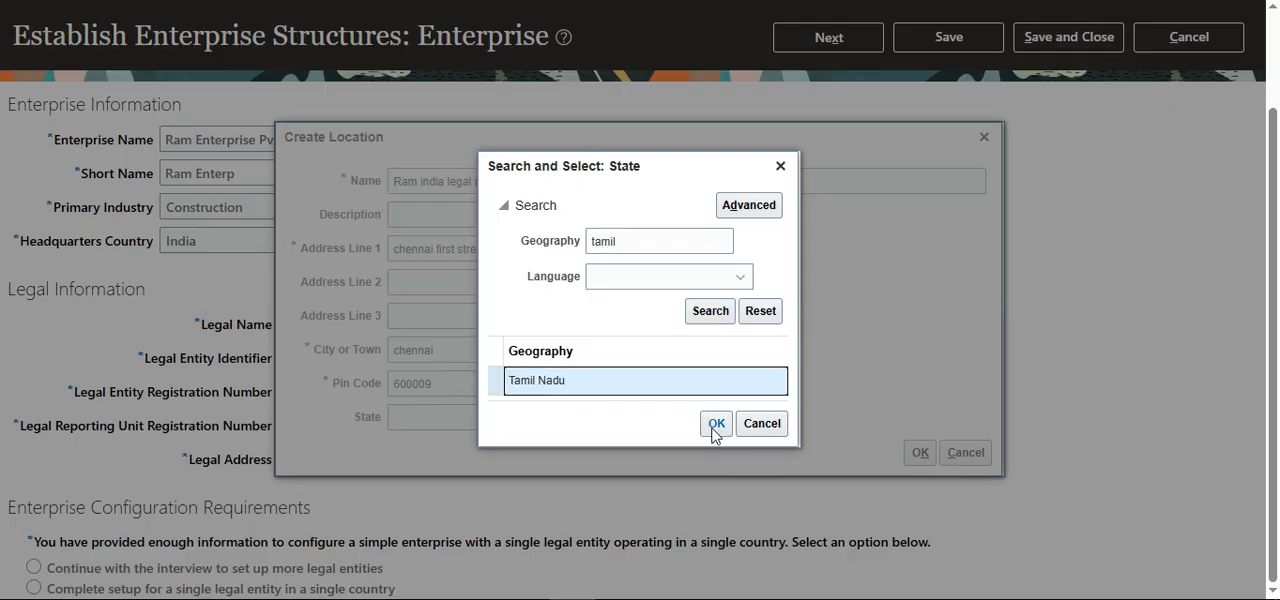
click(716, 426)
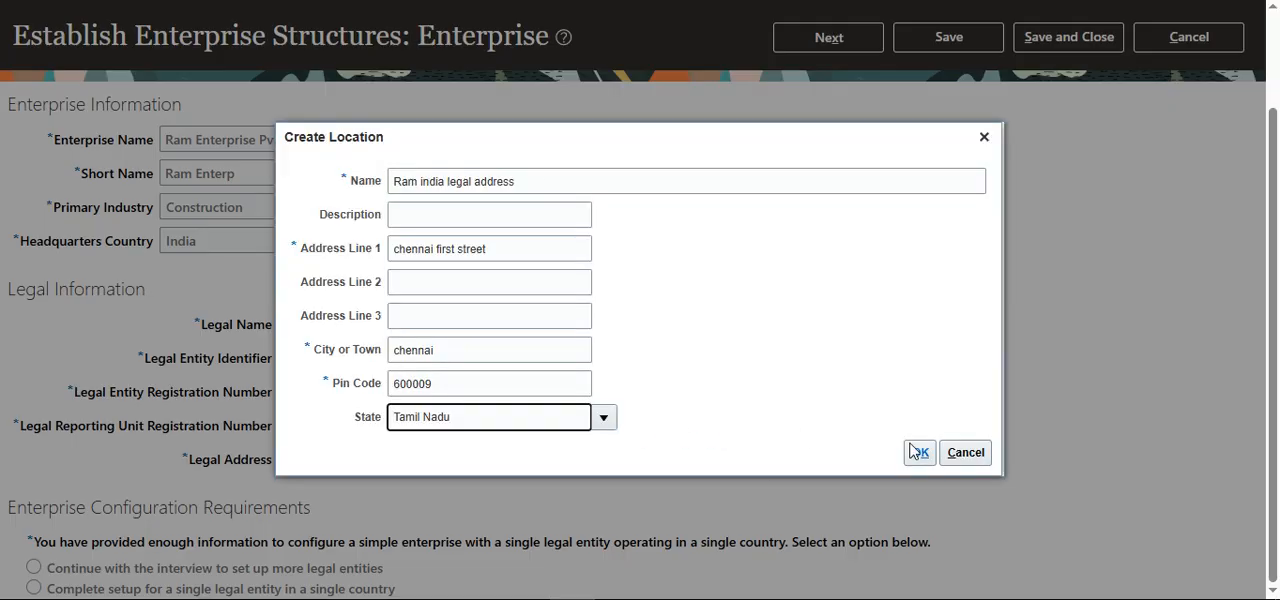
click(912, 452)
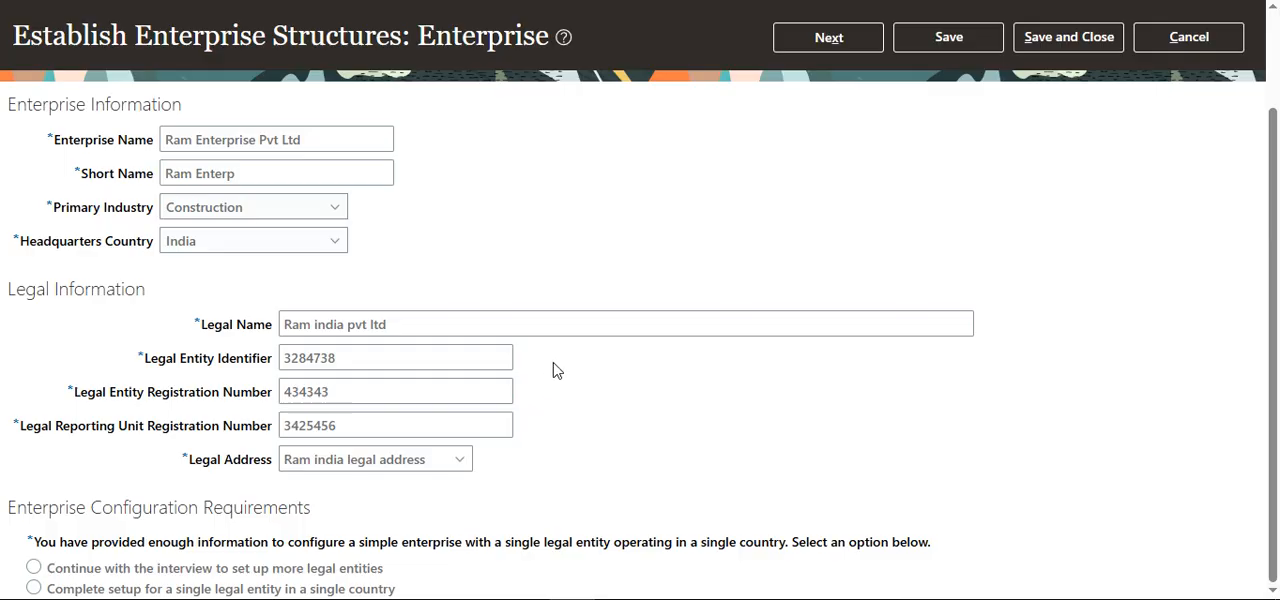
Step: Try the option to continue the interview for more legal entities, choose completing setup for a single legal entity in a single country, and proceed
click(33, 568)
click(33, 589)
scroll(398, 440, up, 2)
click(826, 157)
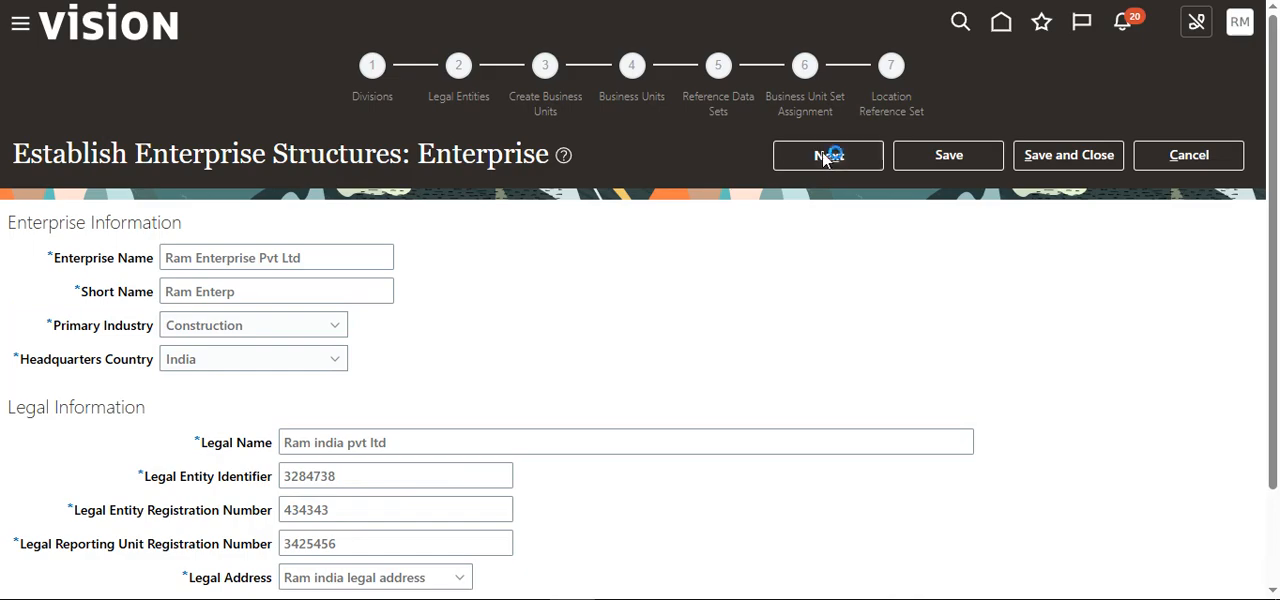
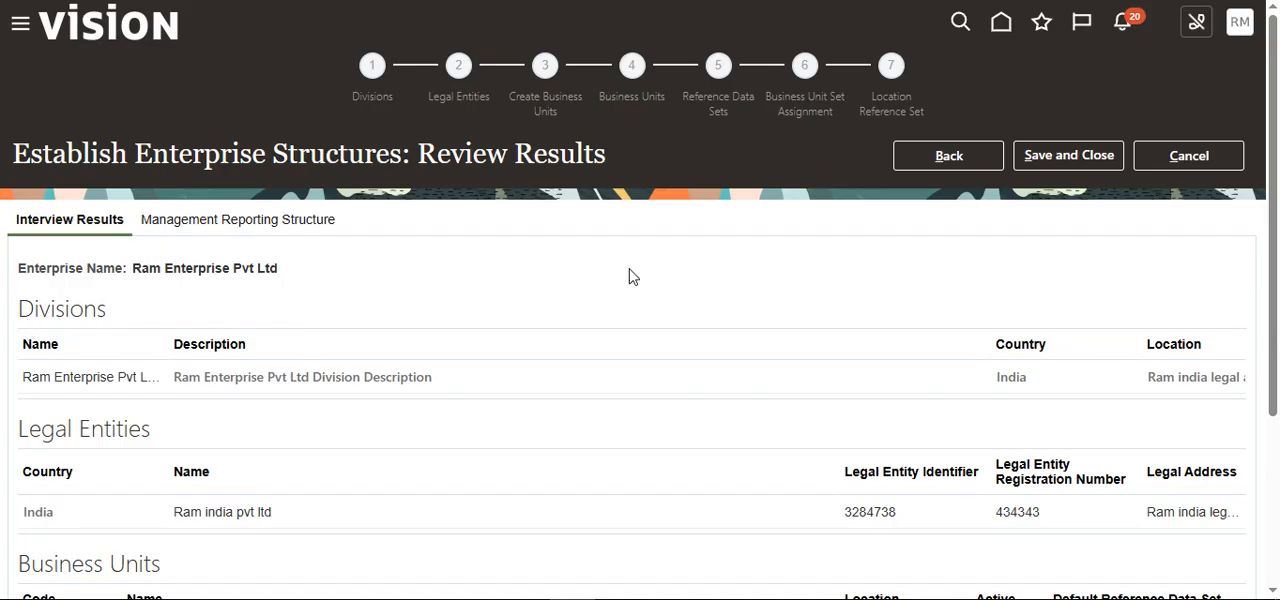
Step: Review the interview results for divisions, legal entities, business units and reference data sets, and save and close the configuration
scroll(522, 400, down, 2)
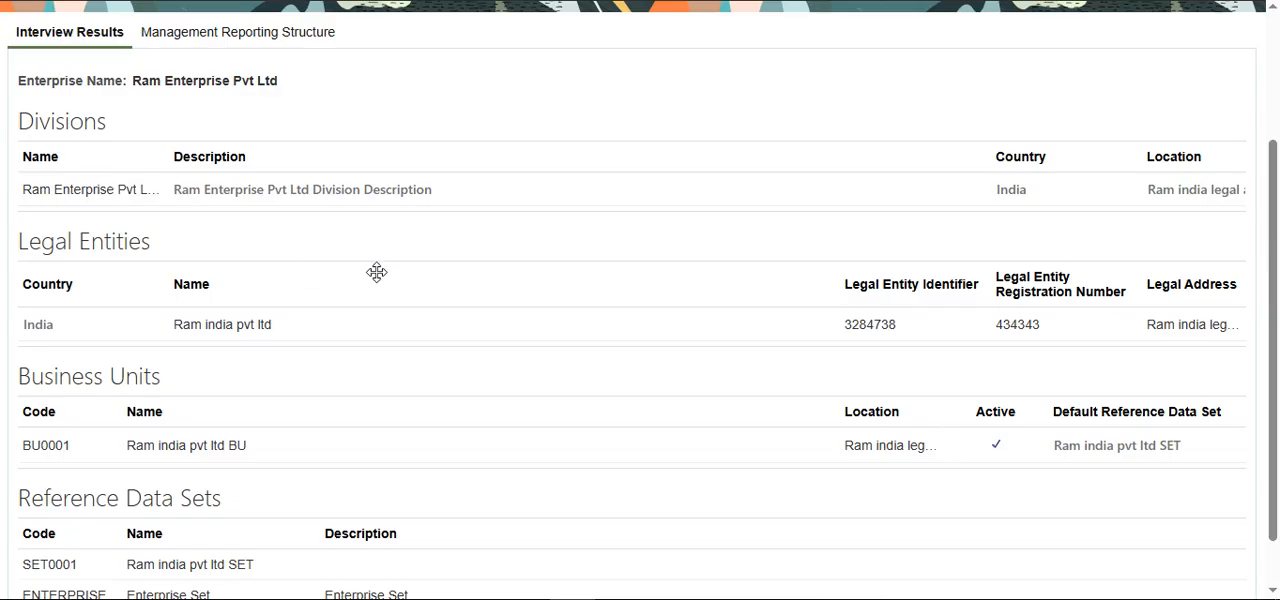
scroll(826, 346, up, 2)
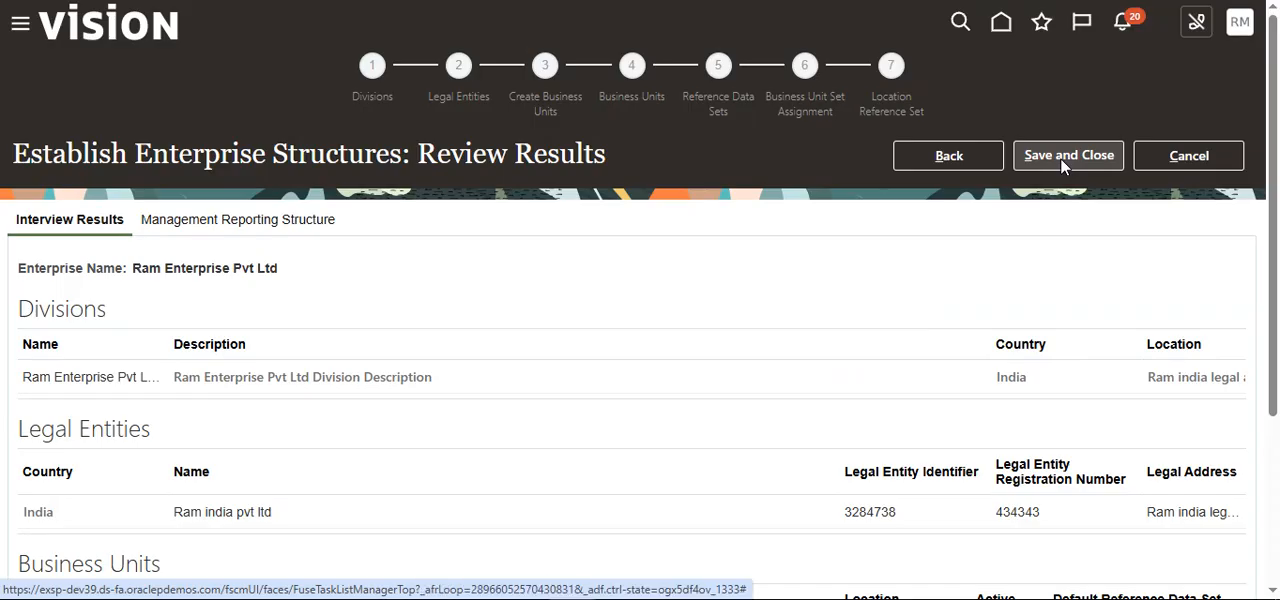
click(1060, 158)
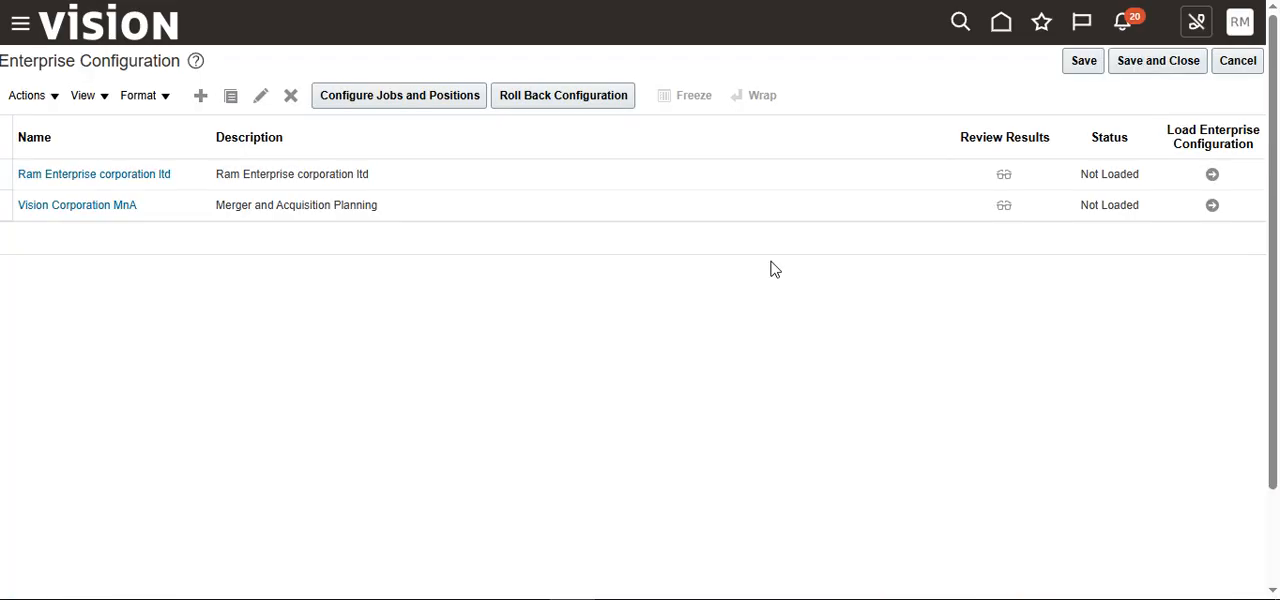
Step: Reopen the Ram Enterprise corporation ltd configuration and advance through its enterprise, divisions and legal entities stages to business unit creation
click(135, 175)
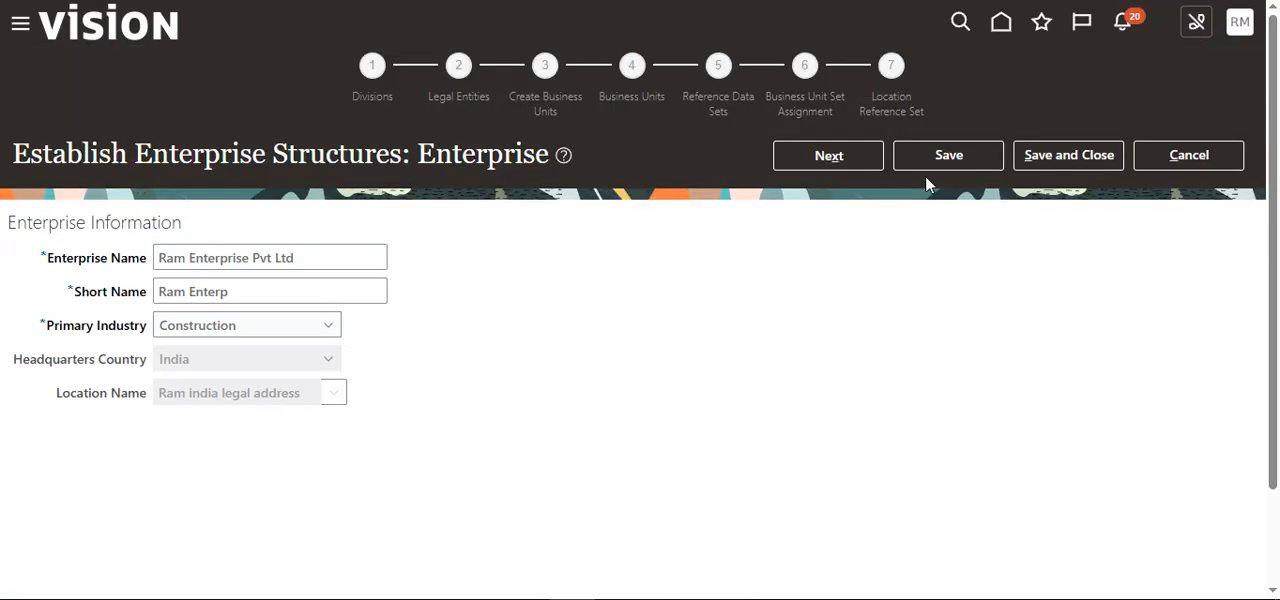
click(856, 155)
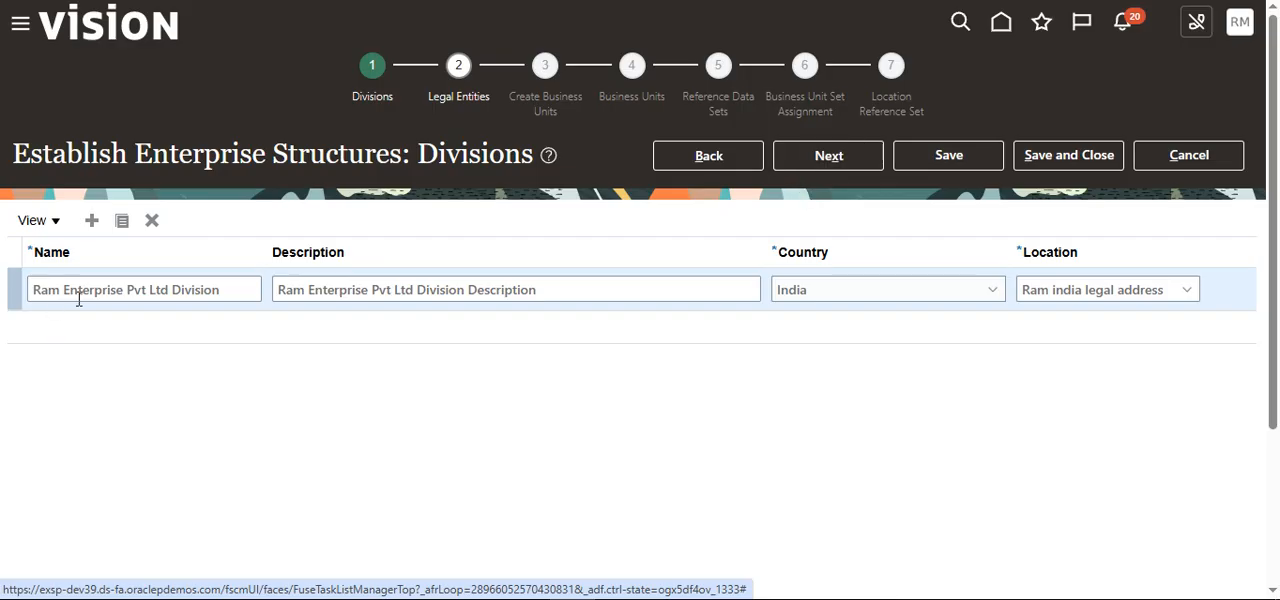
click(836, 160)
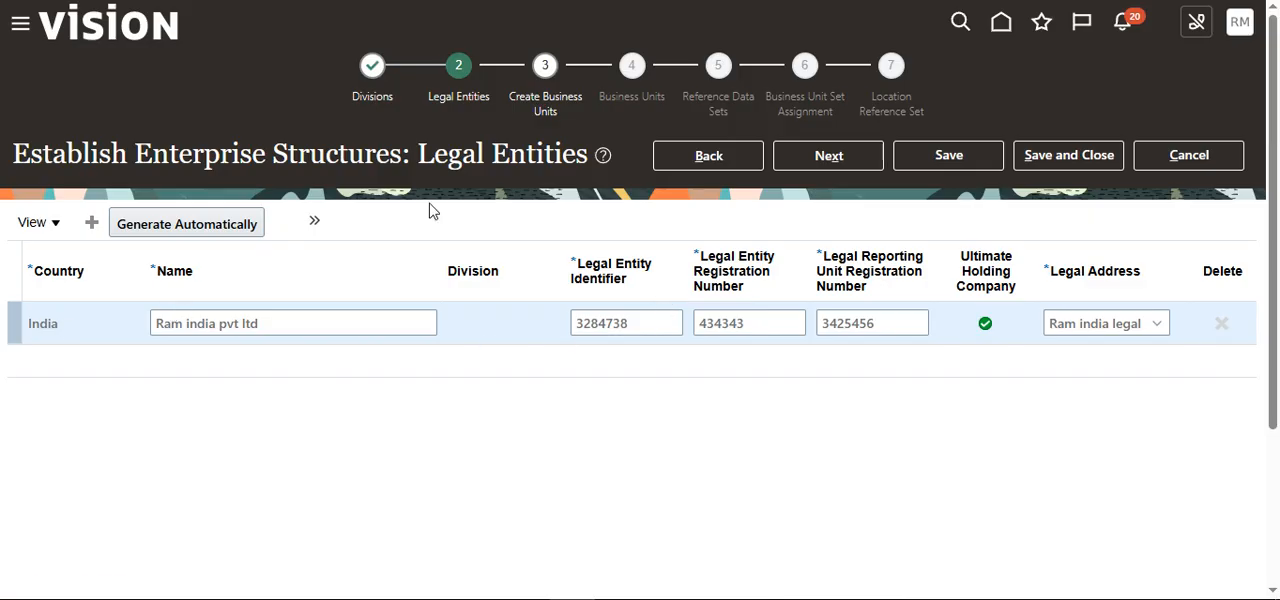
click(160, 232)
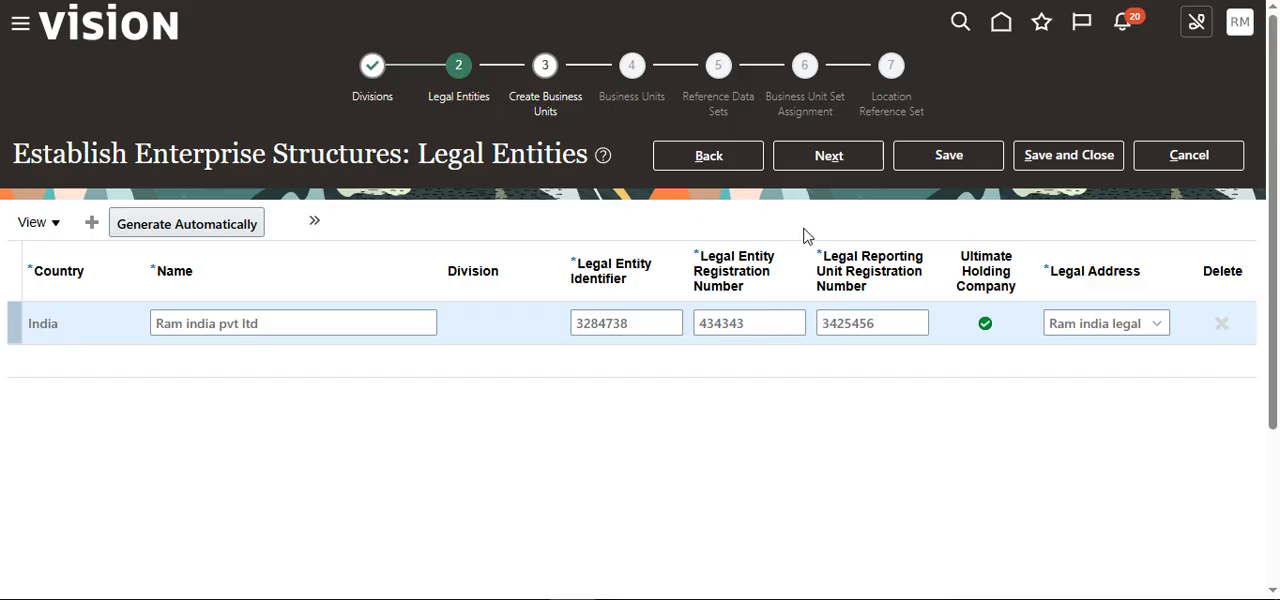
click(855, 155)
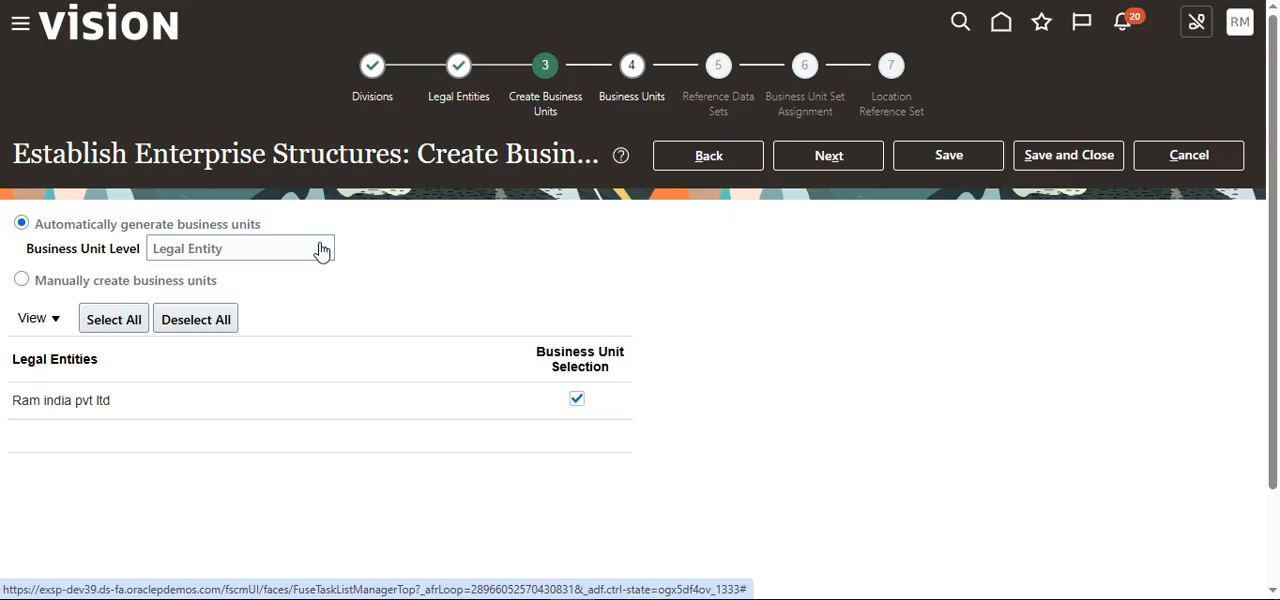
Step: Look through the business unit level options, choose to create business units manually, accept deleting the existing ones and proceed
mouse_move(321, 250)
click(312, 255)
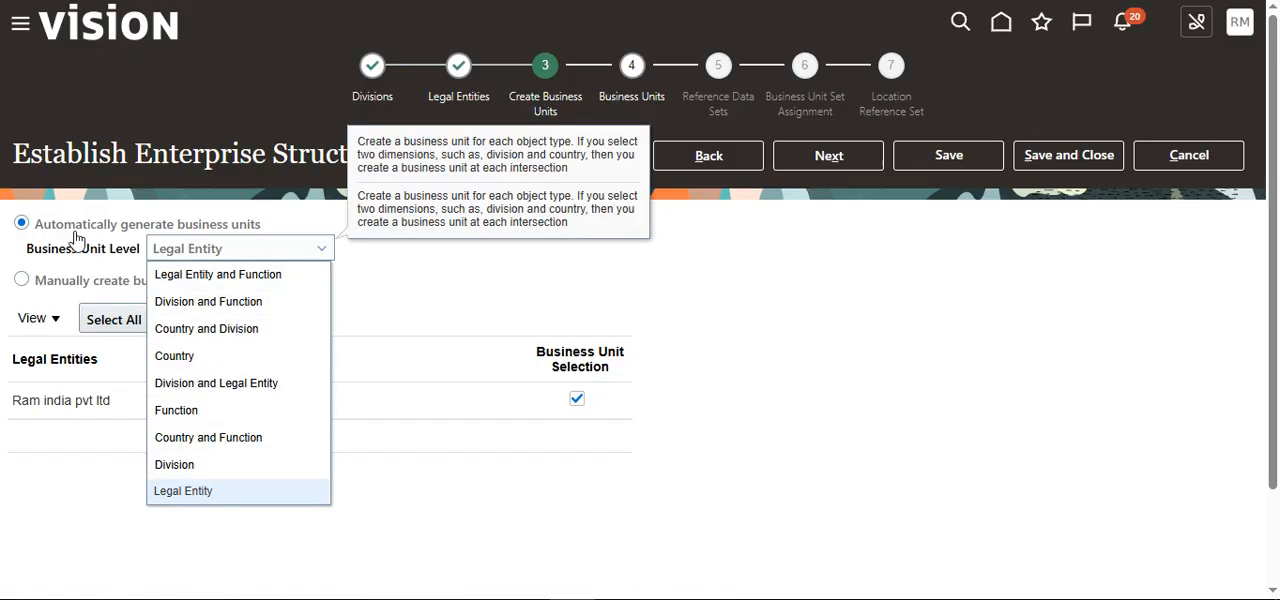
click(430, 286)
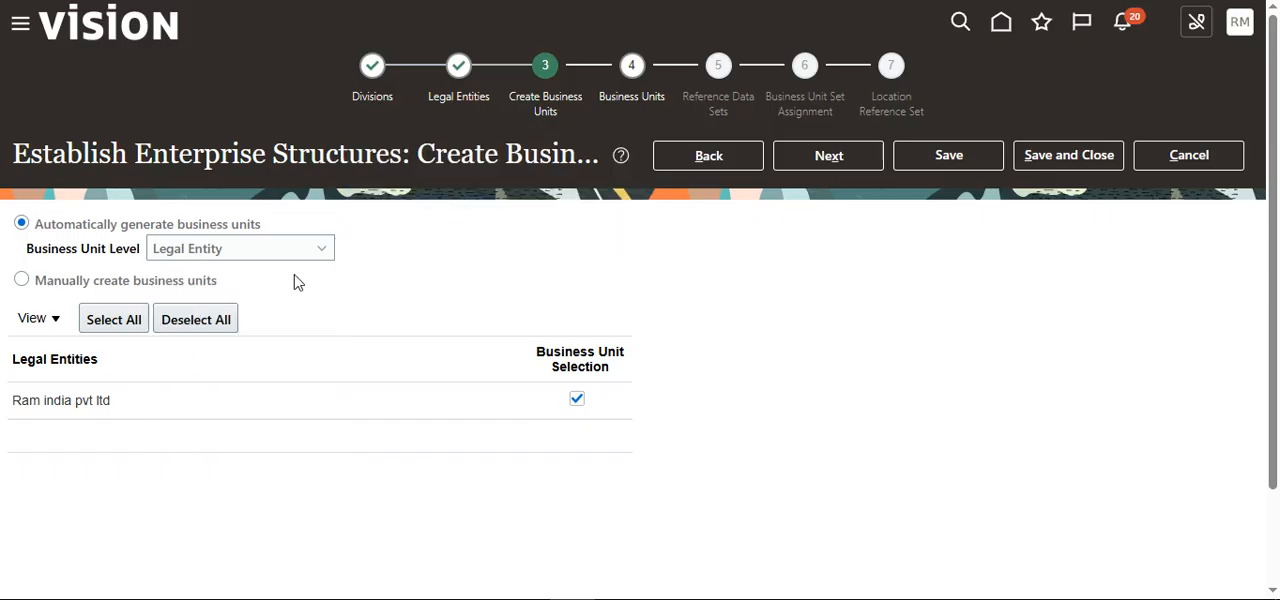
click(50, 283)
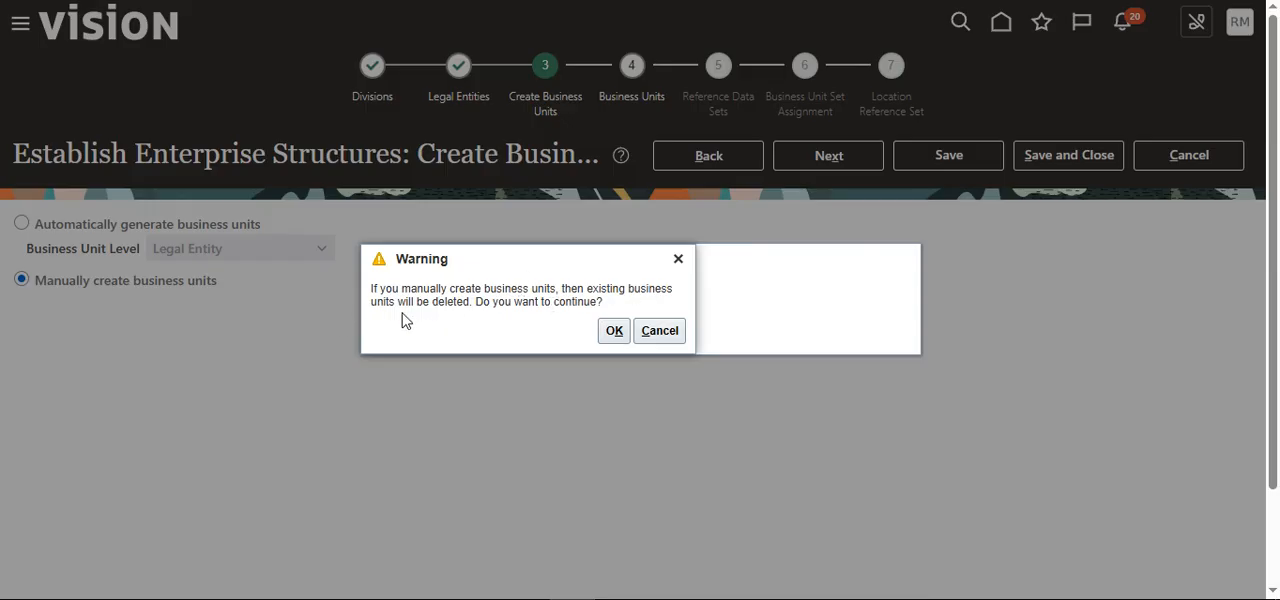
click(616, 331)
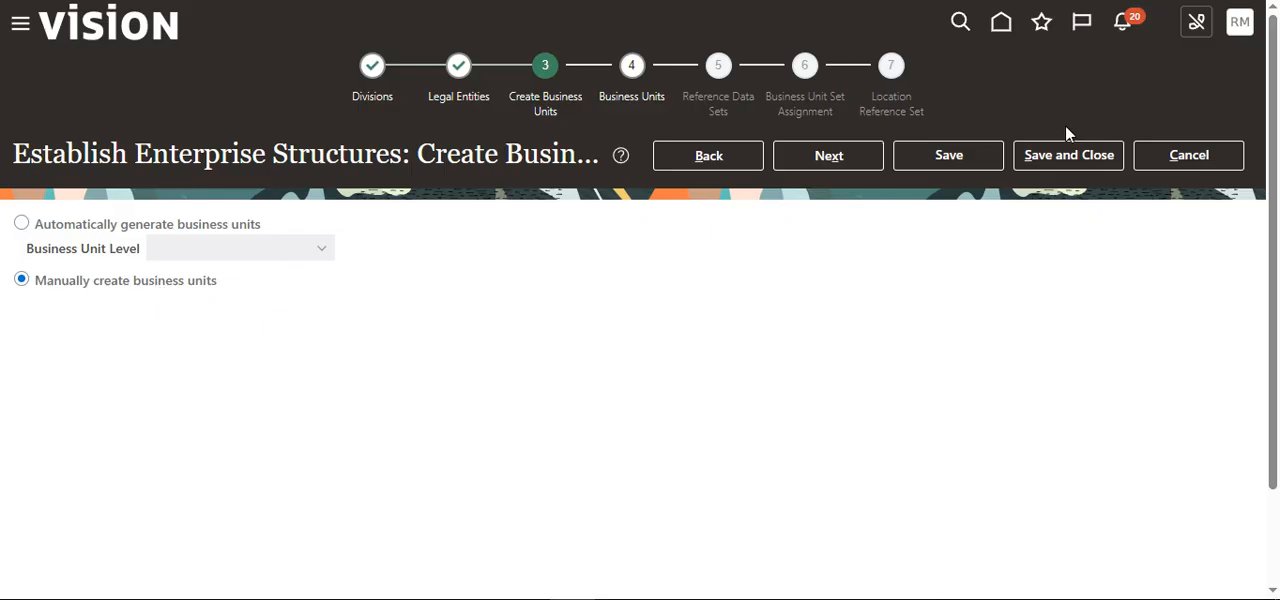
click(862, 156)
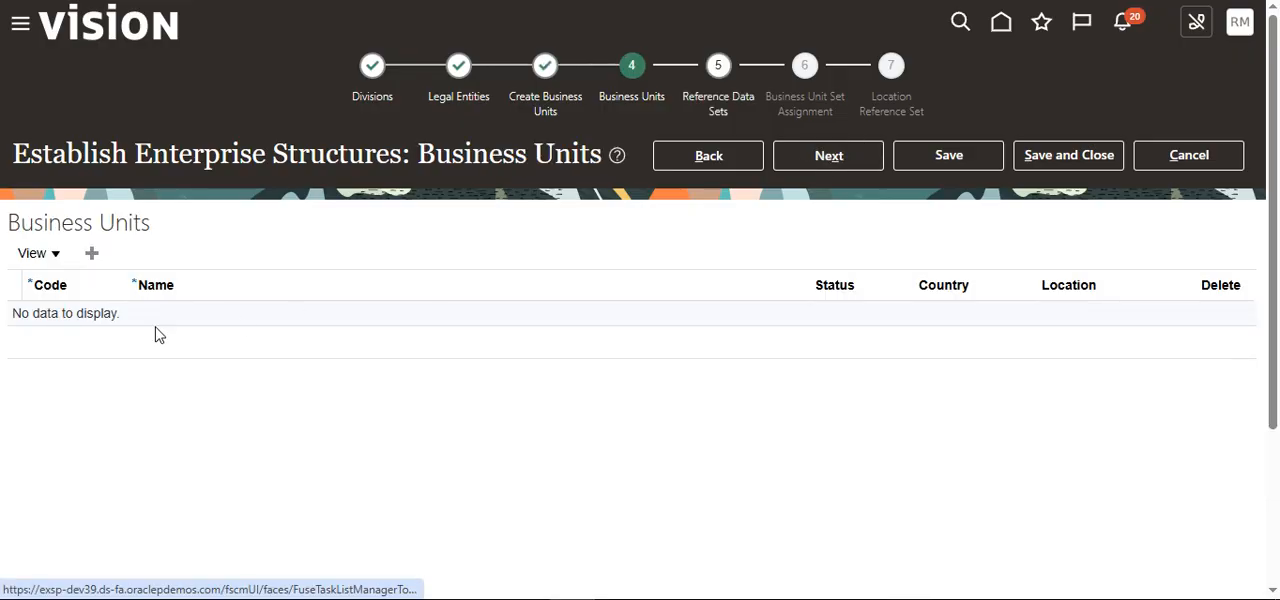
Step: Add a business unit with both its code and name set to "ram bu1"
click(92, 253)
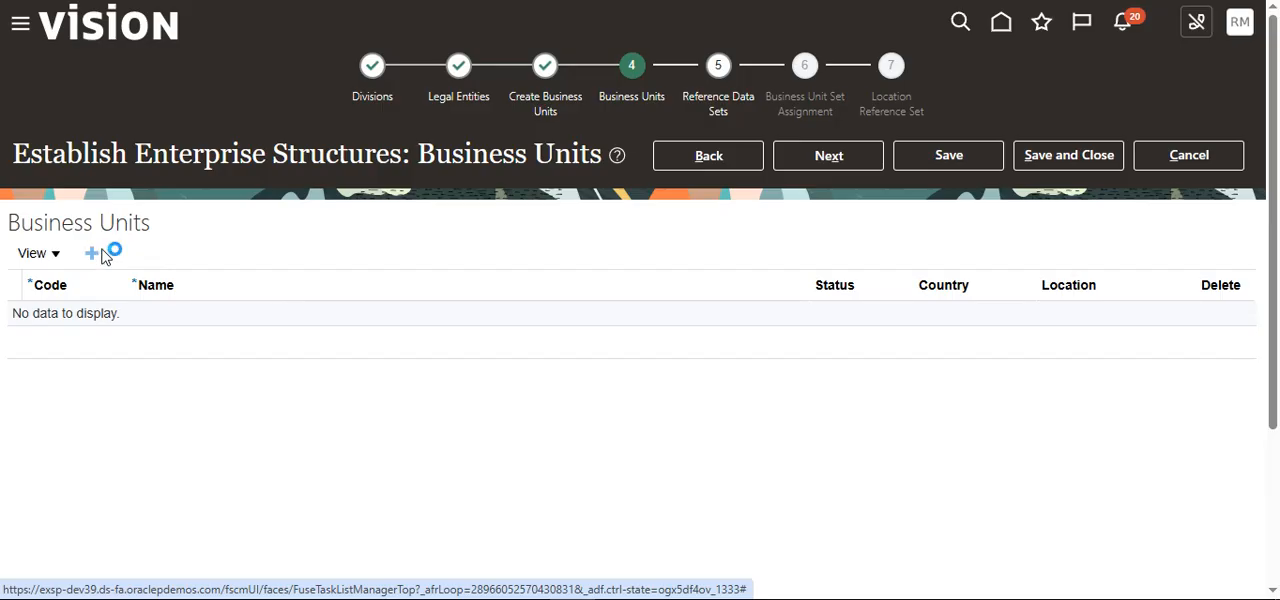
click(83, 318)
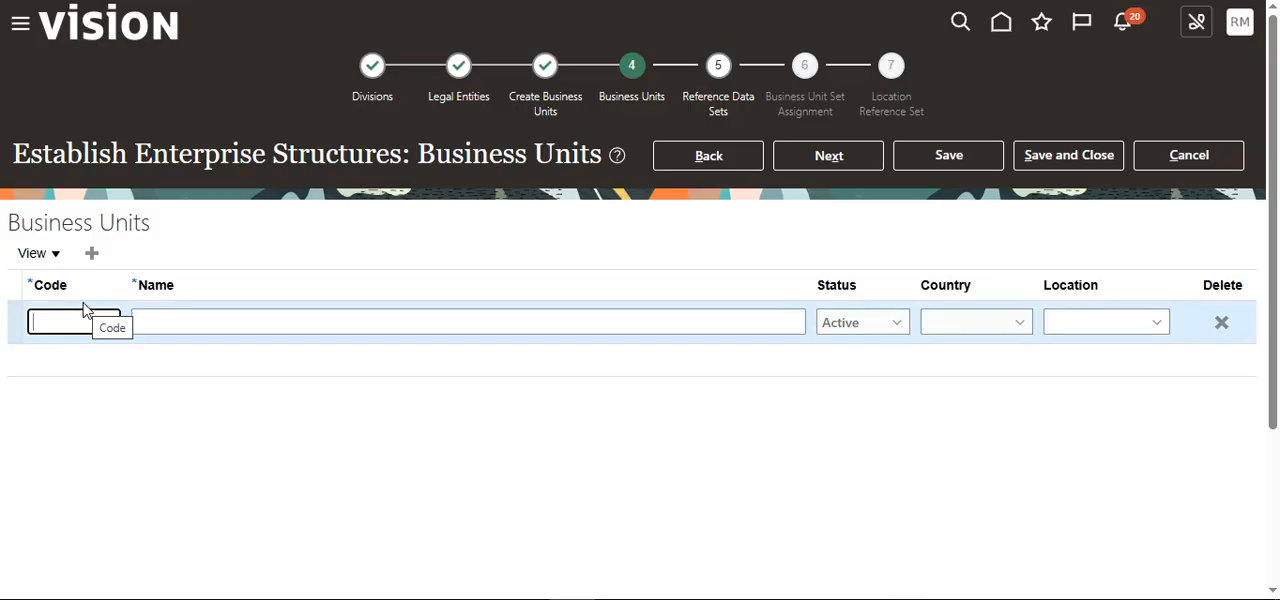
text(ram bu)
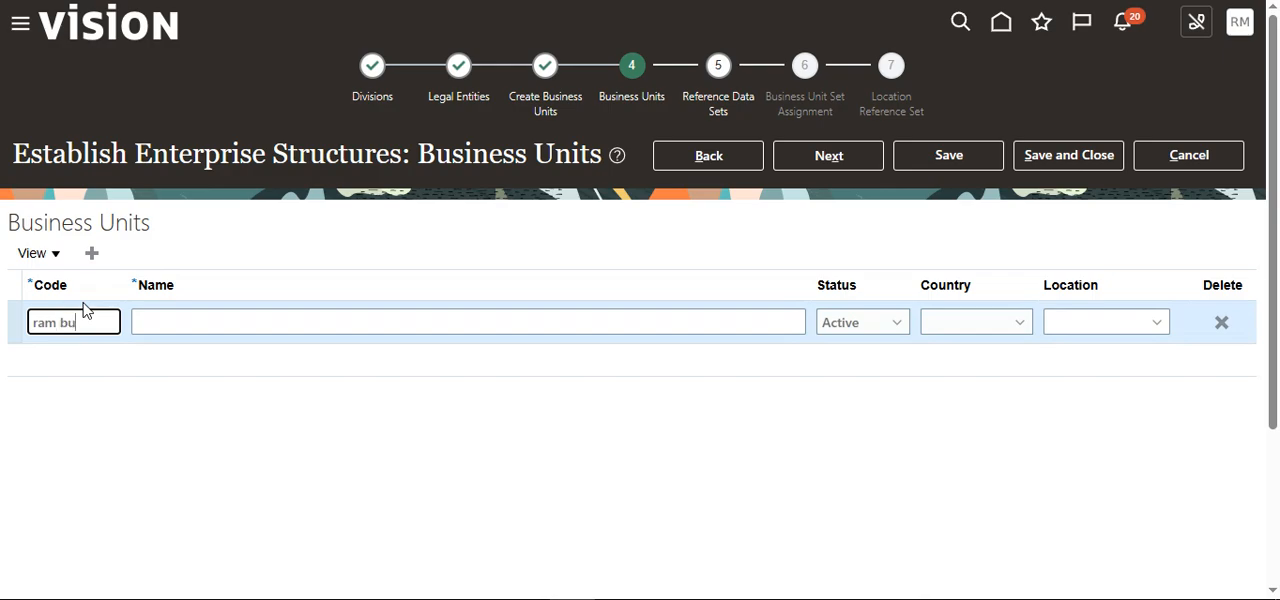
text(1)
key(Tab)
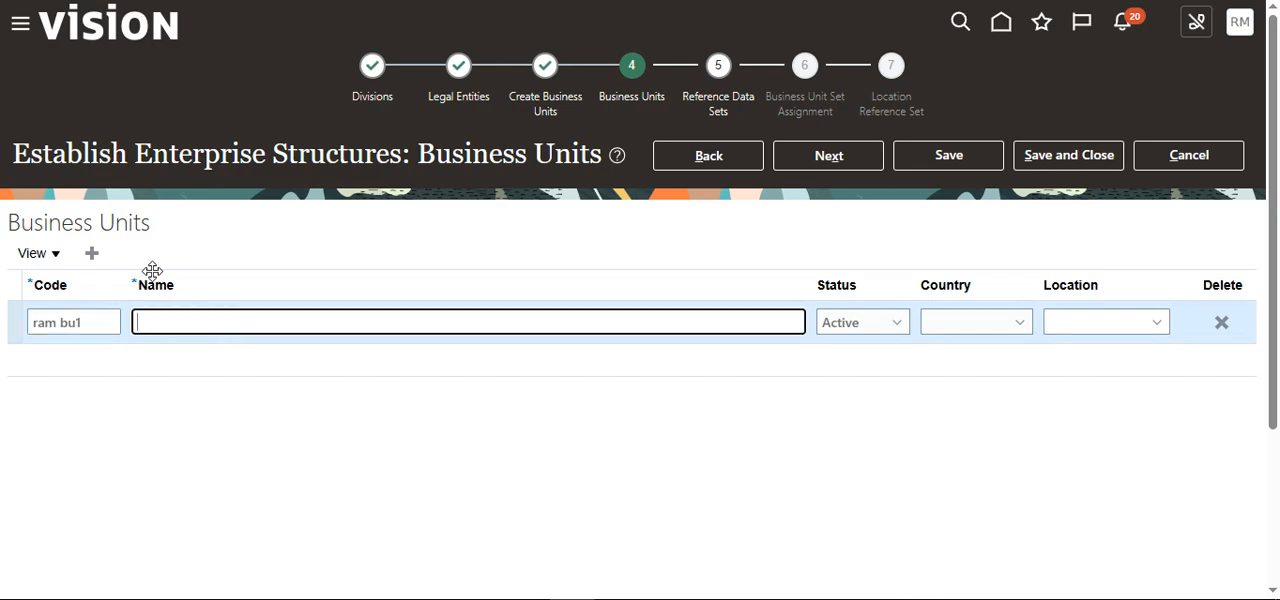
text(ram bu1)
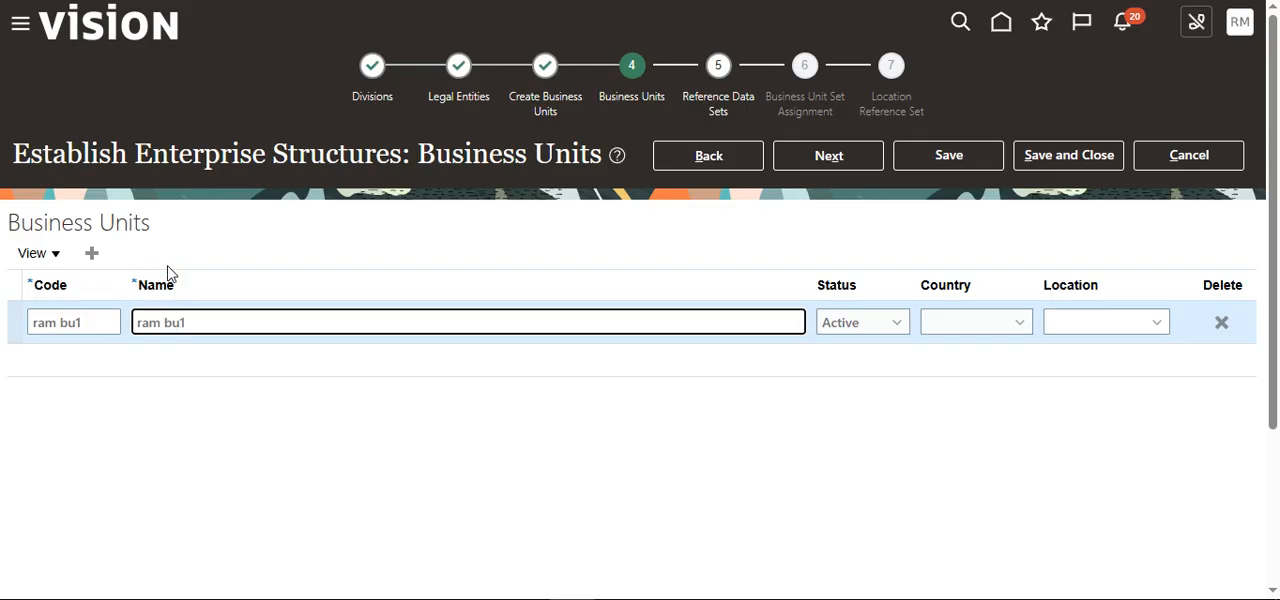
key(Tab)
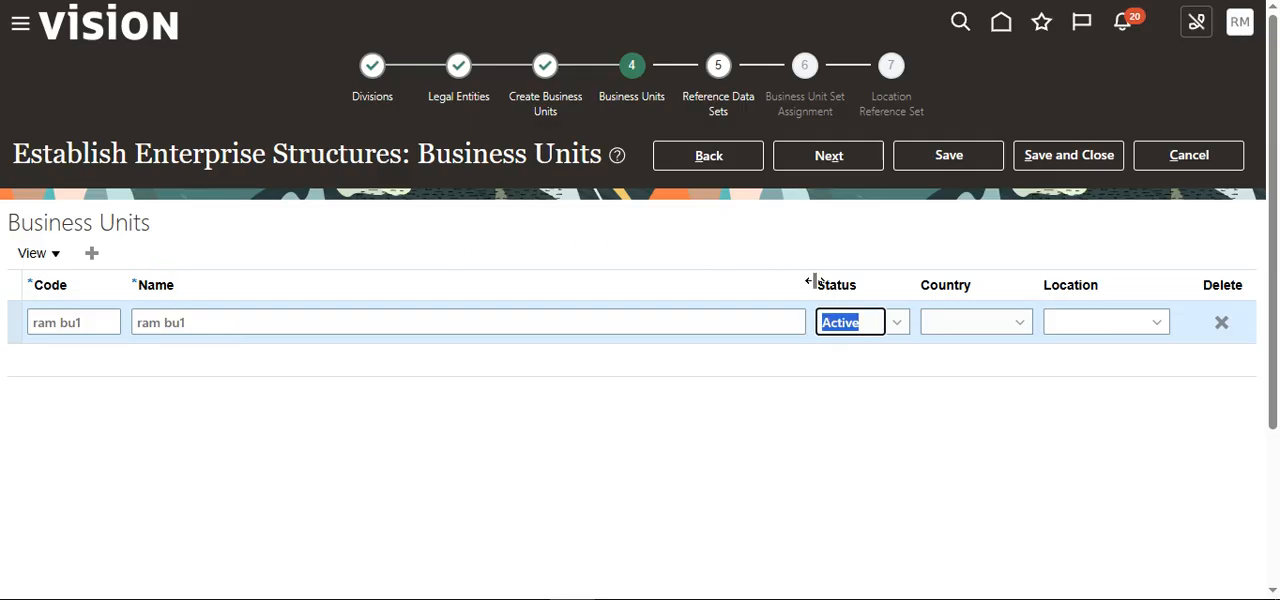
Step: Keep the business unit Active, set its country to India and location to "Ram india legal address", and proceed to reference data sets
click(895, 322)
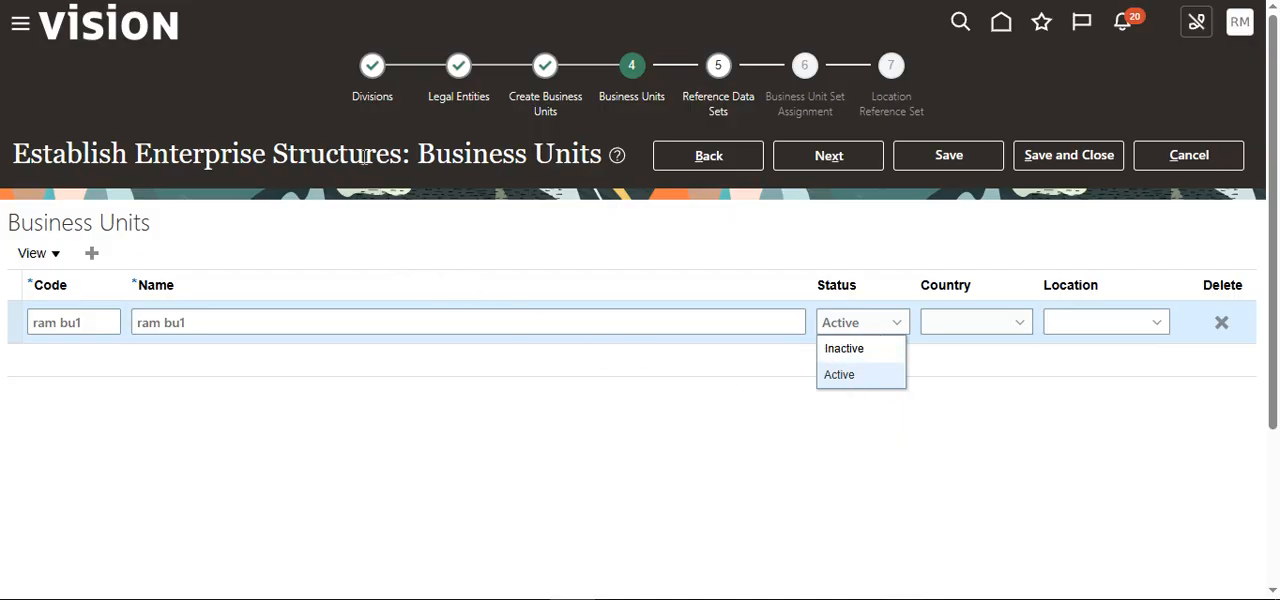
click(773, 394)
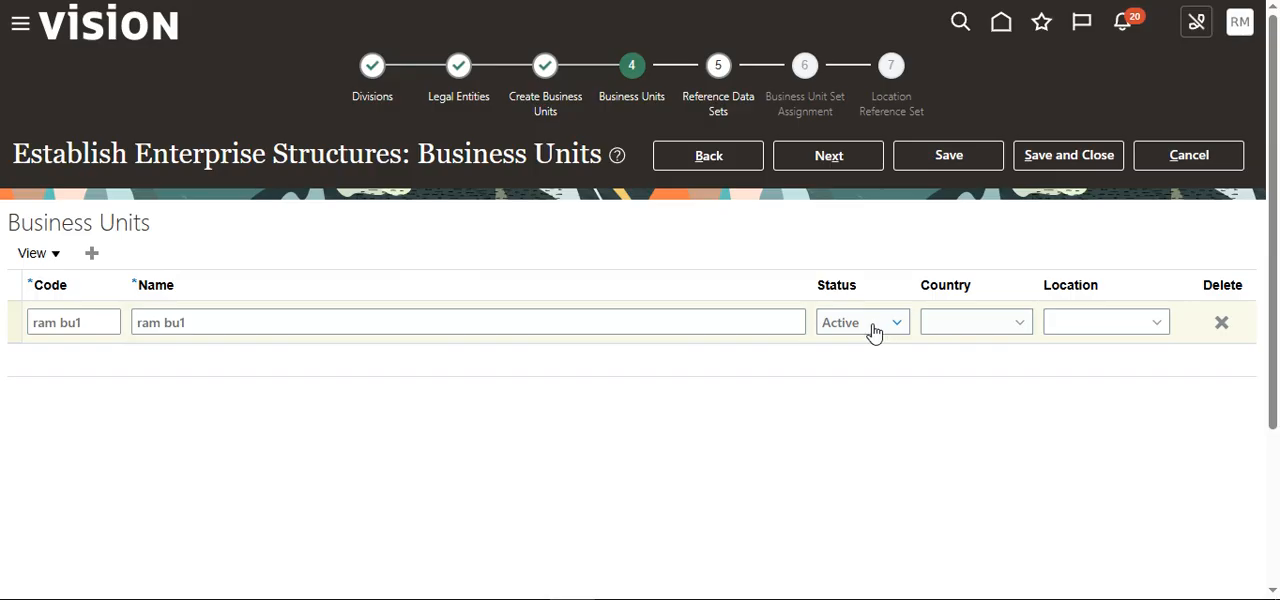
click(1027, 333)
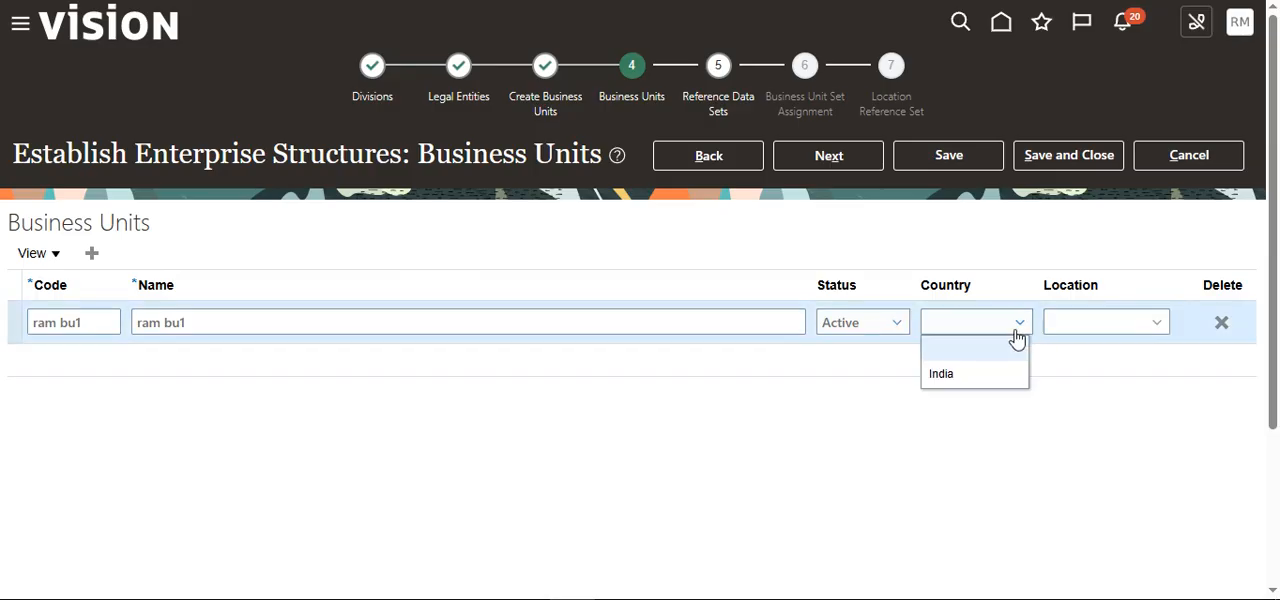
click(958, 383)
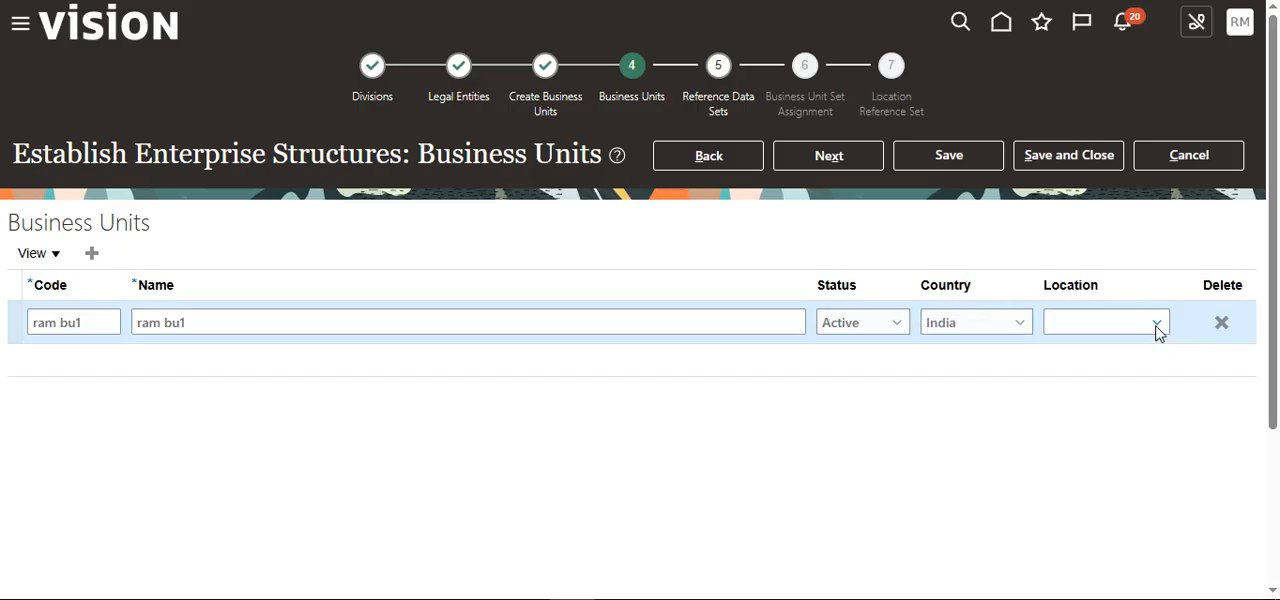
click(1157, 328)
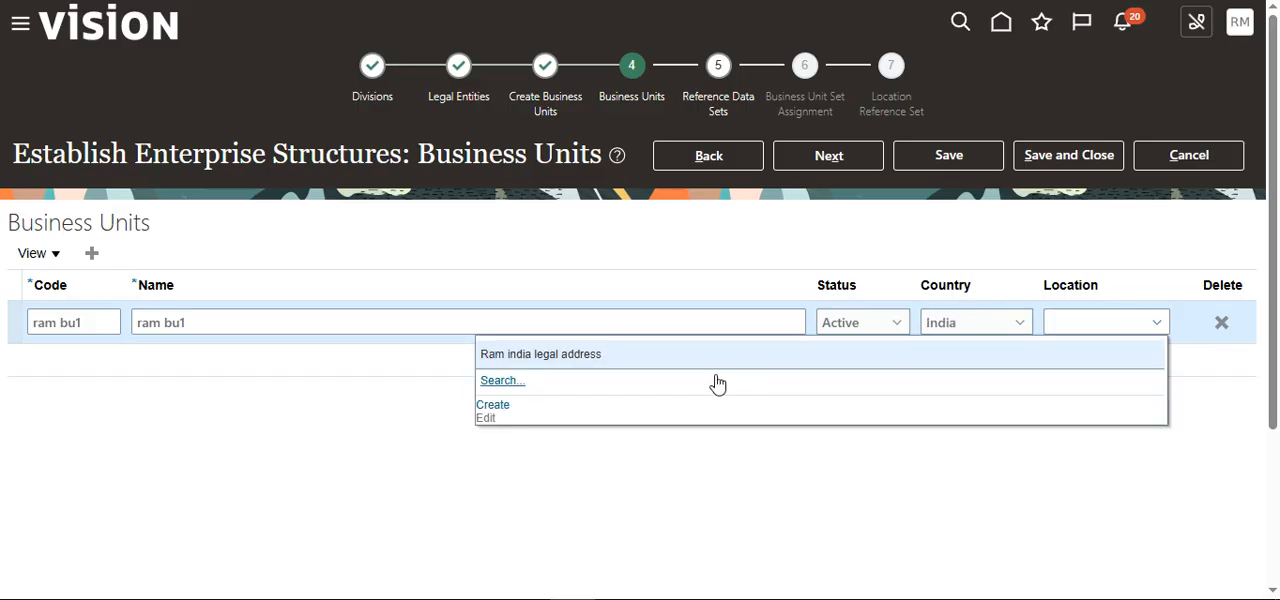
click(571, 355)
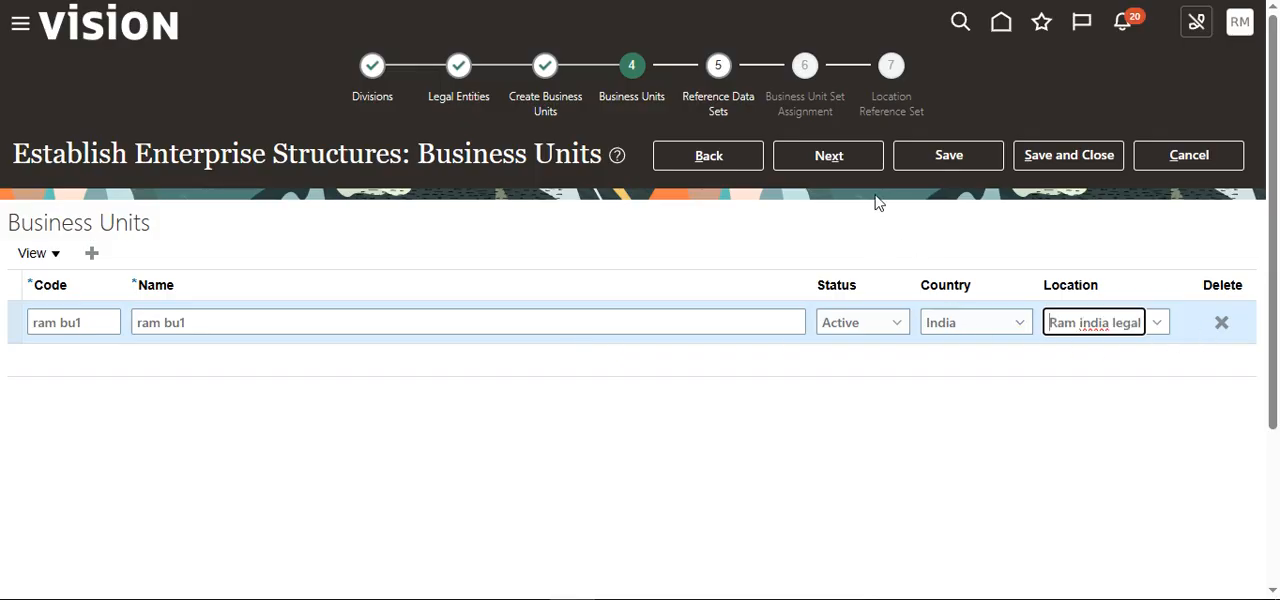
click(845, 160)
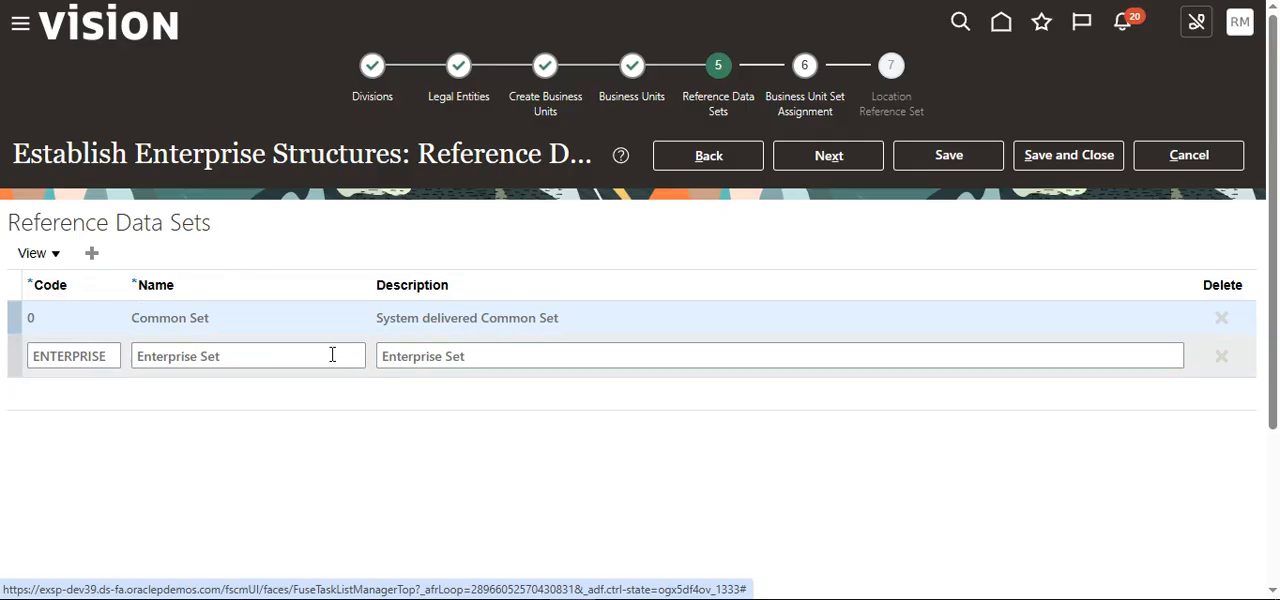
Step: Try adding a reference data set with code "RAM RDS" and name and description "ram rds", and delete it again
click(94, 360)
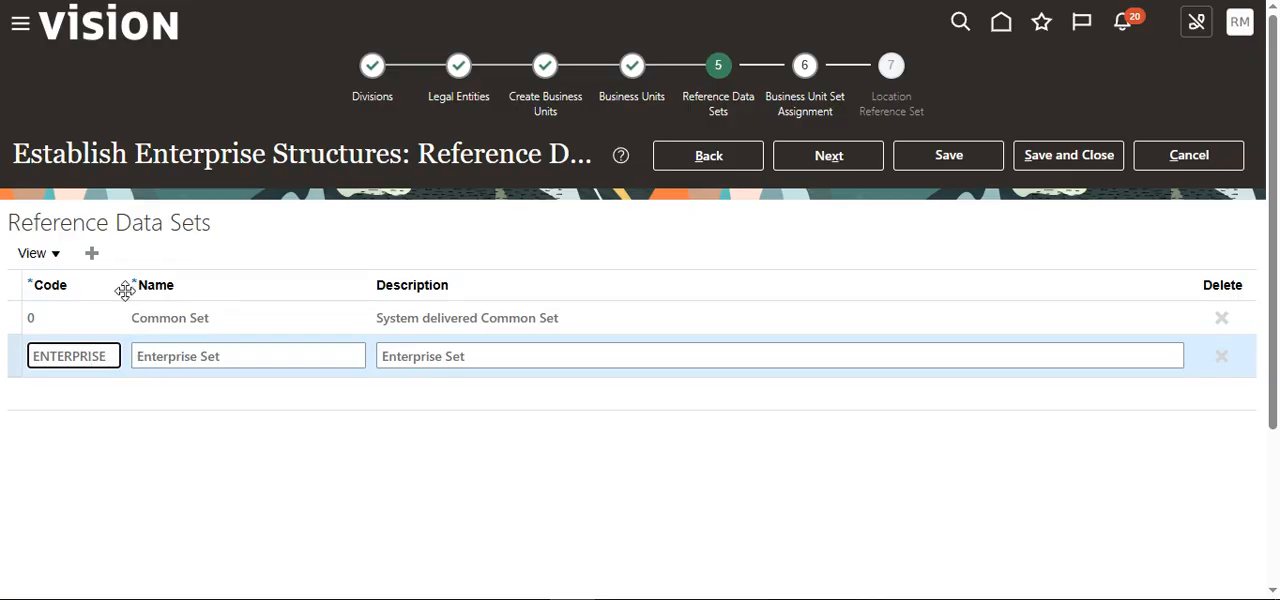
click(92, 255)
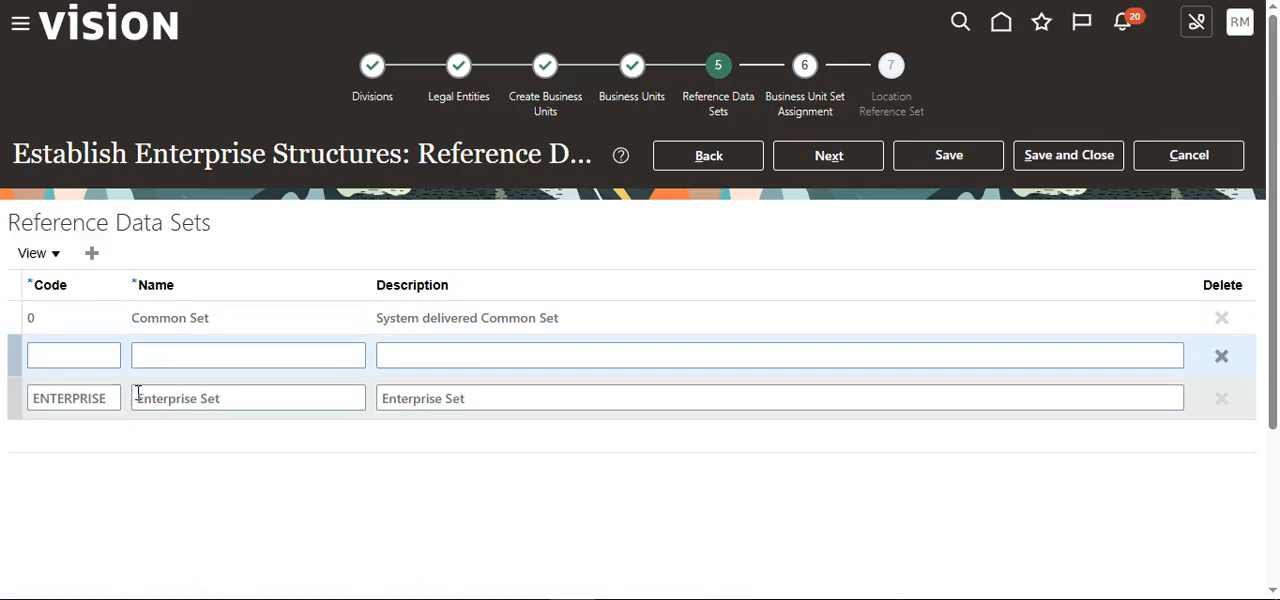
click(94, 352)
text(R)
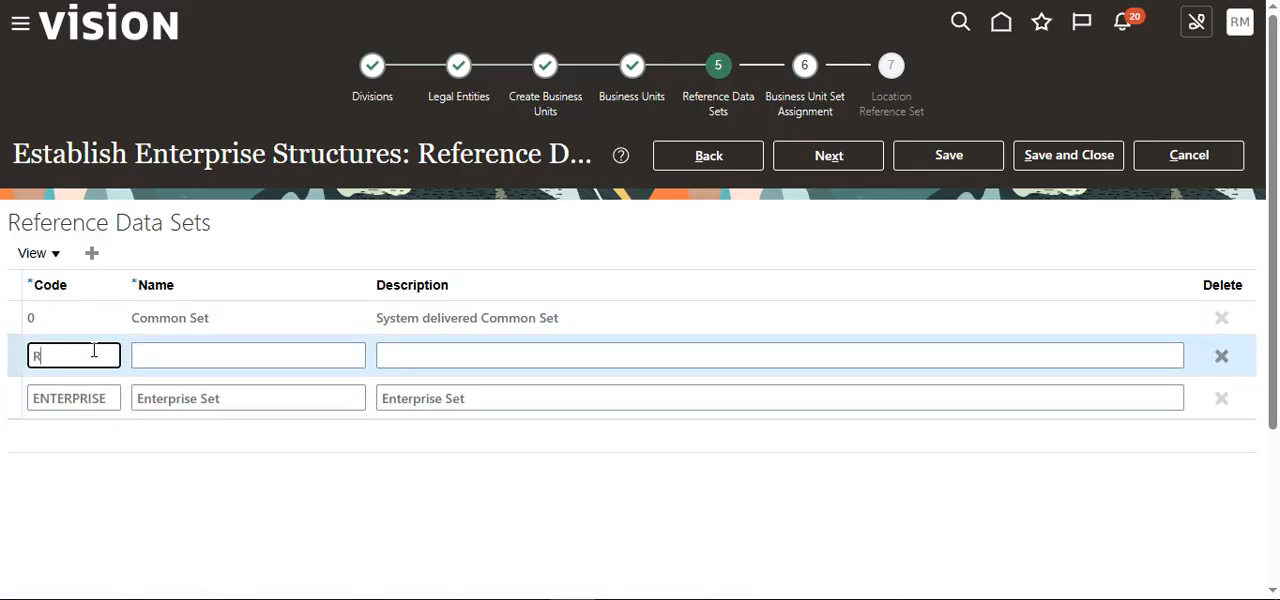
text(AM RDS)
key(Tab)
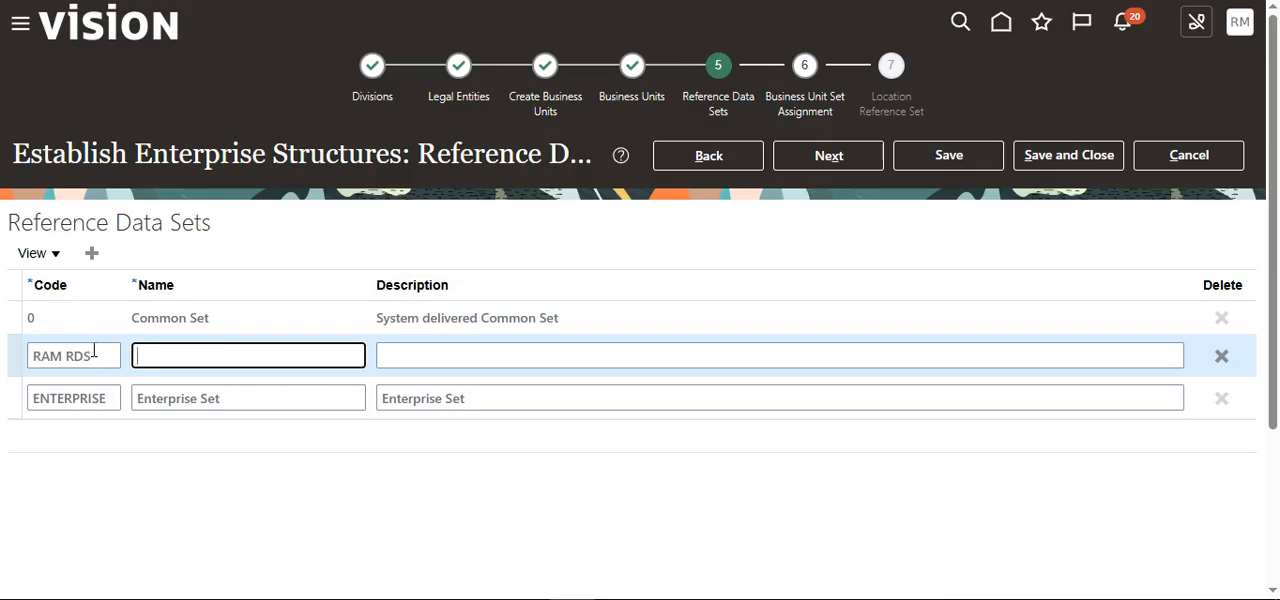
text(ram rds)
key(Tab)
text(ra)
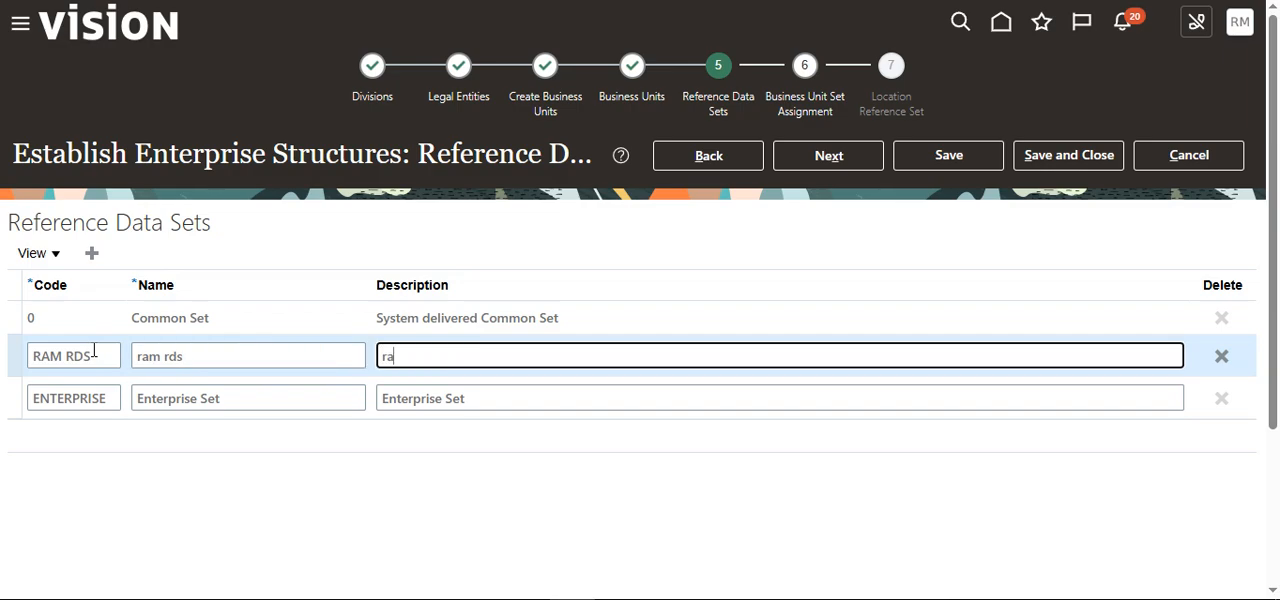
text(ms)
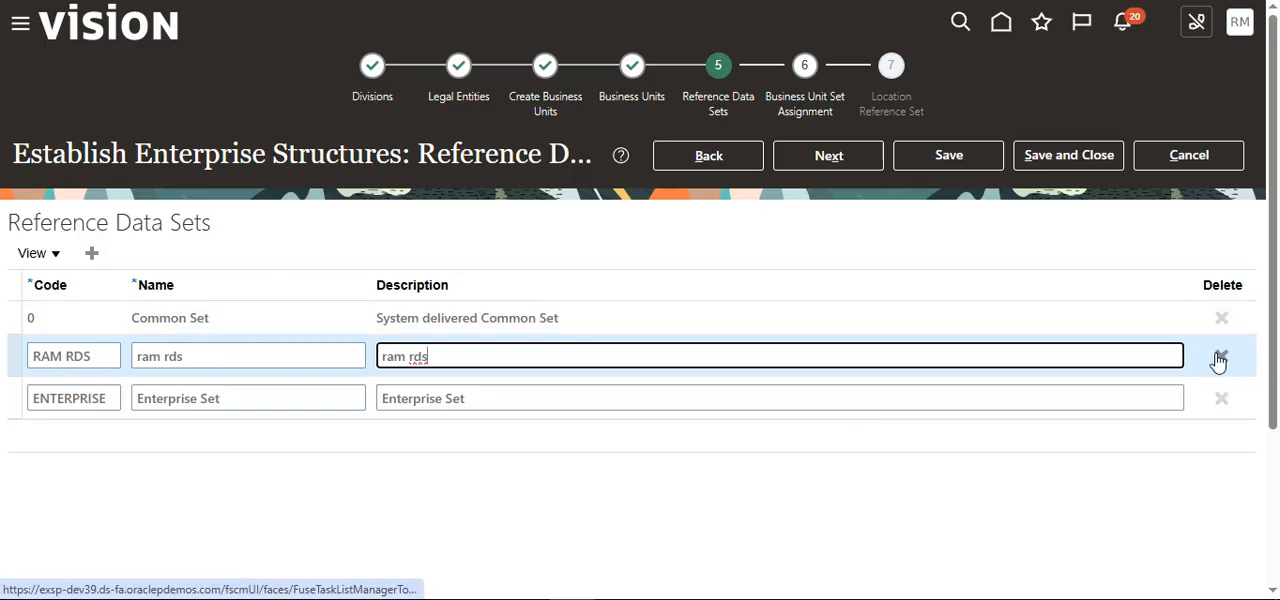
click(1222, 356)
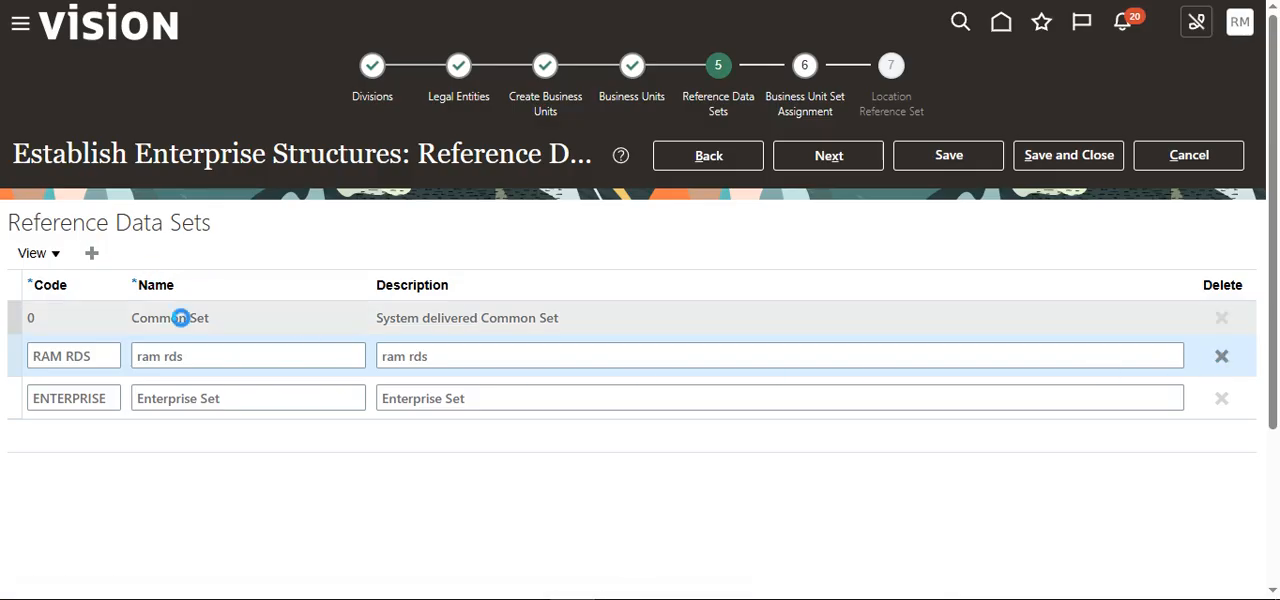
click(624, 320)
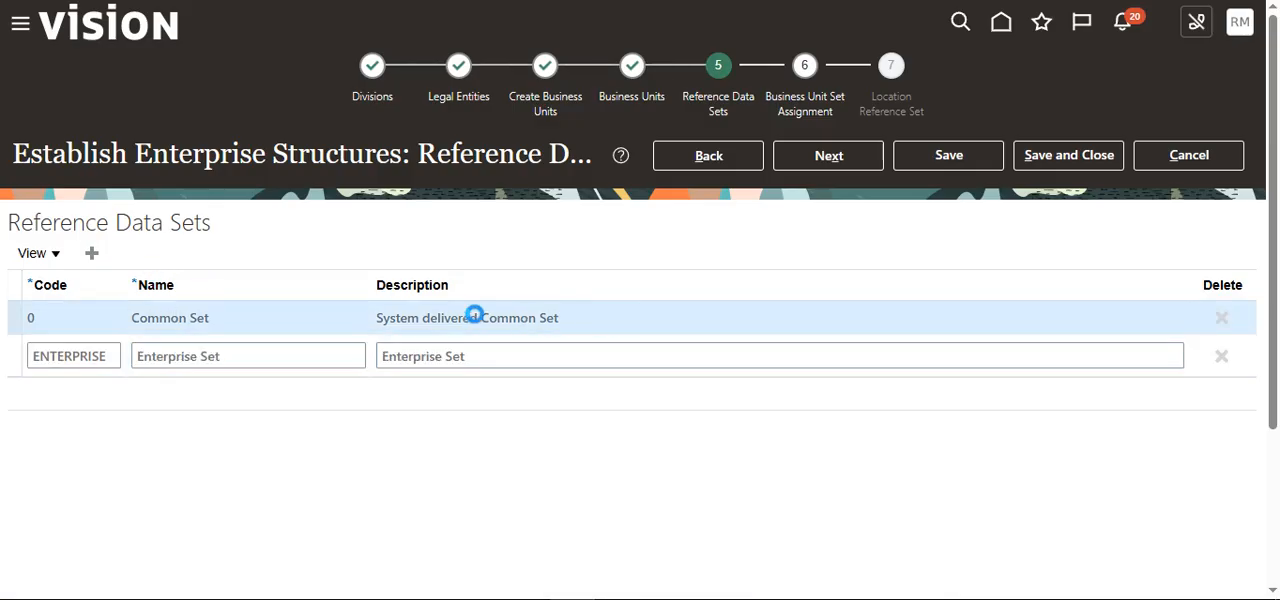
Step: Proceed to business unit set assignment, set the default reference data set of "ram bu1" to Common Set, and continue to location reference sets
click(838, 164)
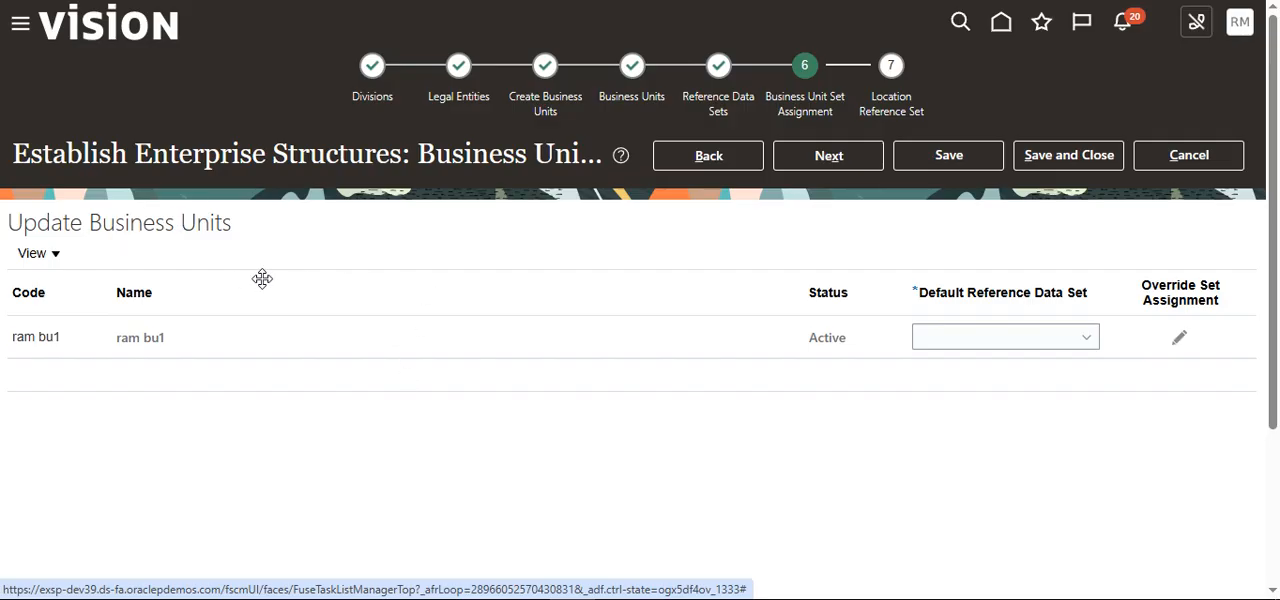
click(1082, 340)
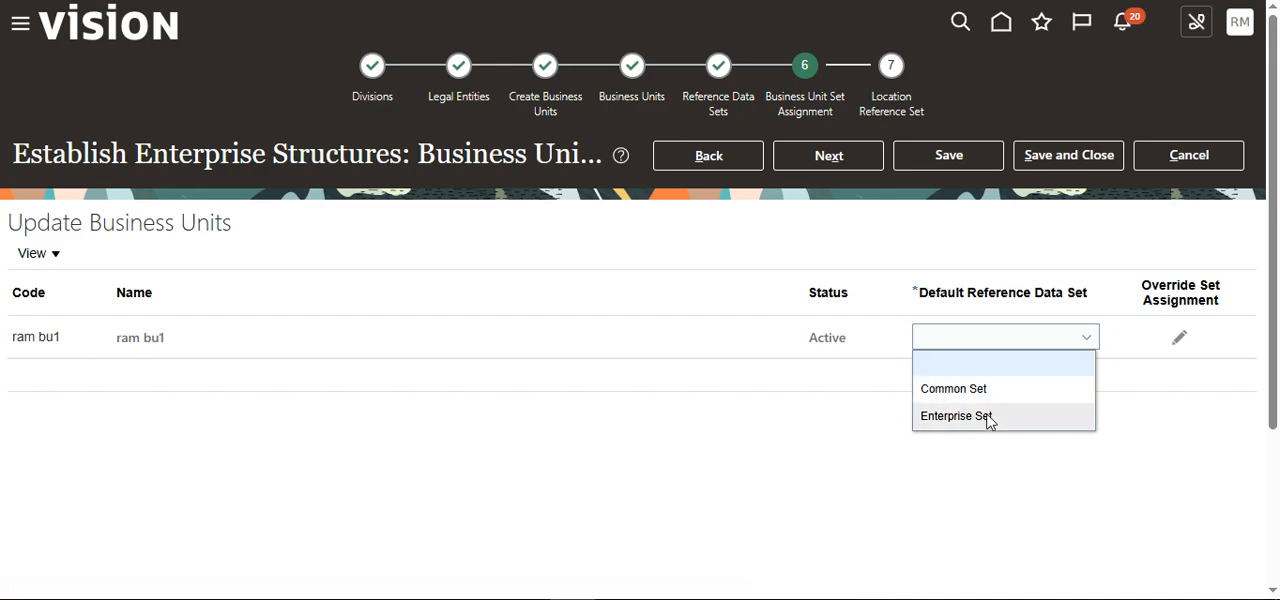
click(943, 390)
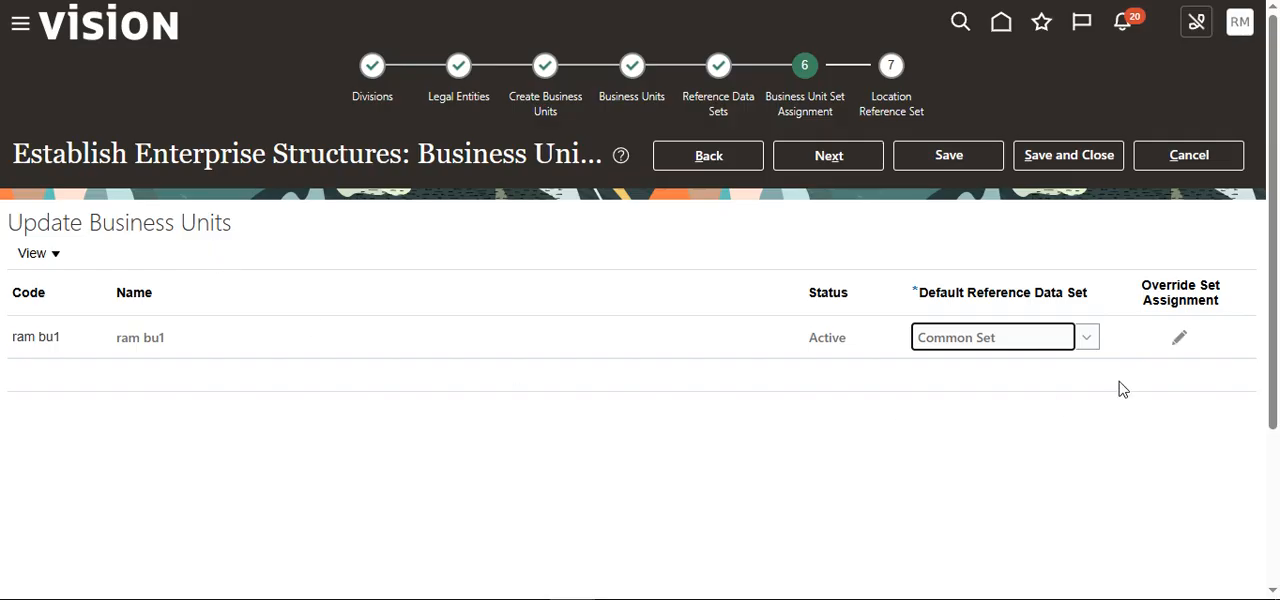
click(826, 157)
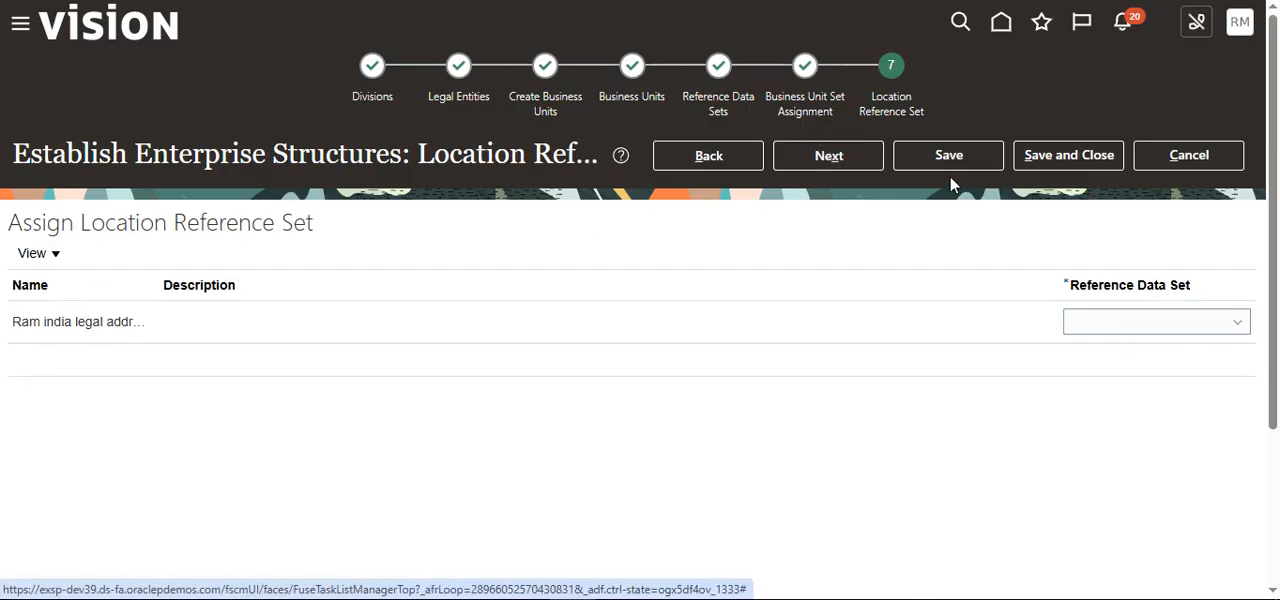
Step: Assign Common Set to the "Ram india legal address" location, then save and close the enterprise structure setup
click(1210, 335)
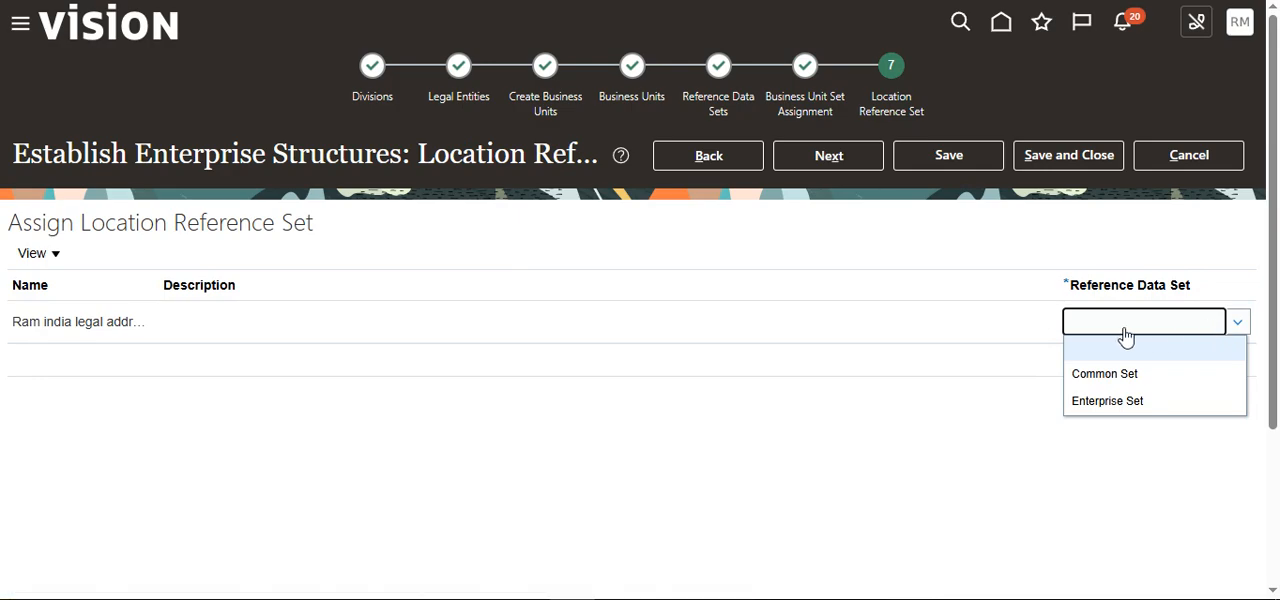
click(1112, 383)
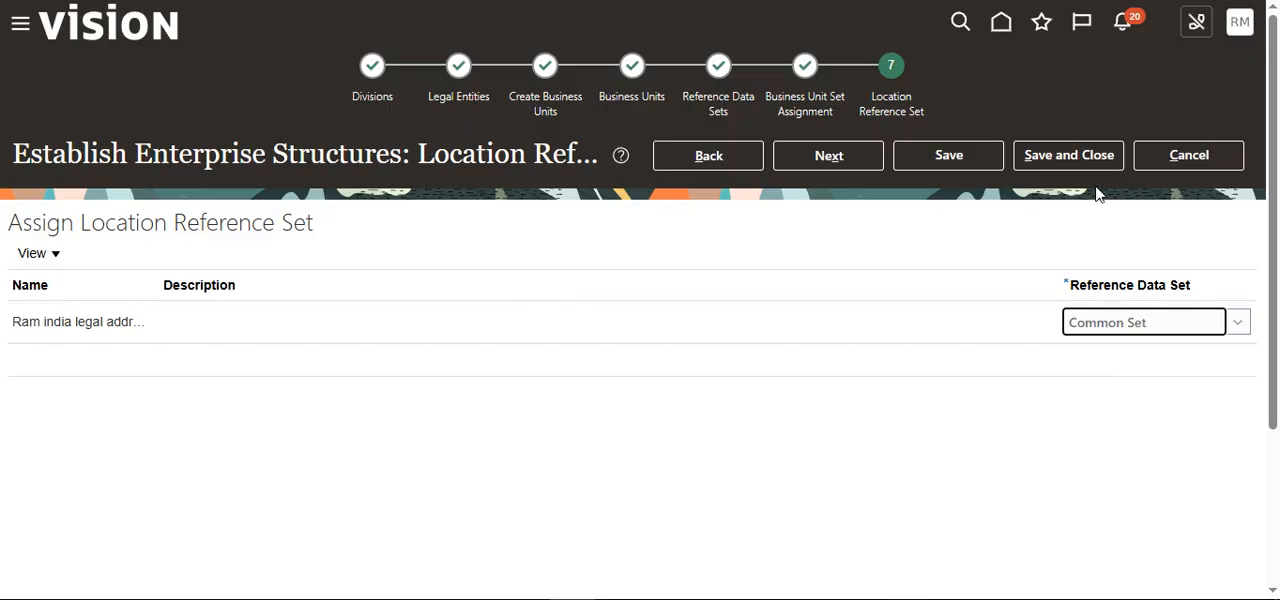
click(1047, 157)
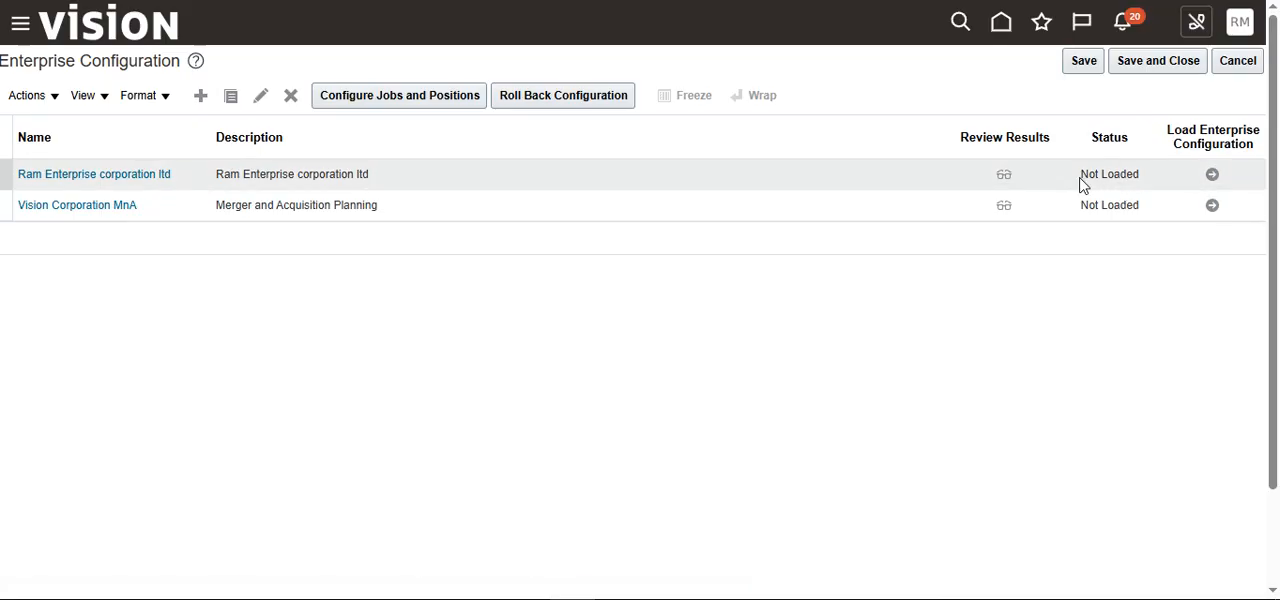
Step: Review the interview results of the "Ram Enterprise corporation ltd" configuration, from divisions through job structures
click(1001, 178)
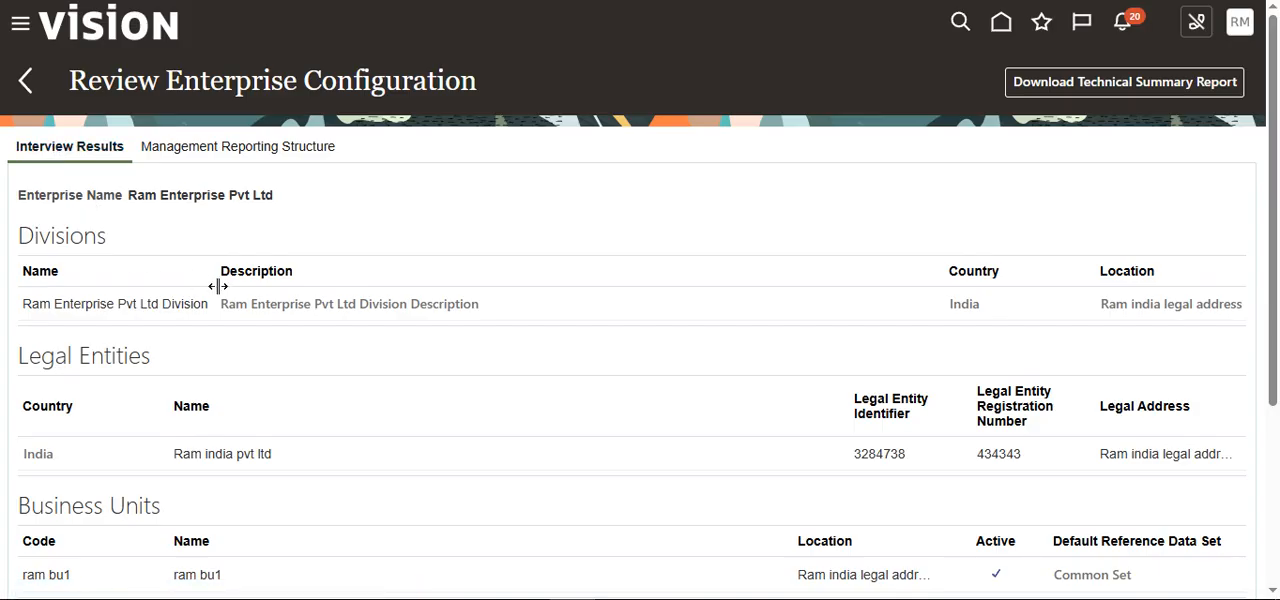
scroll(217, 286, down, 3)
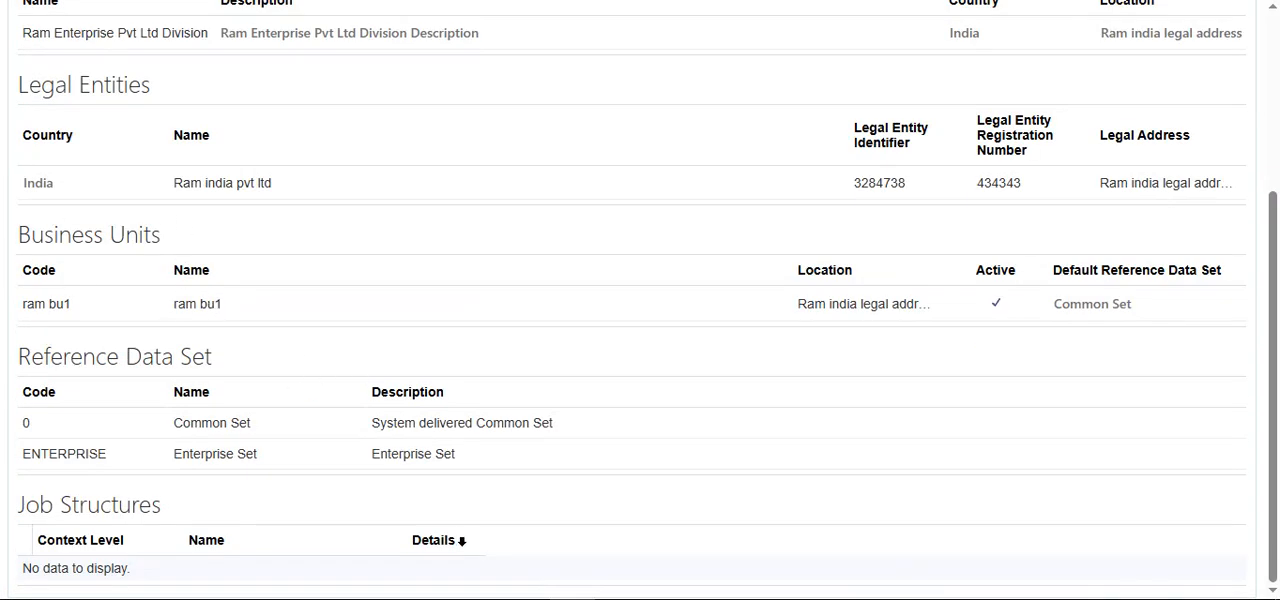
scroll(400, 450, up, 5)
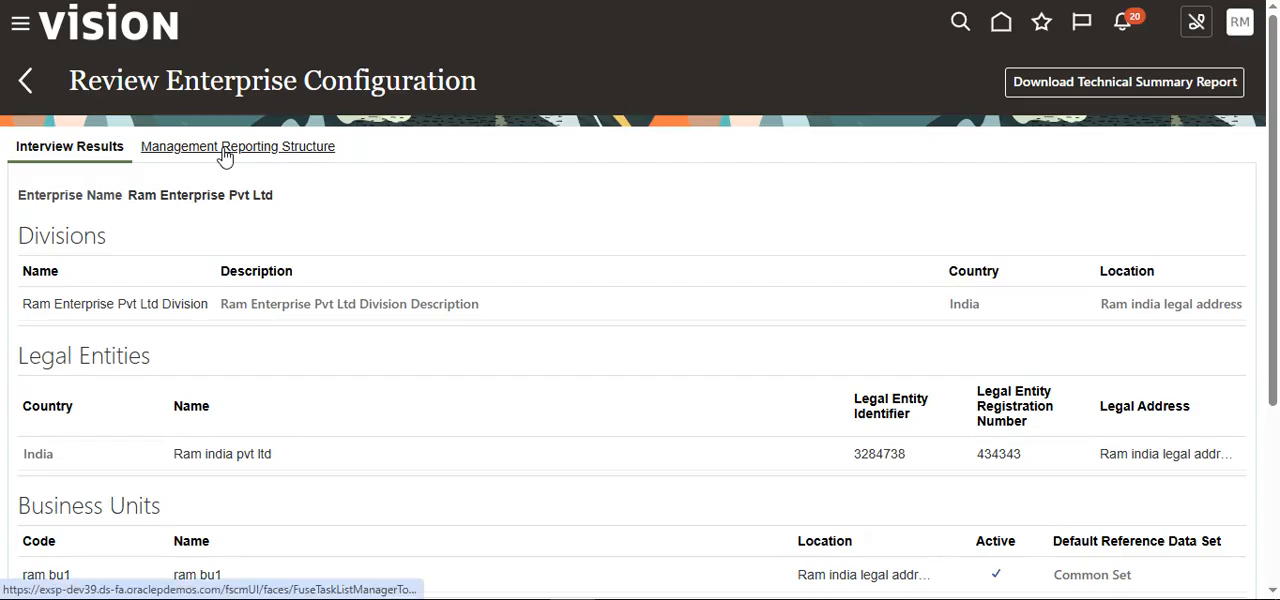
Step: Examine the management reporting structure diagram with its Ultimate Holding Company and Division nodes, and return to the enterprise configuration list
click(223, 152)
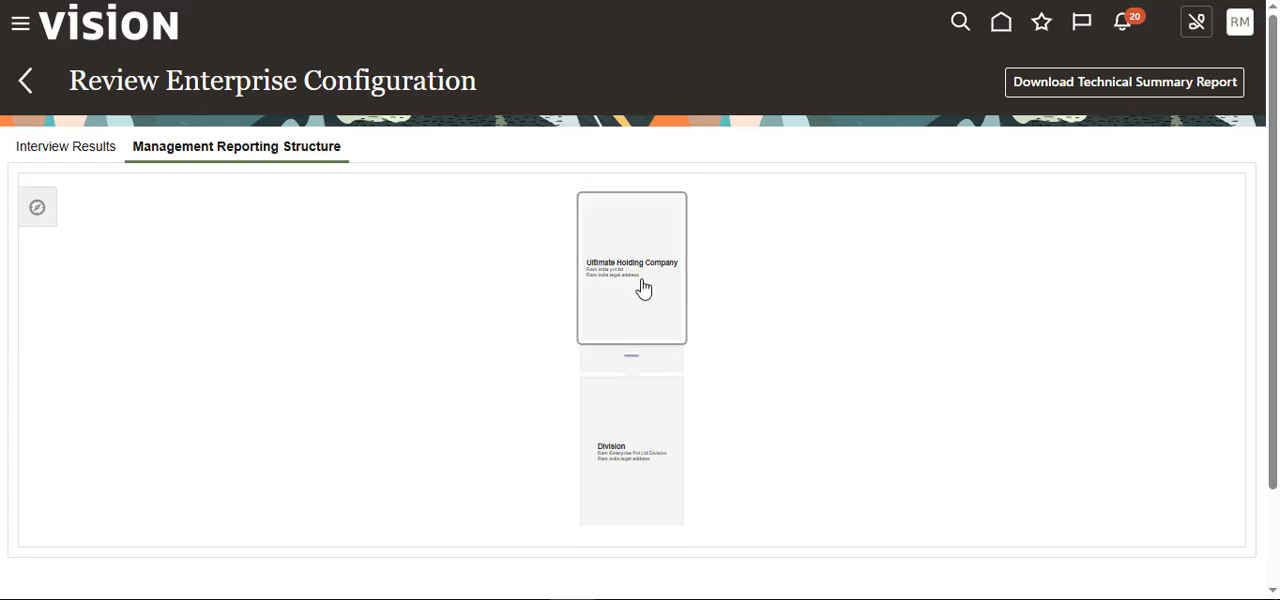
scroll(643, 287, up, 2)
scroll(643, 288, up, 1)
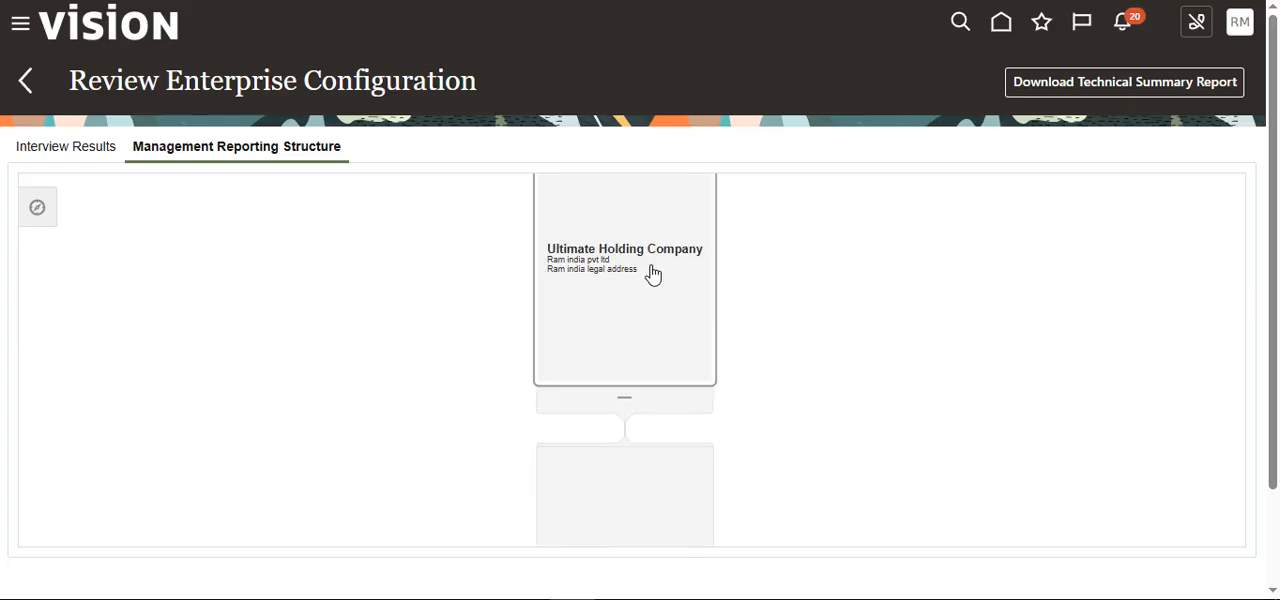
click(628, 405)
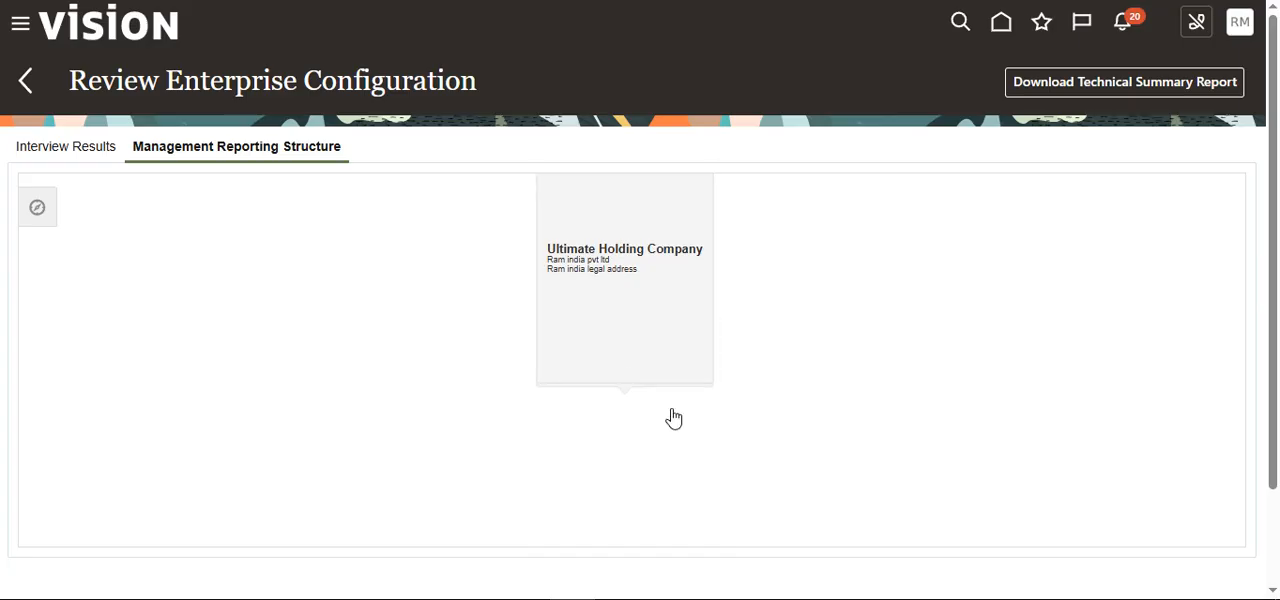
click(673, 418)
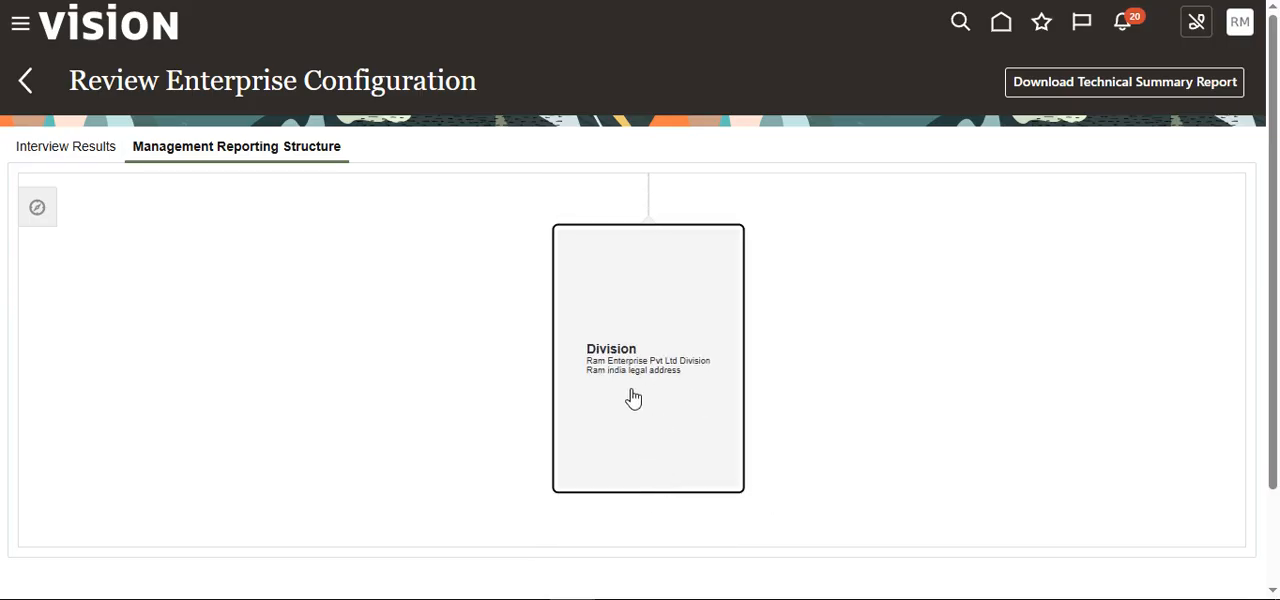
scroll(624, 380, up, 2)
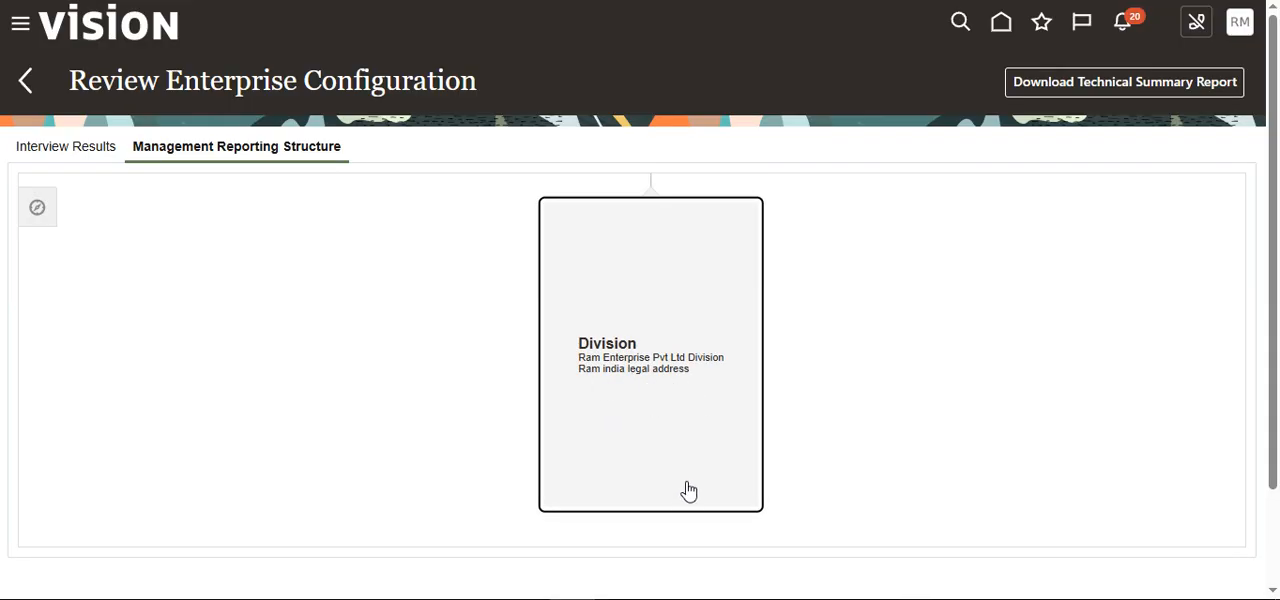
scroll(686, 492, down, 1)
scroll(673, 502, down, 2)
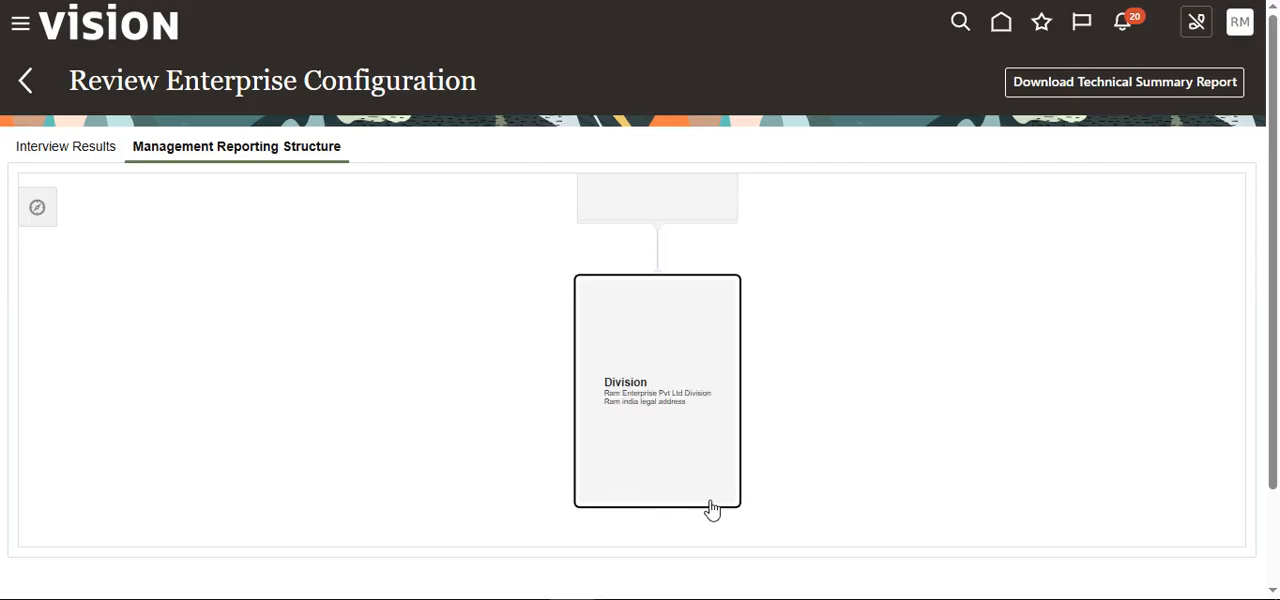
mouse_move(666, 303)
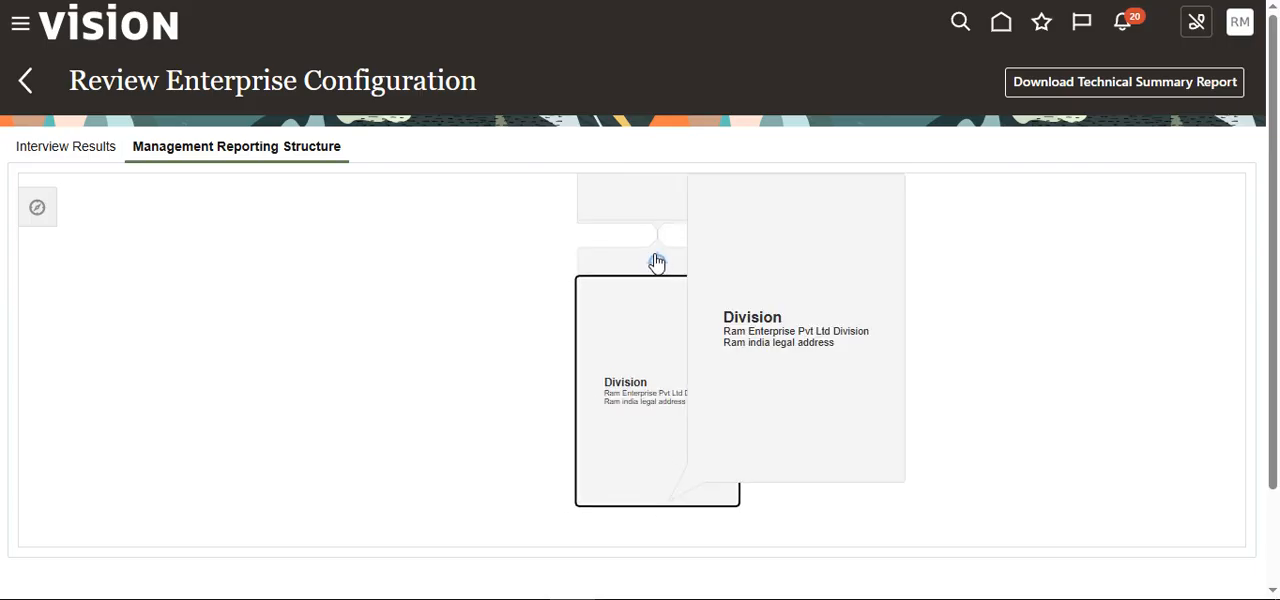
scroll(720, 385, up, 1)
scroll(694, 400, down, 1)
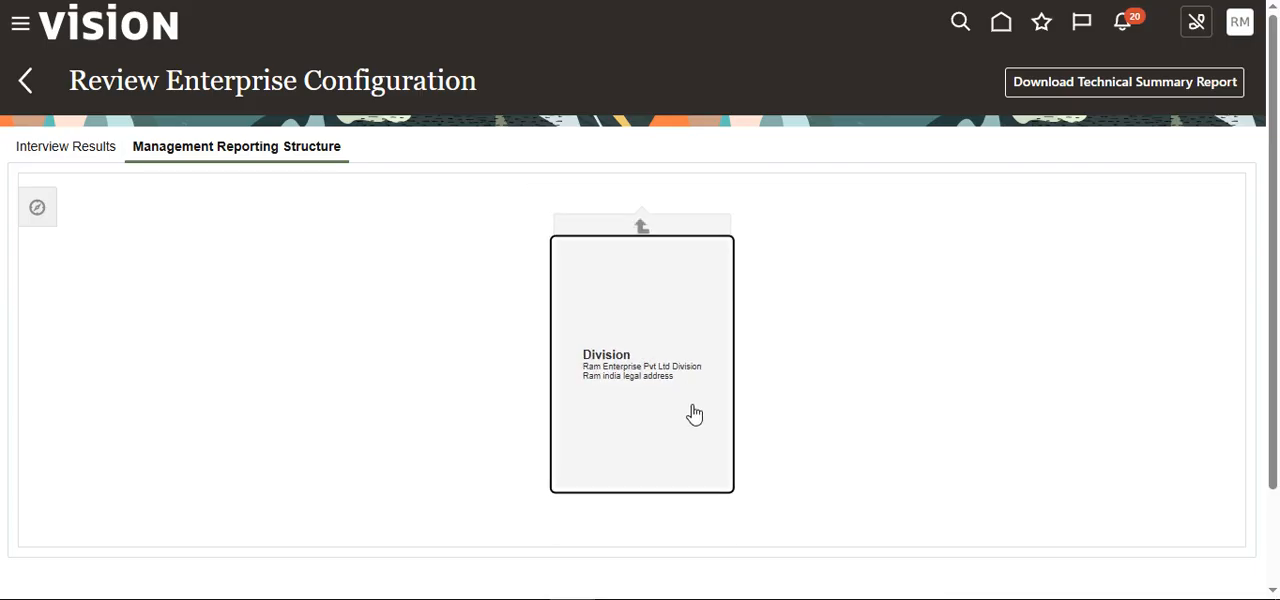
scroll(800, 354, up, 1)
click(603, 193)
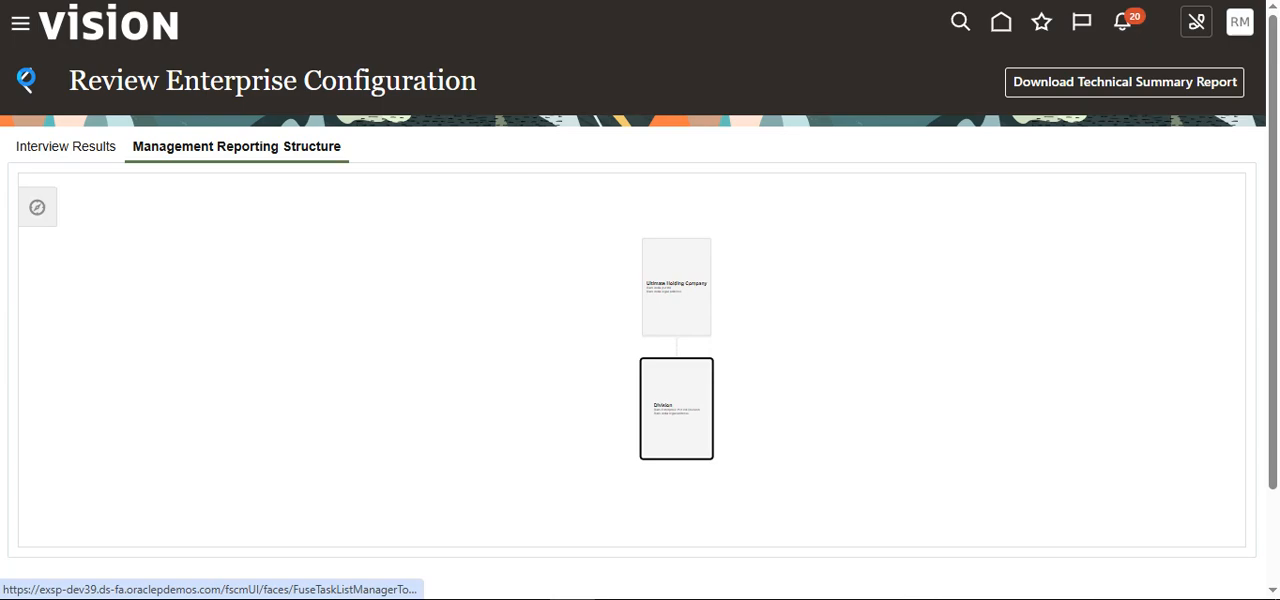
click(27, 82)
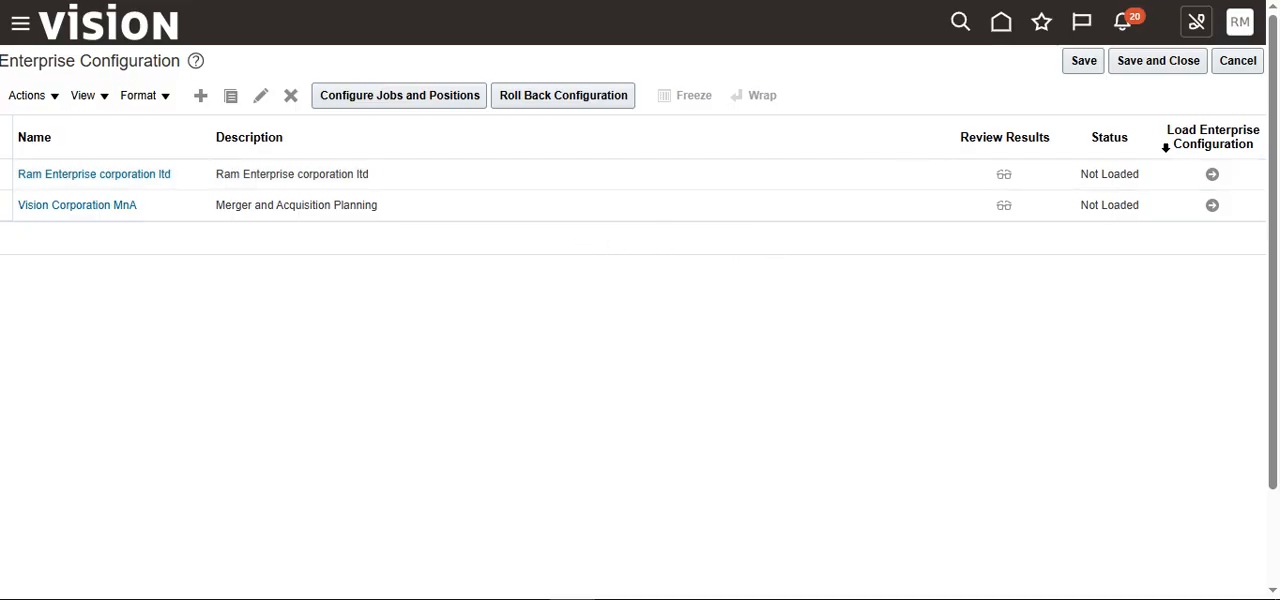
Step: Leave the enterprise configuration list and reopen the Establish Enterprise Structures task under Enterprise Profile
click(1239, 64)
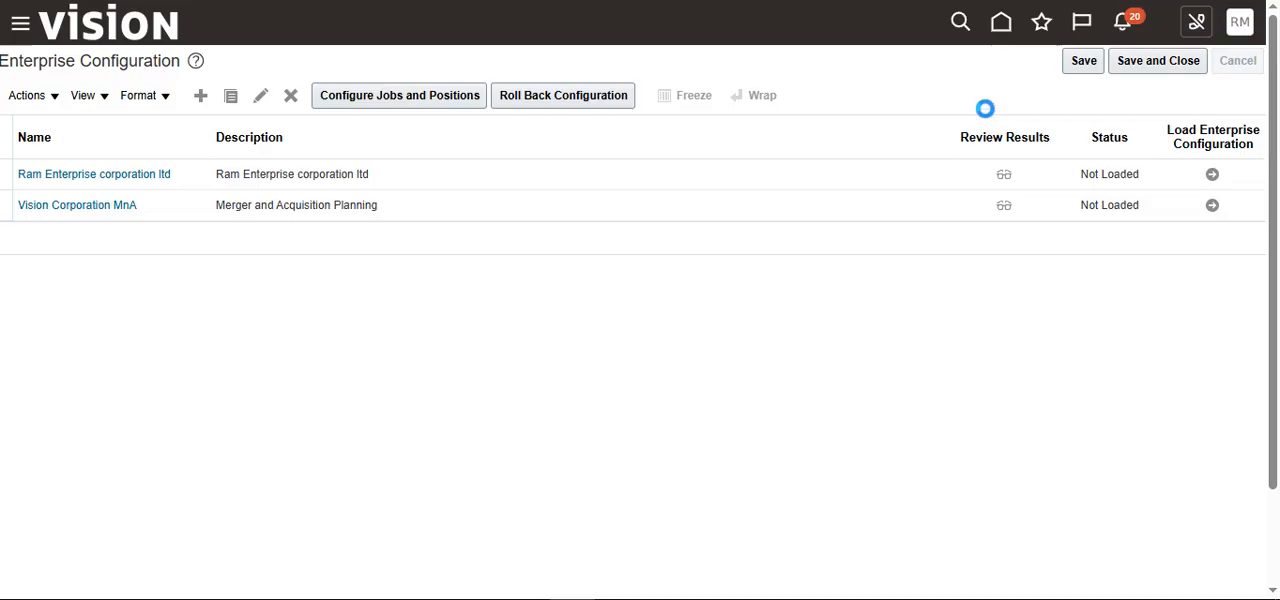
scroll(979, 117, down, 1)
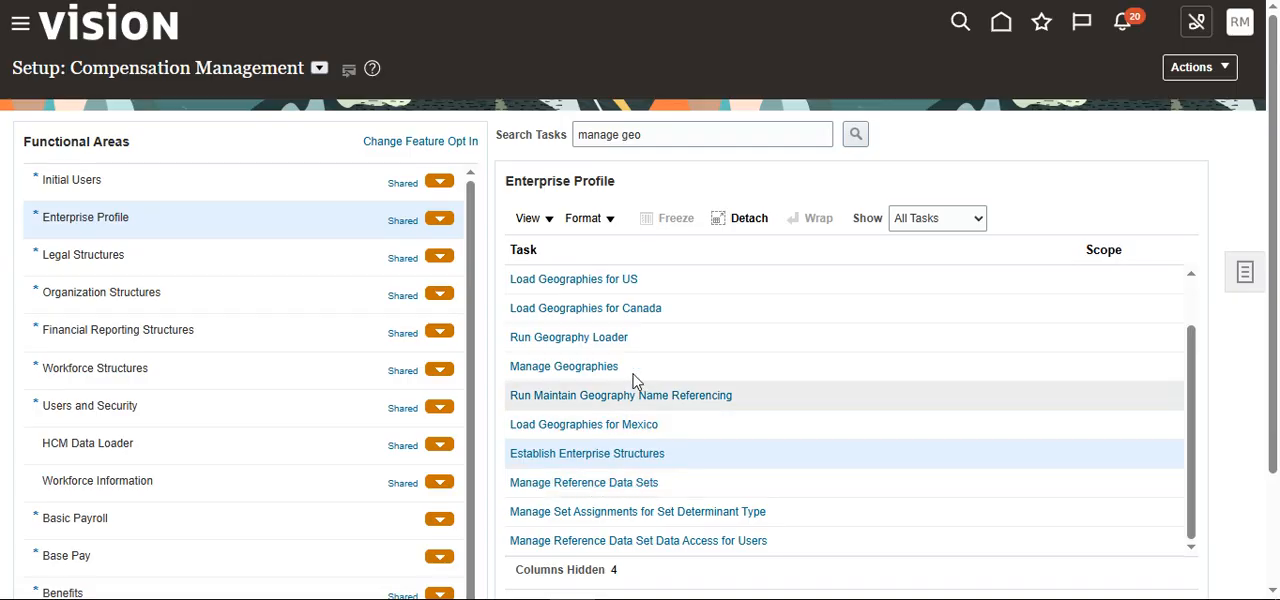
click(557, 453)
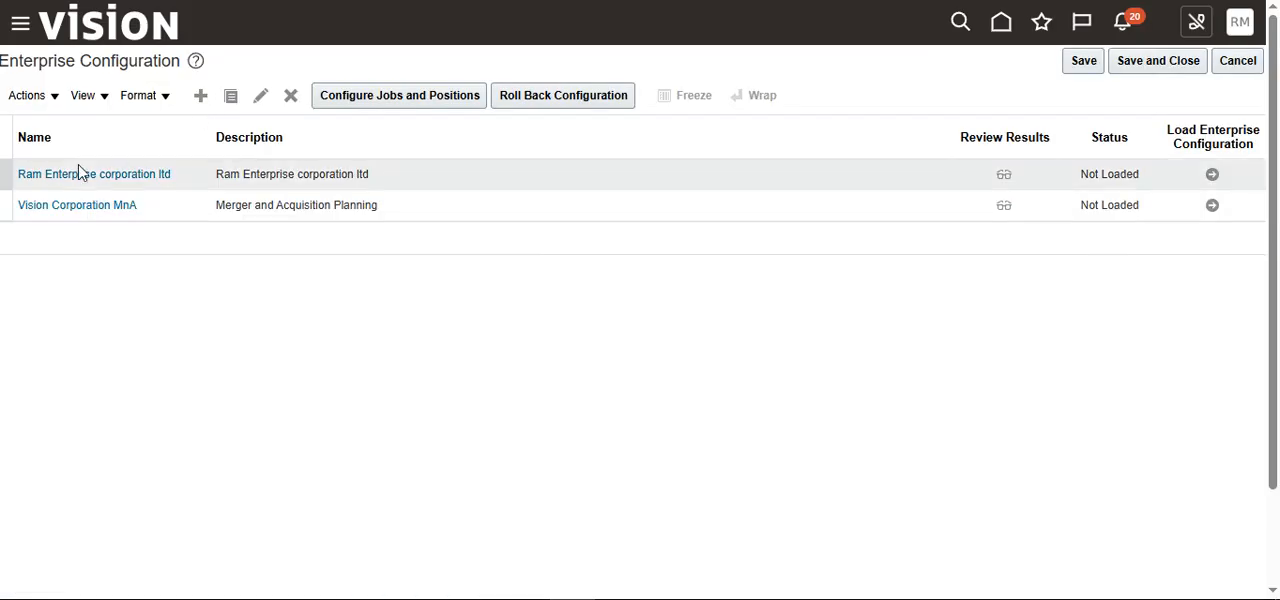
Step: View the enterprise information of "Ram Enterprise corporation ltd", cancel without saving, and return to the Compensation Management setup tasks
click(110, 176)
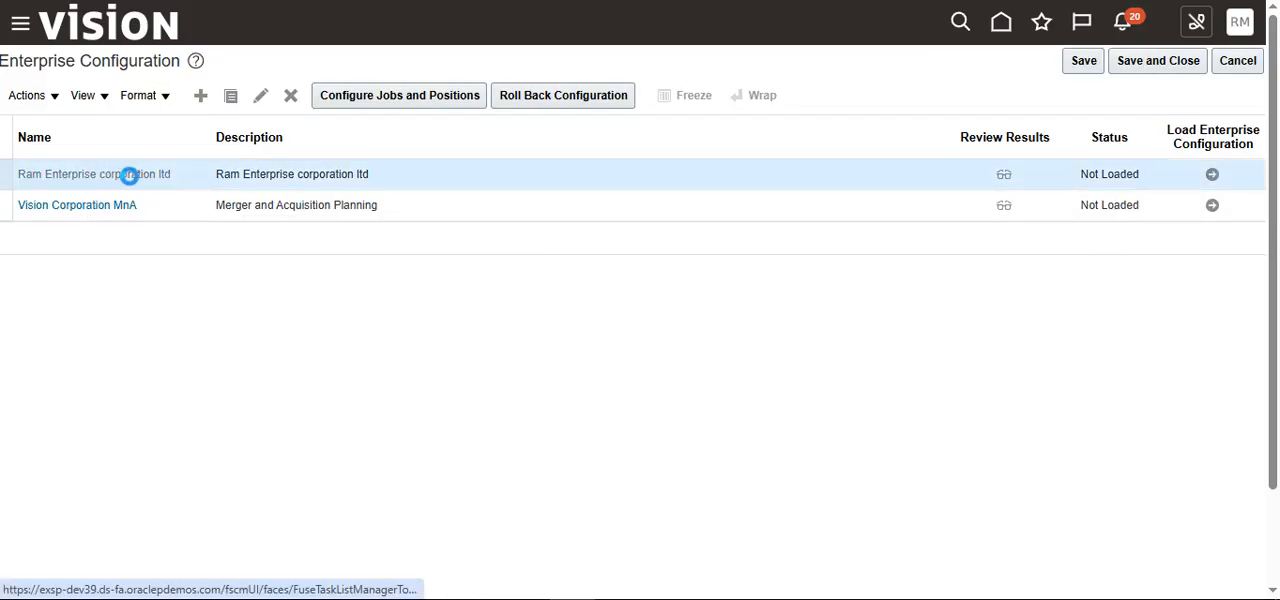
click(470, 94)
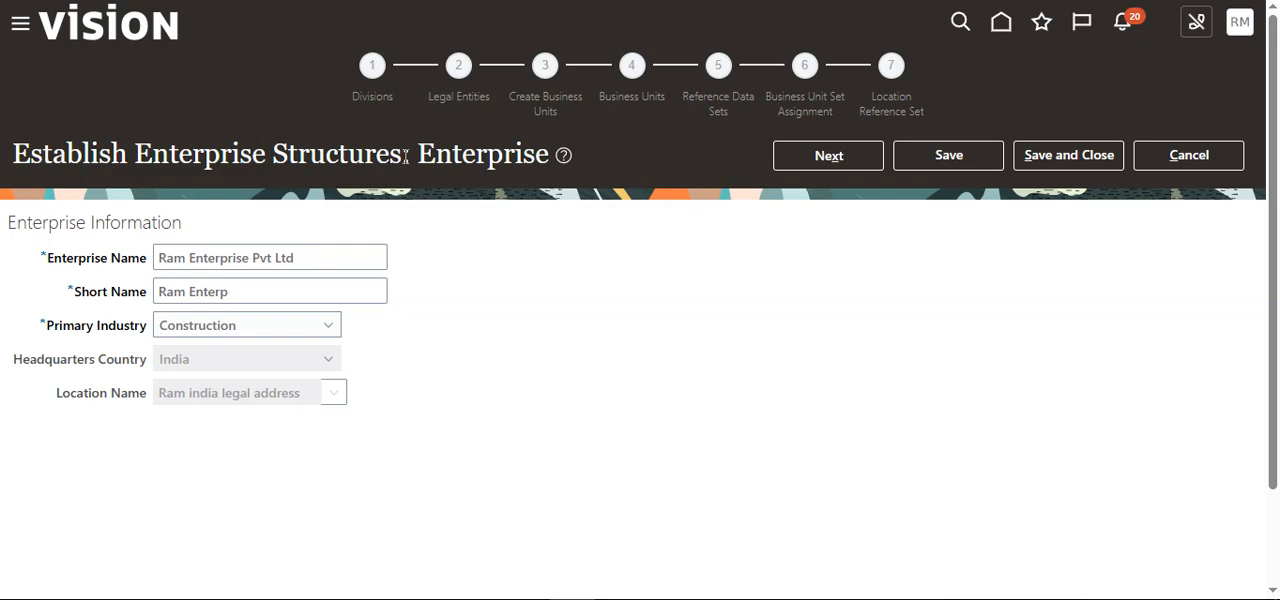
drag(404, 156, 22, 158)
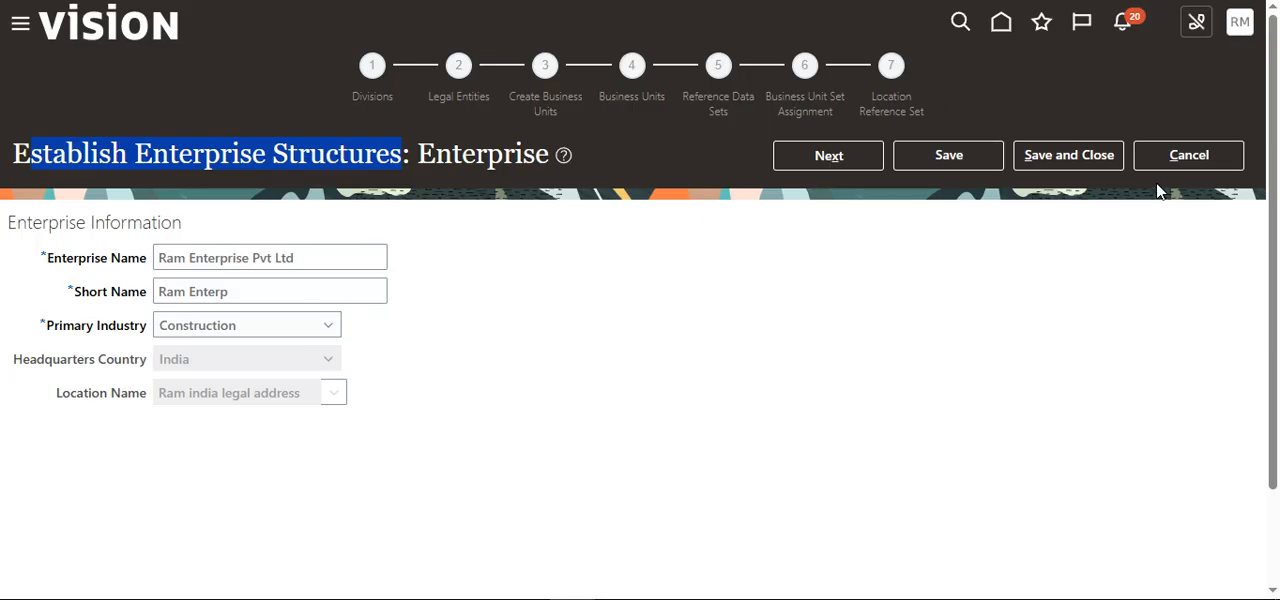
click(1228, 152)
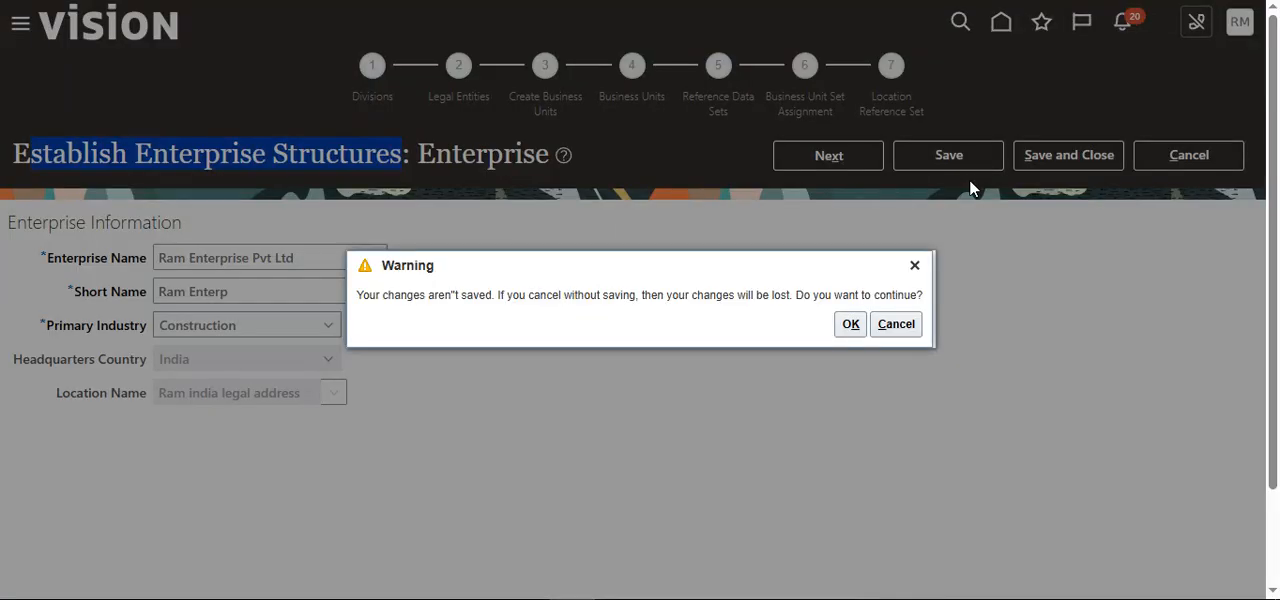
click(846, 326)
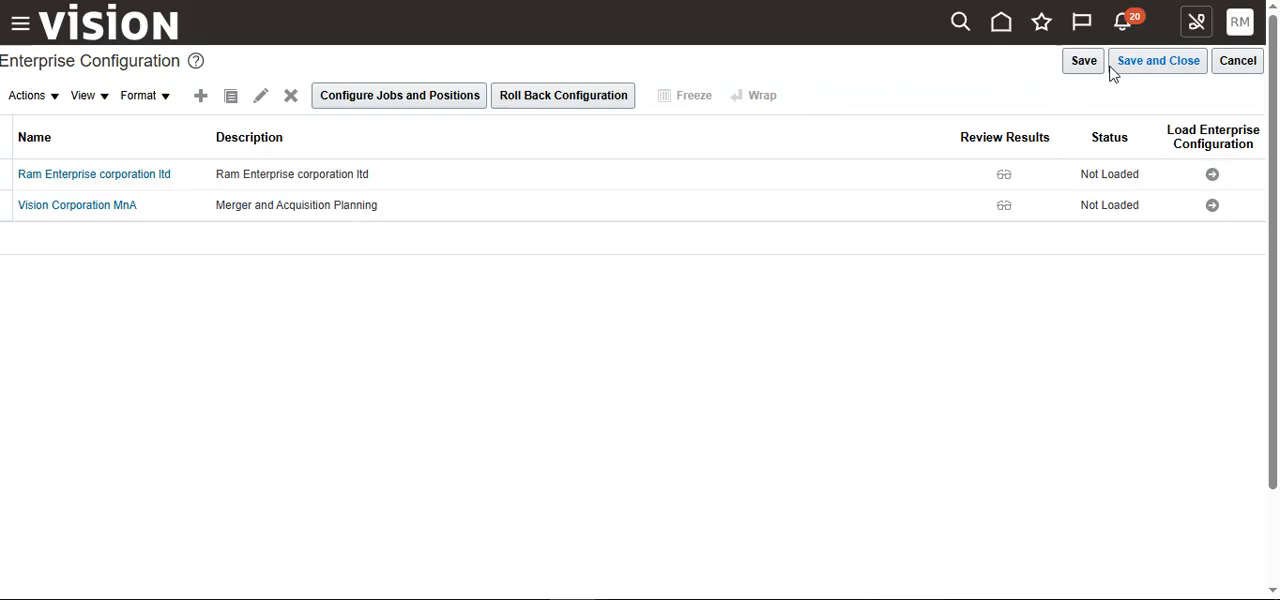
click(1240, 62)
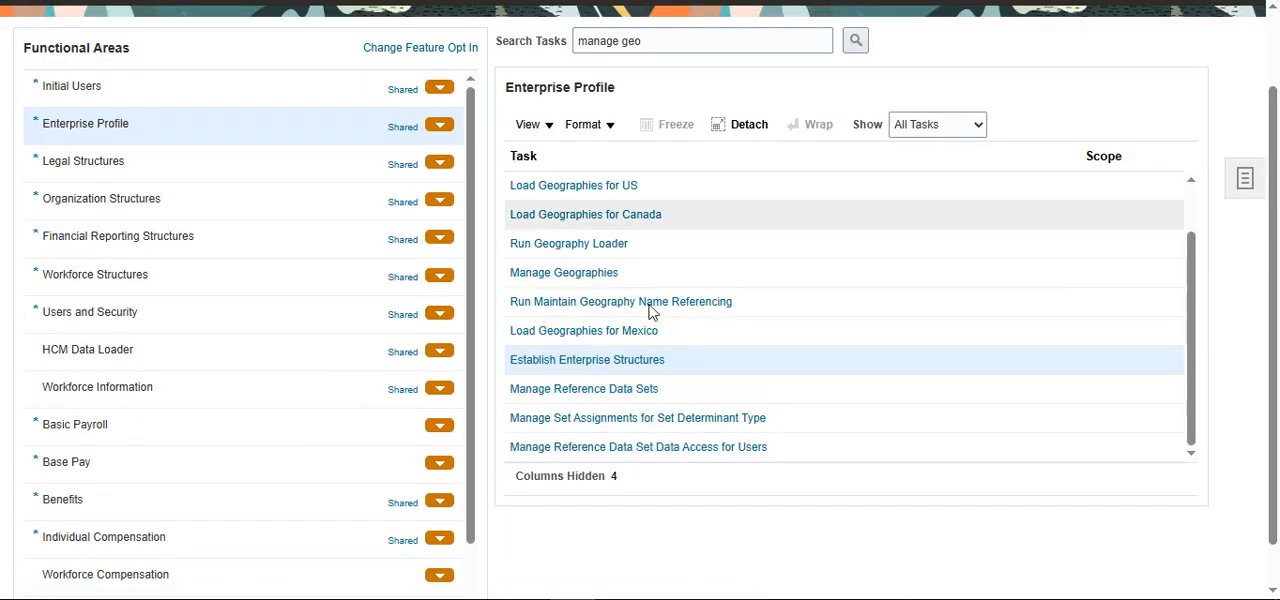
scroll(777, 374, up, 5)
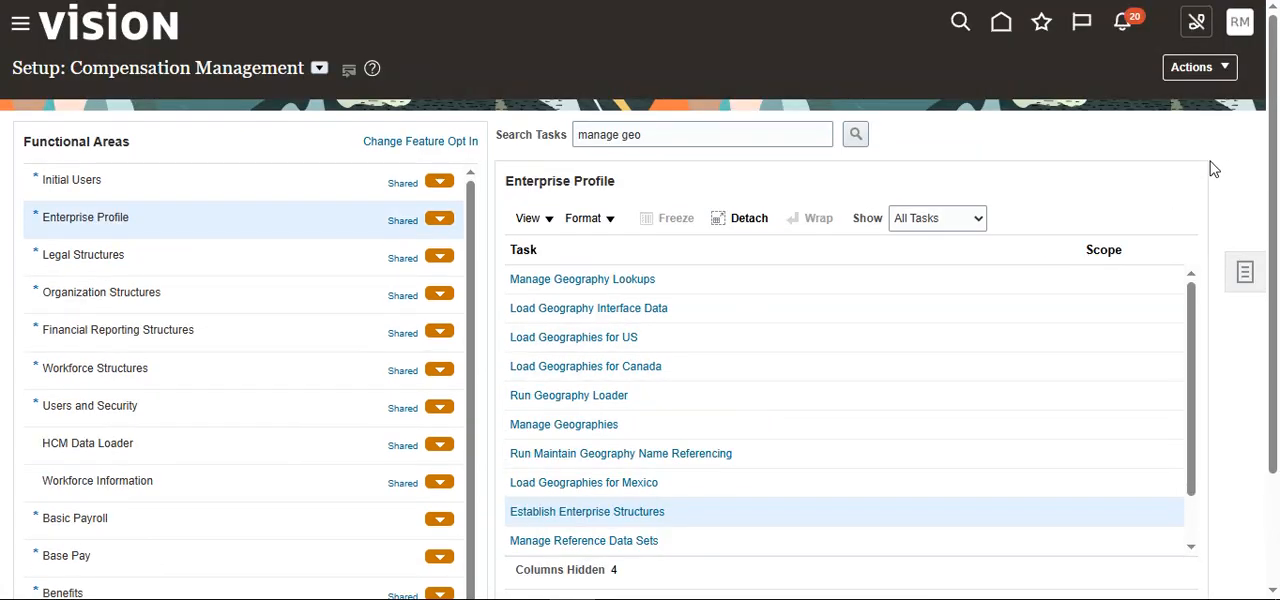